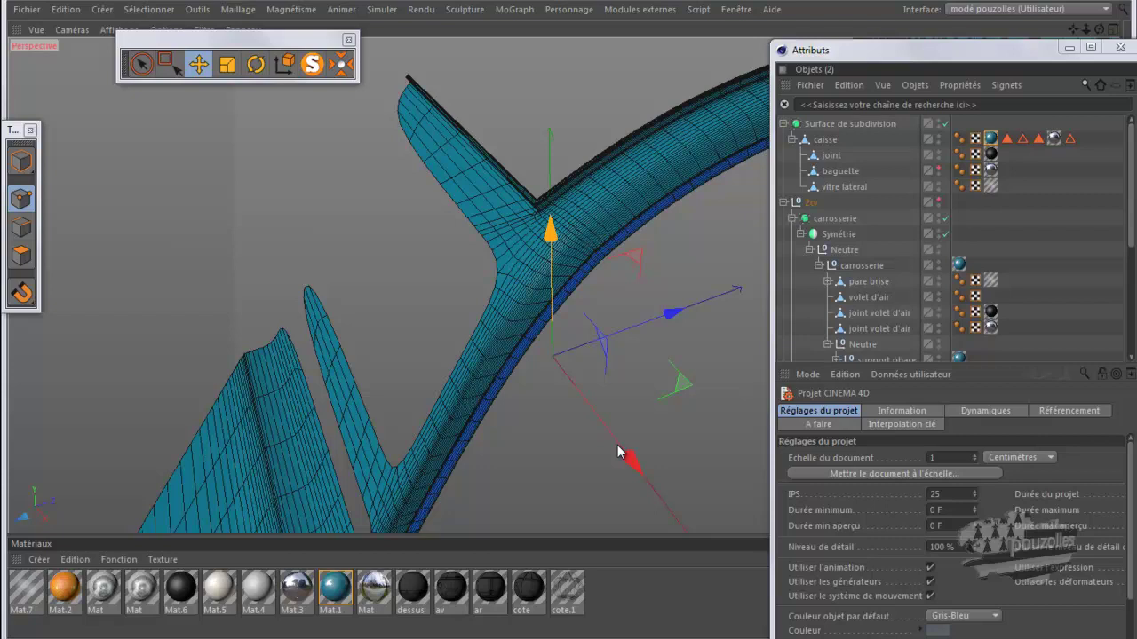
Assign the Mat.1 material to the 2cv group and switch off the Subdivision Surface smoothing
left_click(992, 153)
left_click_drag(992, 152, 963, 207)
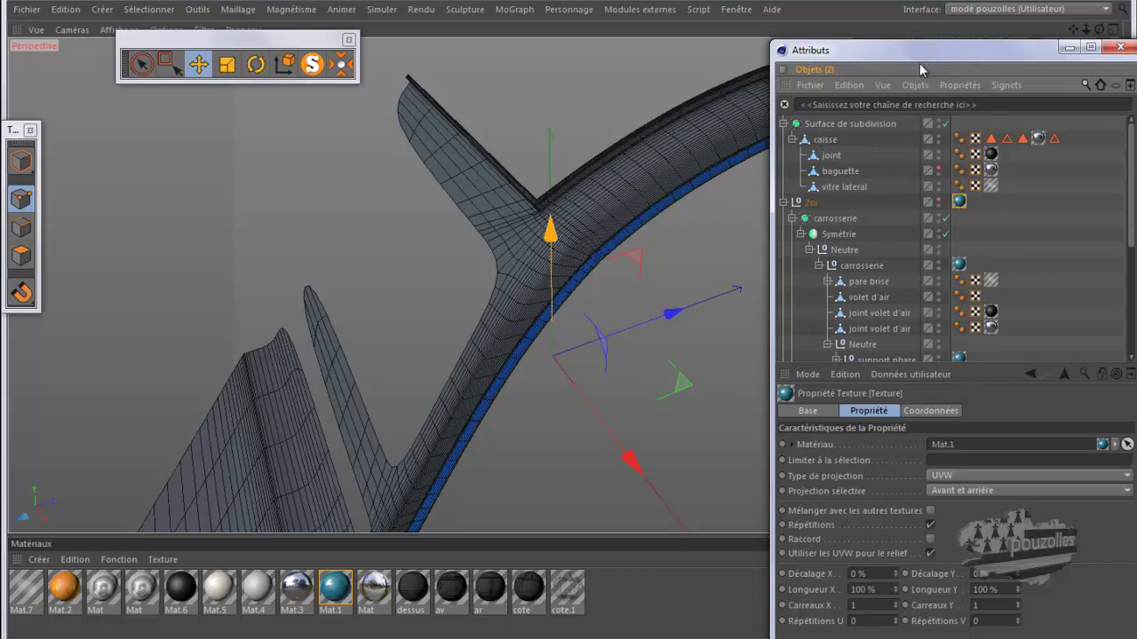
left_click(945, 124)
mouse_move(327, 303)
left_mouse_down("alt")
mouse_move(253, 307)
mouse_move(345, 261)
left_mouse_up("alt")
left_click(1072, 48)
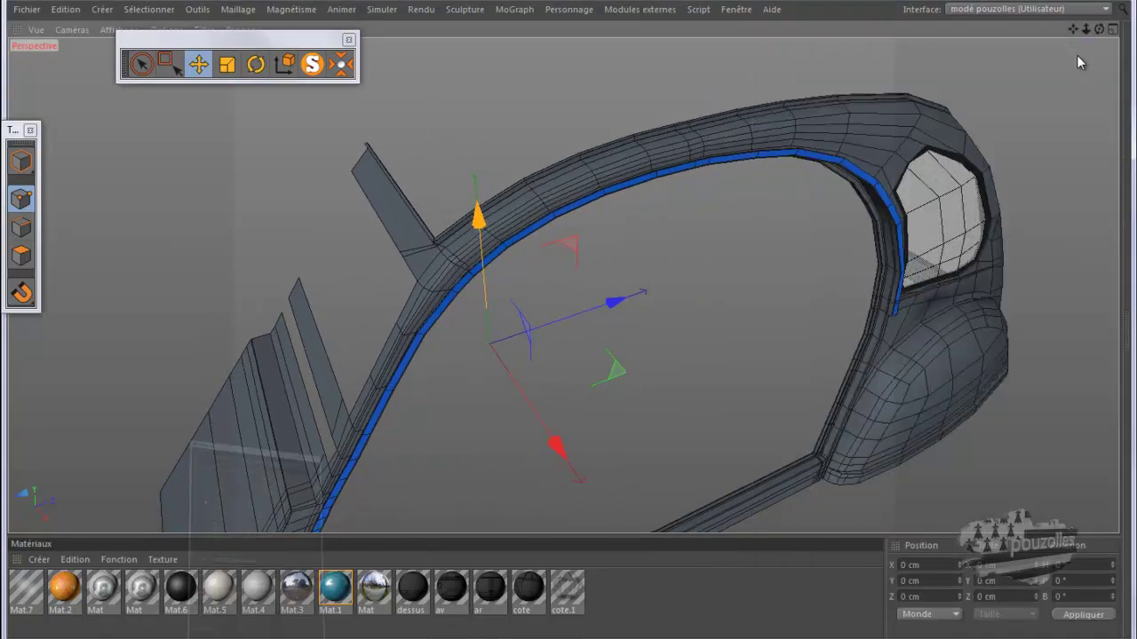
mouse_move(1074, 32)
left_mouse_down()
mouse_move(550, 328)
mouse_move(472, 286)
mouse_move(567, 321)
mouse_move(811, 251)
left_mouse_up()
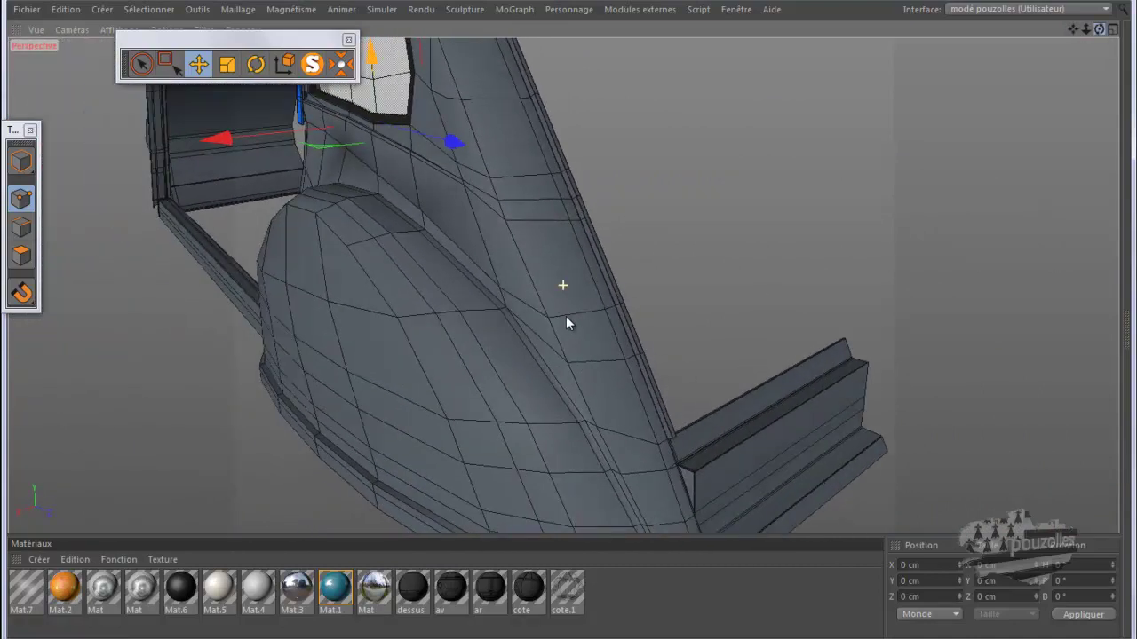
scroll(693, 459, "up", 2)
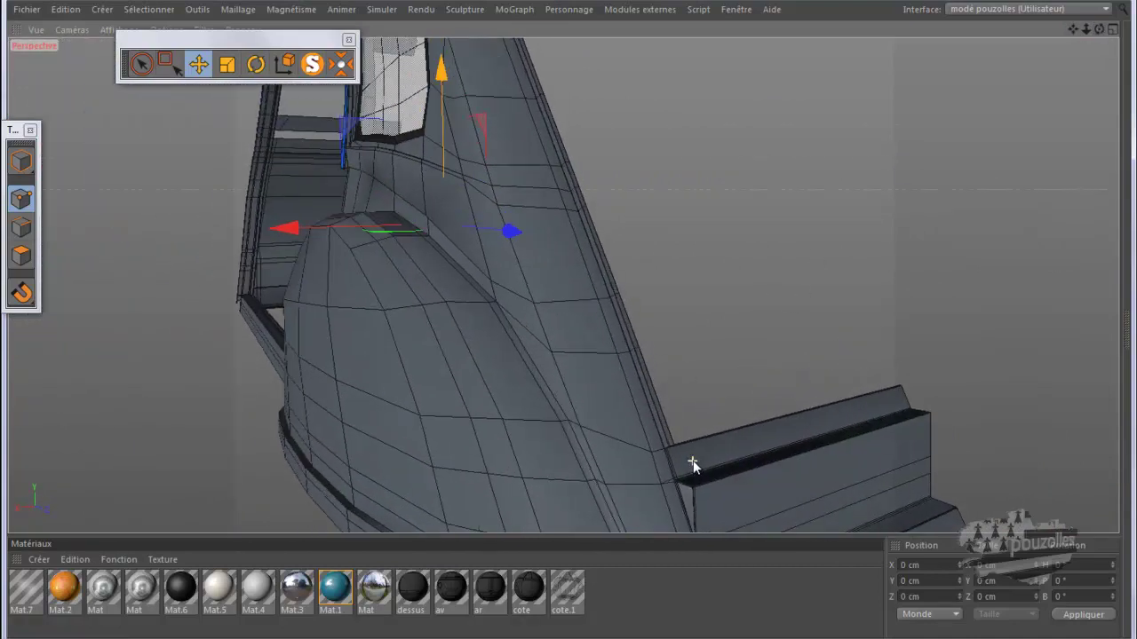
scroll(690, 462, "up", 2)
scroll(686, 465, "up", 2)
scroll(686, 466, "up", 2)
scroll(686, 465, "up", 2)
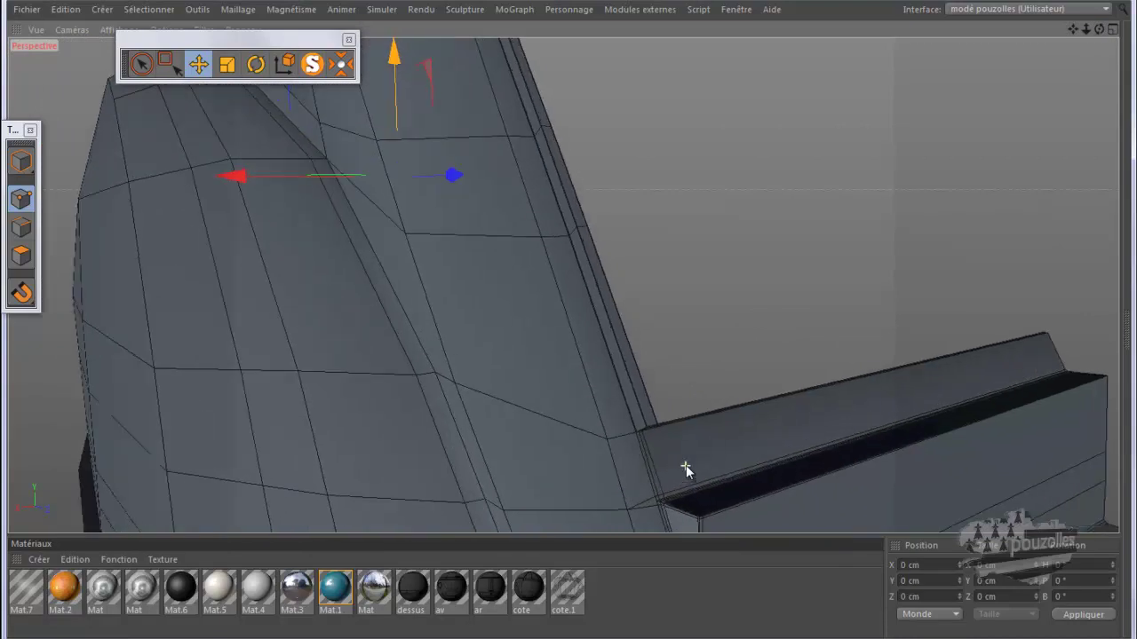
scroll(688, 464, "down", 2)
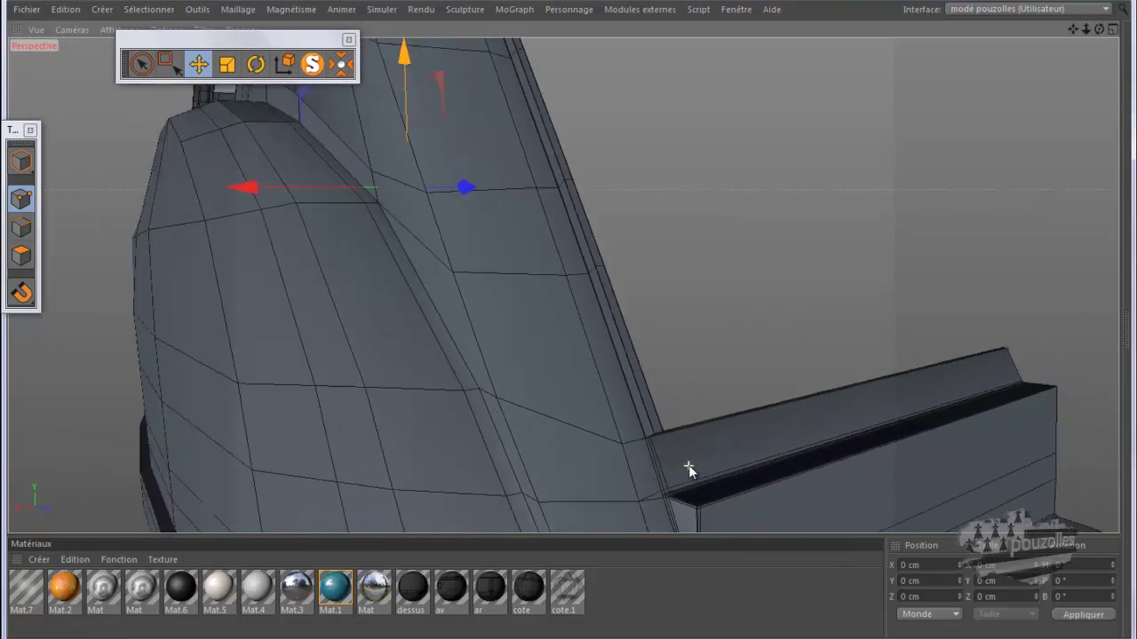
scroll(689, 464, "down", 2)
scroll(689, 465, "down", 2)
scroll(689, 465, "down", 2)
scroll(689, 464, "down", 2)
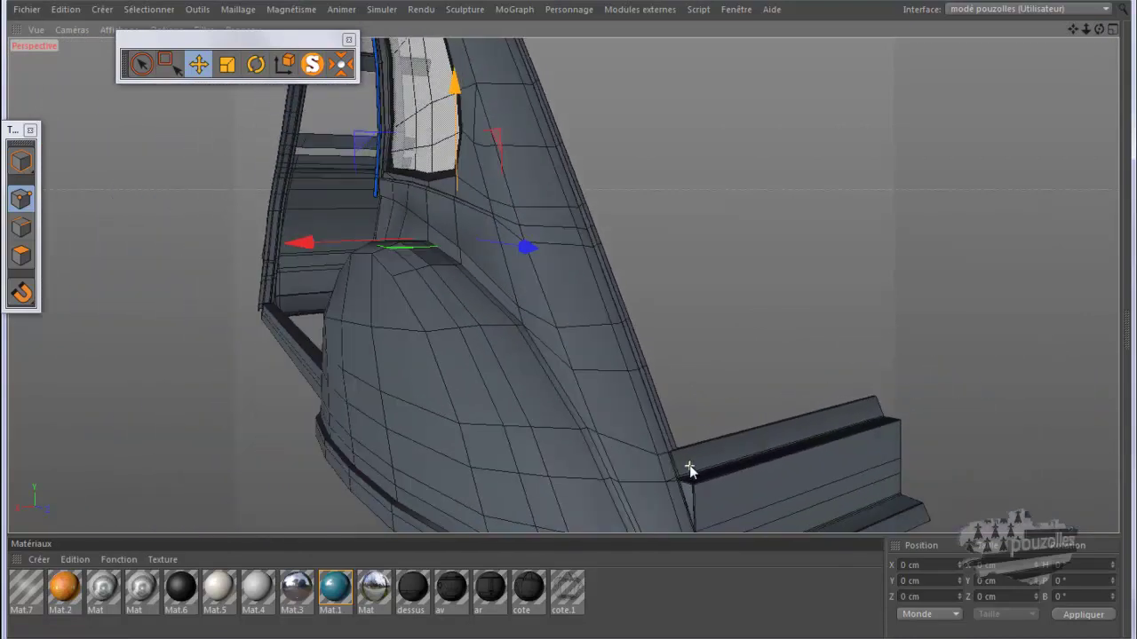
scroll(689, 464, "down", 1)
scroll(690, 464, "down", 1)
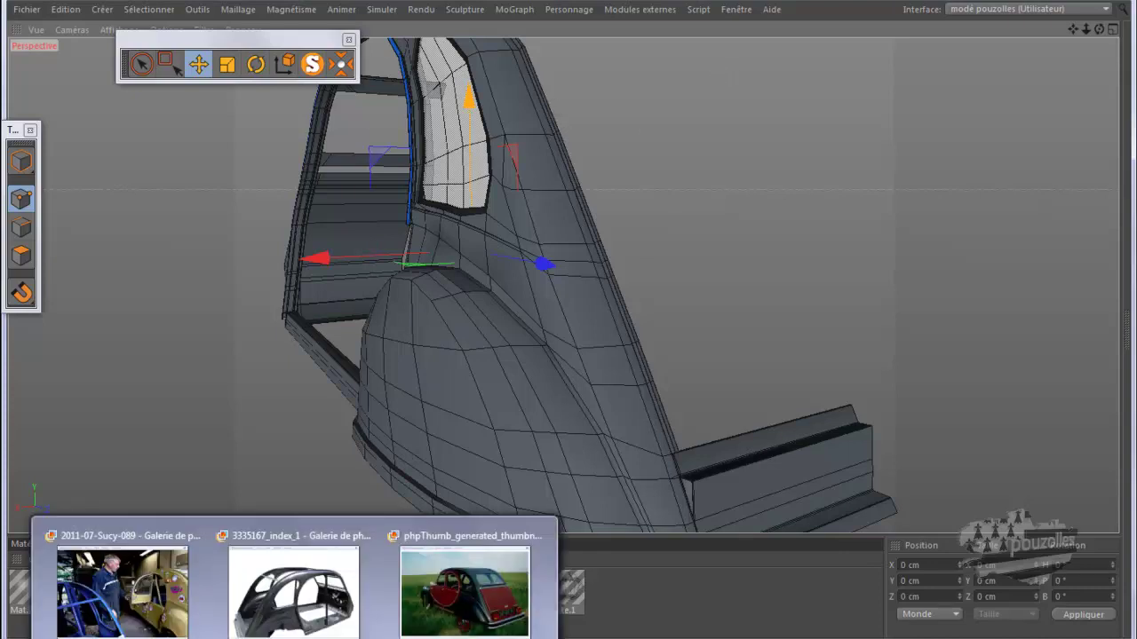
left_click(464, 586)
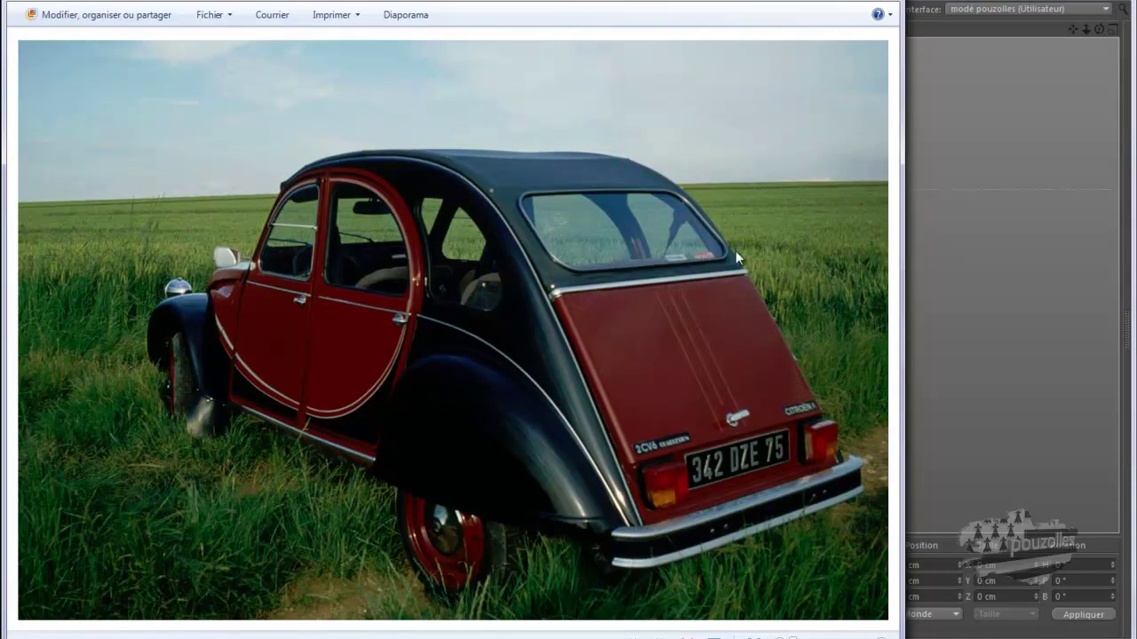
left_click(833, 3)
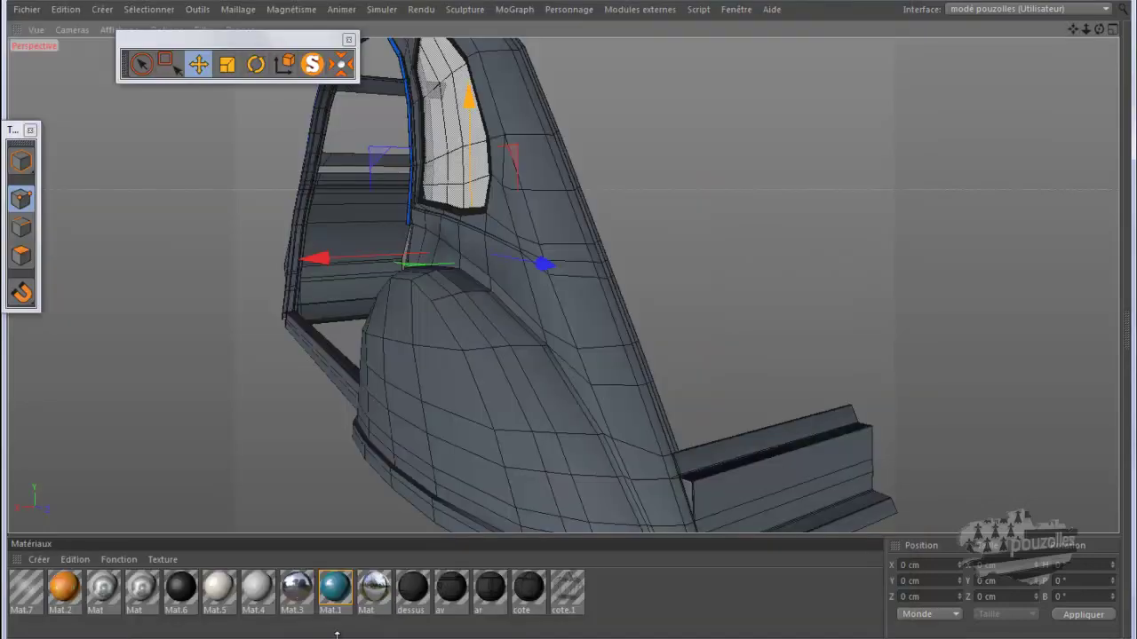
left_click(302, 614)
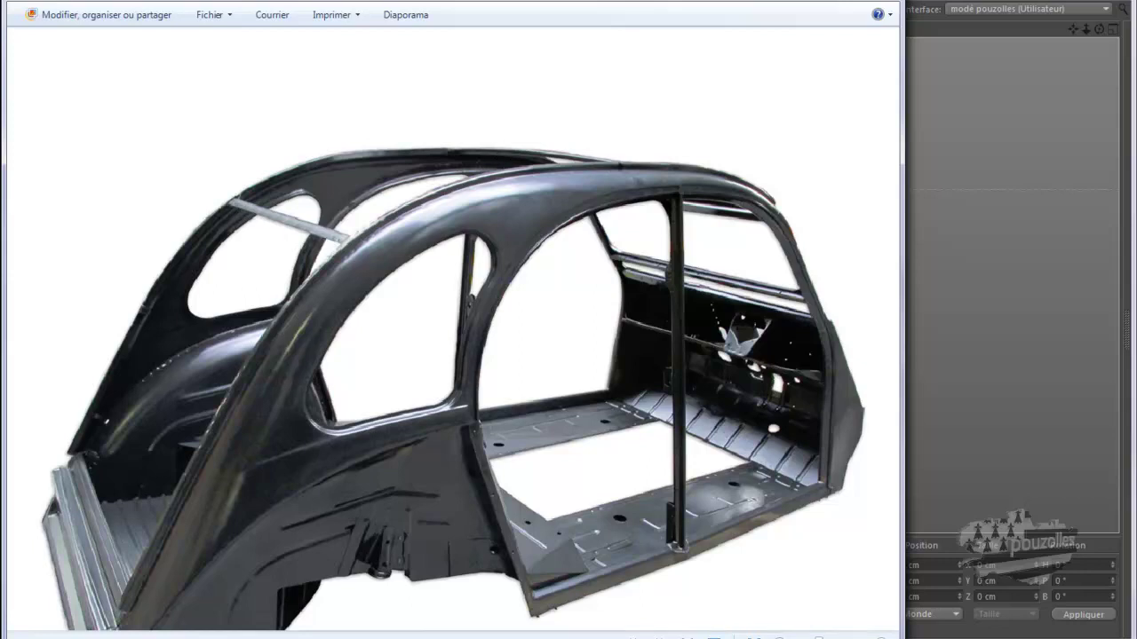
left_click(177, 604)
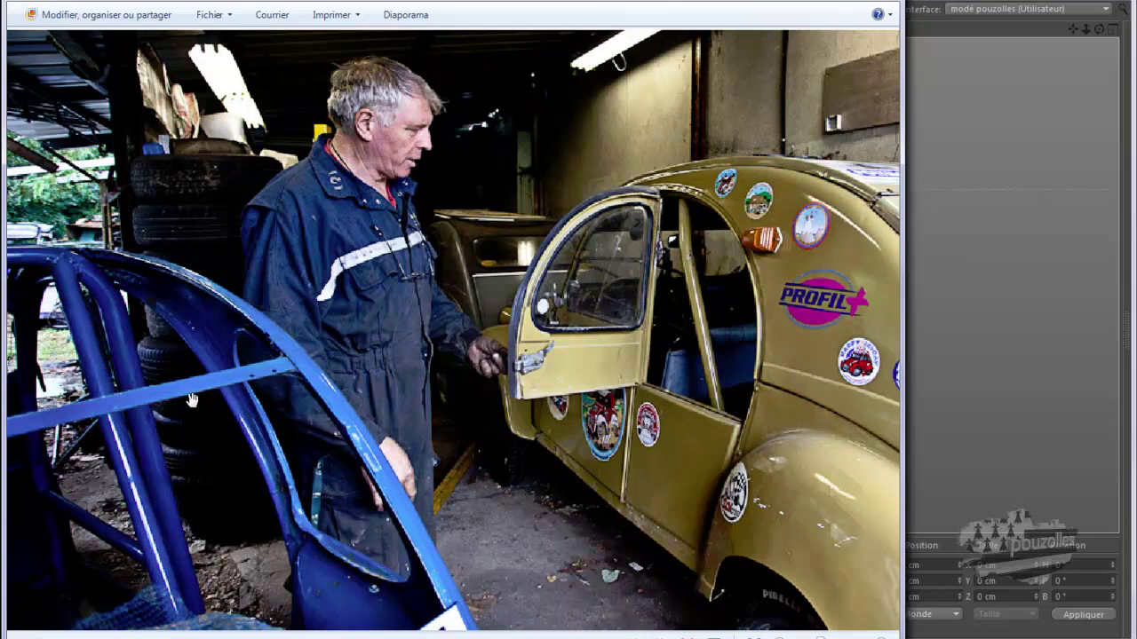
left_click(309, 622)
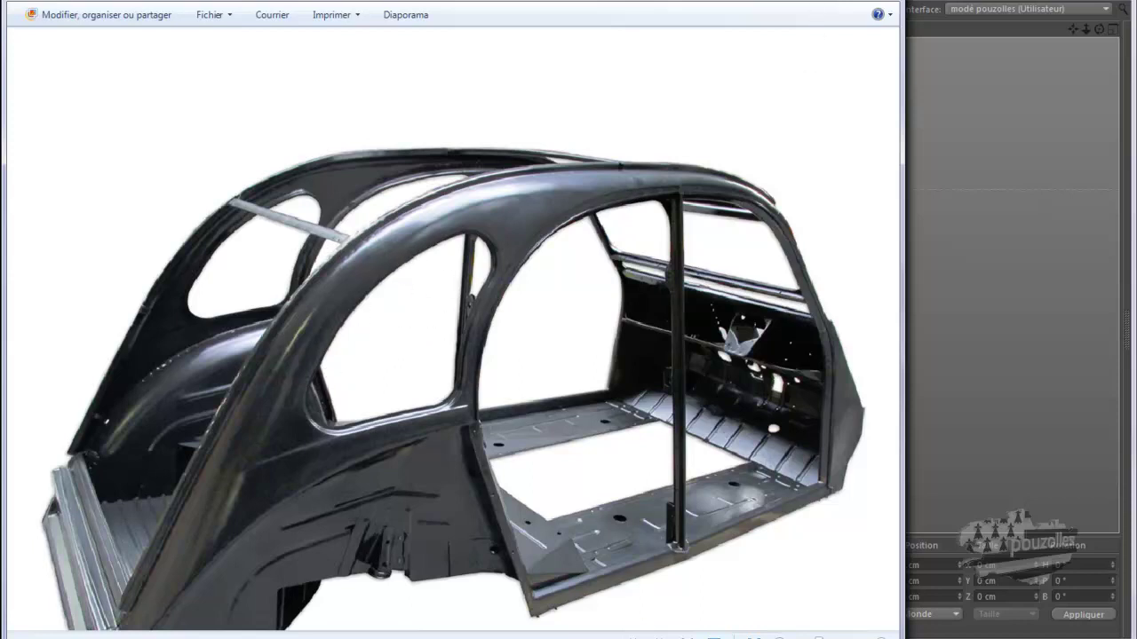
key("Right")
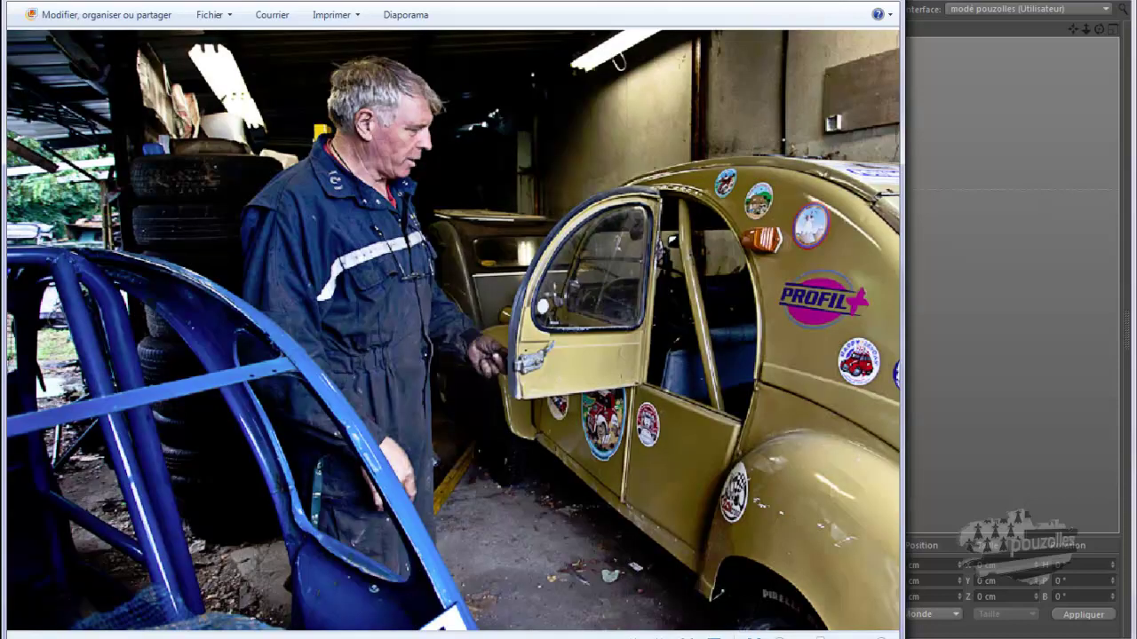
key("alt+F4")
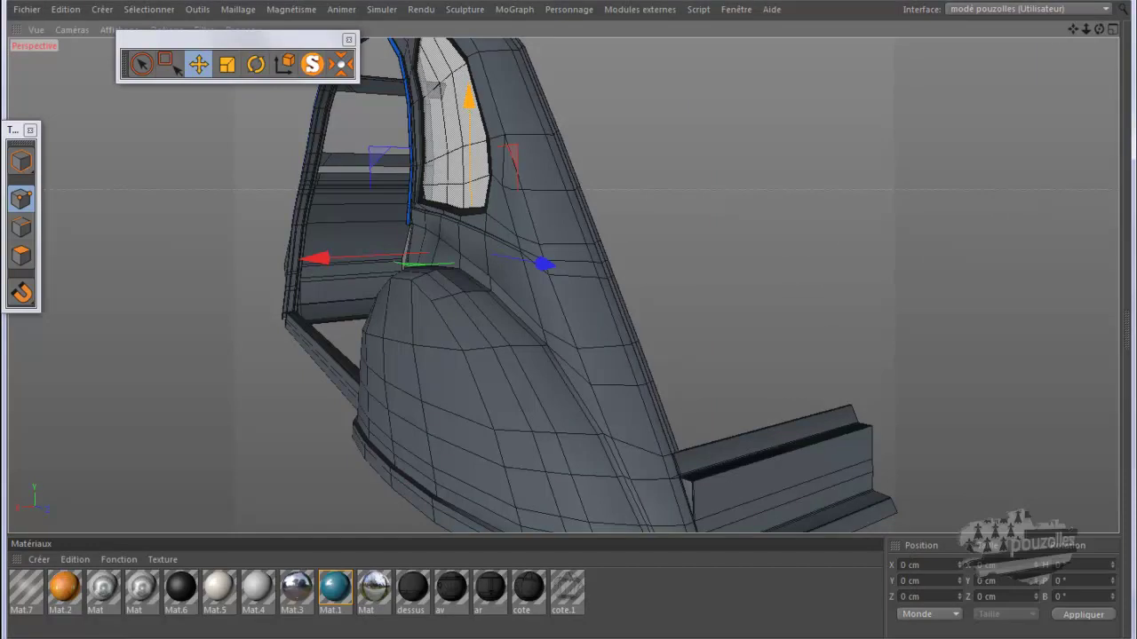
left_click(420, 620)
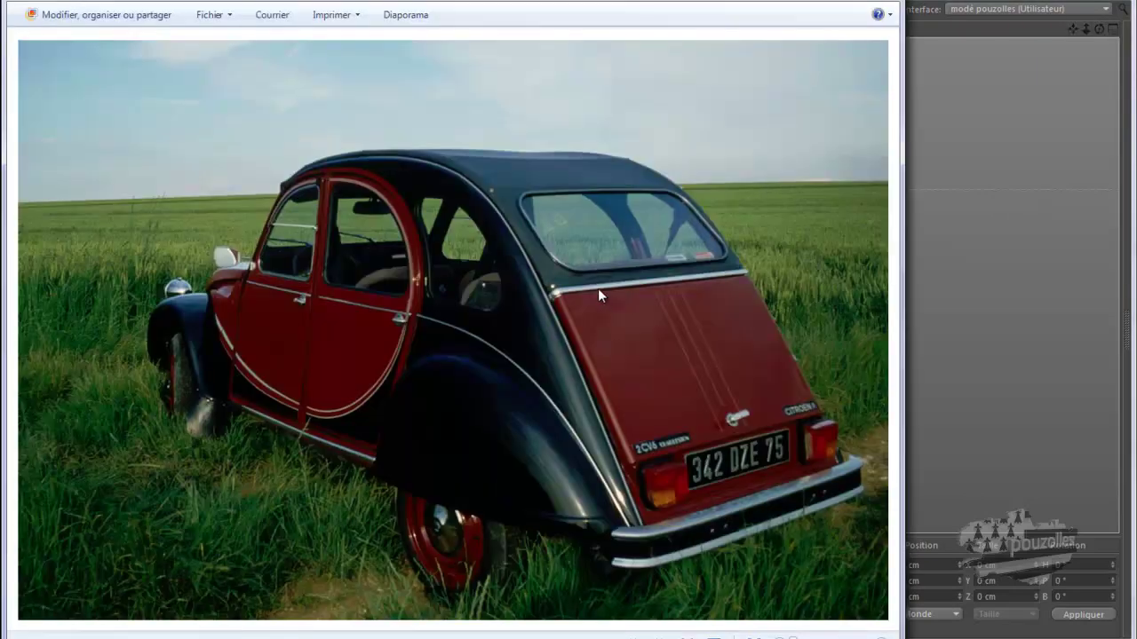
key("alt+F4")
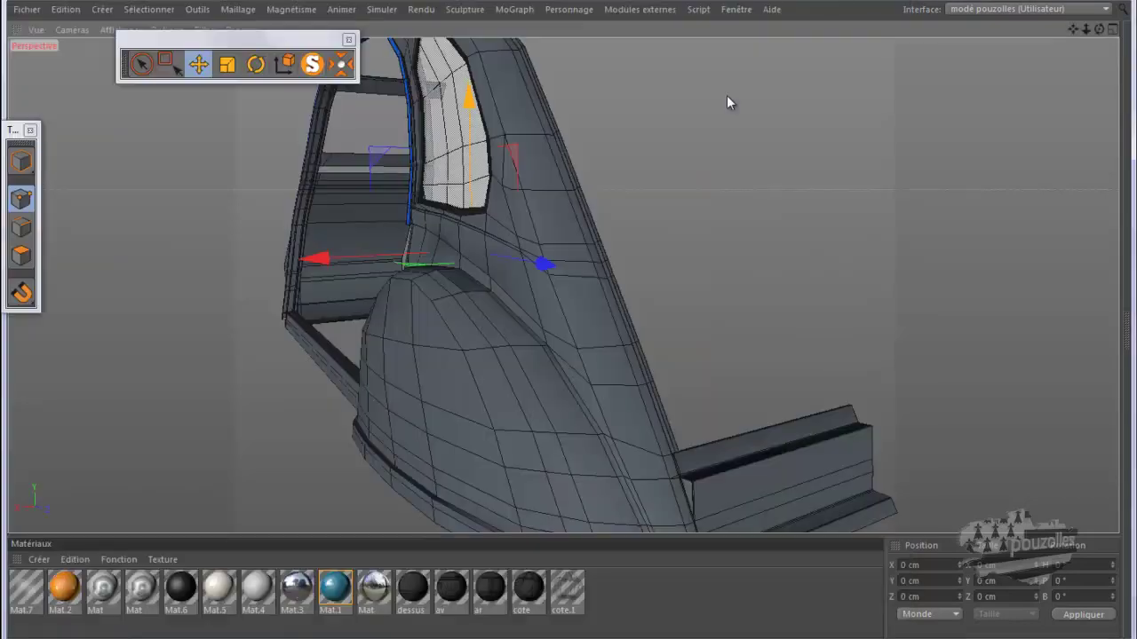
Maximize the right view, reopen the object panel, select caisse and frame it in Model mode
middle_click(358, 391)
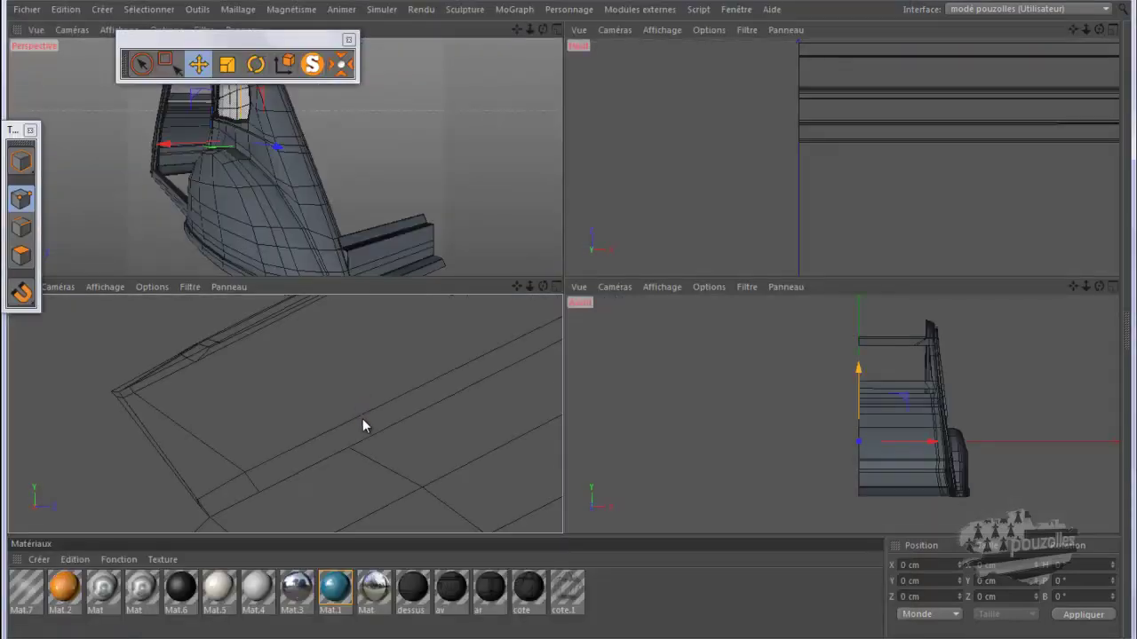
middle_click(363, 420)
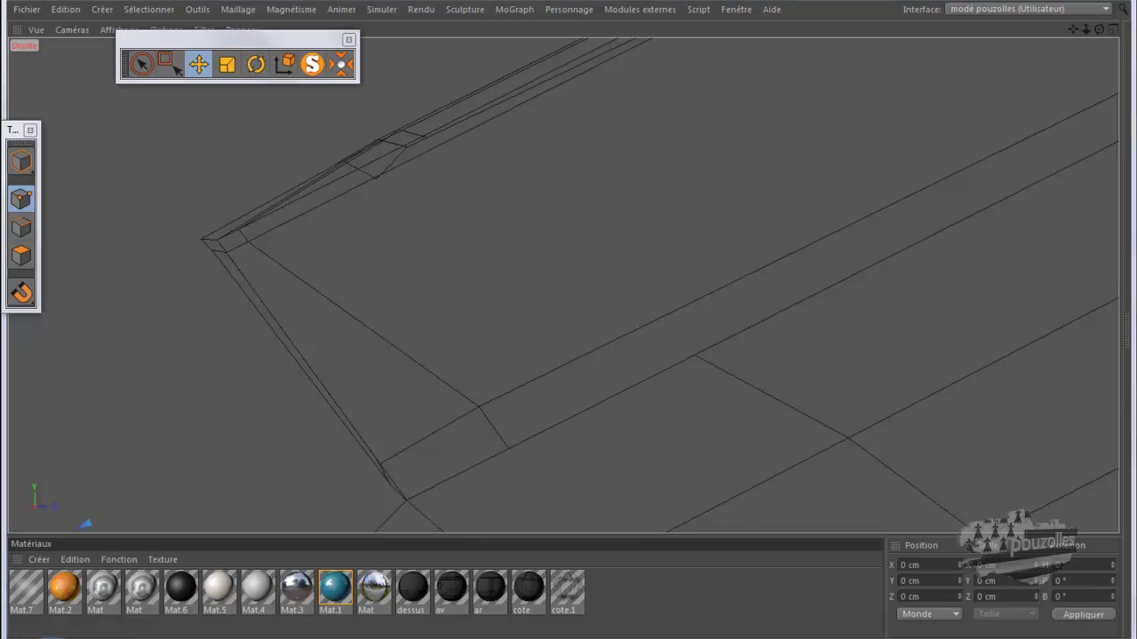
left_click(100, 638)
left_click(825, 140)
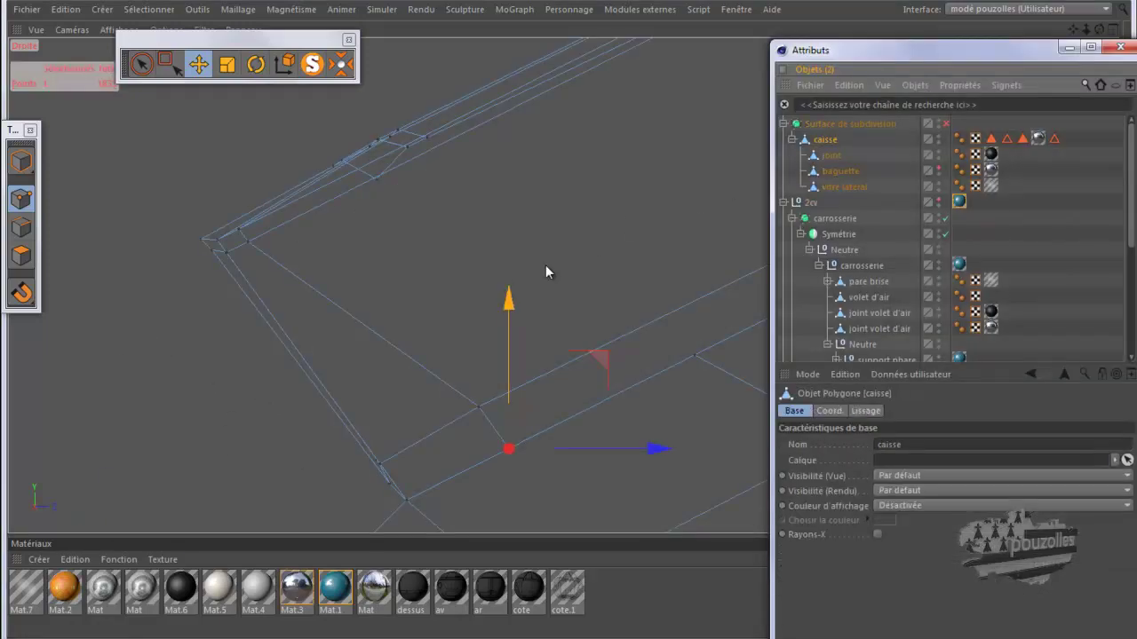
scroll(497, 279, "up", 3)
scroll(251, 352, "down", 2)
scroll(241, 350, "down", 2)
scroll(236, 353, "down", 2)
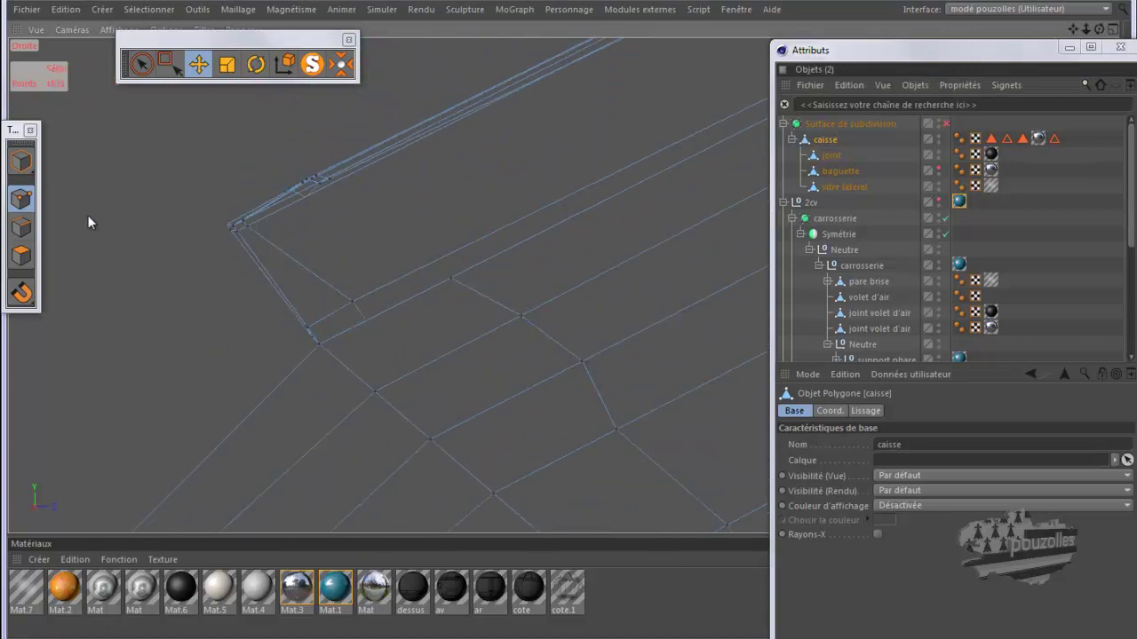
left_click(22, 161)
key("o")
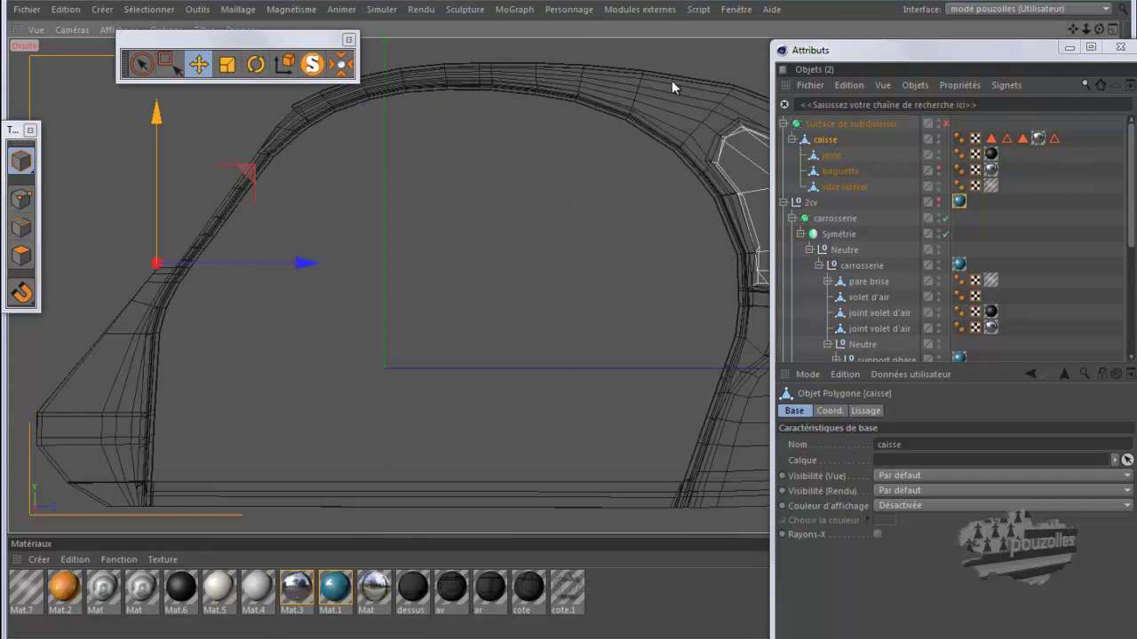
Enable Cube.1 visibility so the 2CV blueprint shows behind the caisse mesh
scroll(426, 326, "down", 2)
scroll(305, 355, "down", 2)
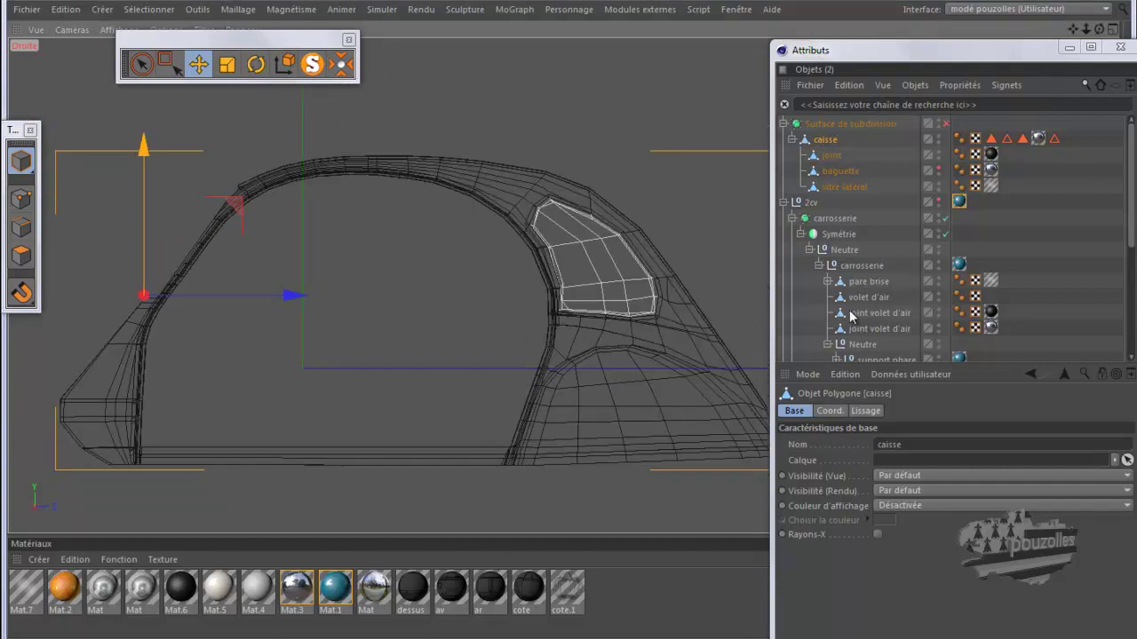
scroll(854, 313, "down", 4)
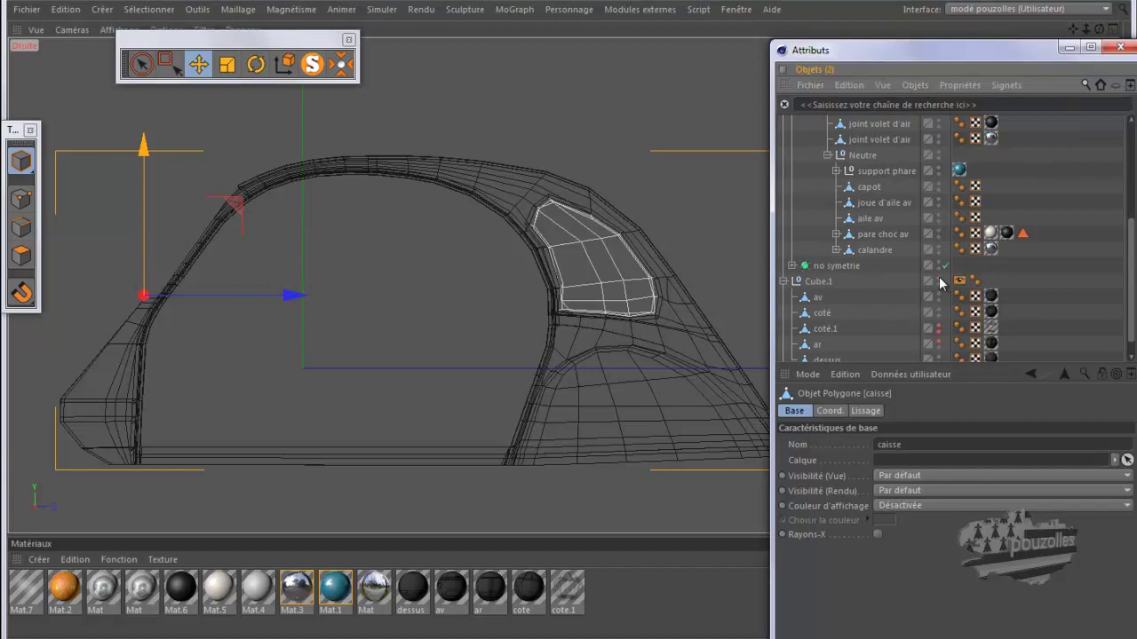
left_click(939, 278)
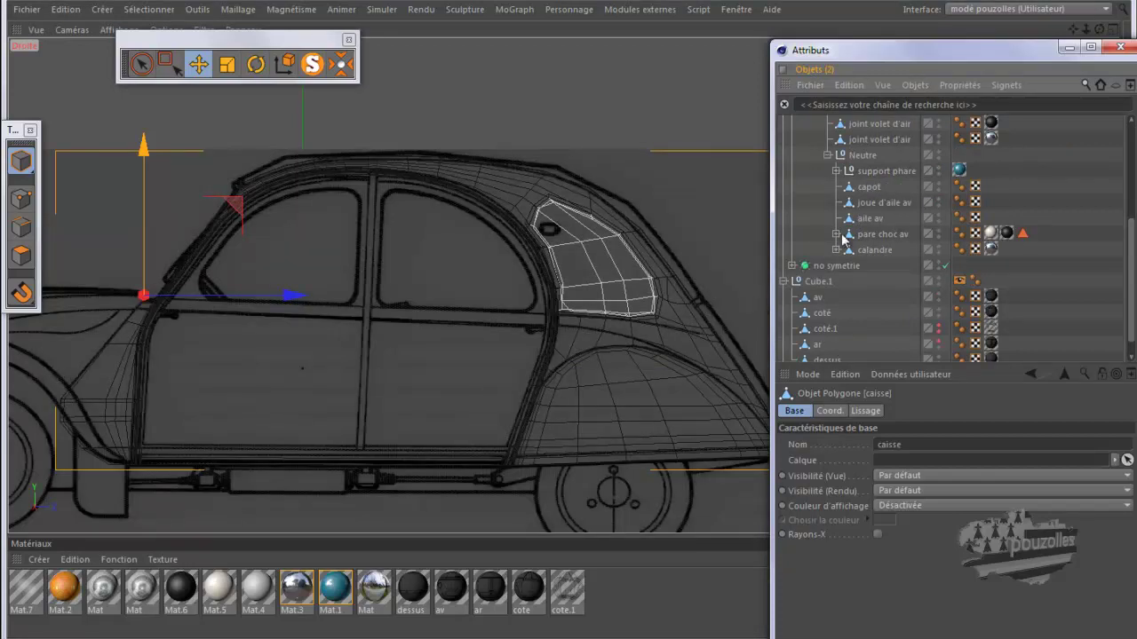
scroll(744, 319, "up", 3)
scroll(739, 322, "up", 2)
scroll(696, 294, "up", 2)
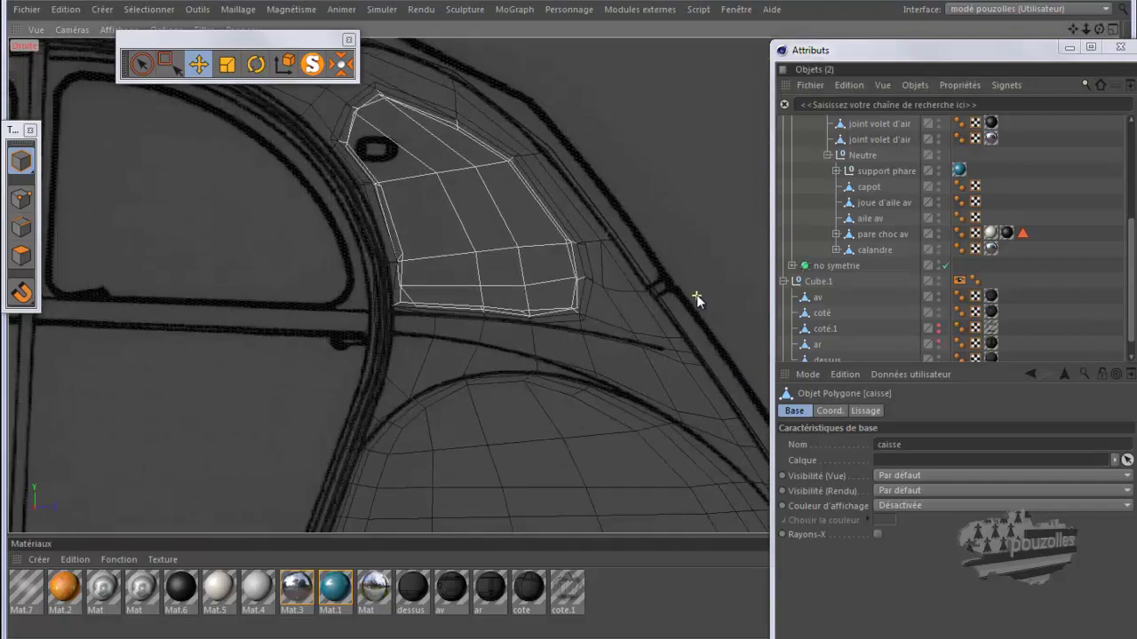
scroll(697, 295, "up", 2)
scroll(888, 244, "up", 5)
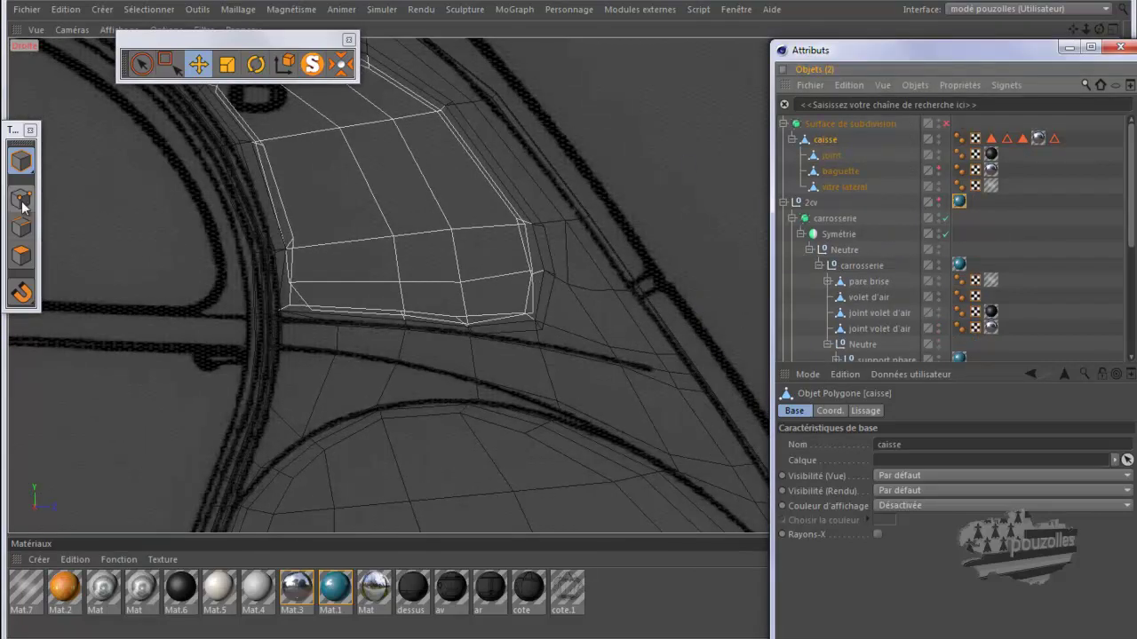
Select the narrow polygon strip along the rear body edge and split it off with Scission
left_click(21, 255)
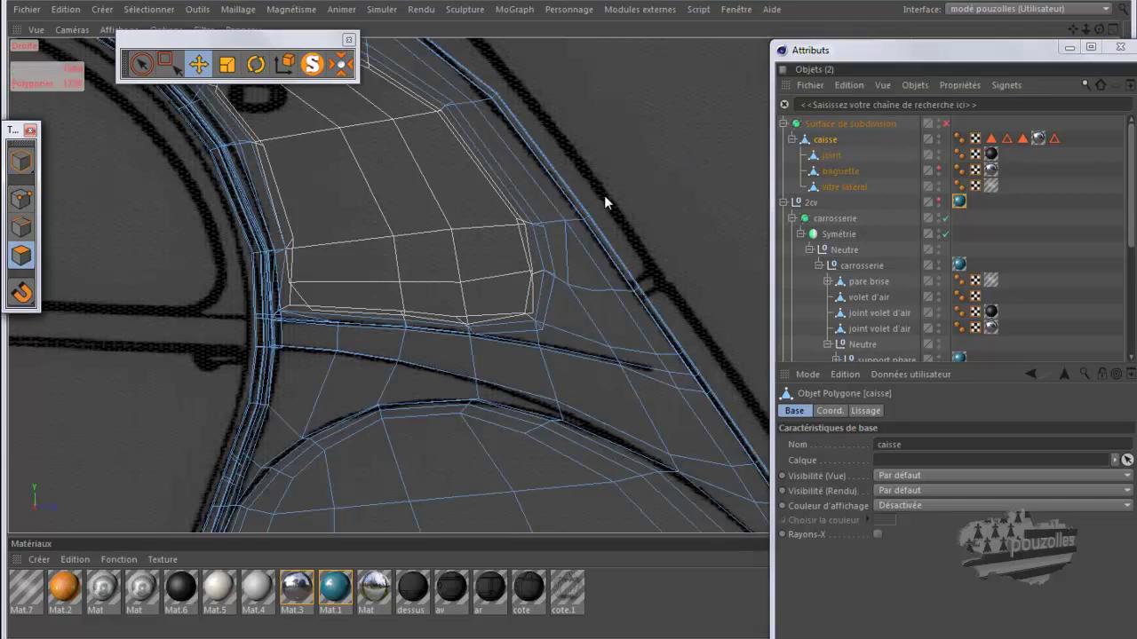
left_click(650, 302)
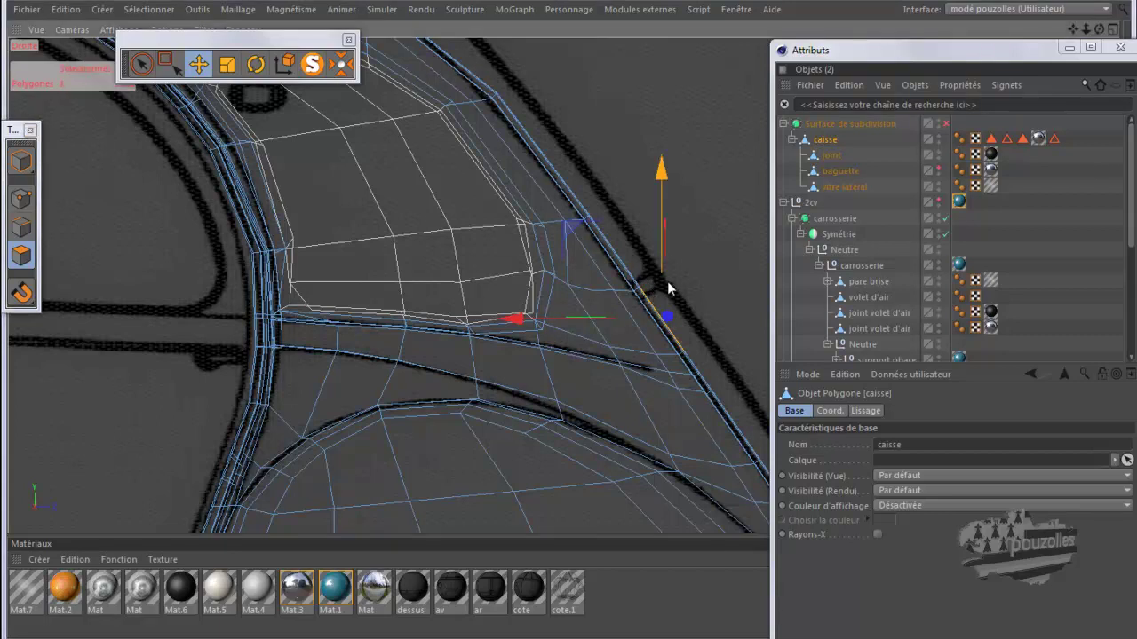
middle_click(455, 302)
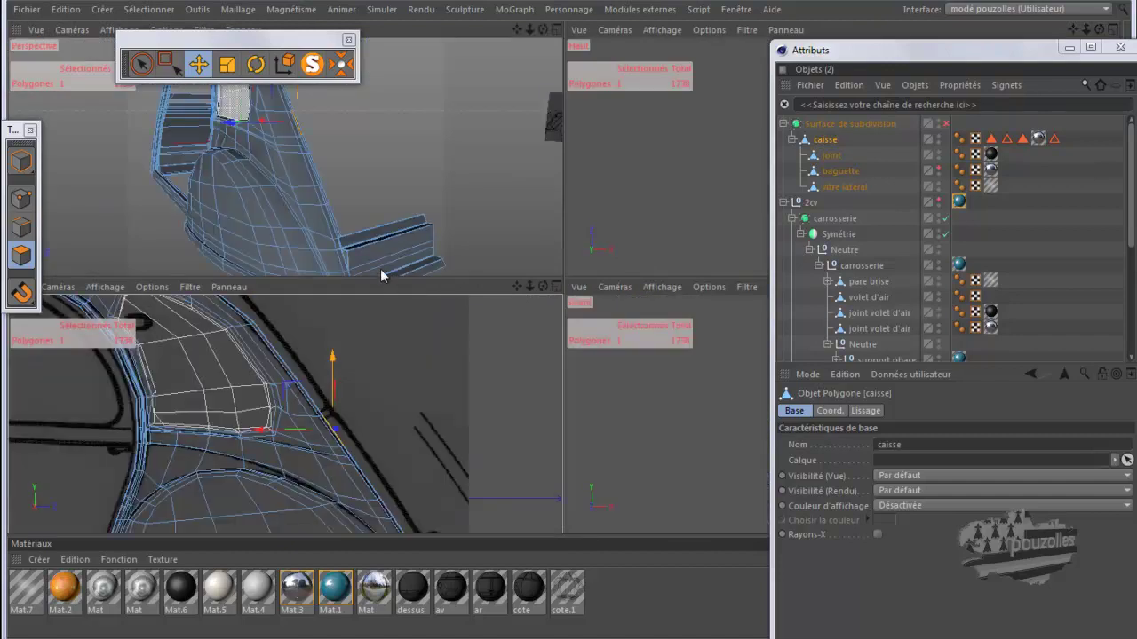
middle_click(360, 261)
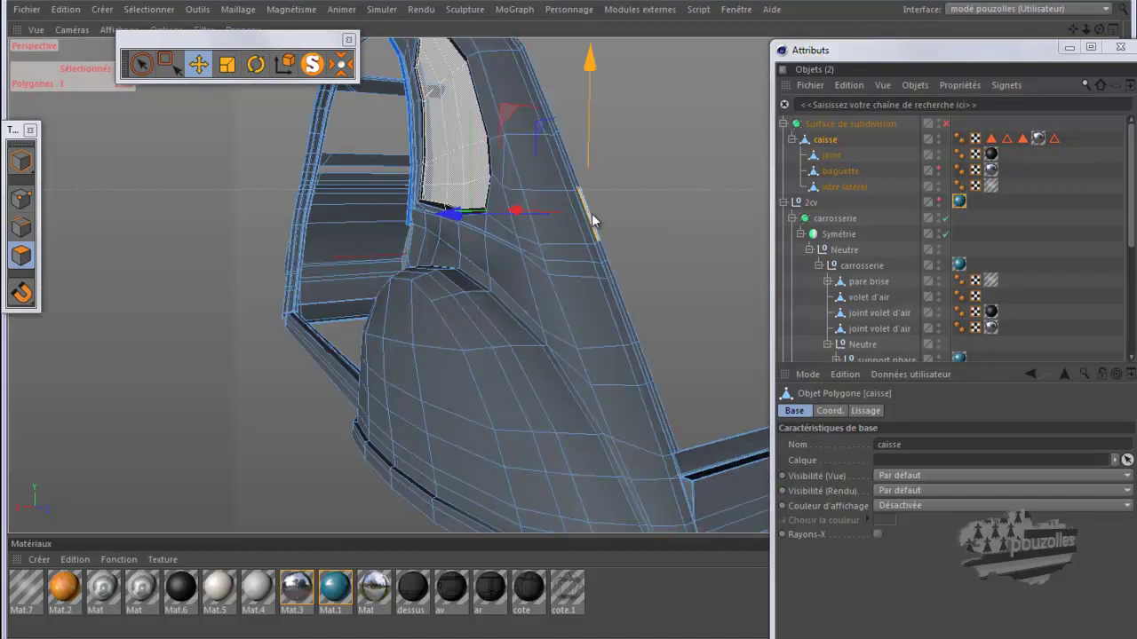
left_click_drag(604, 217, 573, 215, "alt")
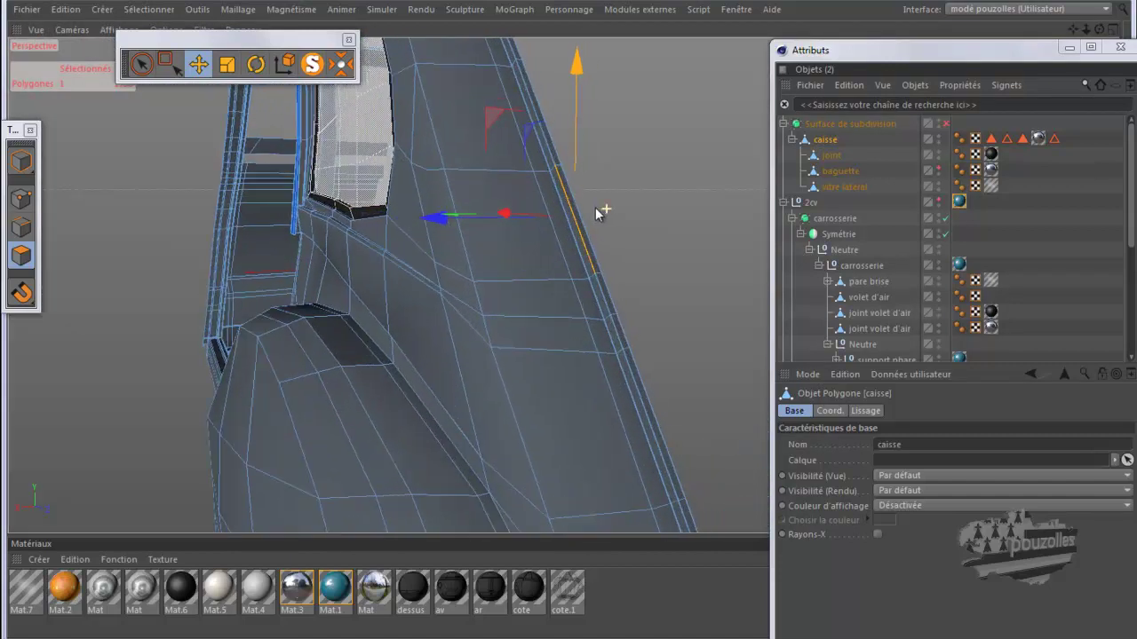
left_click(573, 215)
left_click(572, 214)
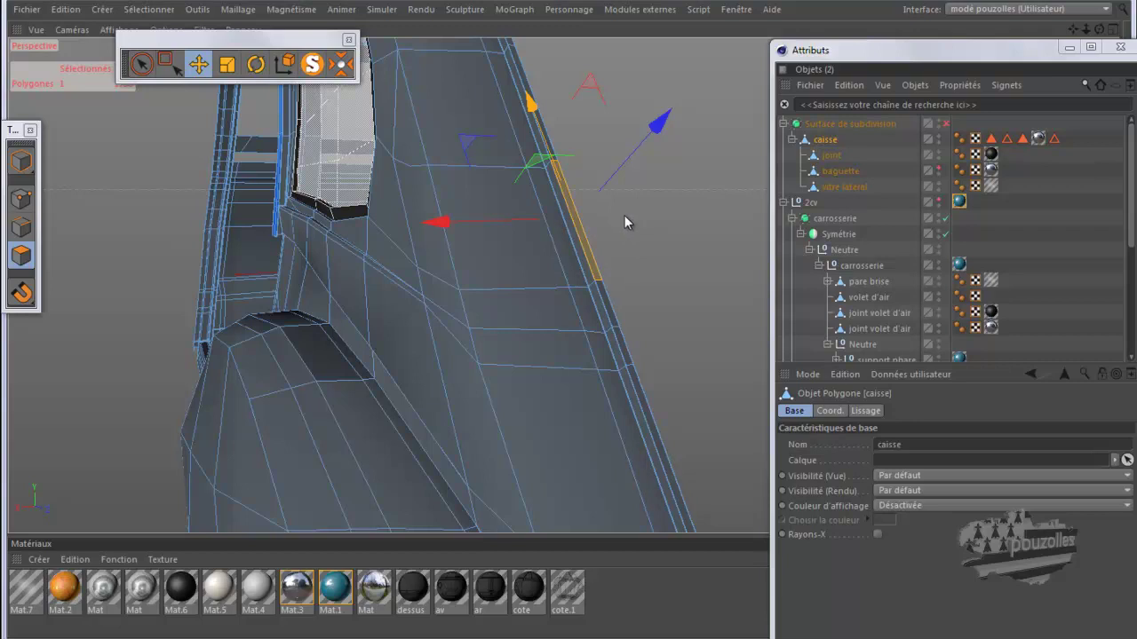
right_click(636, 172)
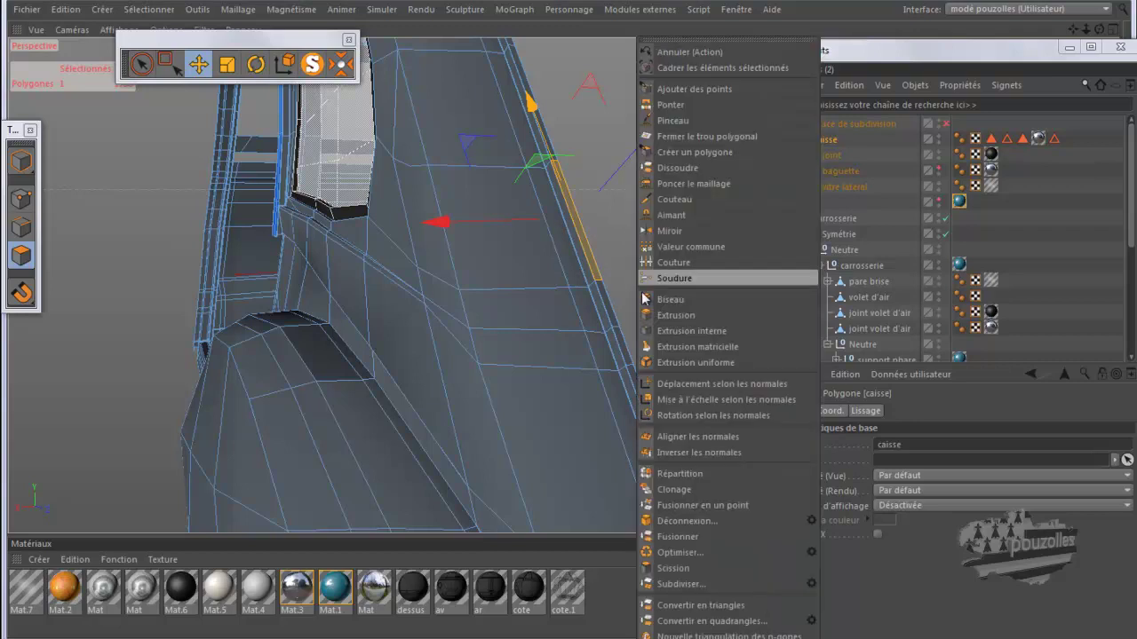
left_click(675, 568)
Delete the copied joint, baguette and vitre lateral children and extra tags from the new object
left_click_drag(1014, 215, 829, 250)
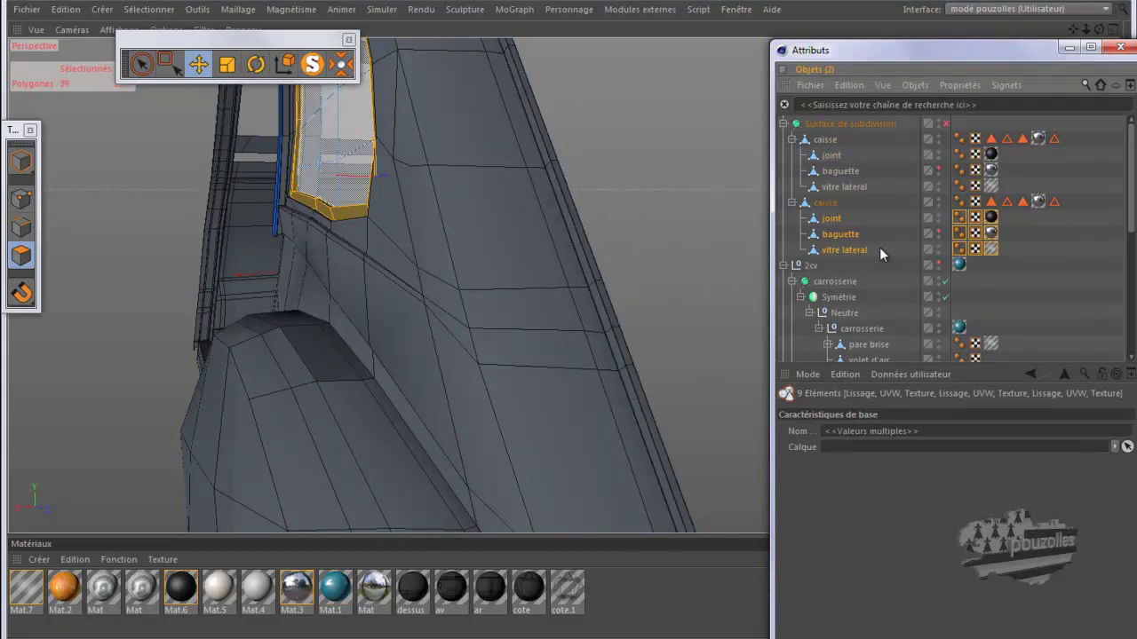
key("Delete")
left_click_drag(1086, 198, 984, 213)
key("Delete")
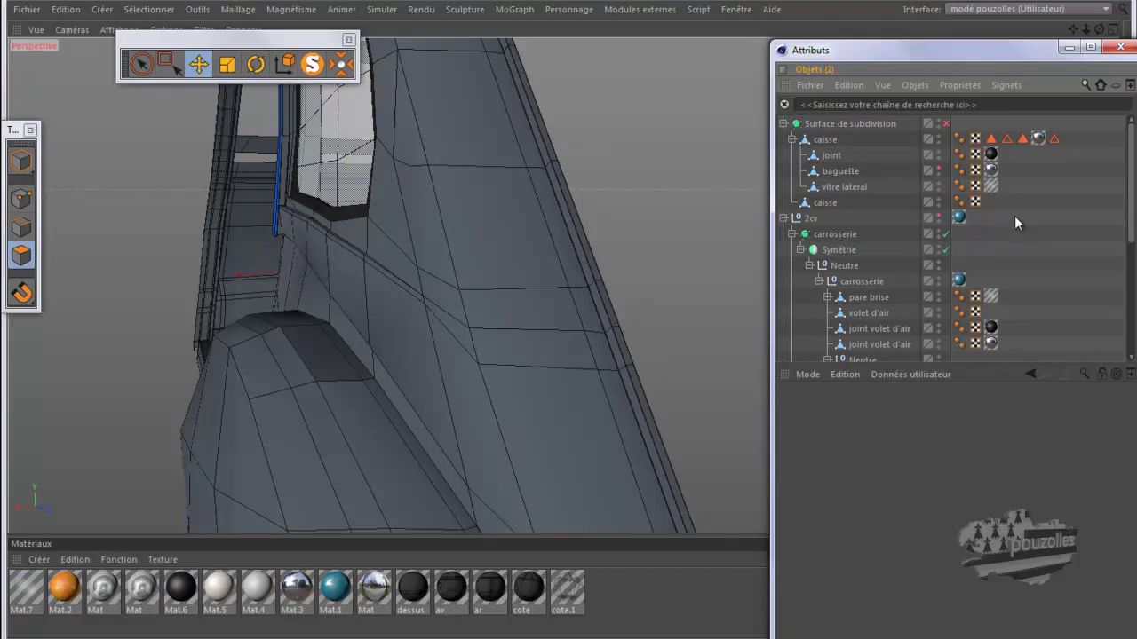
Rename the split-off object 'traverse ar' and make it the first child of caisse
double_click(830, 204)
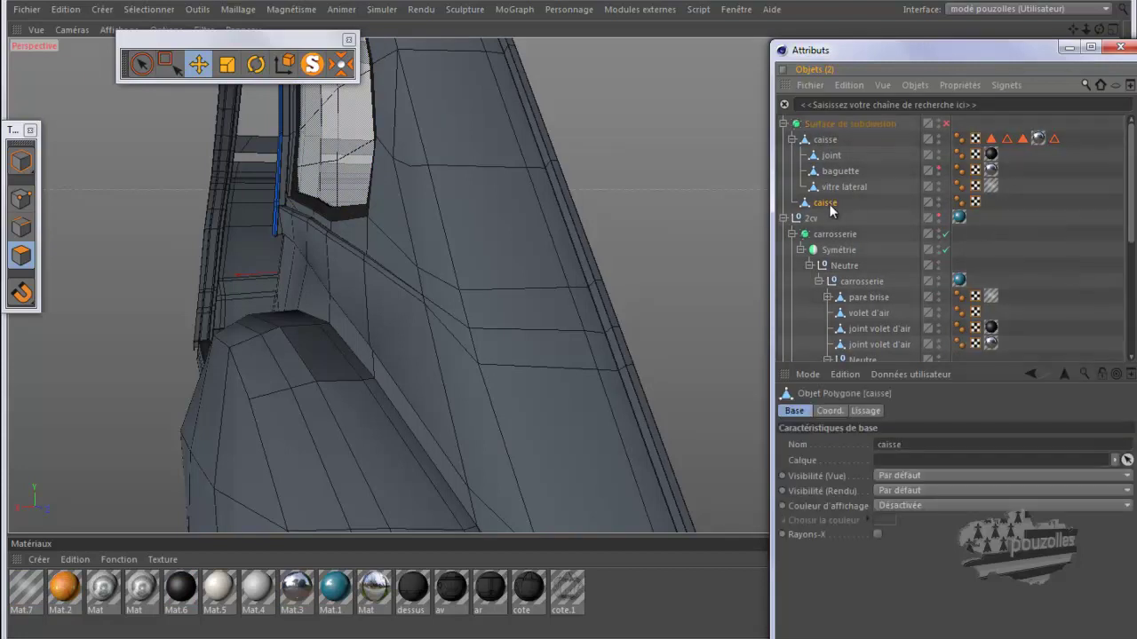
type("traver")
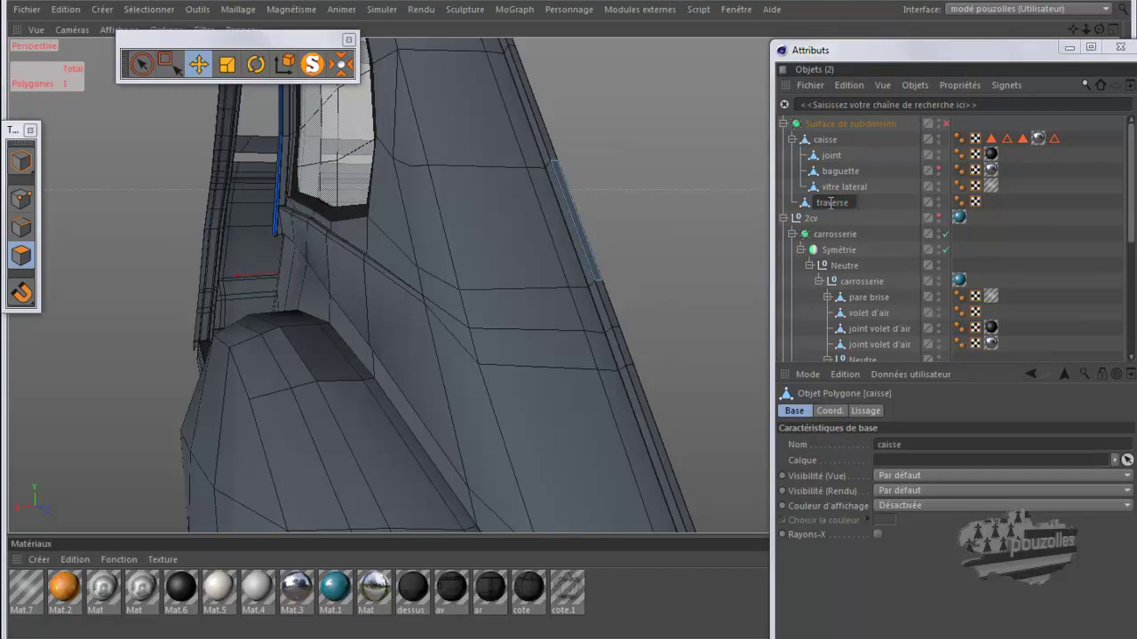
type("ar")
left_click(809, 206)
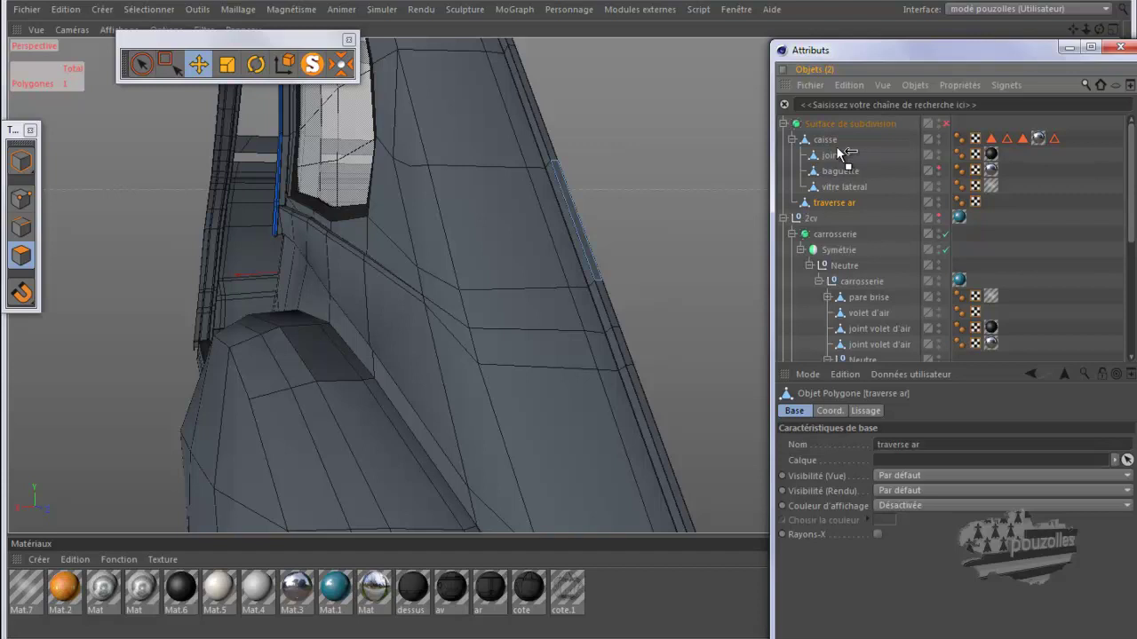
left_click_drag(808, 206, 837, 147)
Select the crossbar's edge and enlarge the right-side (Droite) view to fill the viewport
left_click_drag(575, 205, 301, 98, "alt")
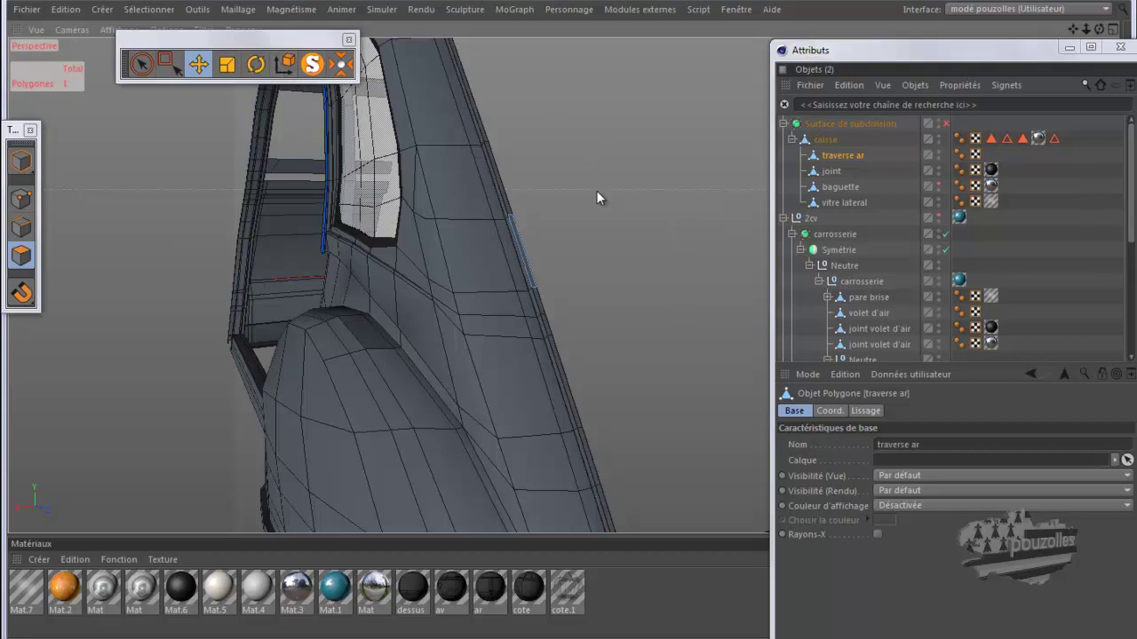
left_click(529, 267)
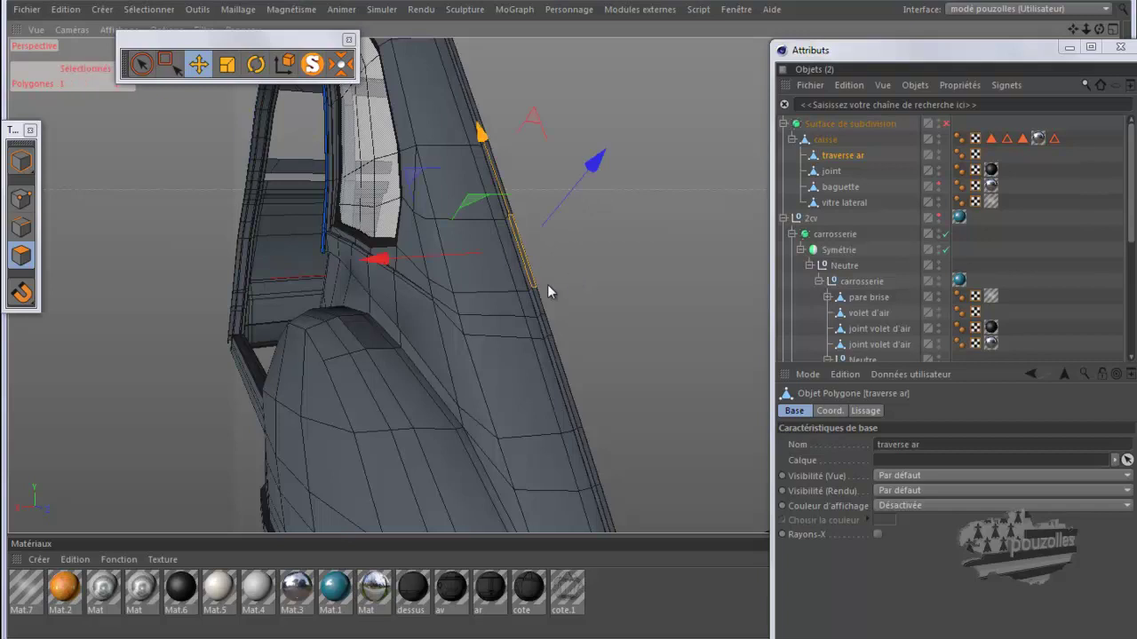
middle_click(411, 325)
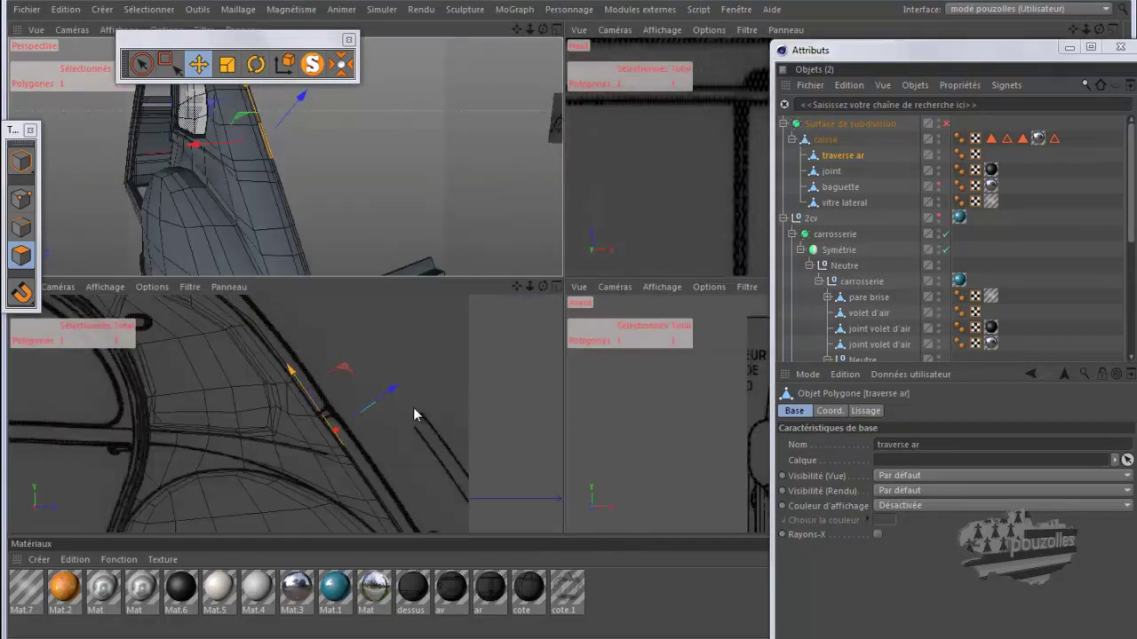
middle_click(413, 407)
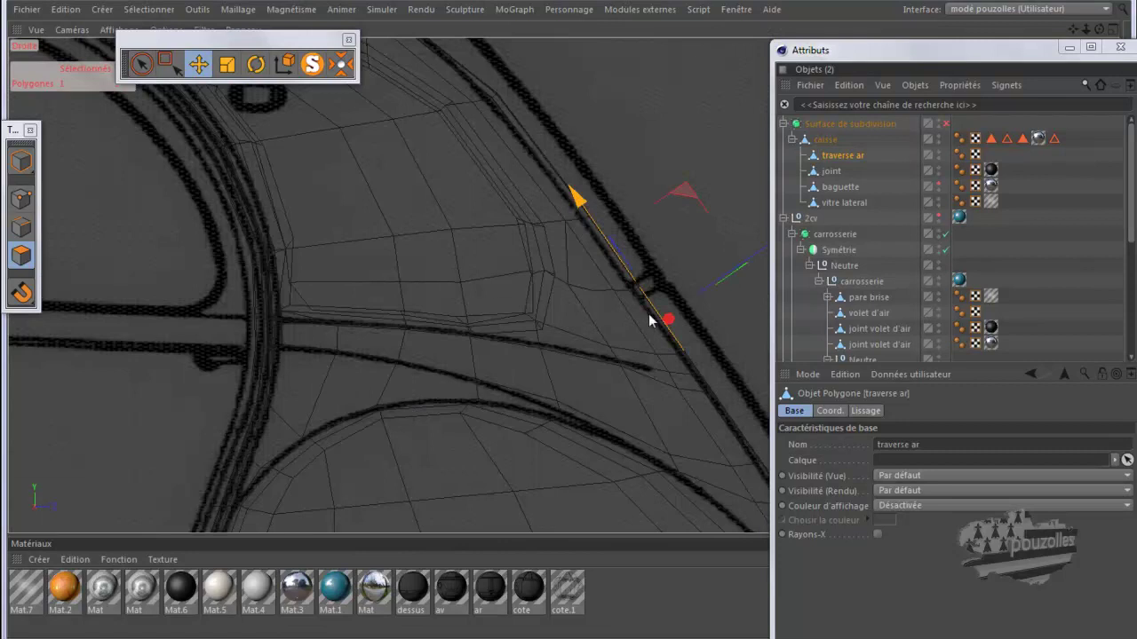
Close the objects and attributes panel and zoom in on the crossbar in the right view
left_click(1090, 47)
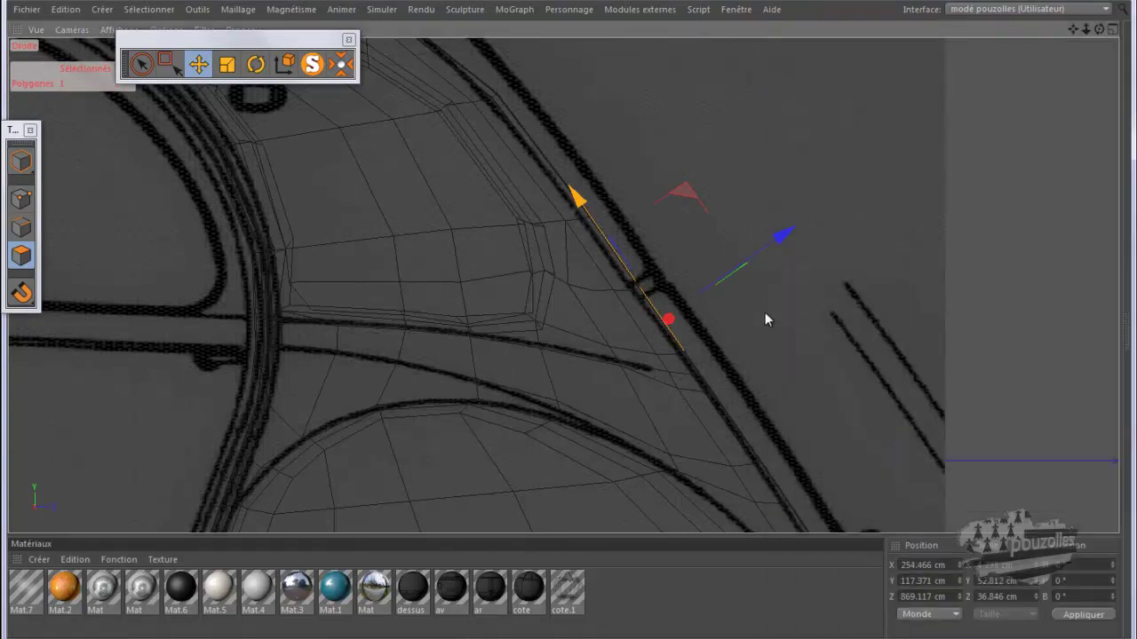
scroll(764, 312, "up", 2)
scroll(743, 285, "up", 2)
scroll(668, 257, "up", 2)
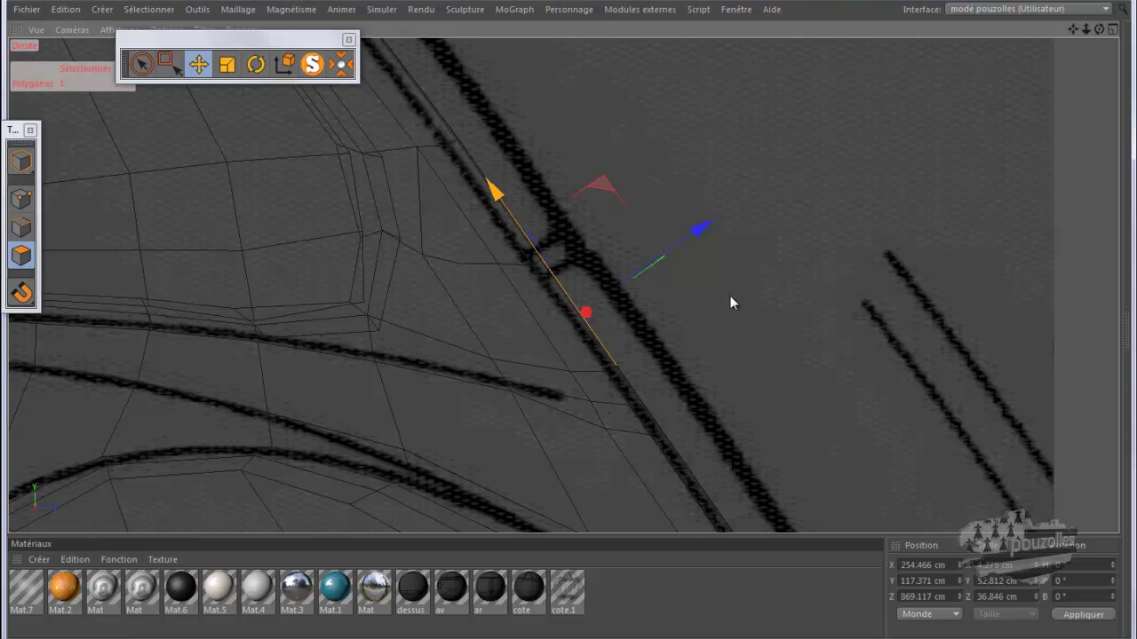
Toggle the coordinate system between world and object axes
left_click(285, 64)
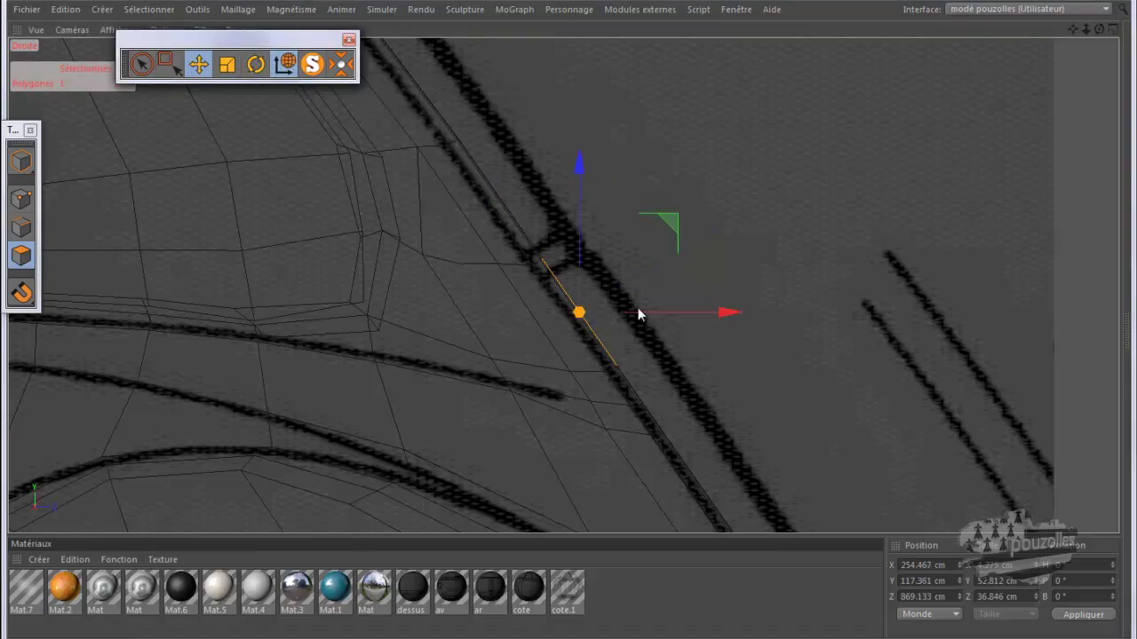
left_click(286, 69)
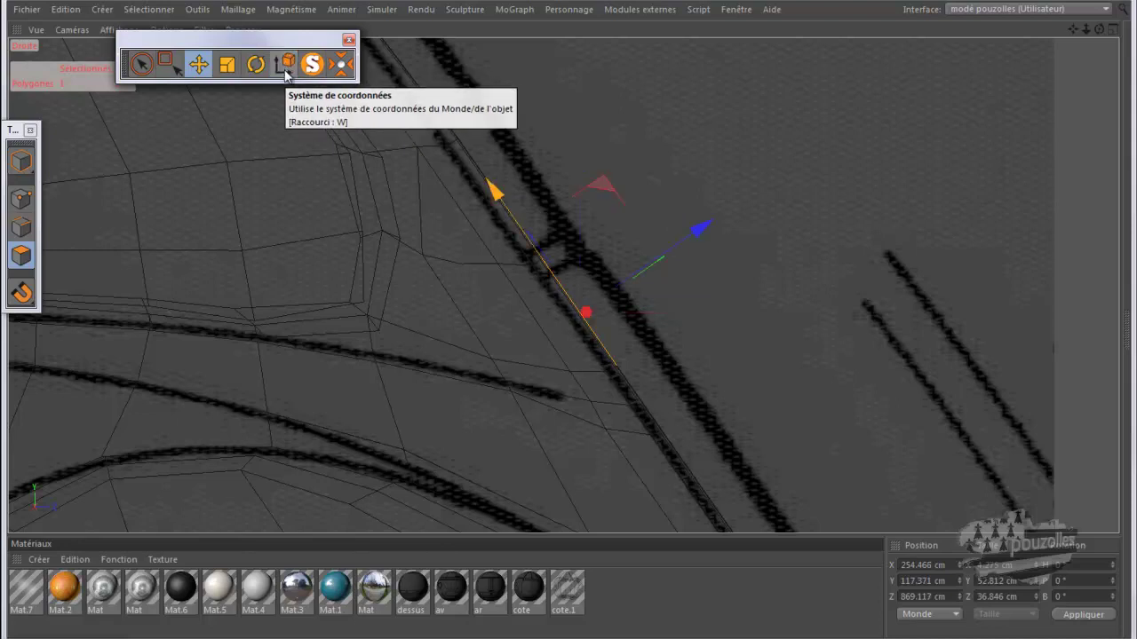
left_click(285, 67)
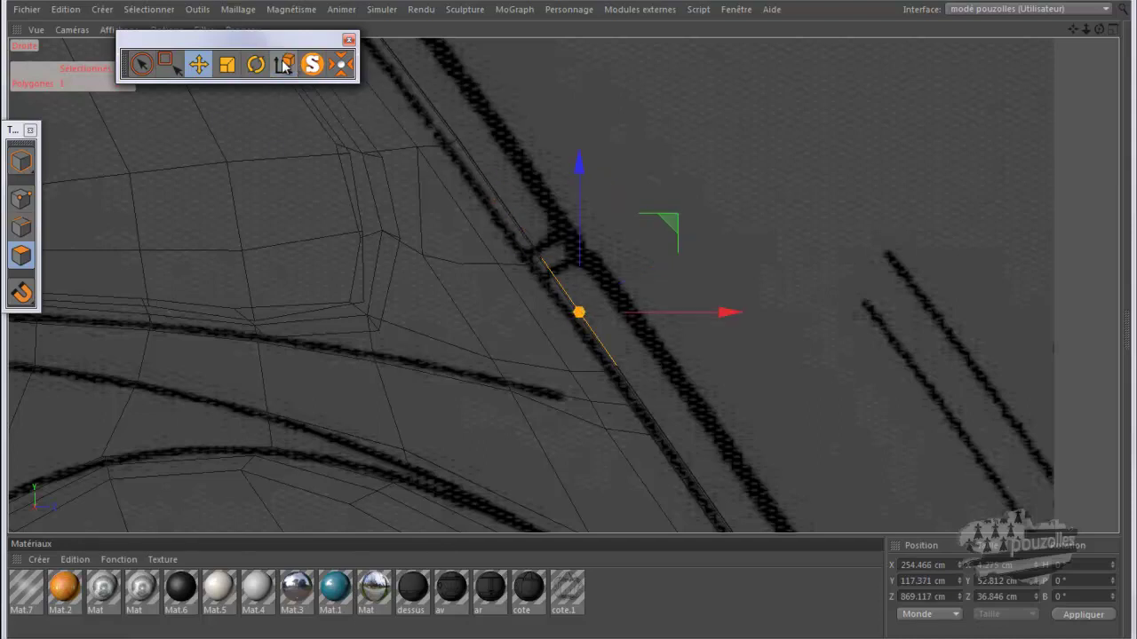
left_click(285, 67)
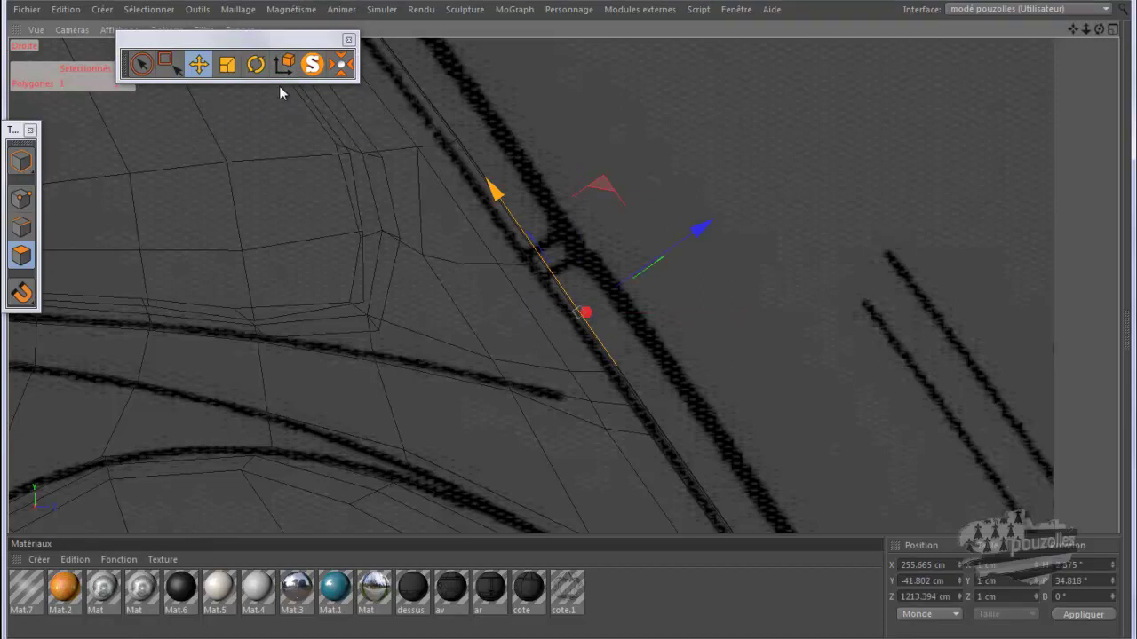
left_click(256, 64)
left_click_drag(546, 227, 613, 233)
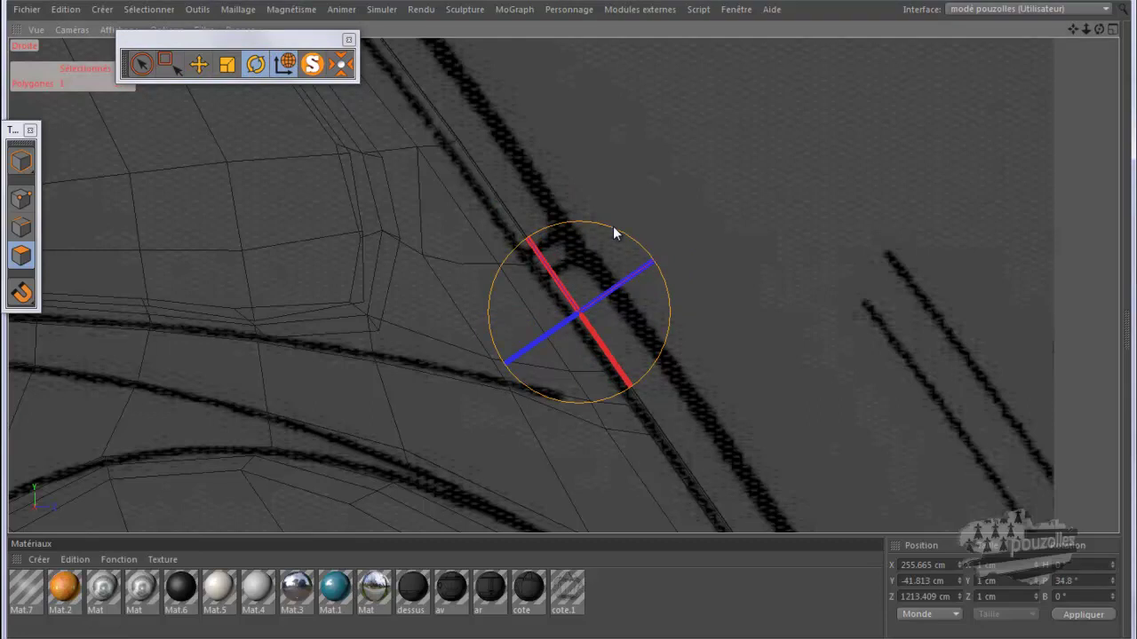
left_click_drag(613, 234, 613, 234)
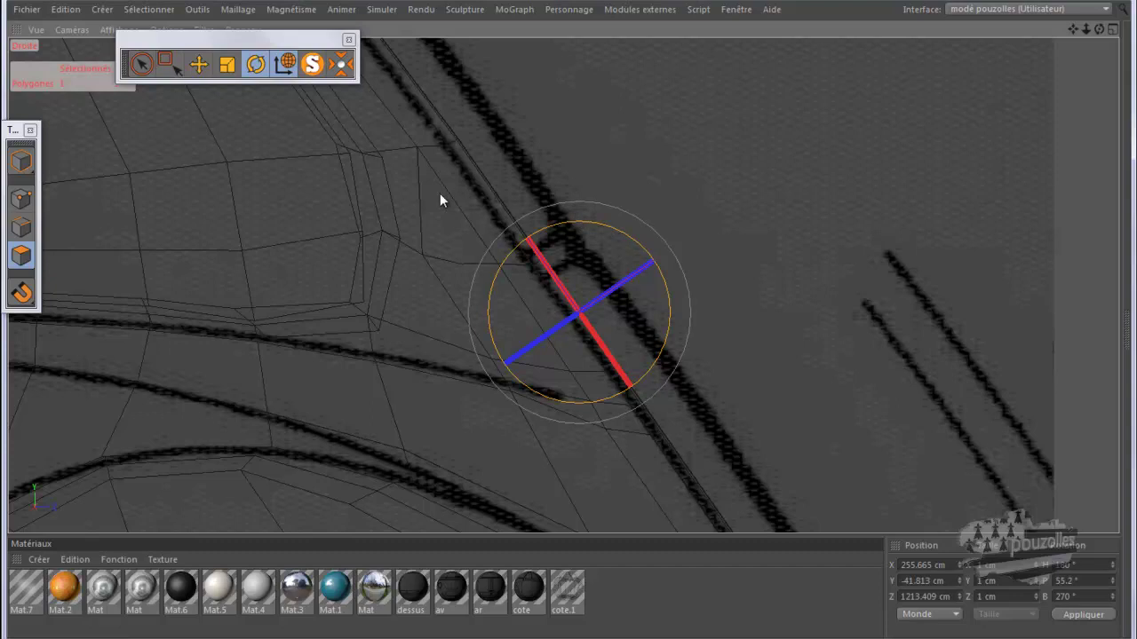
left_click(199, 66)
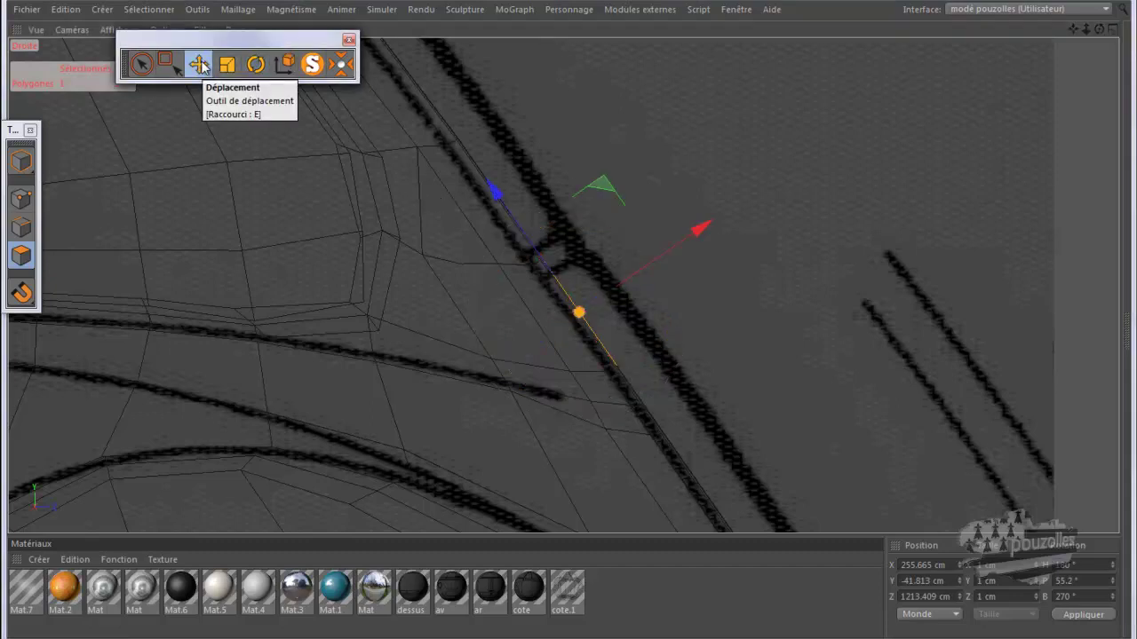
left_click(287, 71)
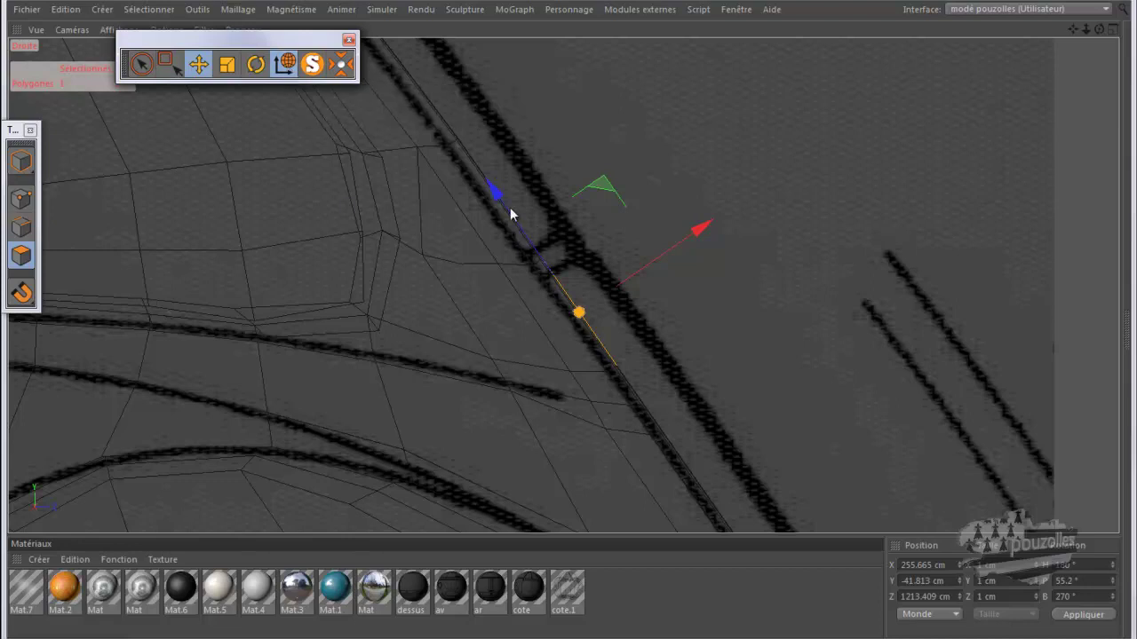
left_click_drag(495, 197, 502, 204)
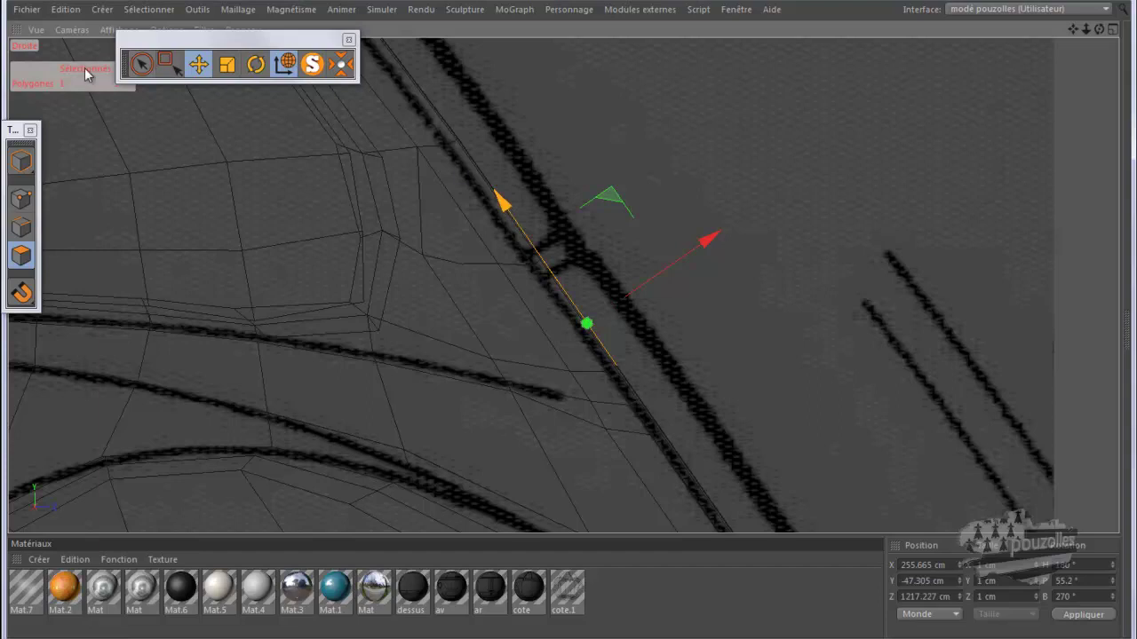
left_click(56, 9)
left_click(83, 40)
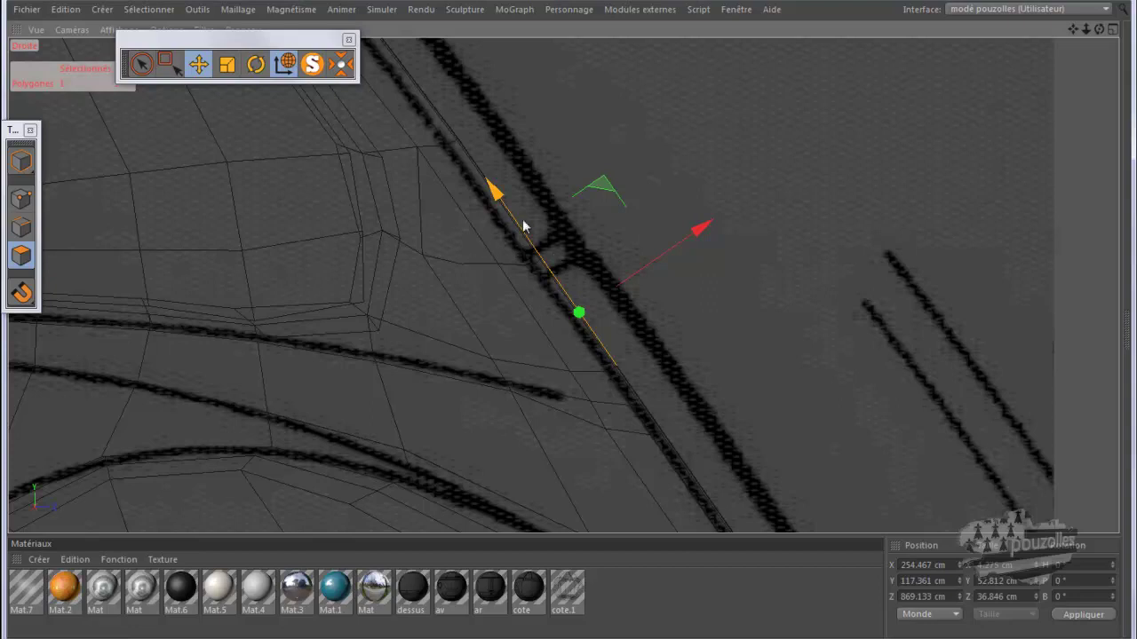
scroll(540, 276, "up", 2)
Extend the point 19.863 cm along the crossbar, then scale the edge down to 57.86 %
scroll(540, 276, "up", 1)
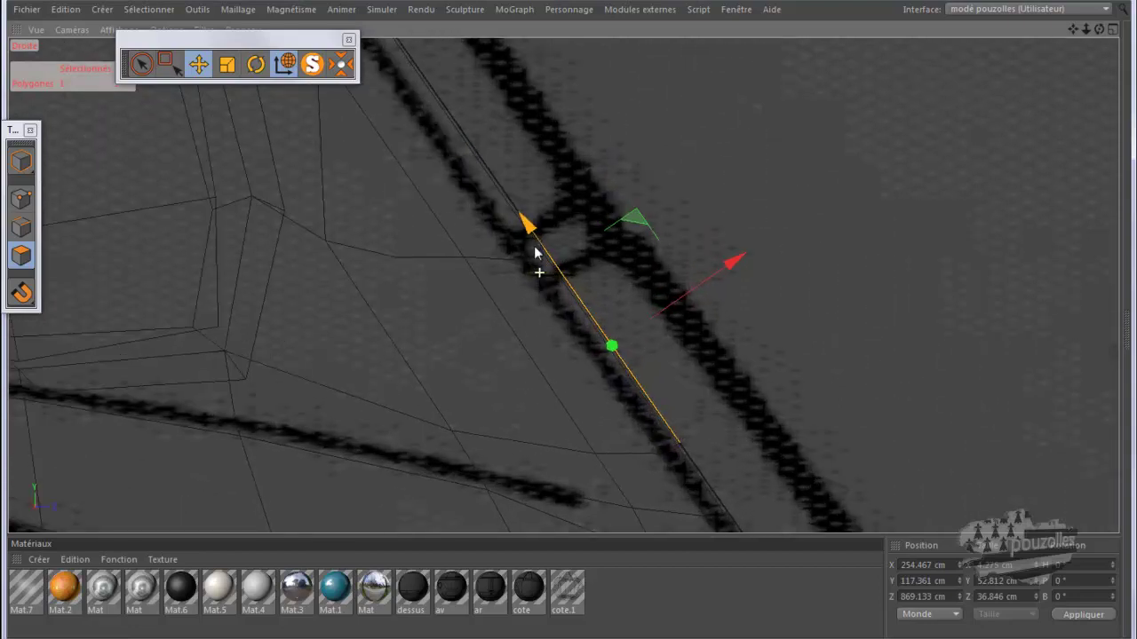
left_click_drag(525, 223, 469, 133)
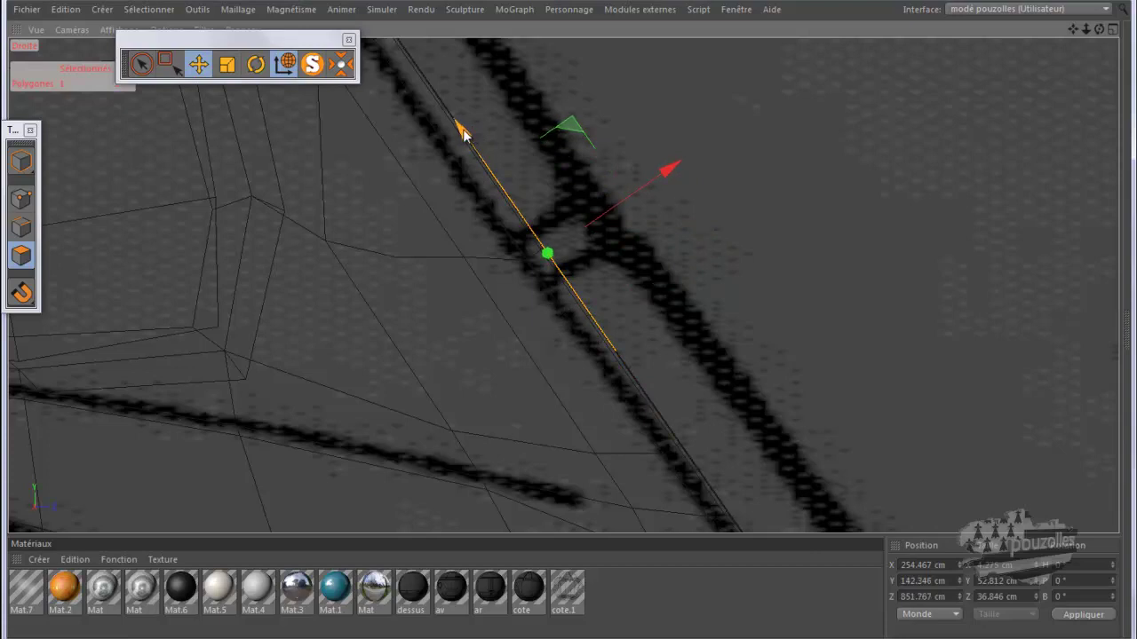
left_click(227, 64)
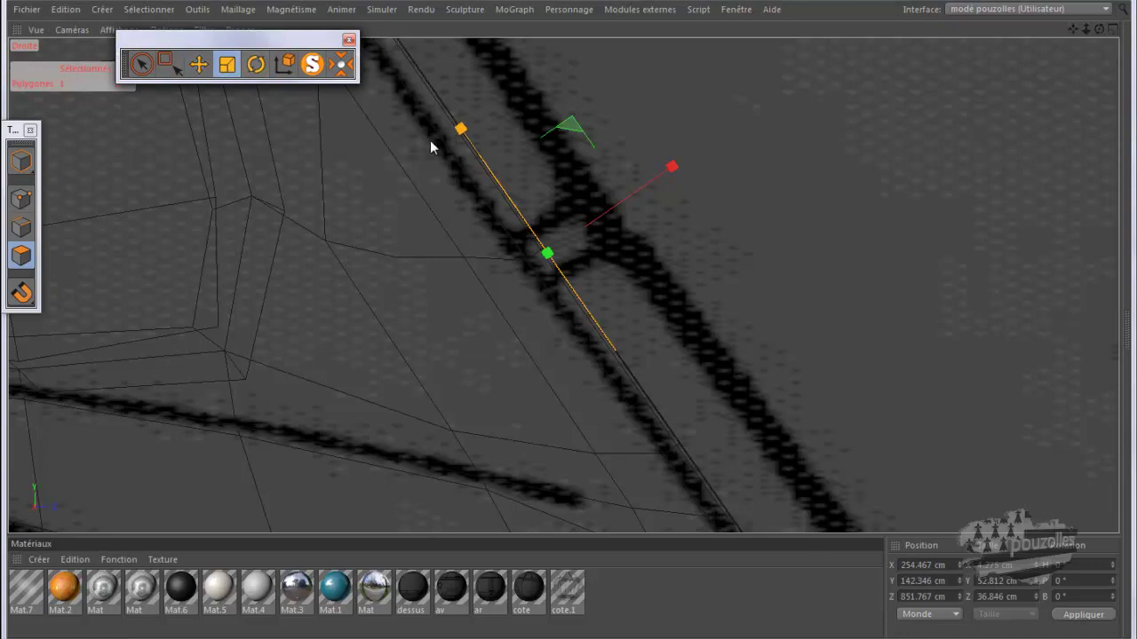
left_click_drag(459, 132, 494, 237)
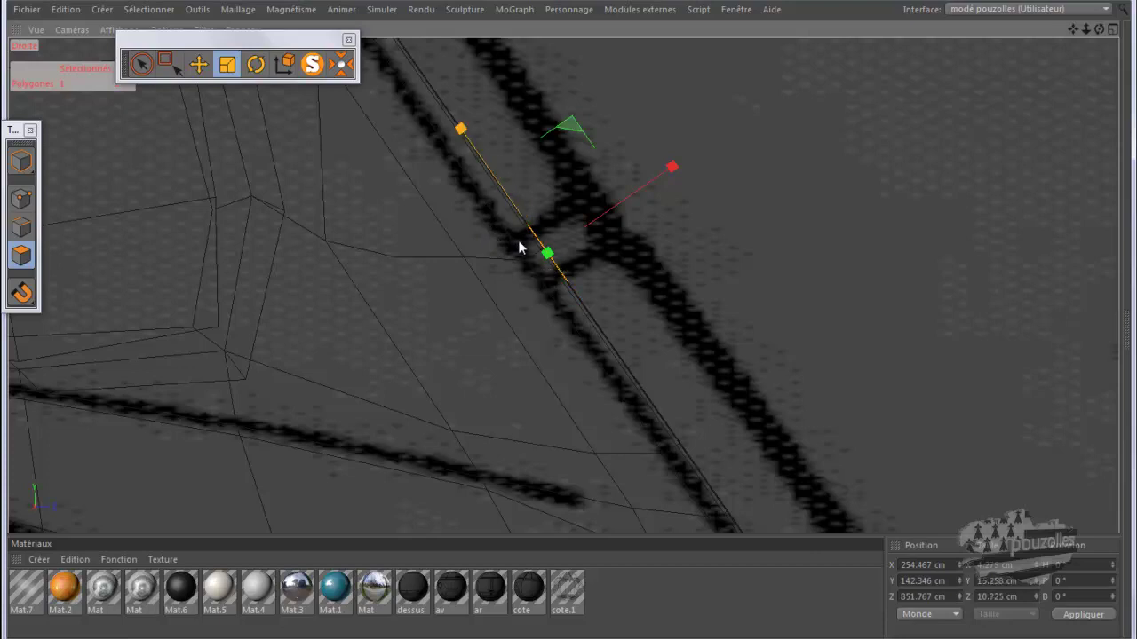
Move the edge 8.375 cm along world X onto the body junction
scroll(554, 292, "up", 2)
scroll(554, 292, "up", 2)
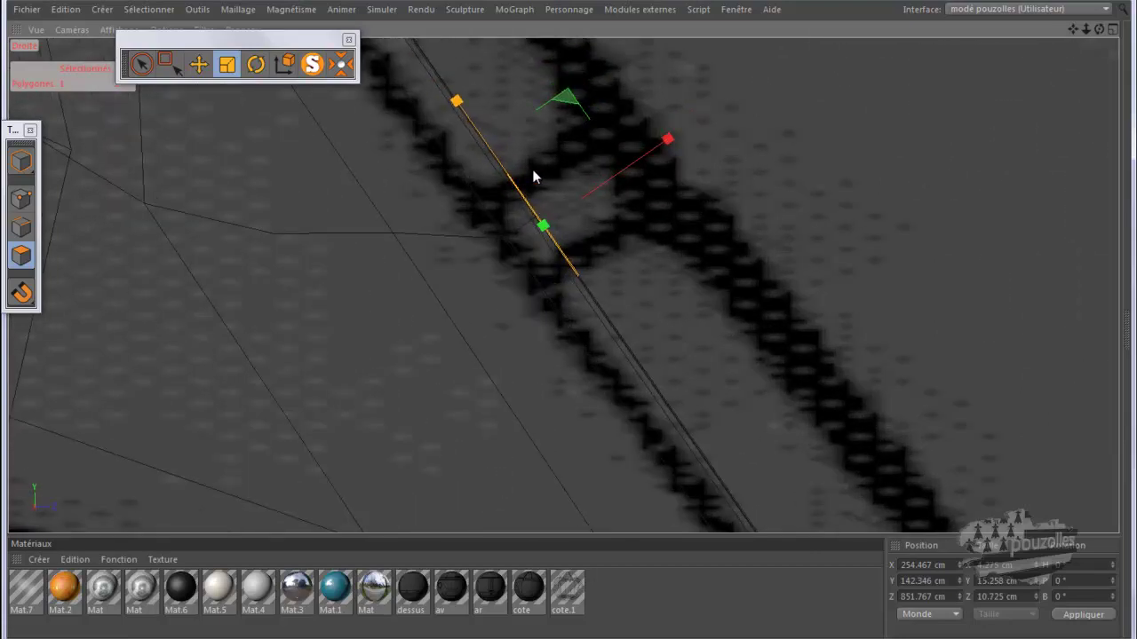
left_click(199, 64)
left_click(284, 64)
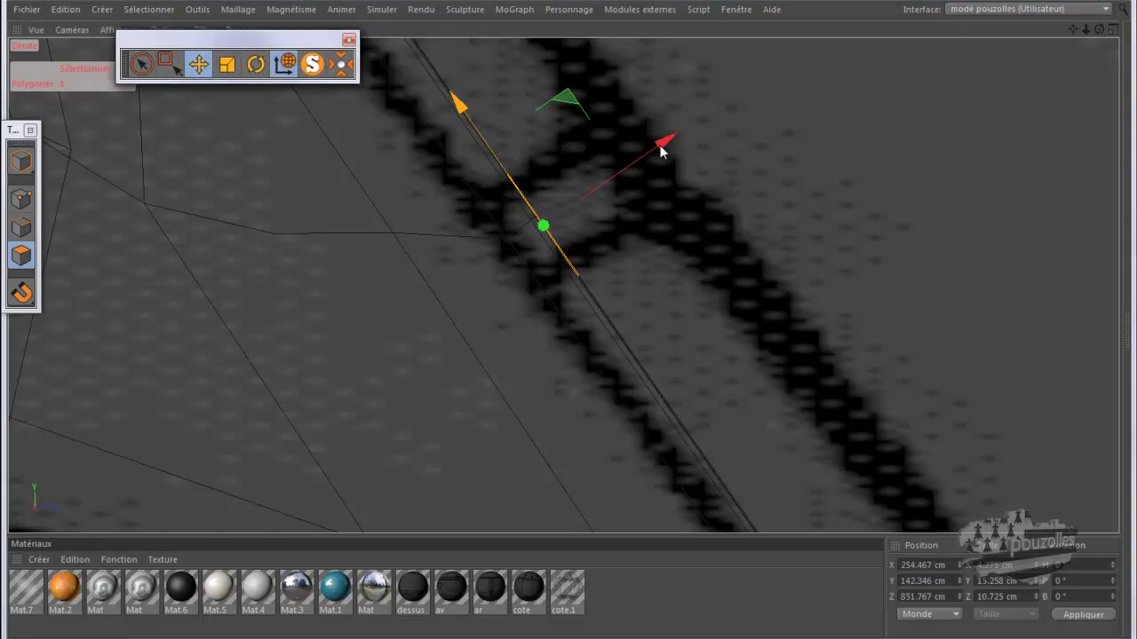
left_click_drag(664, 155, 820, 127)
Zoom in on the crossbar end and slide its end face 4.417 cm to Z 865.859 cm
left_click_drag(419, 297, 395, 325, "alt")
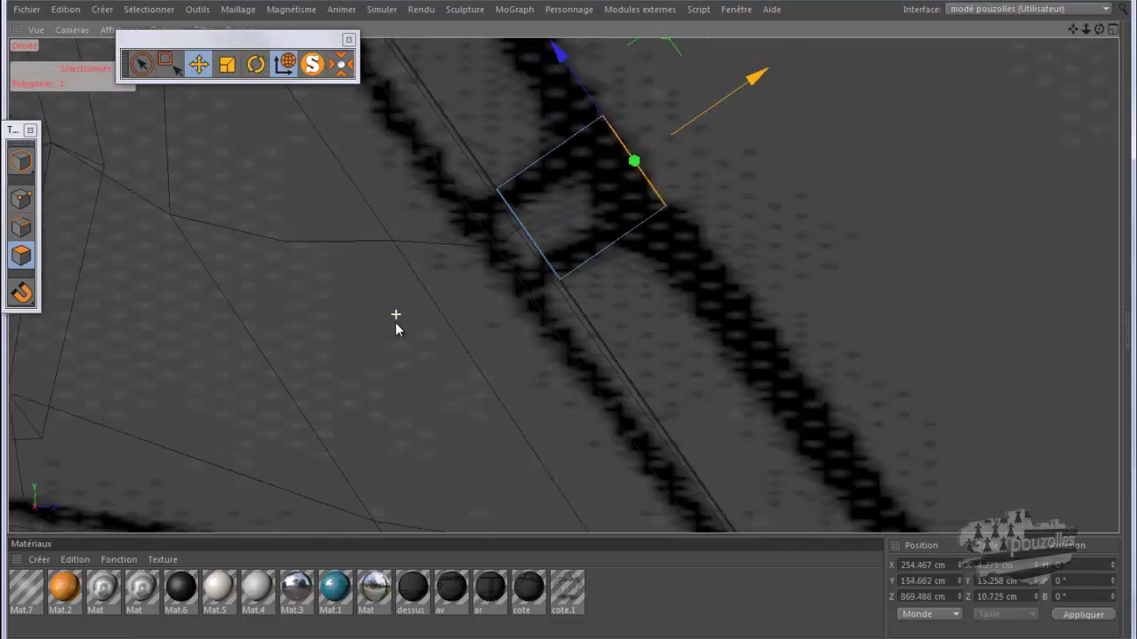
middle_click(394, 325)
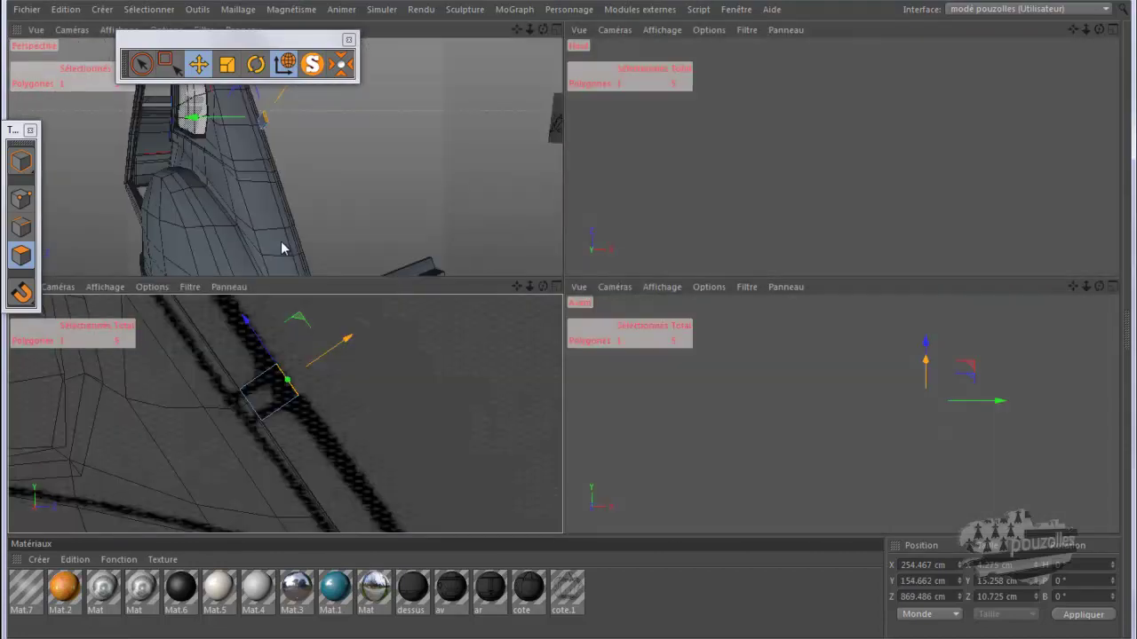
middle_click(282, 247)
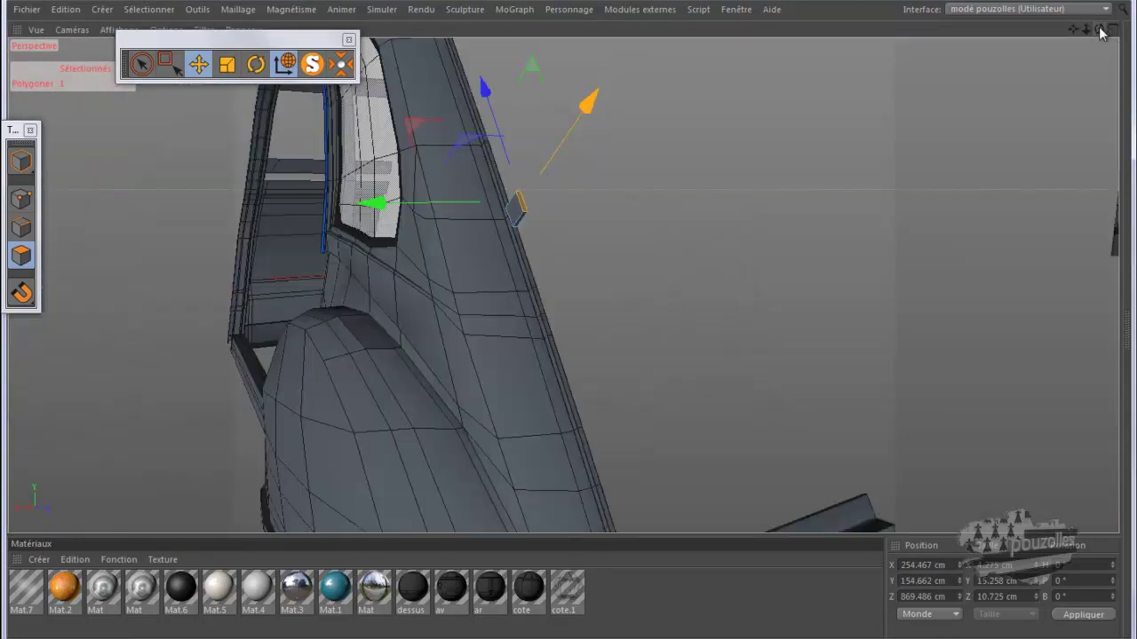
scroll(572, 325, "up", 2)
scroll(577, 325, "up", 2)
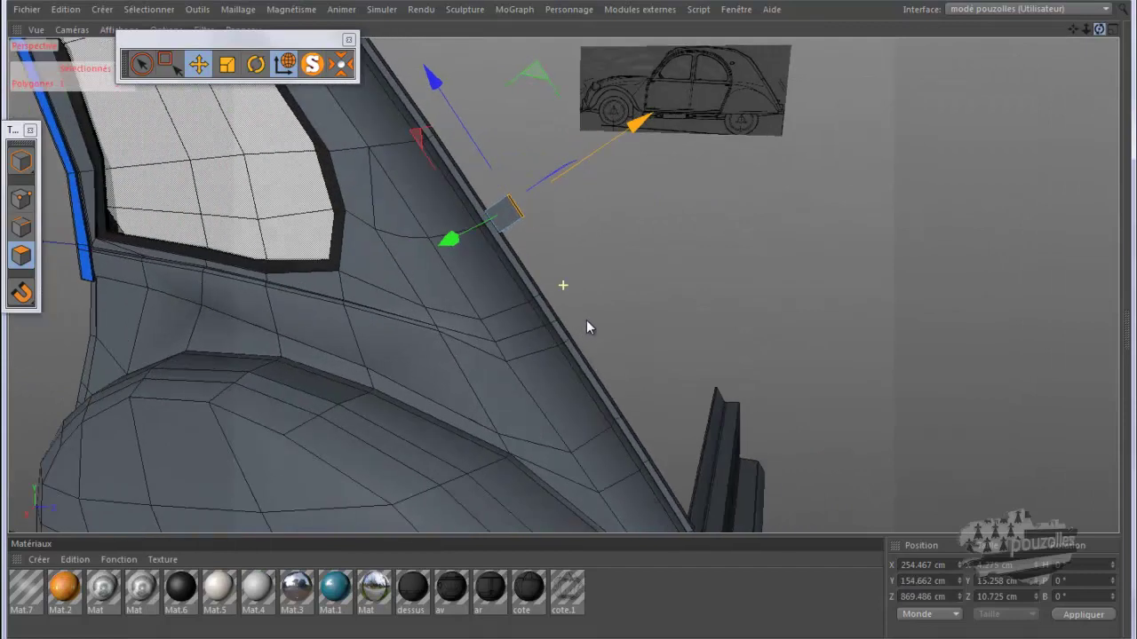
scroll(582, 325, "up", 3)
scroll(573, 327, "up", 2)
scroll(571, 329, "up", 1)
scroll(571, 329, "up", 2)
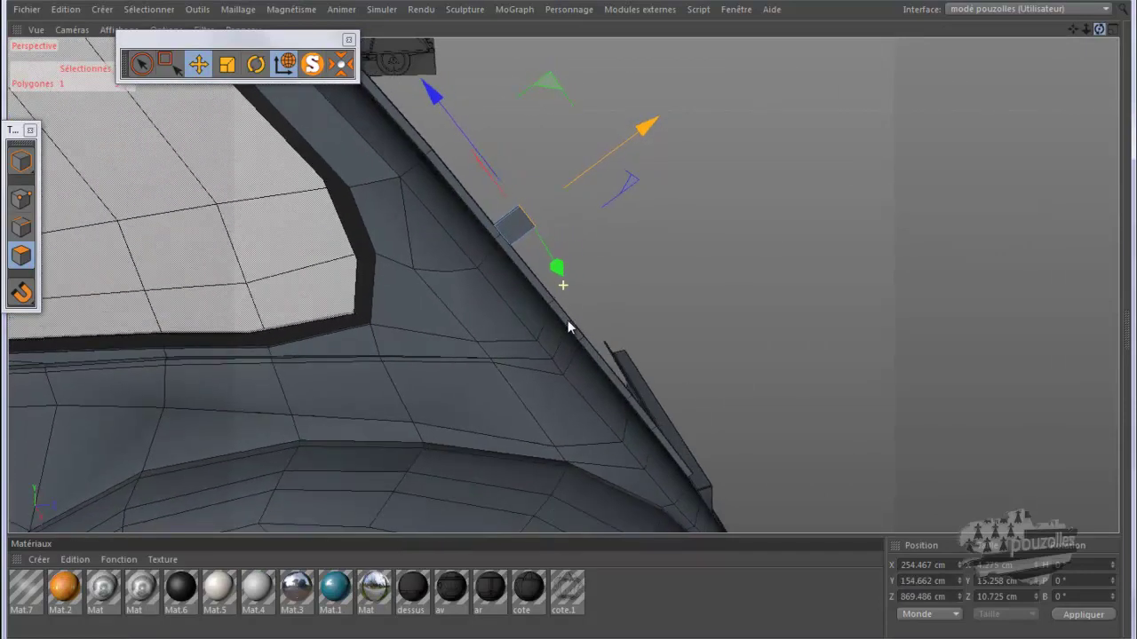
scroll(569, 326, "up", 2)
scroll(567, 326, "up", 2)
middle_click(564, 343)
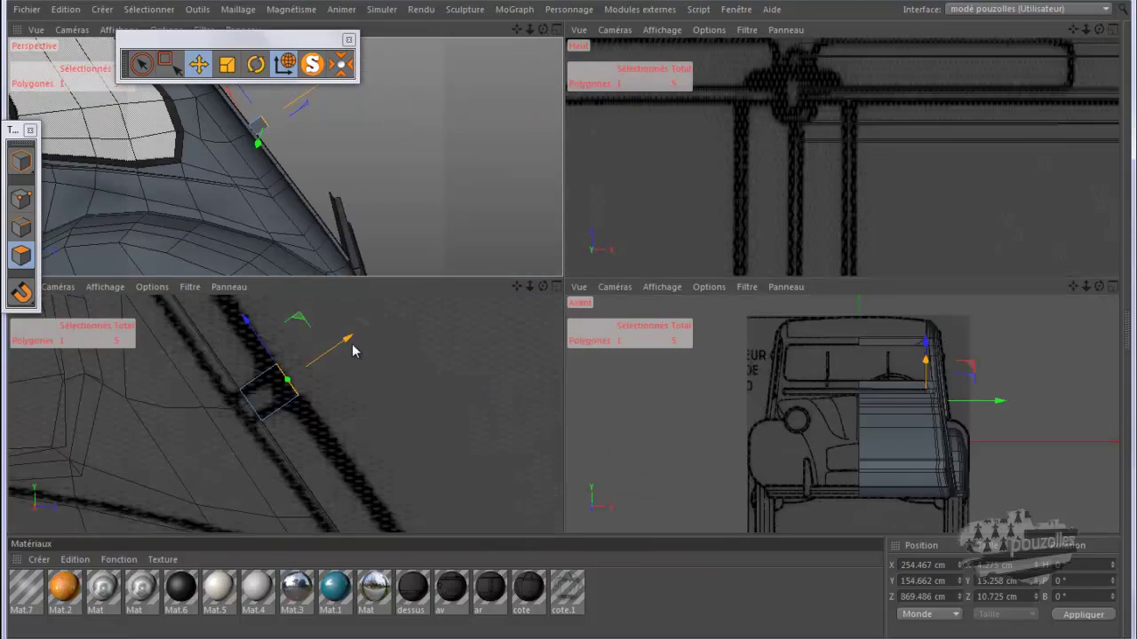
left_click_drag(348, 344, 341, 349)
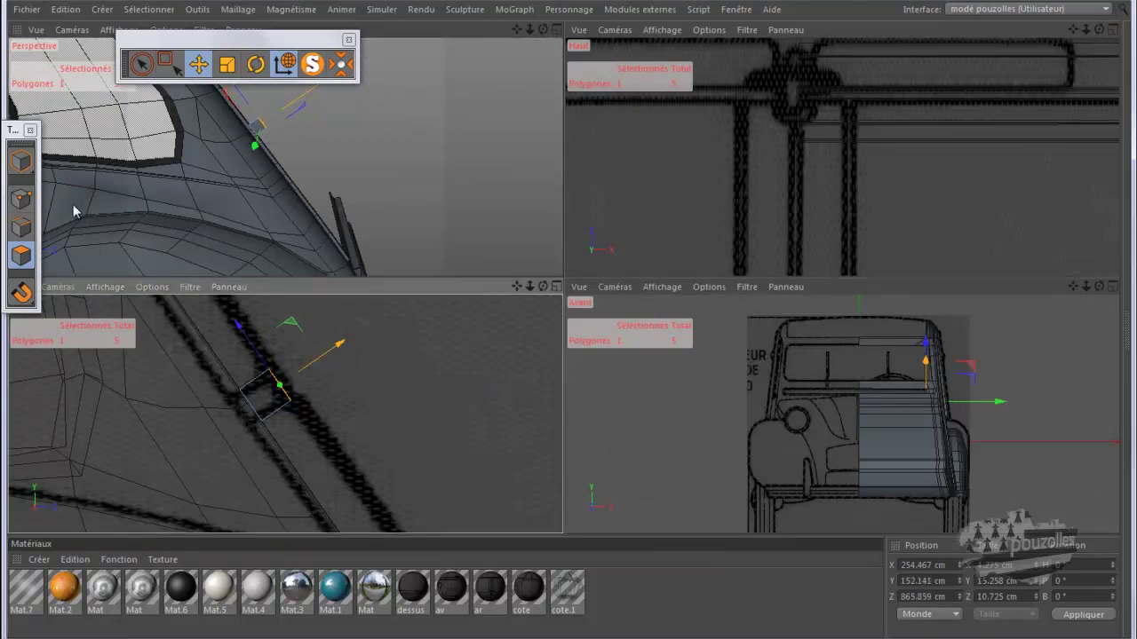
Paint-select a couple of crossbar polygons with Live Selection, then clear the selection
left_click(141, 64)
left_click_drag(230, 414, 247, 417)
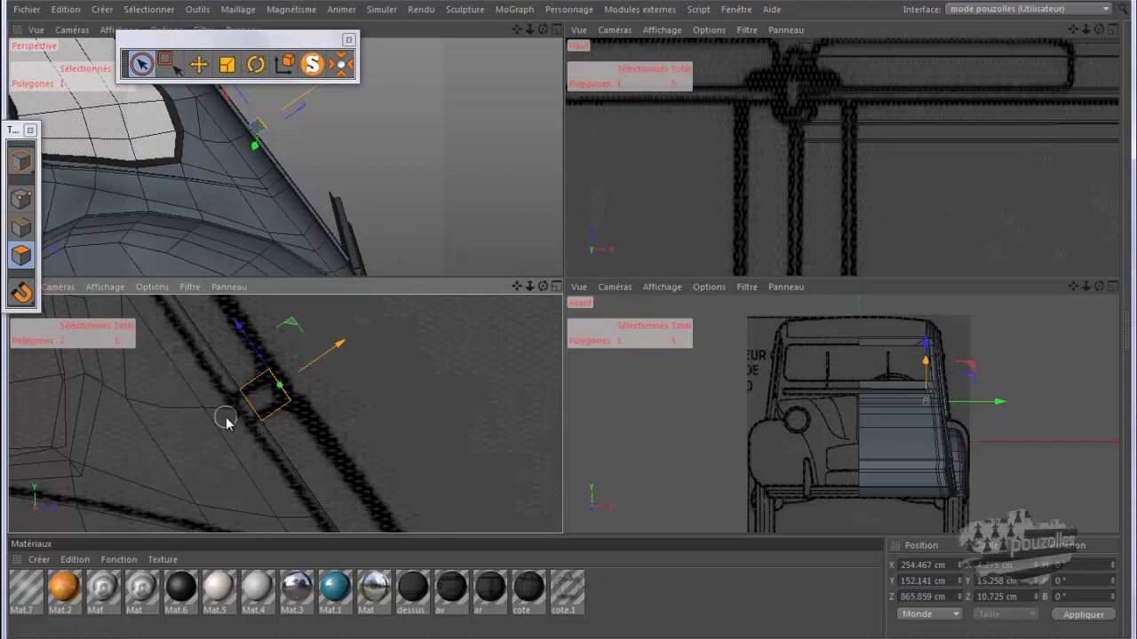
mouse_move(246, 417)
left_mouse_down()
mouse_move(219, 417)
mouse_move(230, 425)
left_mouse_up()
middle_click(231, 425)
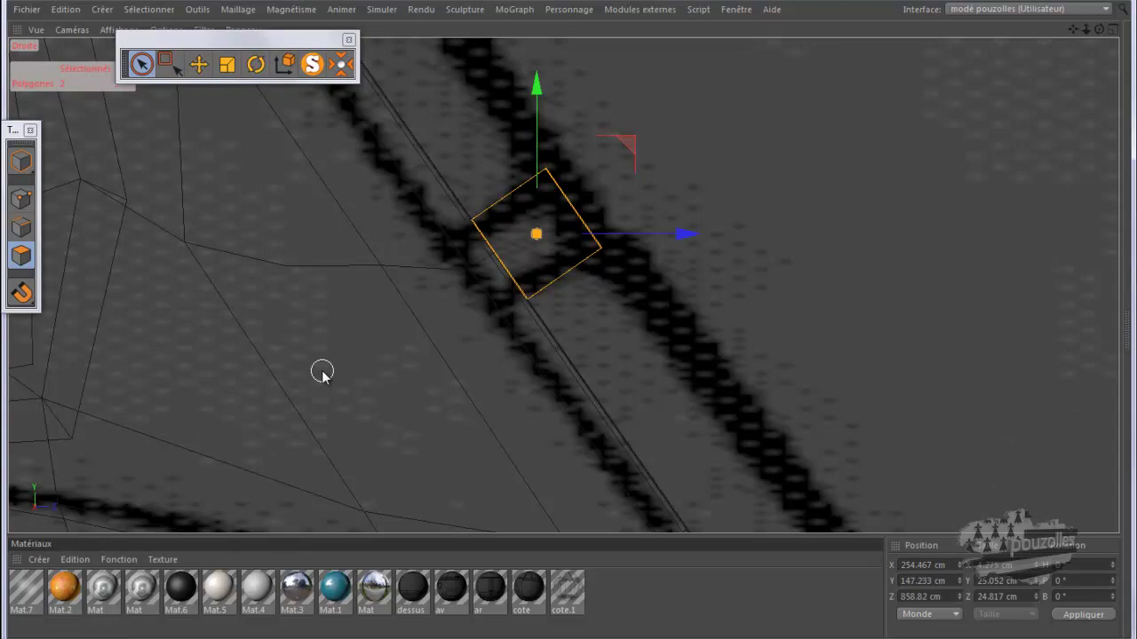
left_click(533, 204, "ctrl")
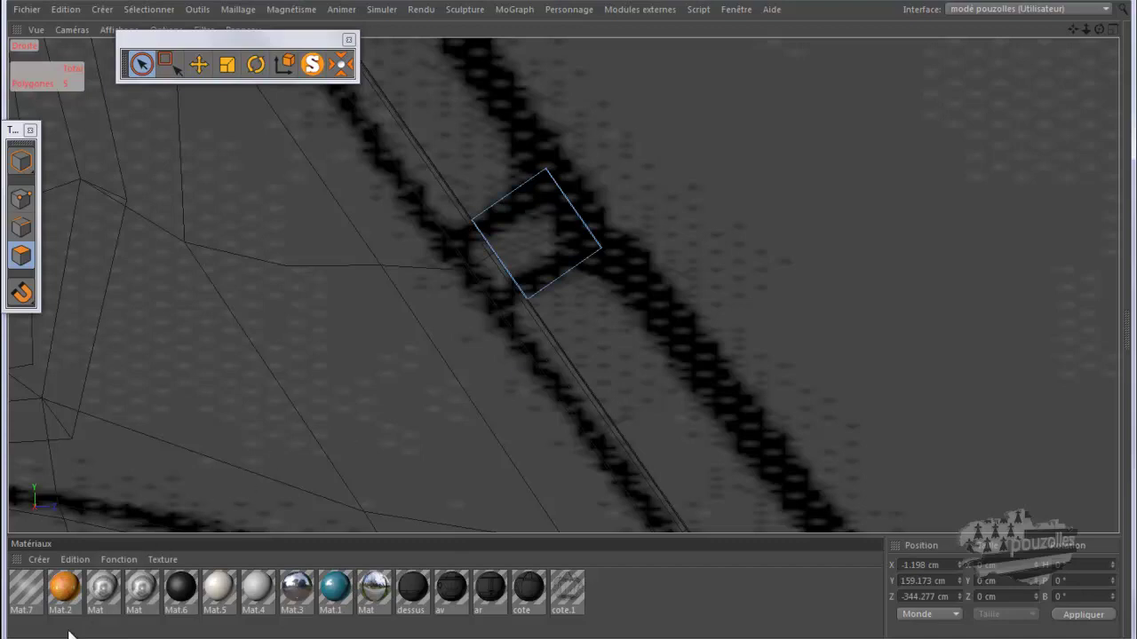
Open the Attributes and object tree window with Shift+F5 and return to the full-size perspective view
key("shift+F5")
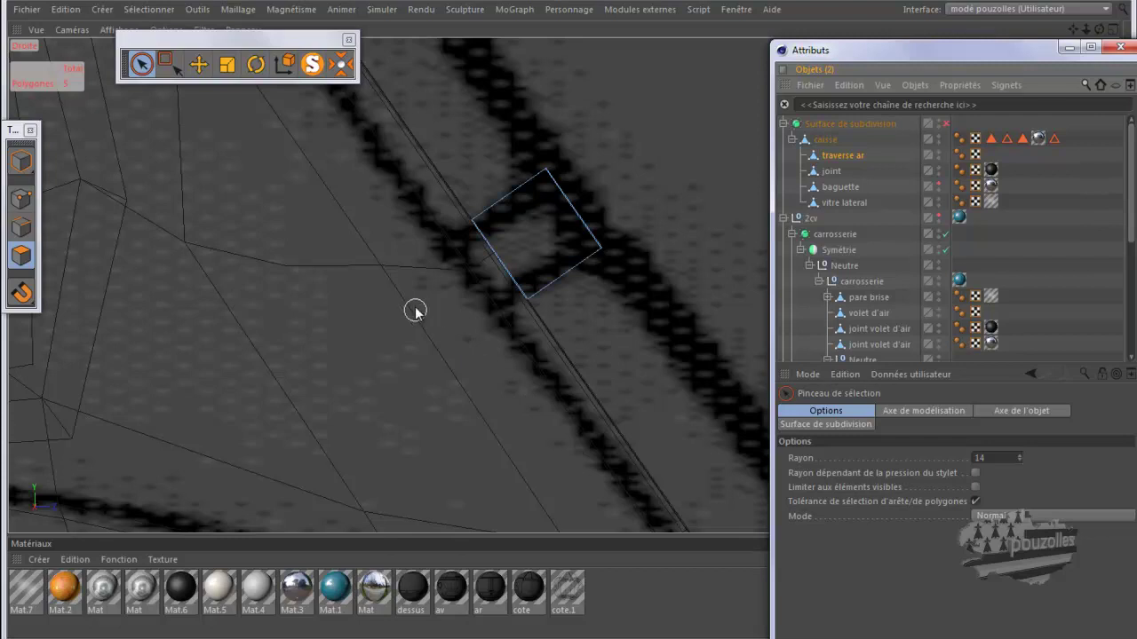
left_click(504, 266)
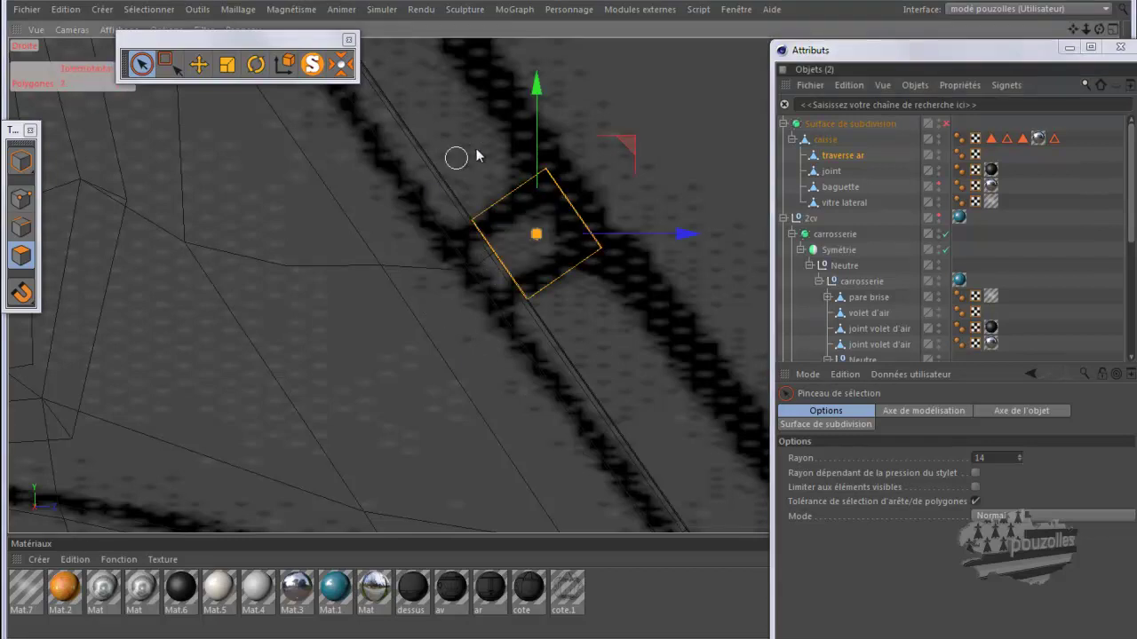
left_click(544, 248, "ctrl")
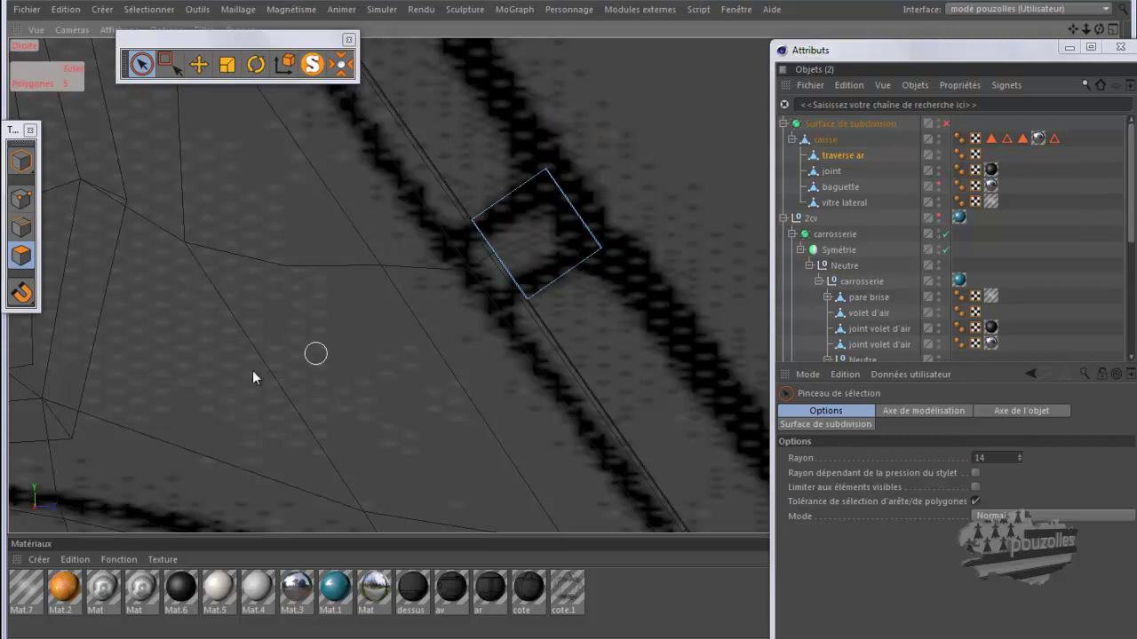
middle_click(237, 204)
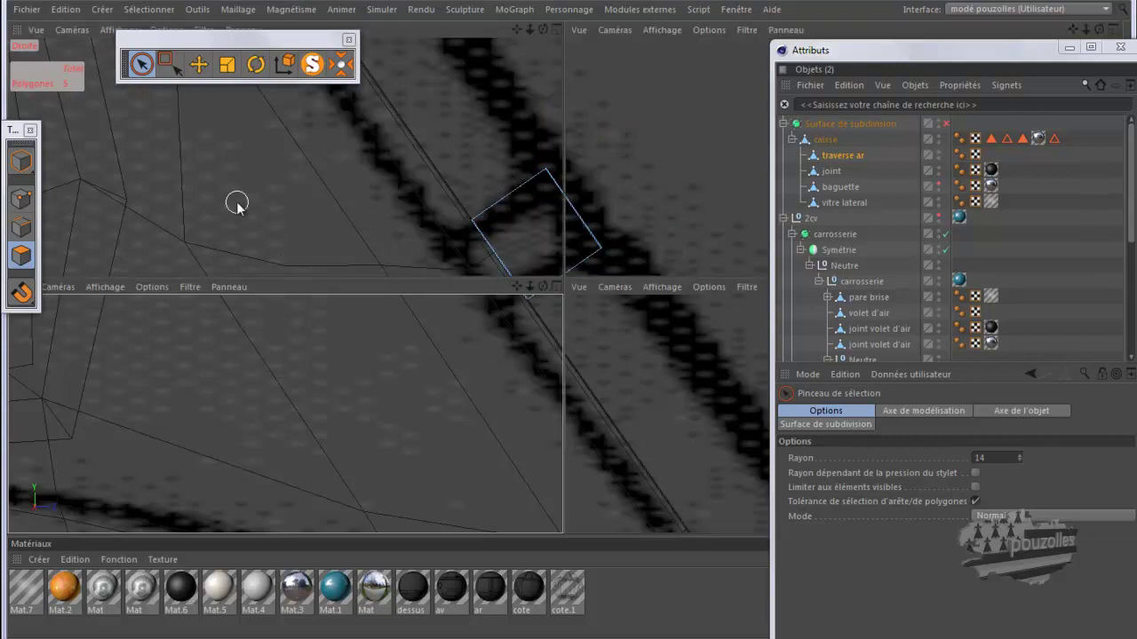
middle_click(237, 205)
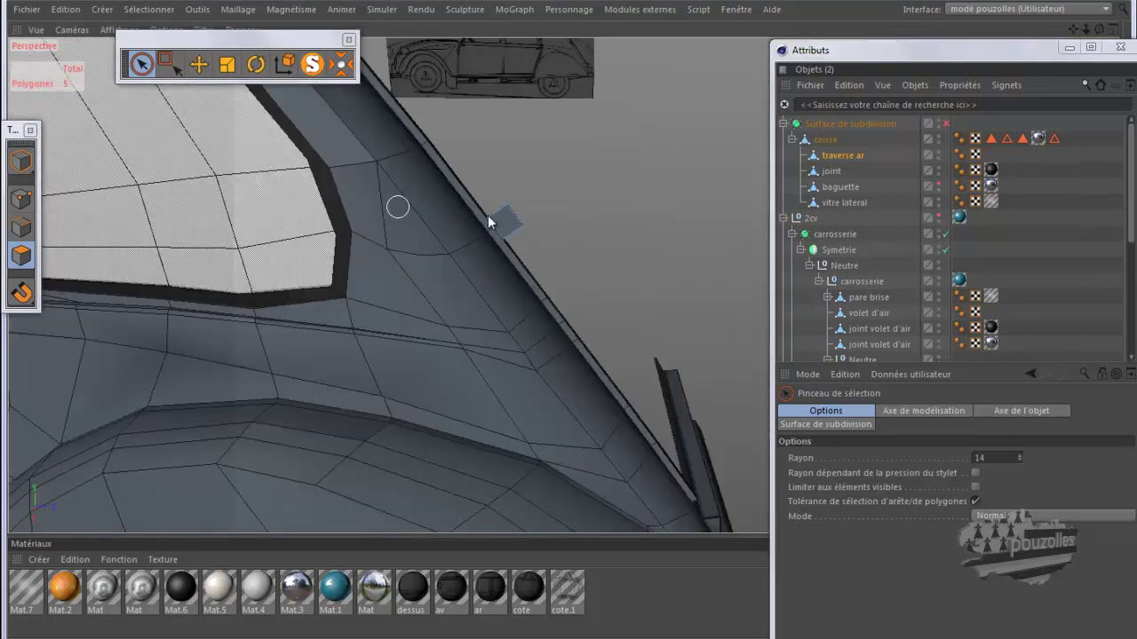
Zoom in and solo the traverse ar crossbar so it displays alone
scroll(444, 209, "up", 2)
scroll(493, 220, "up", 1)
scroll(503, 229, "up", 1)
scroll(508, 228, "up", 1)
scroll(510, 233, "up", 1)
scroll(514, 234, "up", 1)
scroll(517, 236, "up", 1)
scroll(516, 235, "up", 1)
scroll(516, 235, "up", 1)
scroll(516, 236, "up", 1)
scroll(515, 234, "up", 1)
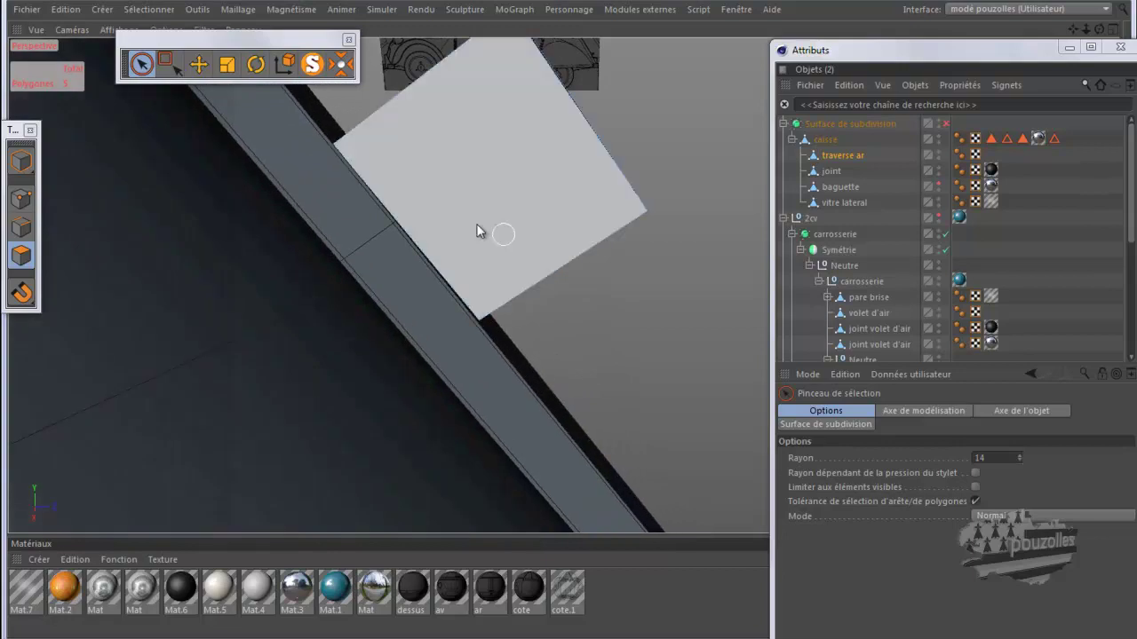
left_click(312, 64)
Cap the crossbar's open side with Fermer le trou polygonal, raising it to 6 polygons
right_click(272, 157)
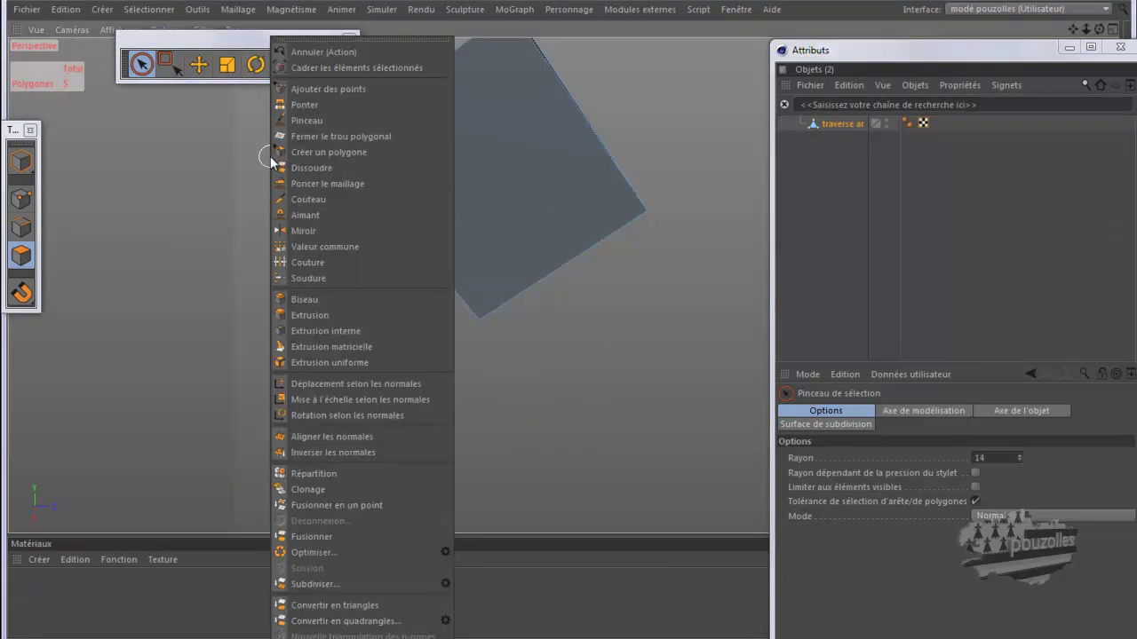
left_click(302, 137)
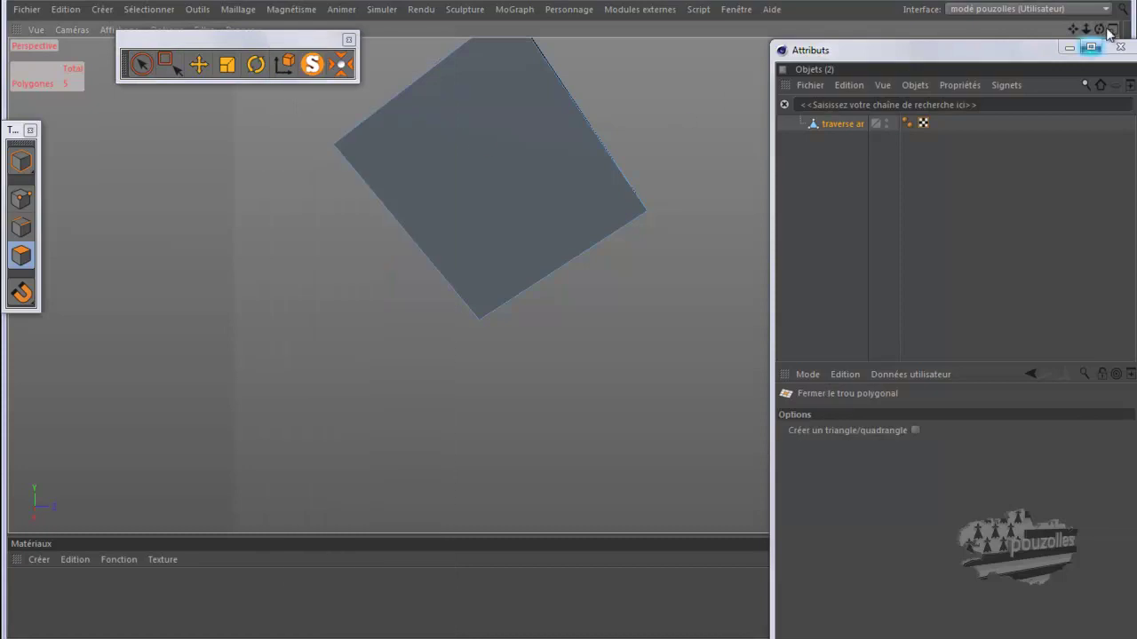
left_click_drag(573, 320, 572, 320, "alt")
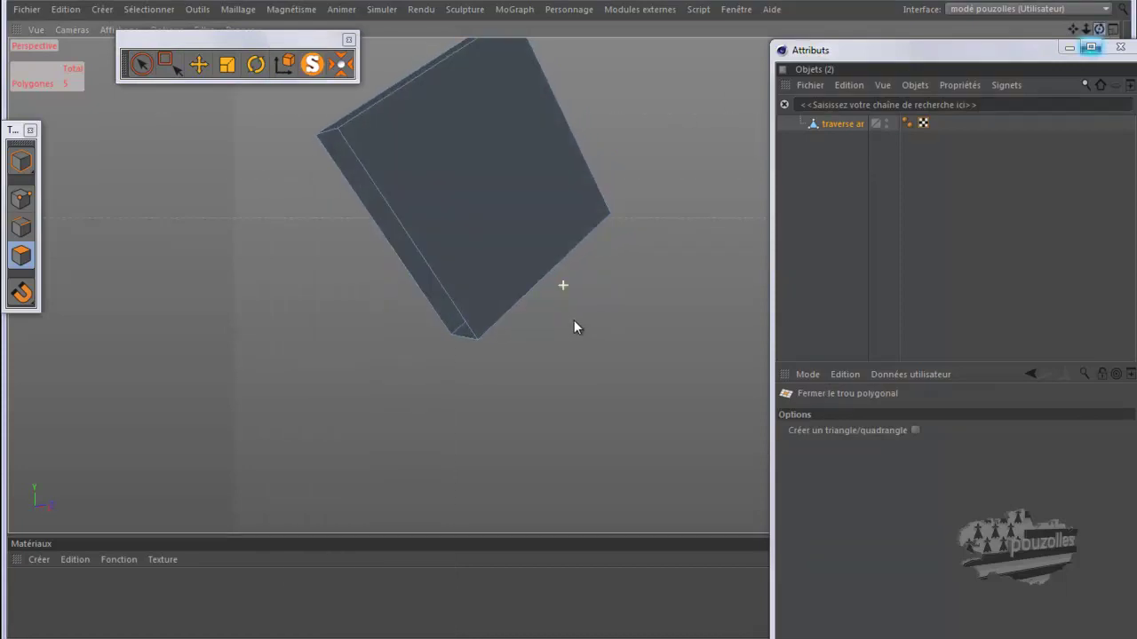
left_click(447, 298)
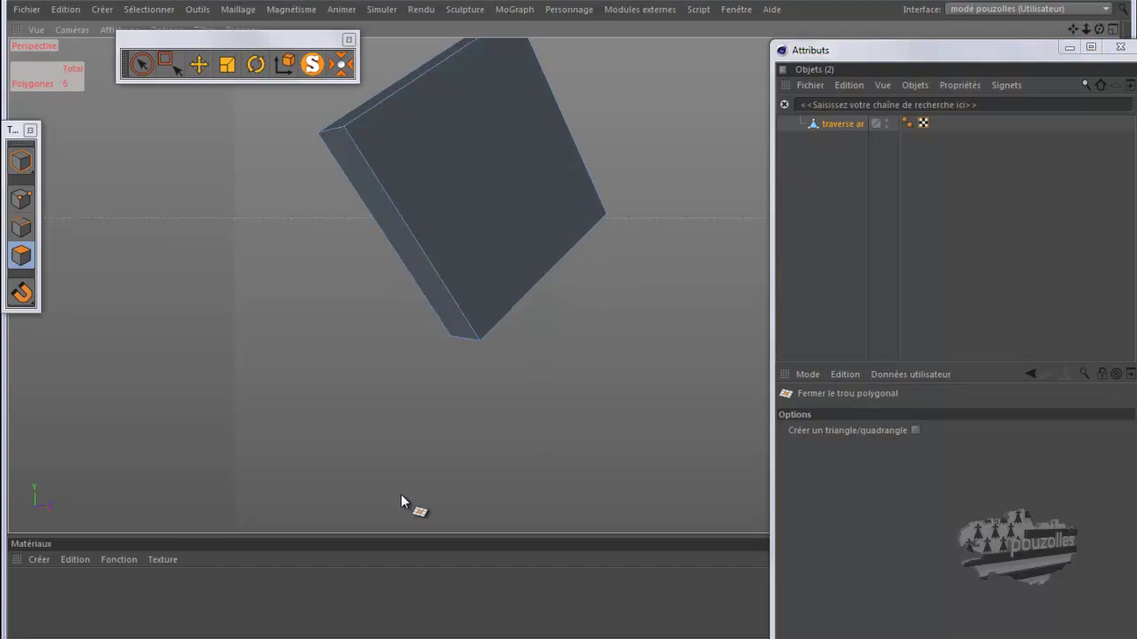
left_click(200, 64)
left_click(388, 212)
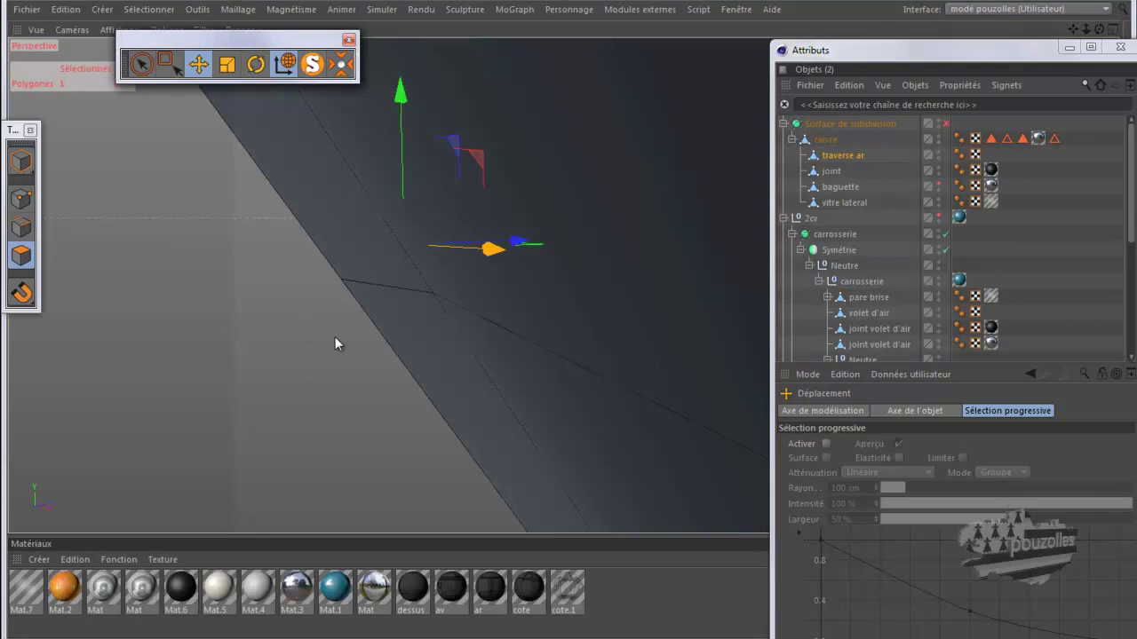
Enlarge the side view and switch moves to follow the crossbar's own object axes
middle_click(335, 336)
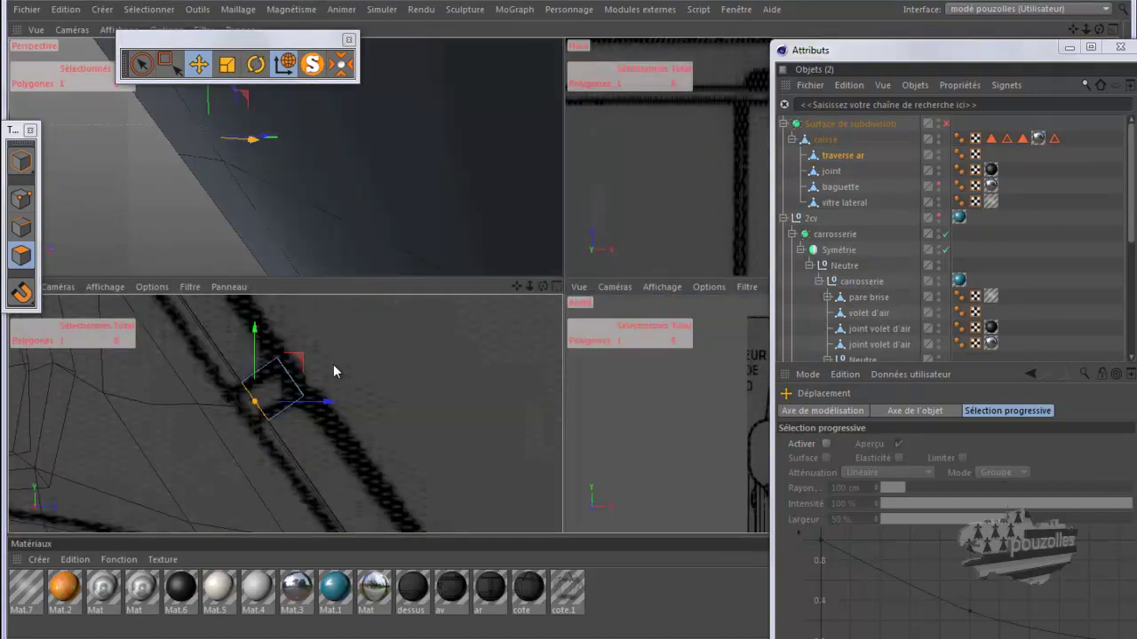
middle_click(333, 371)
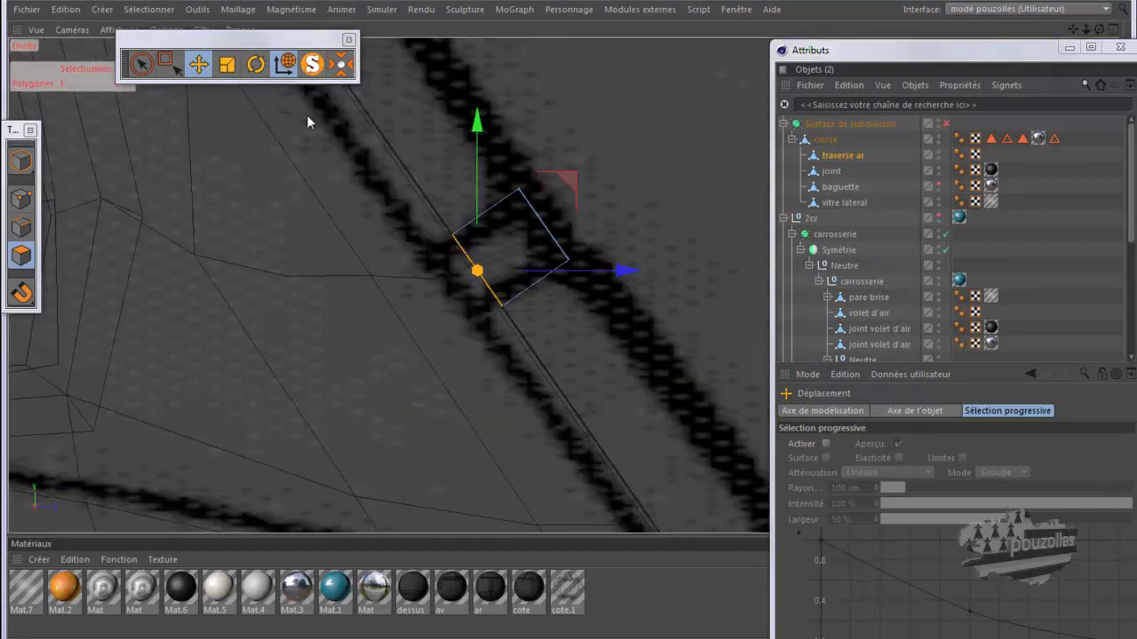
left_click(284, 63)
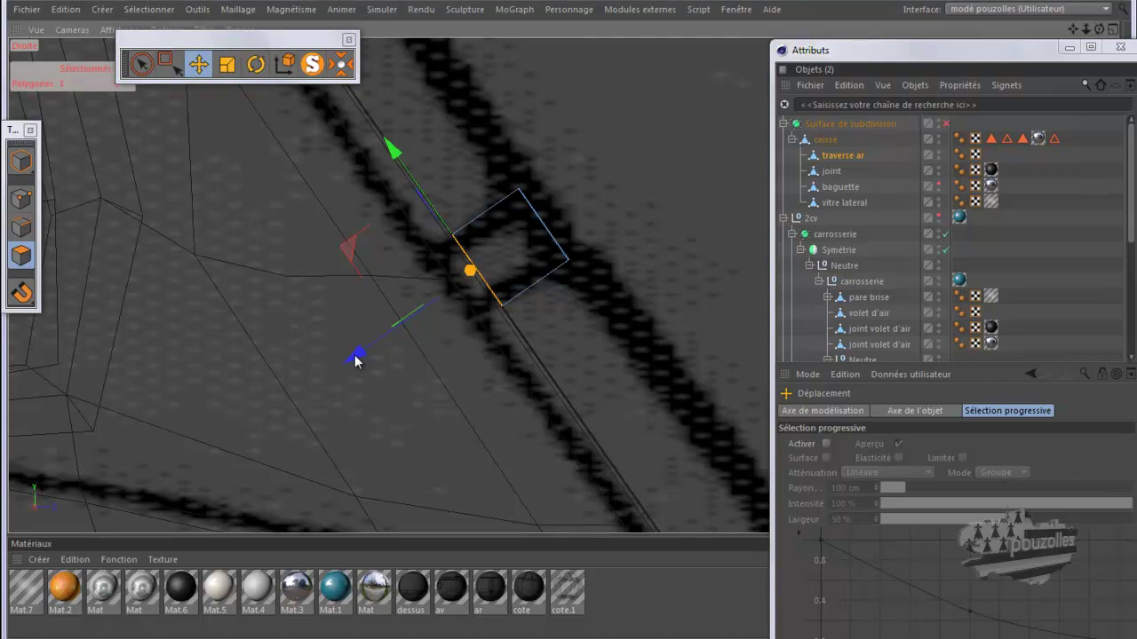
left_click(355, 358)
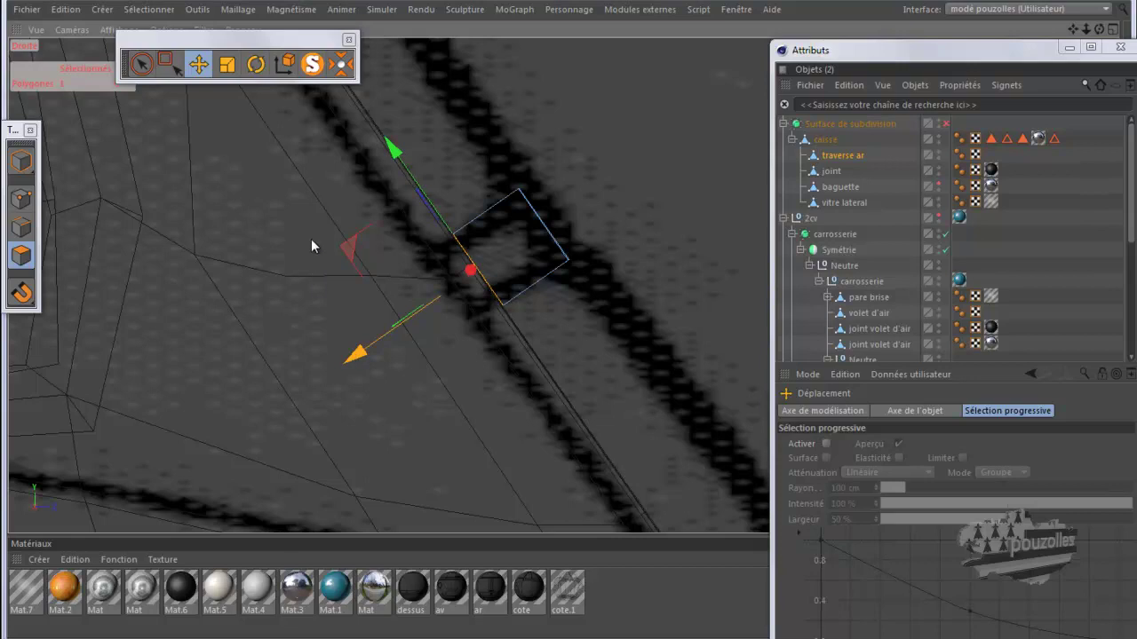
Select the square end polygon and frame it close-up in the perspective view
left_click(480, 222)
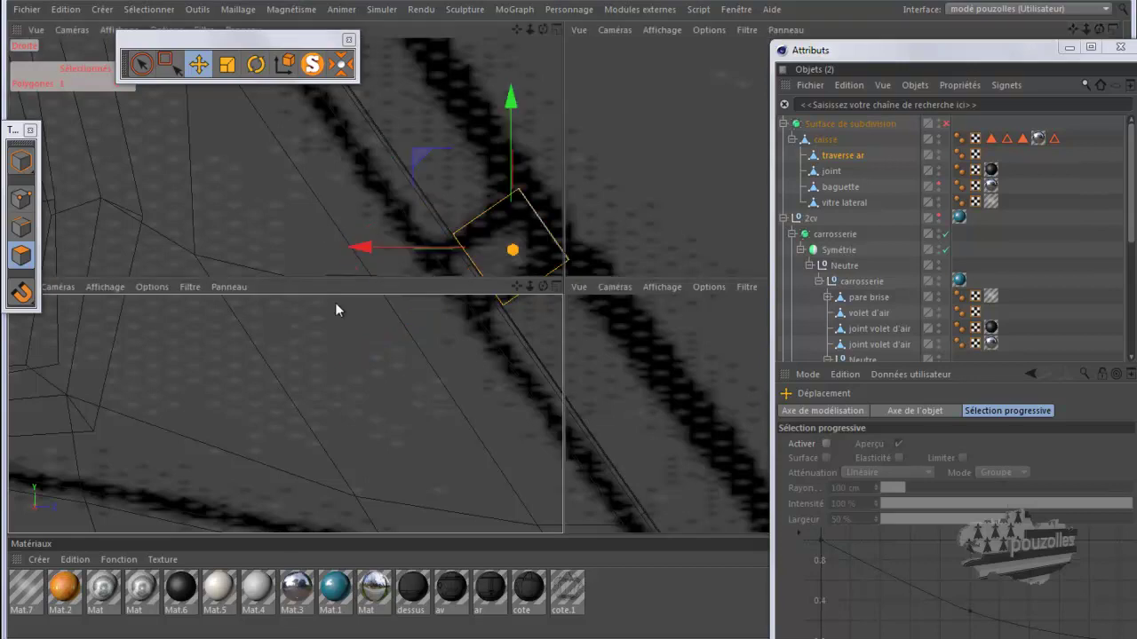
middle_click(335, 302)
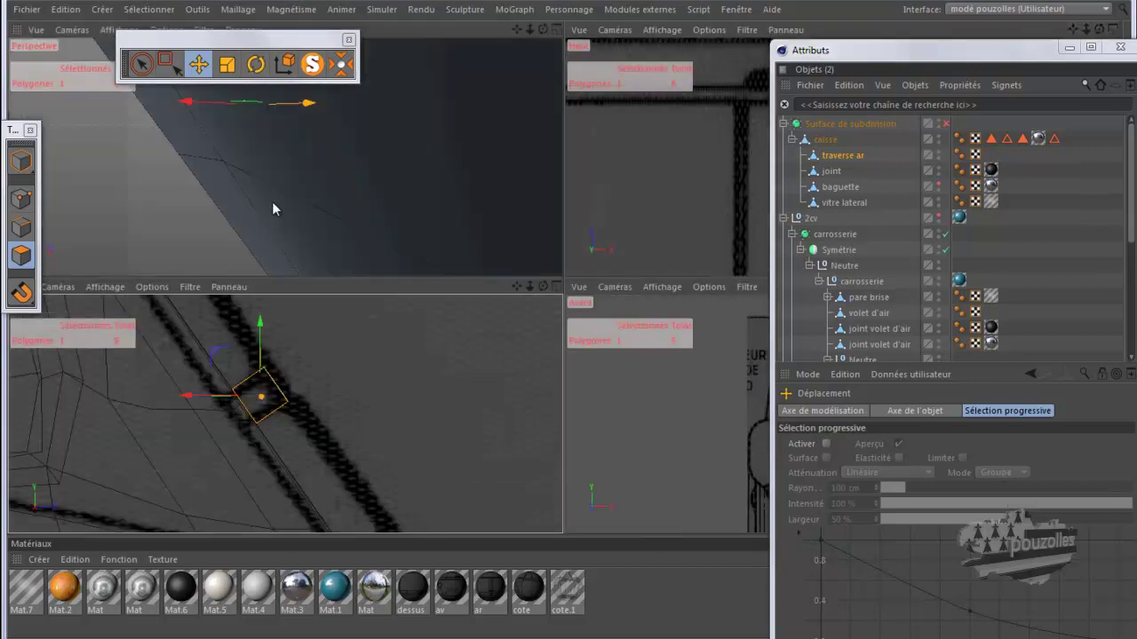
middle_click(273, 210)
scroll(403, 234, "up", 2)
scroll(393, 221, "up", 2)
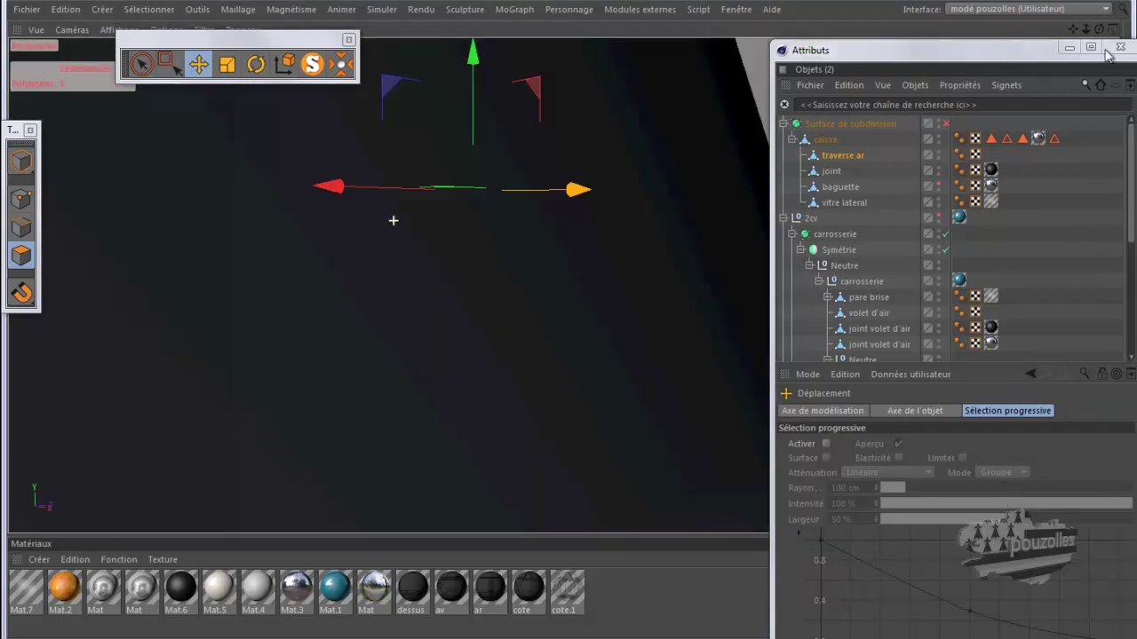
scroll(561, 325, "up", 2)
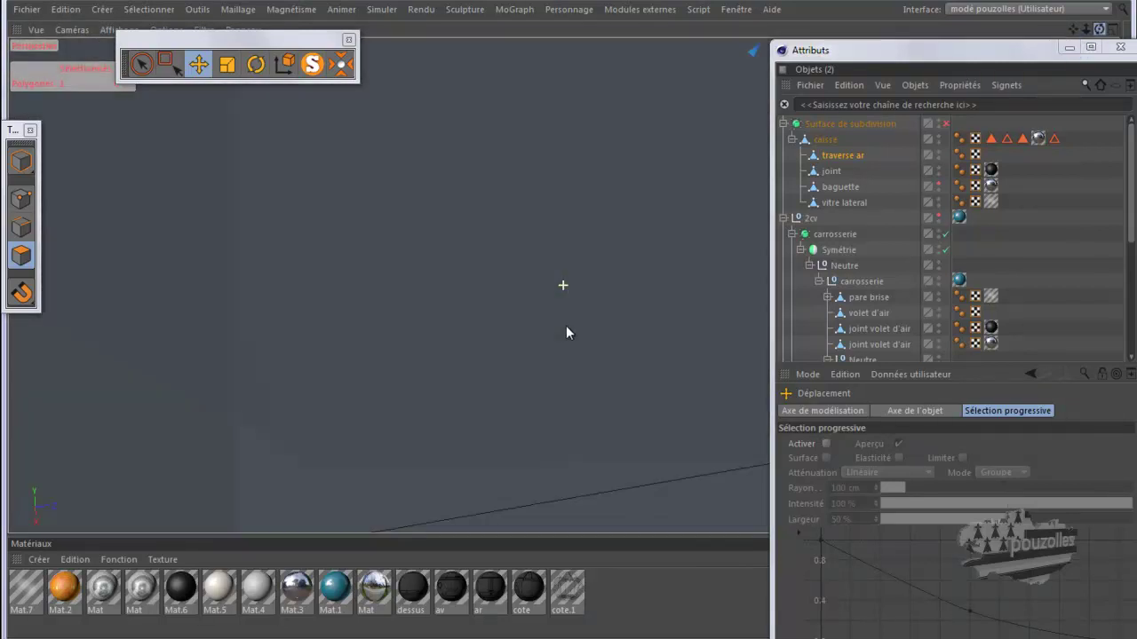
mouse_move(564, 335)
left_mouse_down("alt")
mouse_move(550, 312)
mouse_move(601, 303)
mouse_move(596, 335)
mouse_move(569, 320)
left_mouse_up("alt")
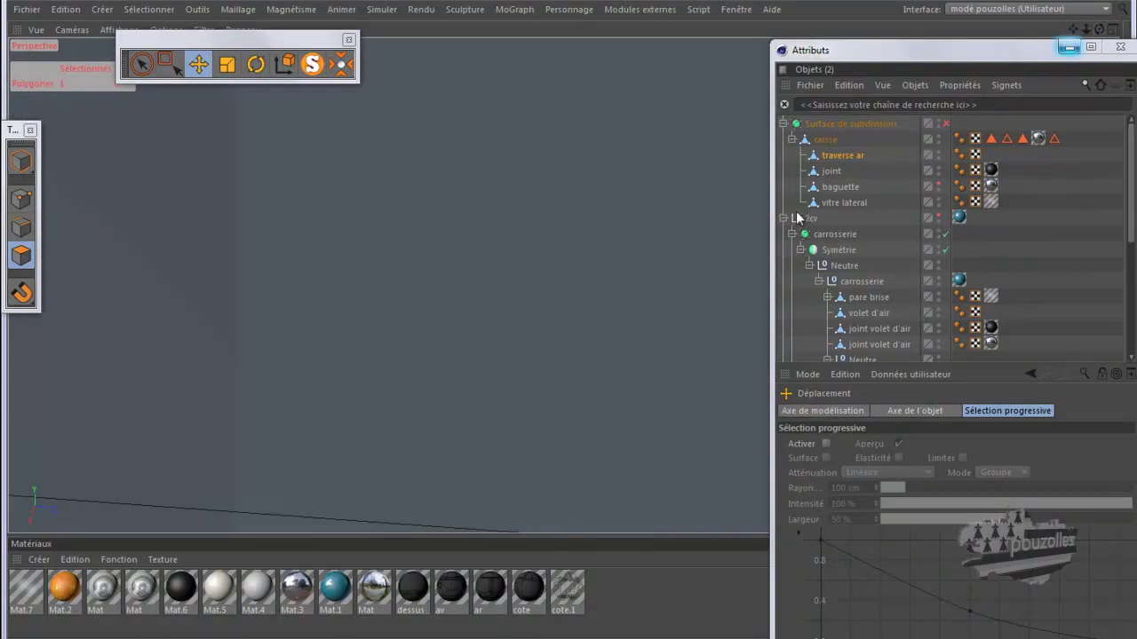
key("s")
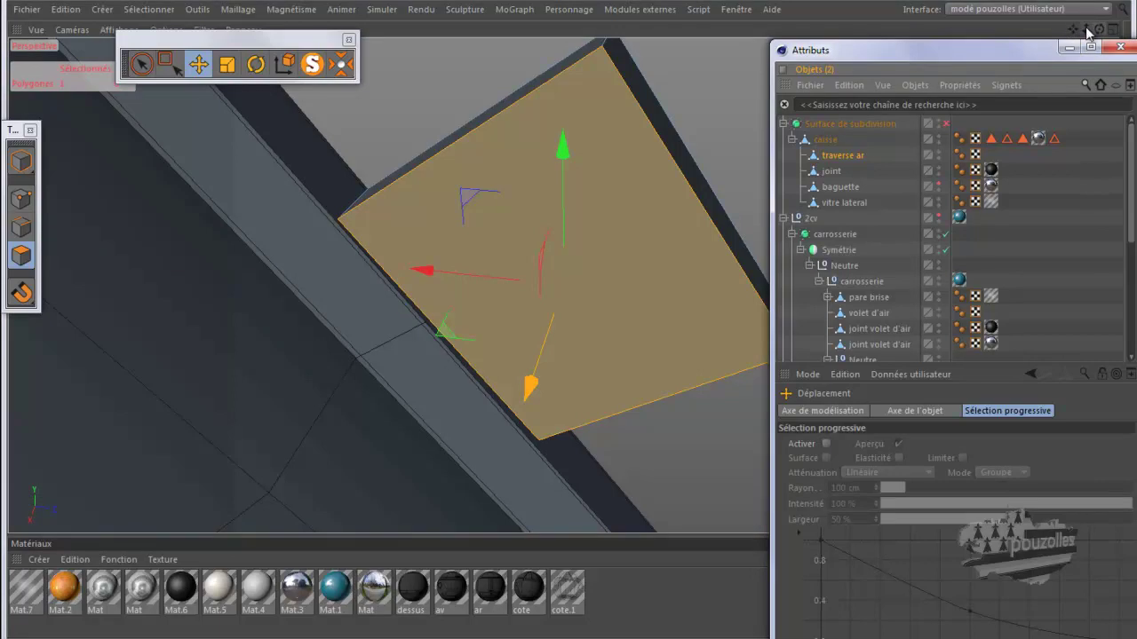
Slide the traverse ar crossbar's end face about 2.3 cm outward along its axis
left_click_drag(1095, 33, 1083, 34)
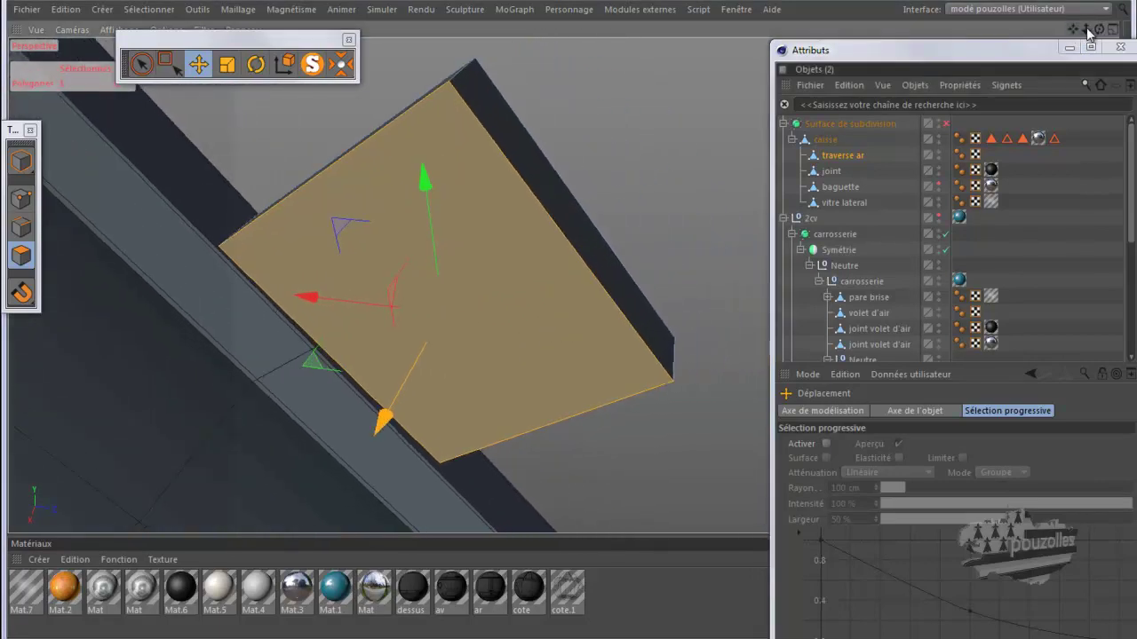
left_click_drag(1083, 32, 568, 325)
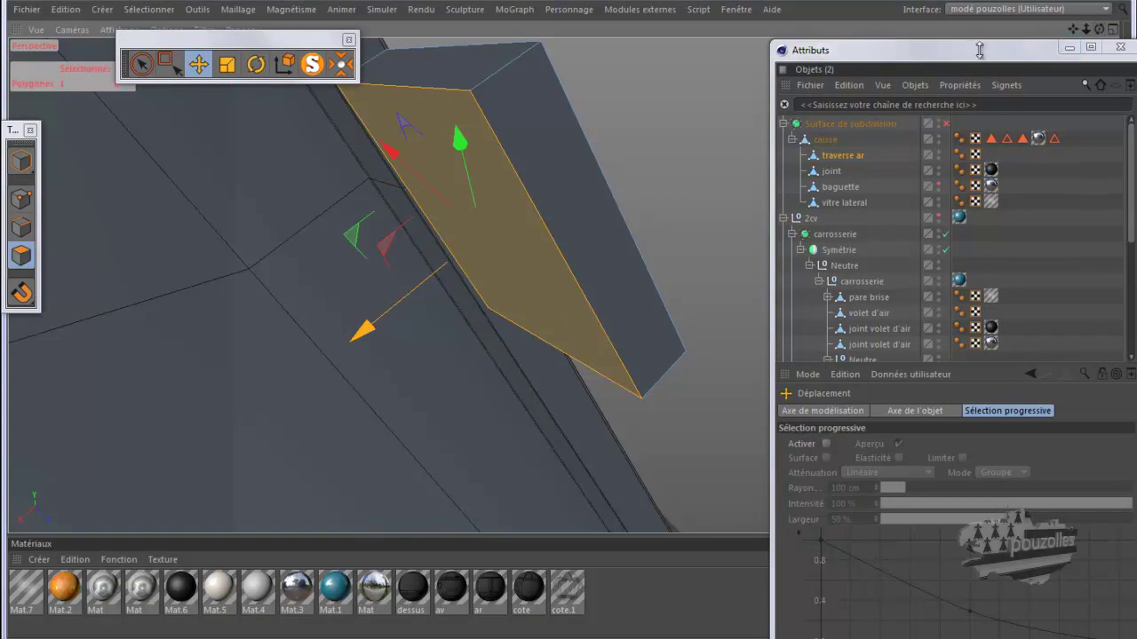
left_click_drag(1086, 29, 569, 322)
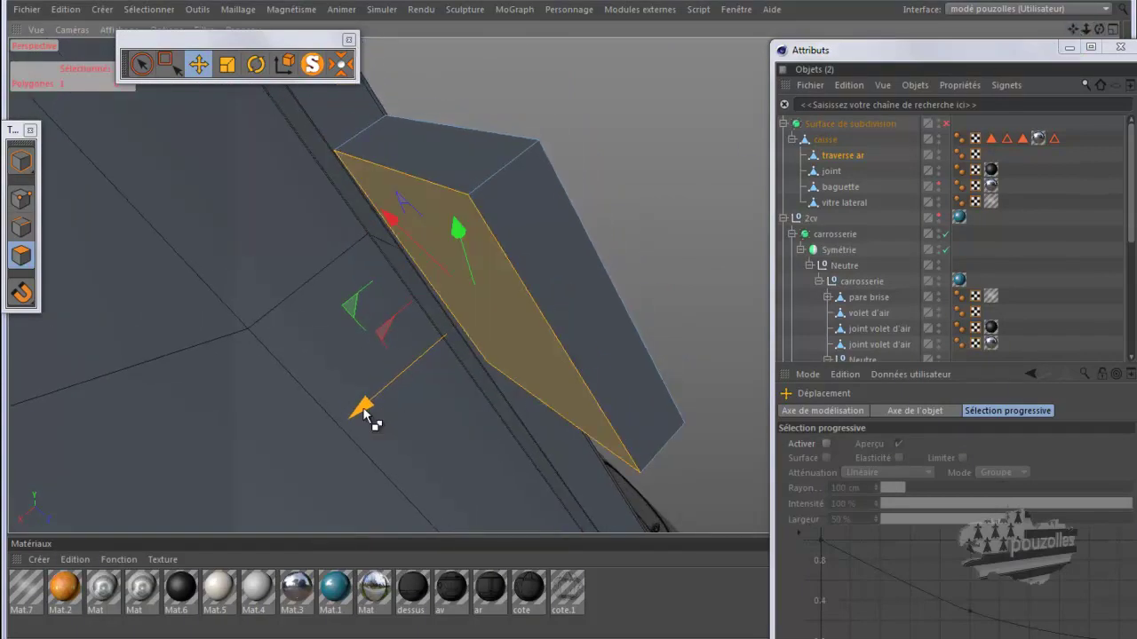
left_click_drag(364, 411, 329, 448)
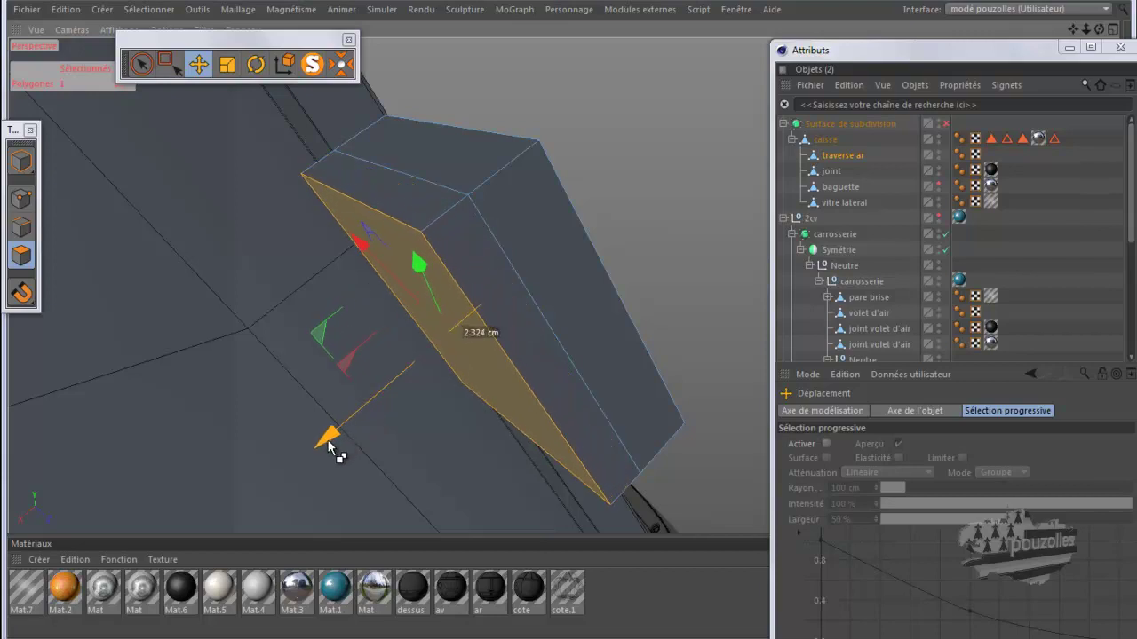
mouse_move(1100, 29)
left_mouse_down()
mouse_move(560, 327)
mouse_move(634, 307)
mouse_move(569, 320)
mouse_move(570, 342)
mouse_move(568, 320)
mouse_move(594, 302)
mouse_move(577, 315)
left_mouse_up()
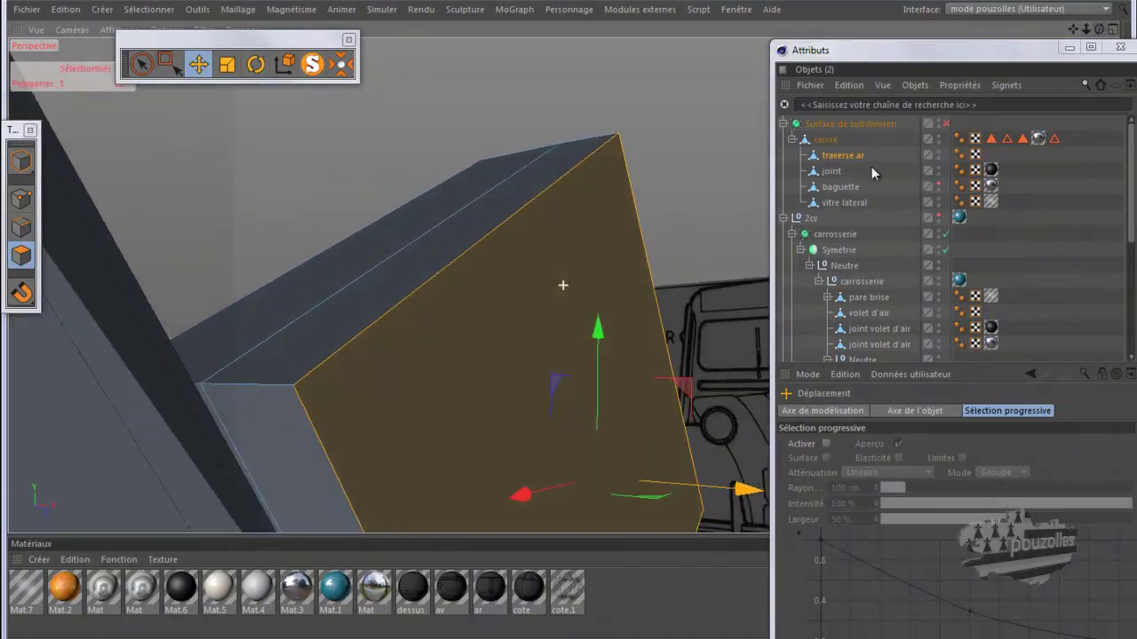
Select the crossbar's narrow side face and push it out about 5.7 cm
left_click(292, 456)
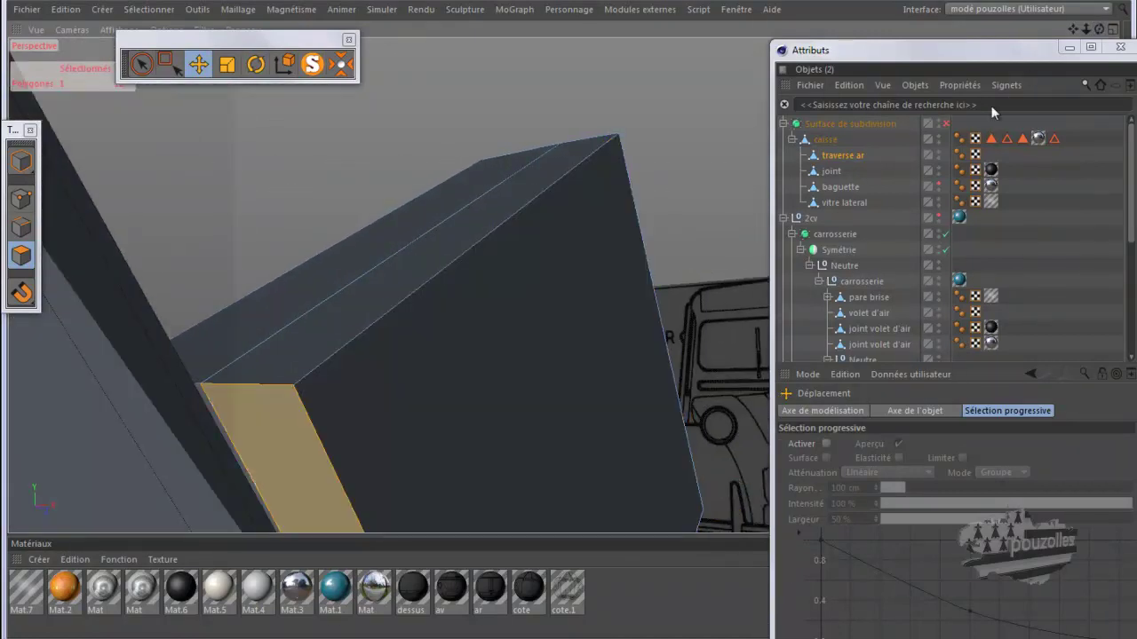
left_click_drag(569, 322, 548, 324, "alt")
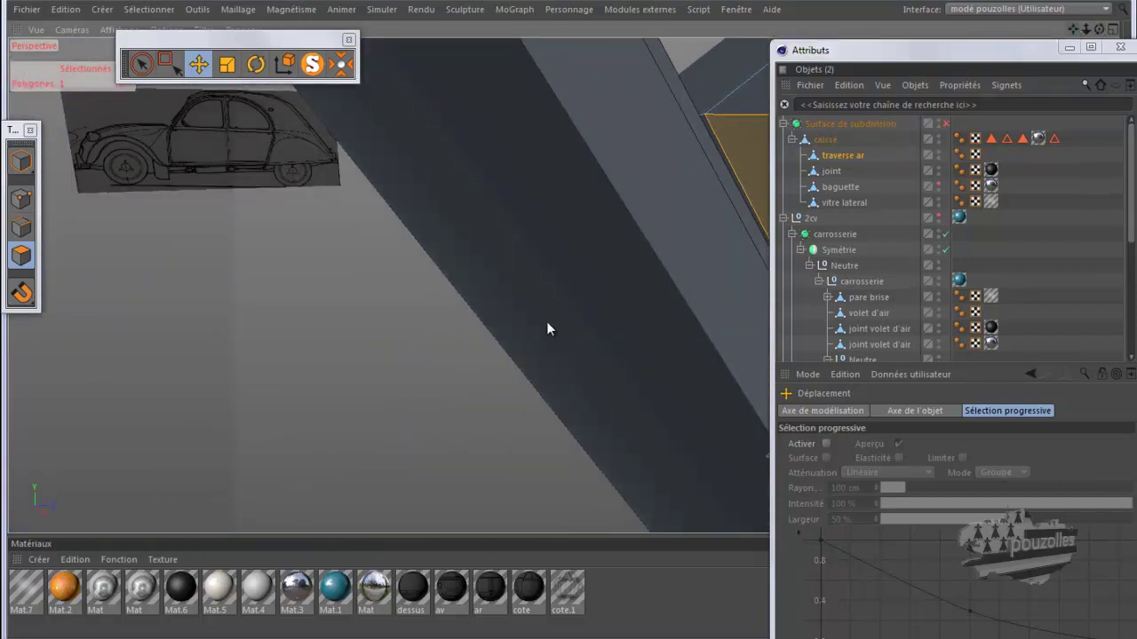
scroll(547, 321, "up", 3)
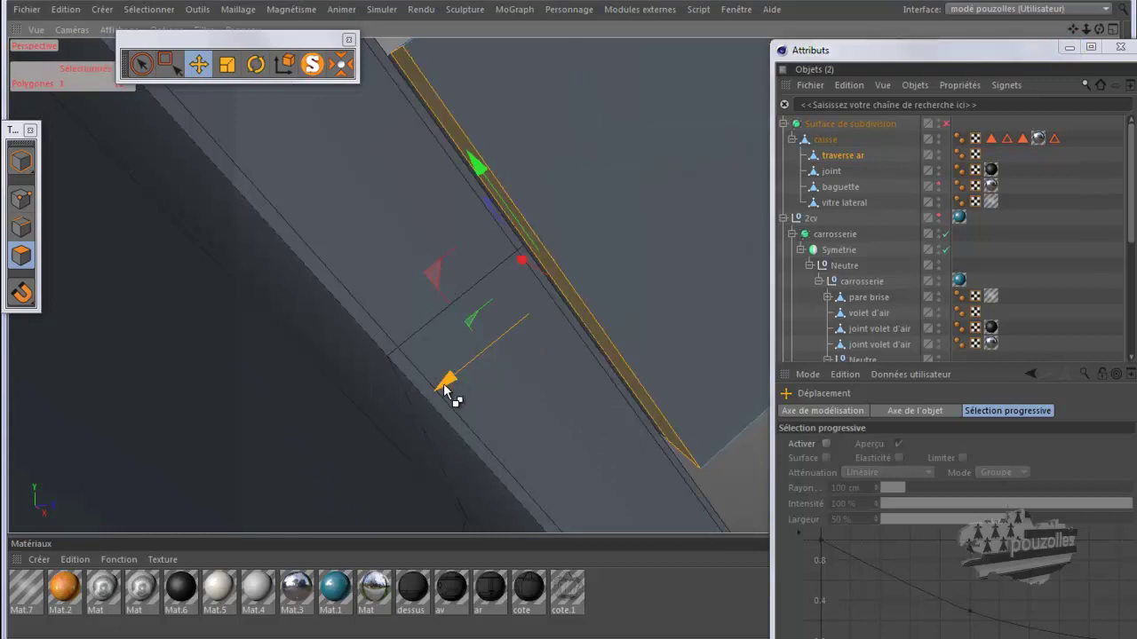
left_click_drag(442, 394, 311, 493)
left_click_drag(246, 394, 235, 399, "alt")
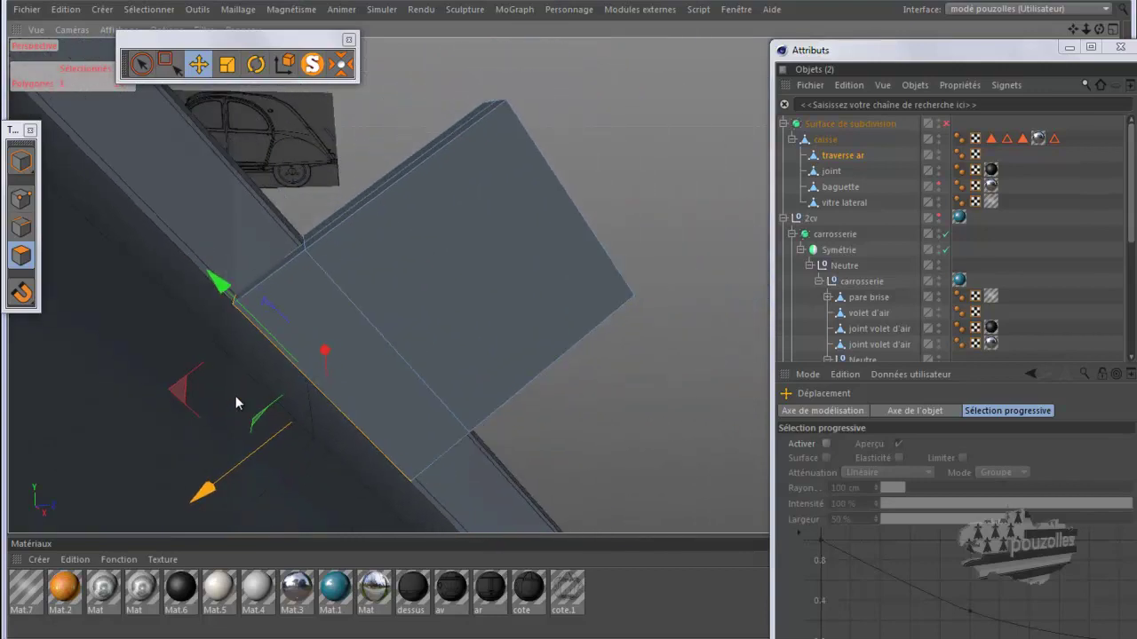
Select the dark end face and pull it out 20.462 cm toward the rear window
mouse_move(564, 328)
left_mouse_down("alt")
mouse_move(563, 284)
mouse_move(528, 337)
mouse_move(569, 315)
mouse_move(580, 285)
mouse_move(573, 321)
mouse_move(560, 321)
mouse_move(577, 321)
left_mouse_up("alt")
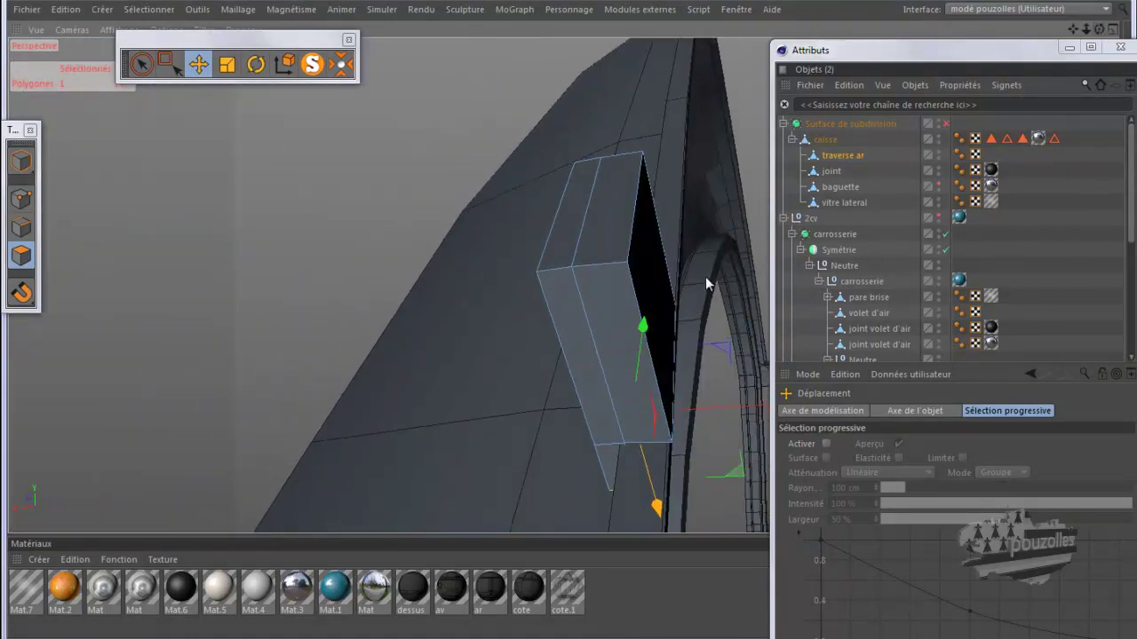
left_click(638, 292)
left_click_drag(470, 311, 355, 302, "alt")
left_click_drag(646, 280, 757, 273)
Set the selected end face's Position X to 0 cm in the coordinates manager and apply
left_click(1070, 47)
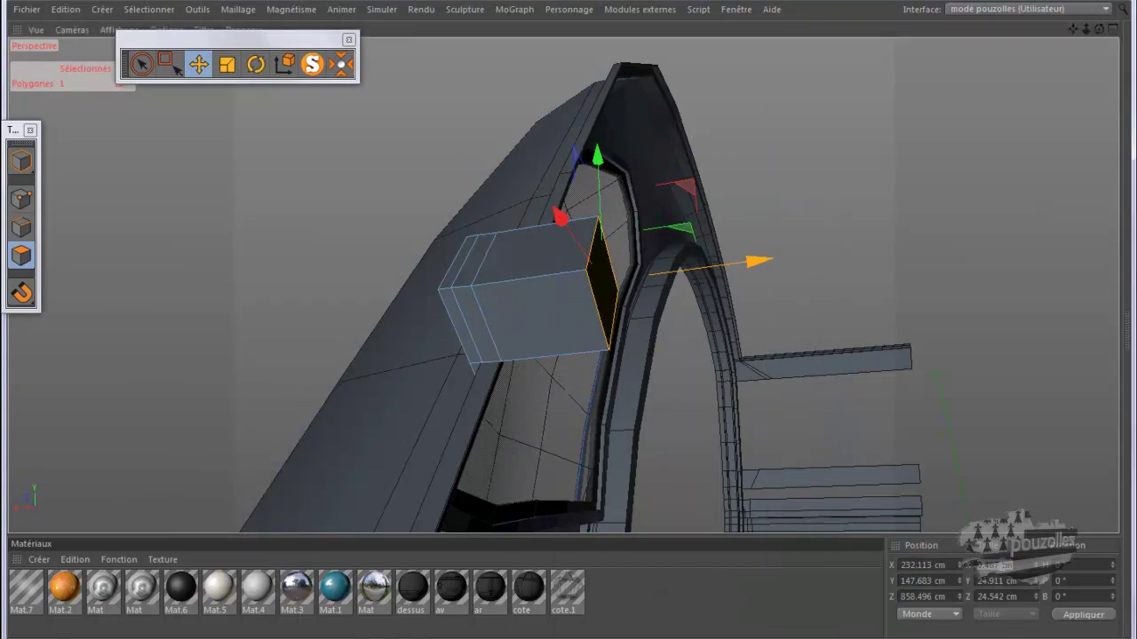
double_click(923, 566)
type("0")
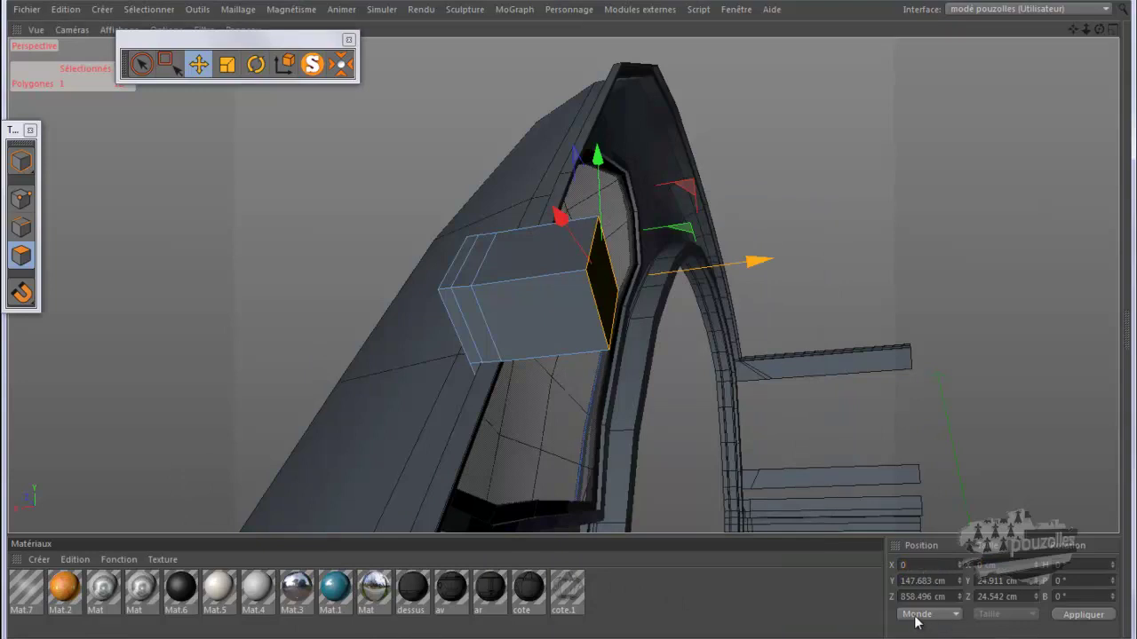
left_click(1084, 624)
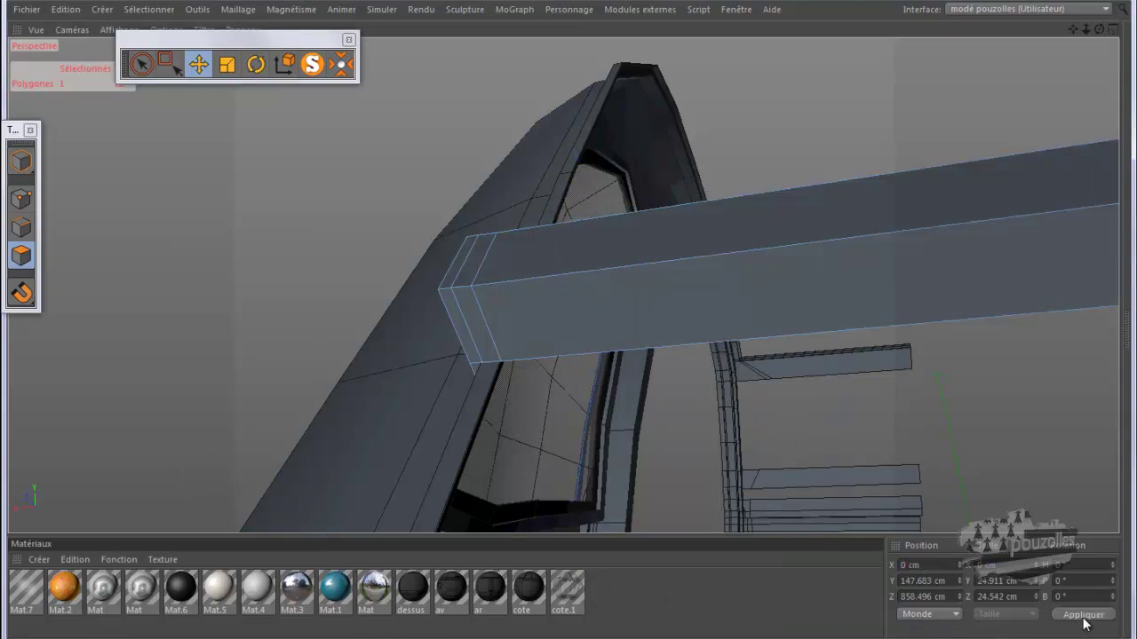
Orbit and zoom to inspect the lengthened bar at its junction with the body
left_click_drag(477, 401, 345, 333, "alt")
scroll(344, 333, "down", 3)
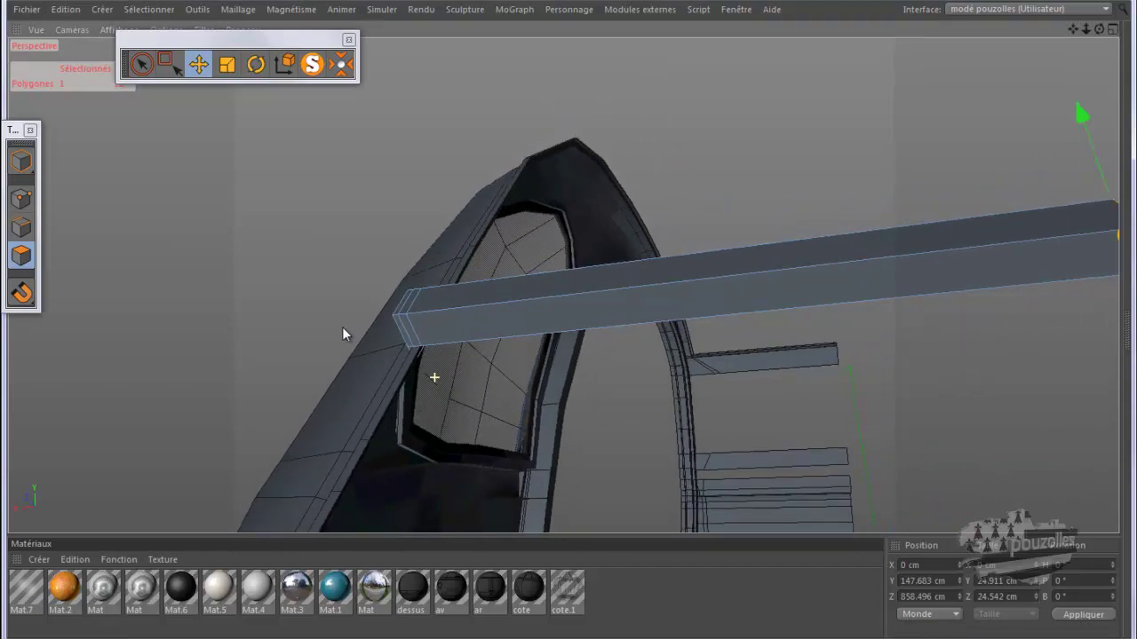
scroll(345, 333, "down", 3)
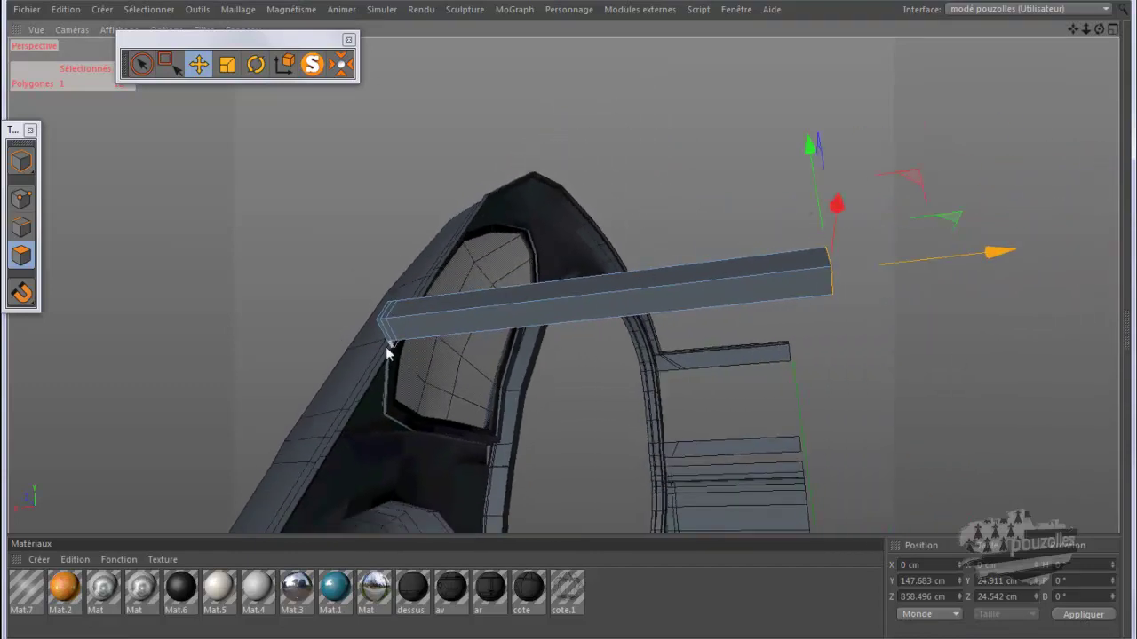
scroll(391, 349, "up", 2)
scroll(391, 349, "up", 2)
scroll(418, 351, "up", 3)
scroll(426, 350, "up", 3)
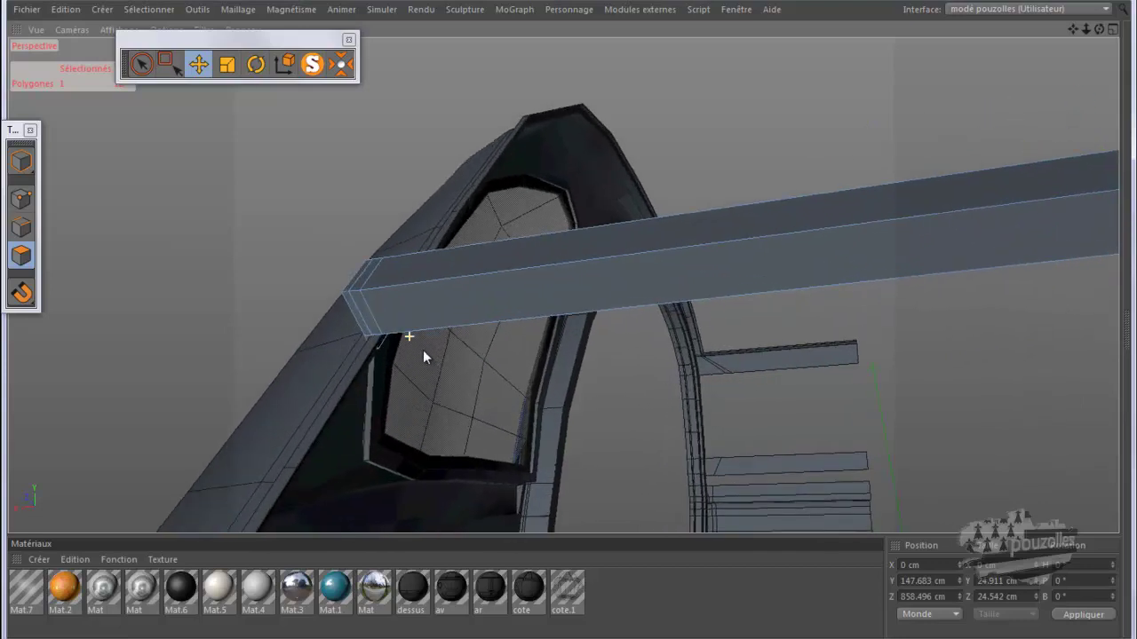
scroll(422, 350, "up", 2)
scroll(421, 348, "up", 2)
scroll(406, 342, "up", 2)
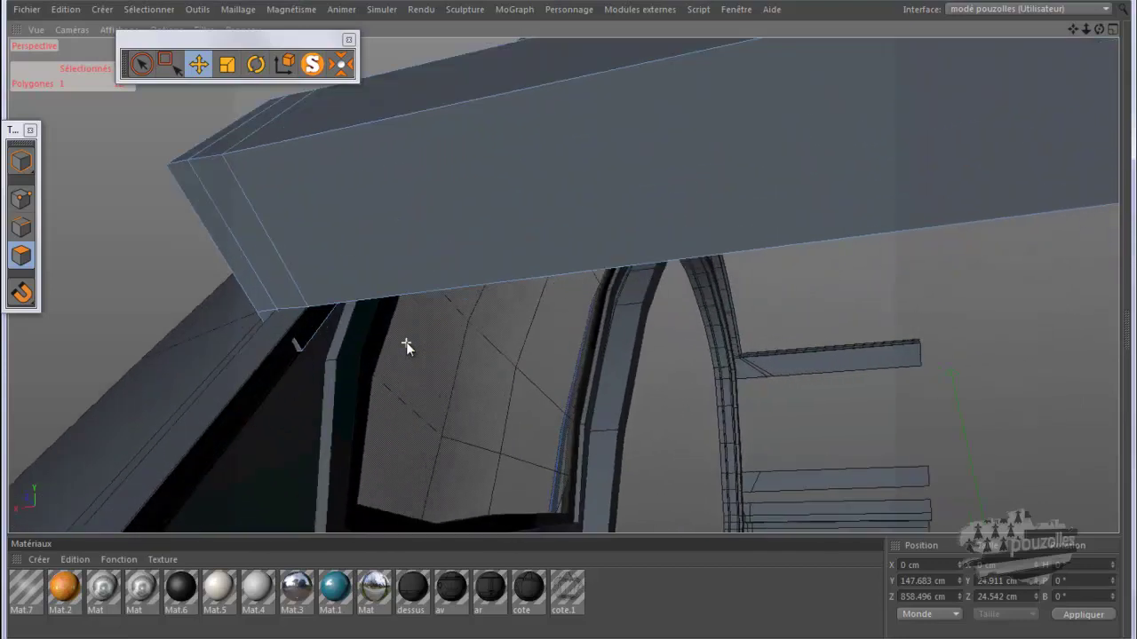
left_click_drag(1106, 60, 570, 321, "alt")
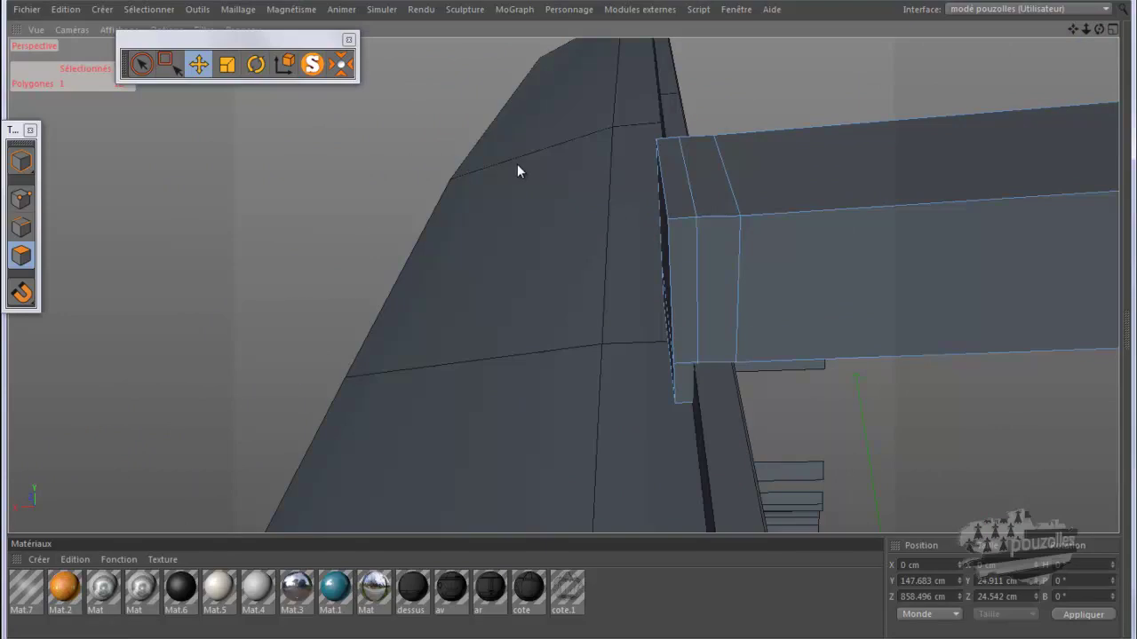
Switch to Points mode with Rectangle Selection and maximise the Haut (top) view
left_click(31, 198)
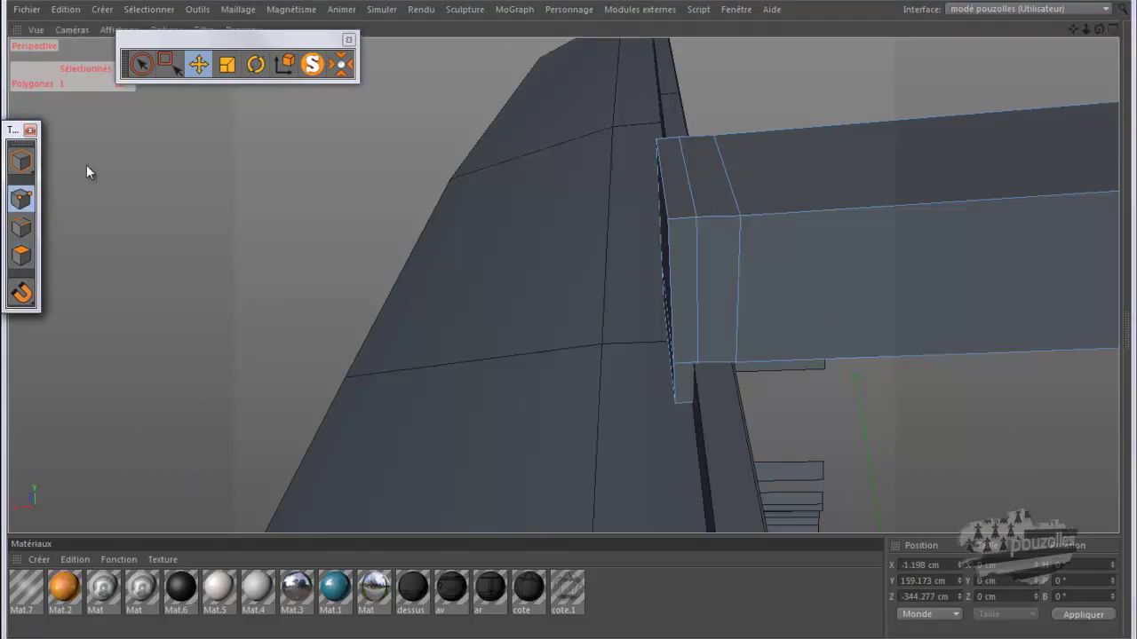
left_click(167, 62)
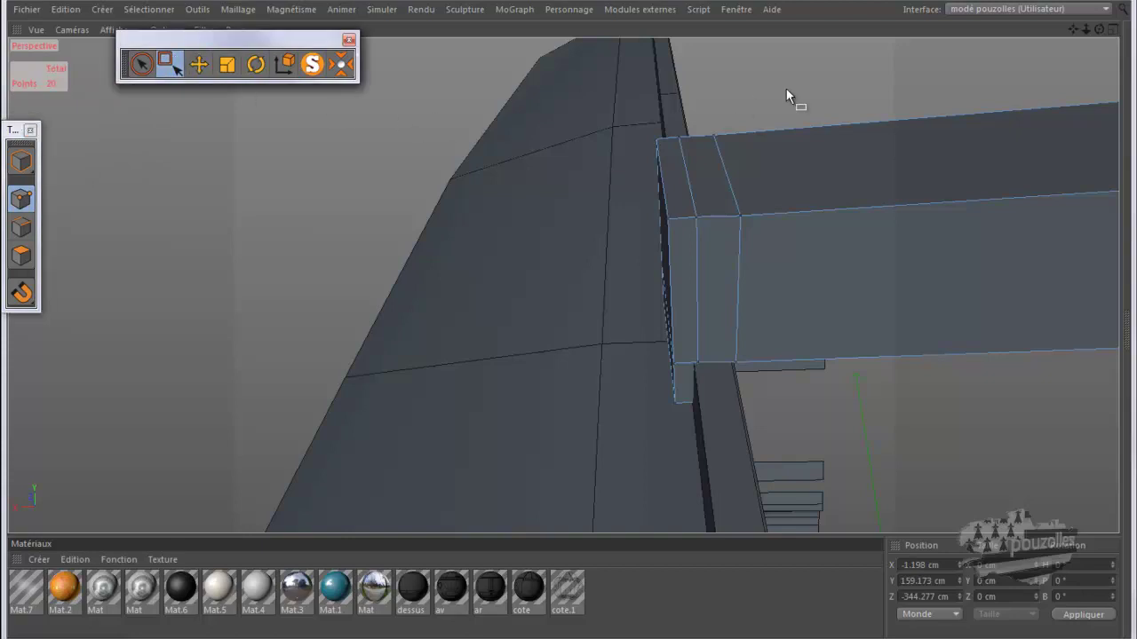
middle_click(495, 246)
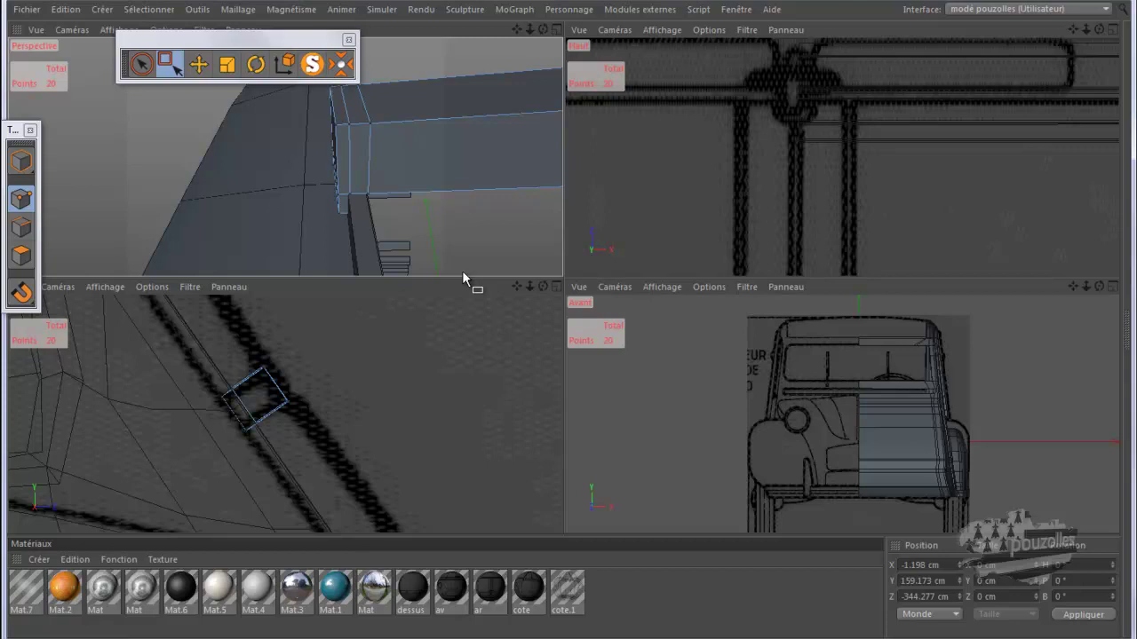
middle_click(698, 196)
scroll(471, 195, "up", 3)
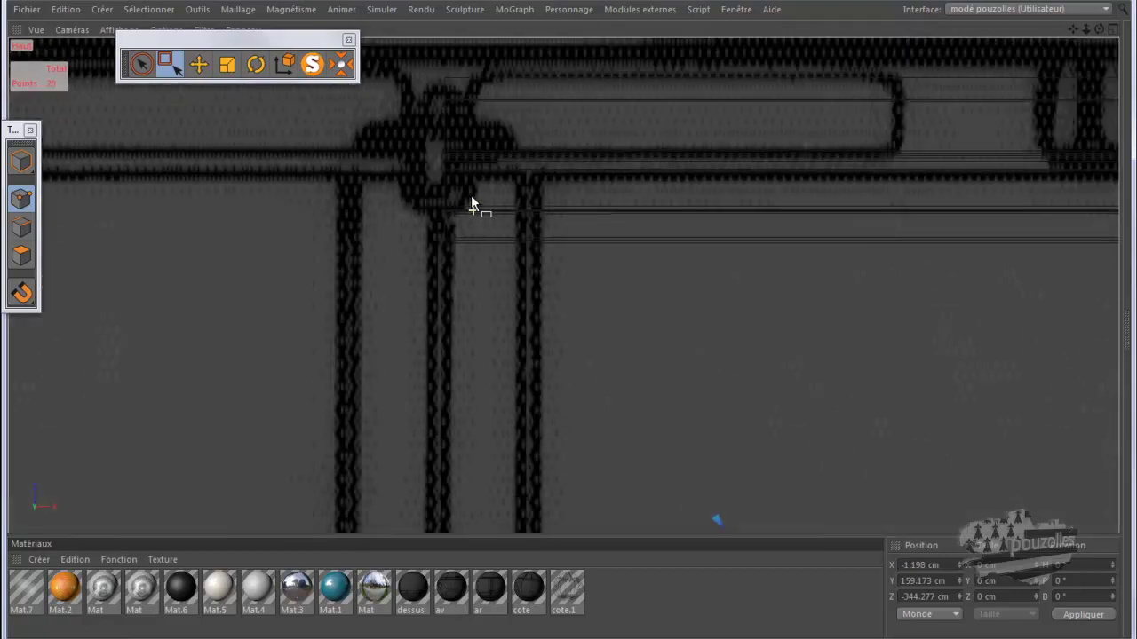
scroll(614, 251, "down", 3)
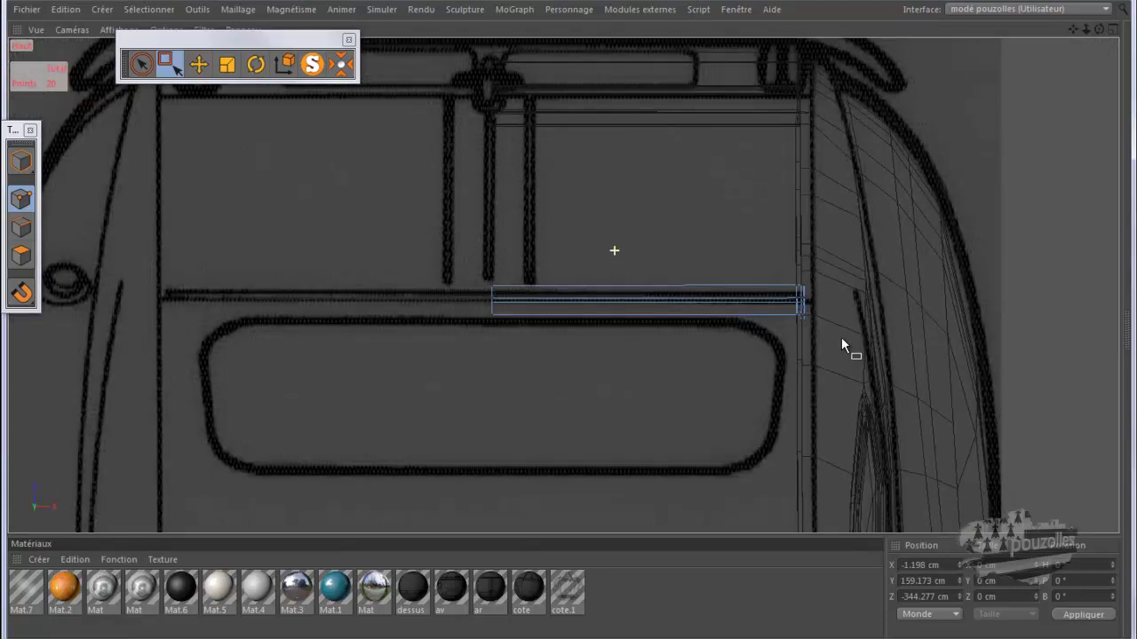
scroll(817, 321, "up", 2)
scroll(808, 315, "up", 2)
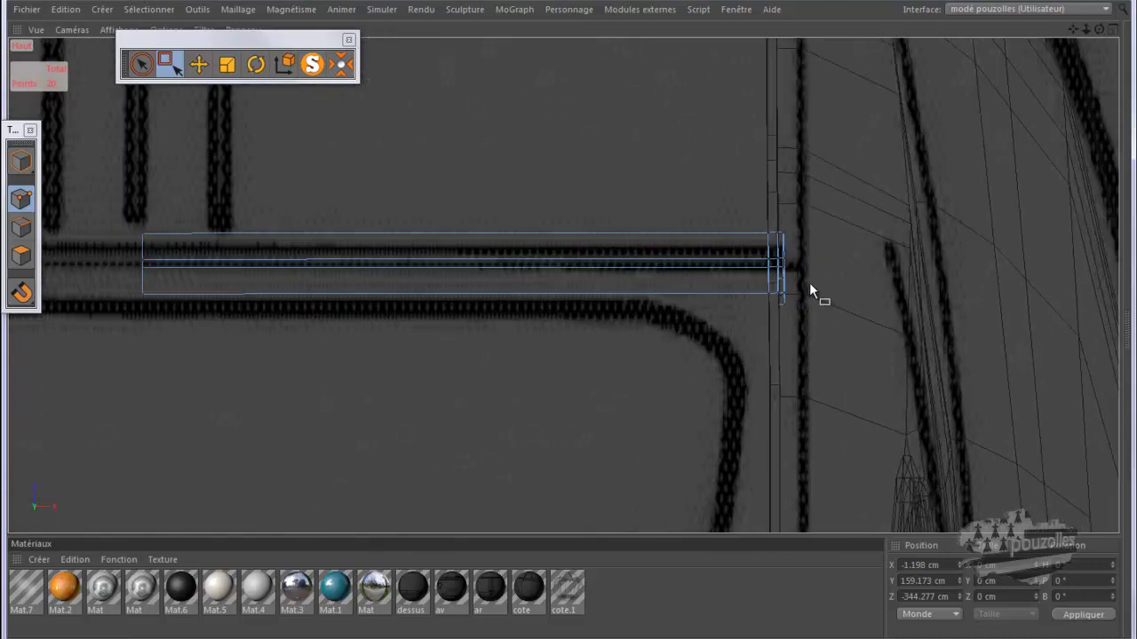
scroll(809, 284, "up", 1)
scroll(808, 282, "up", 1)
scroll(806, 286, "up", 1)
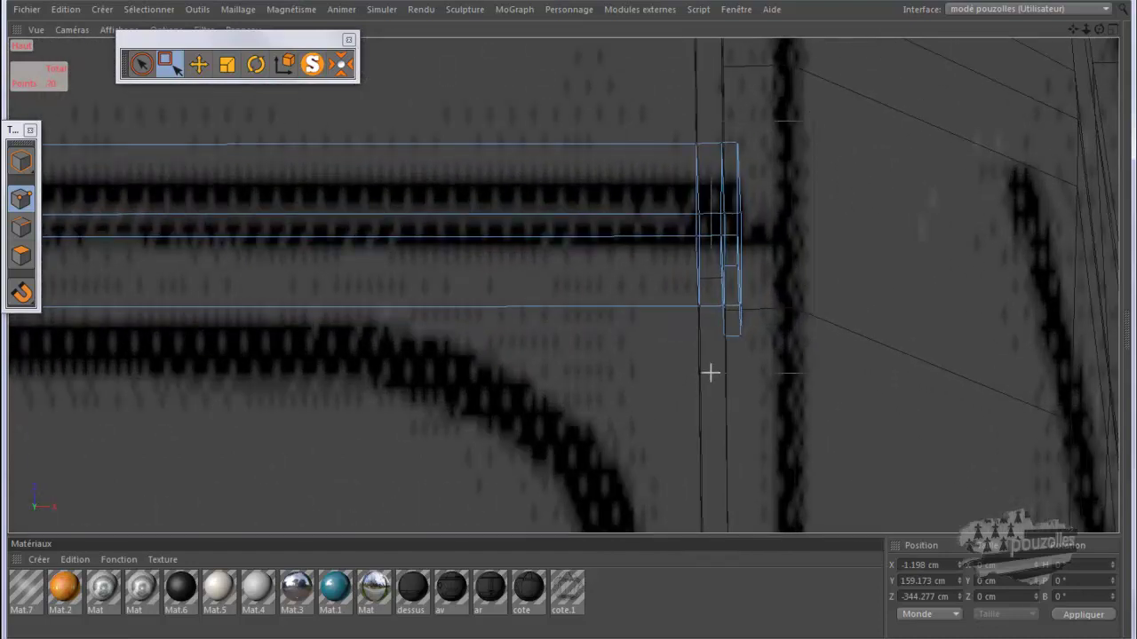
Box-select the crossbar's end points and shift them 0.476 cm along X
left_click_drag(710, 373, 763, 124)
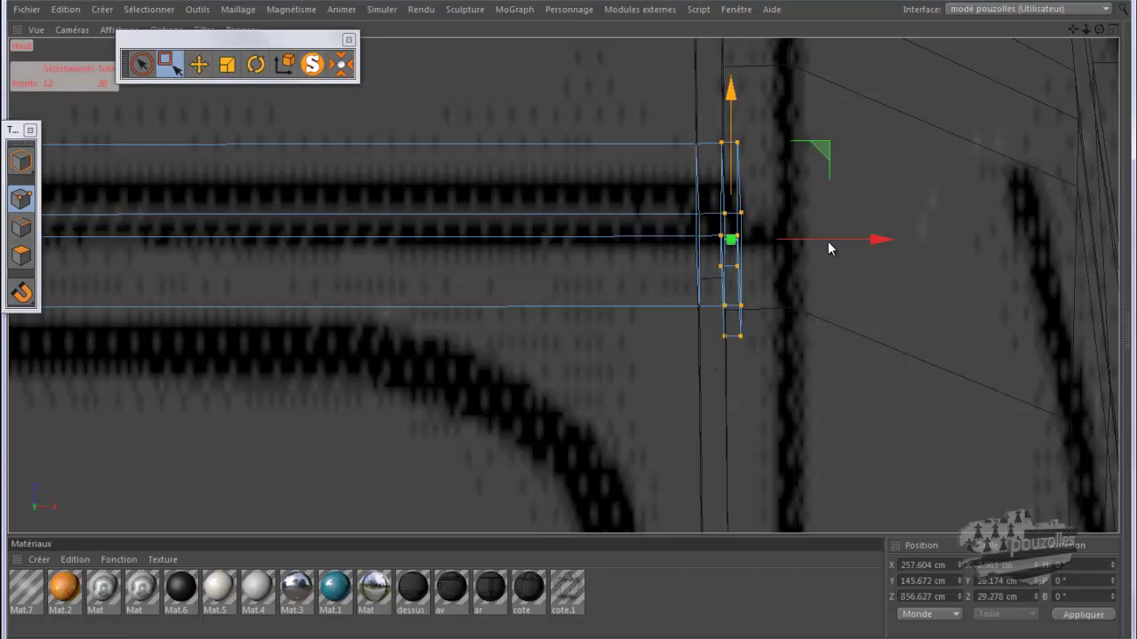
left_click_drag(828, 241, 830, 241)
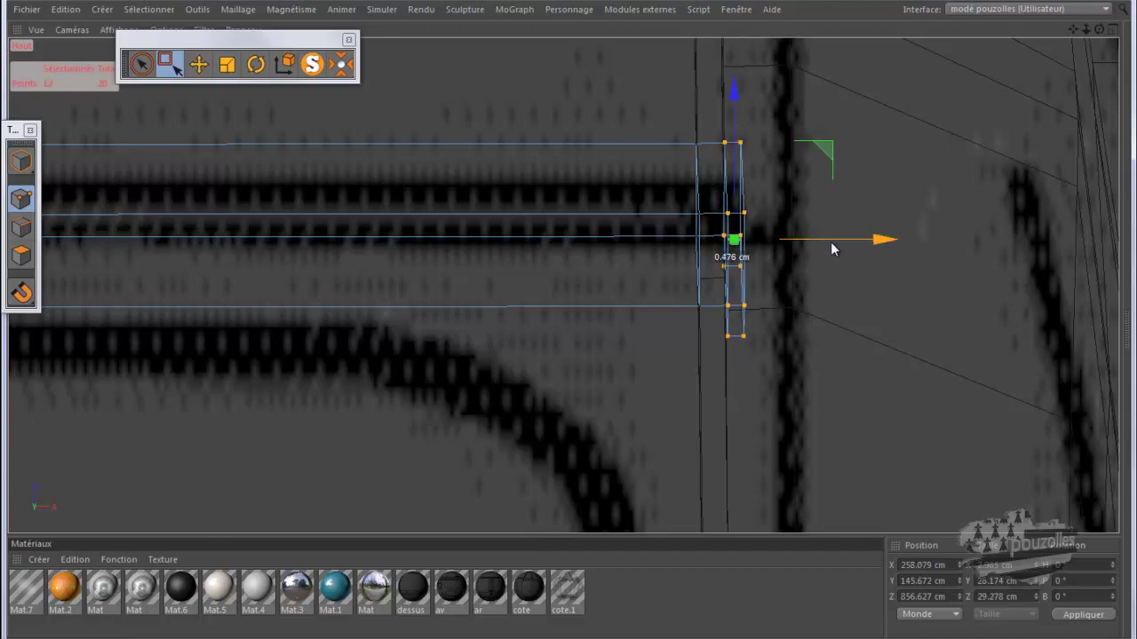
middle_click(398, 295)
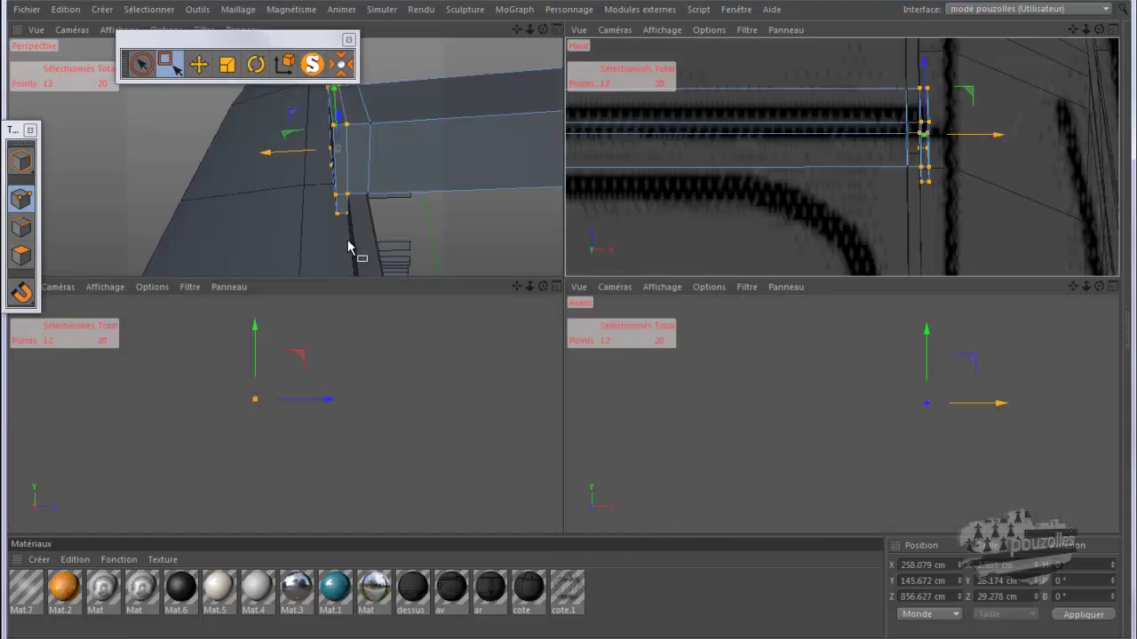
middle_click(346, 238)
left_click_drag(331, 247, 303, 259, "alt")
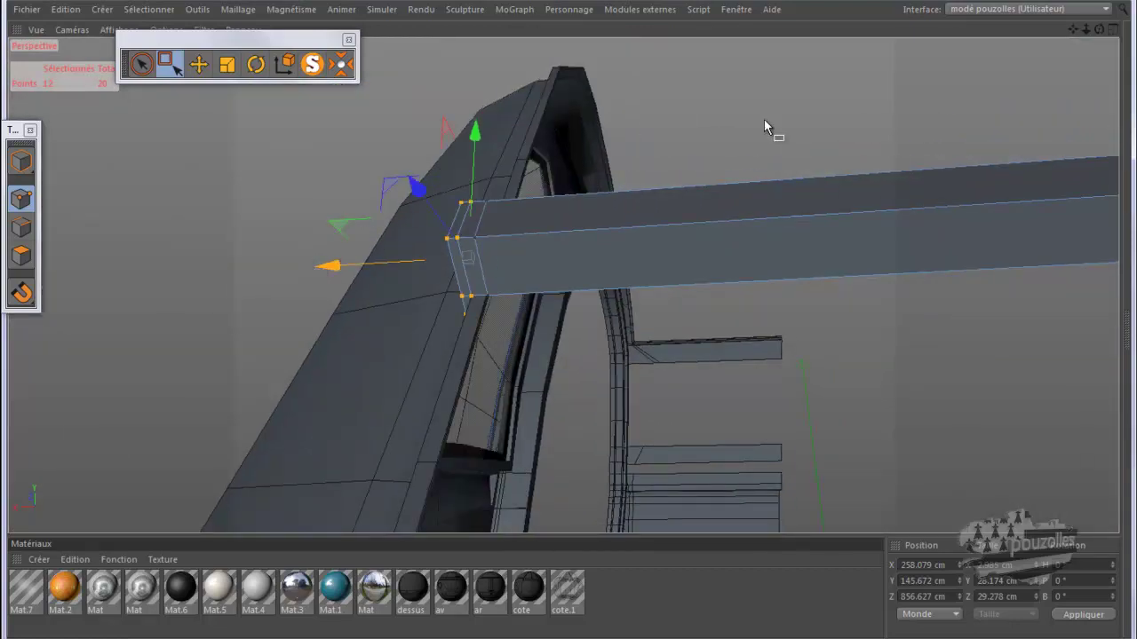
left_click_drag(1100, 29, 570, 325)
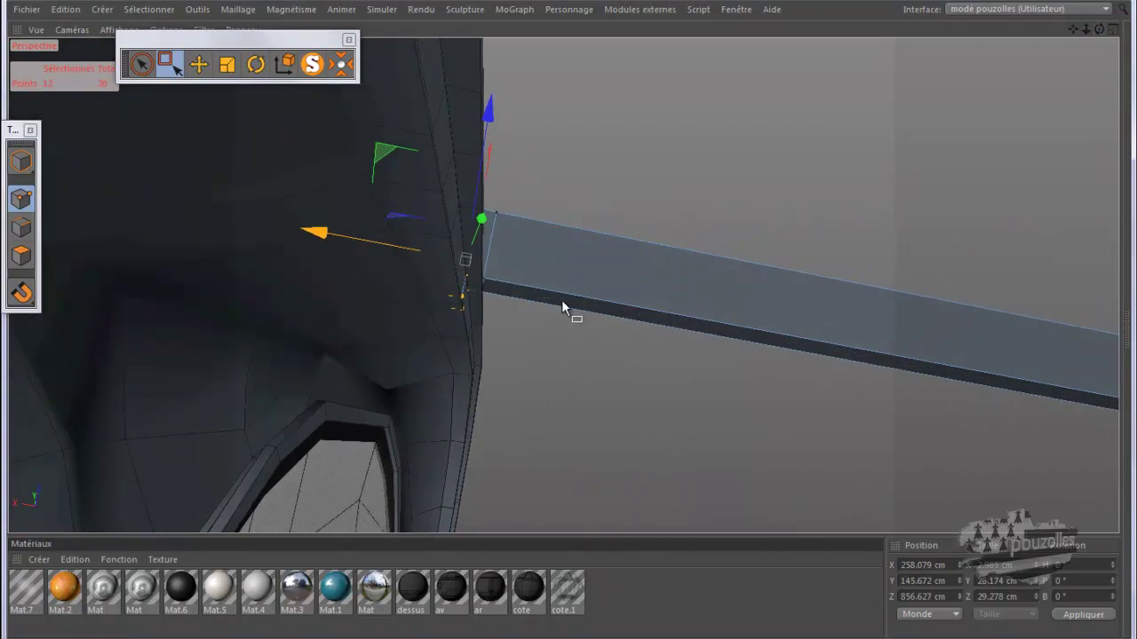
Raise the crossbar's lower face about 5.5 cm, then undo that move with Edition > Annuler
left_click(199, 64)
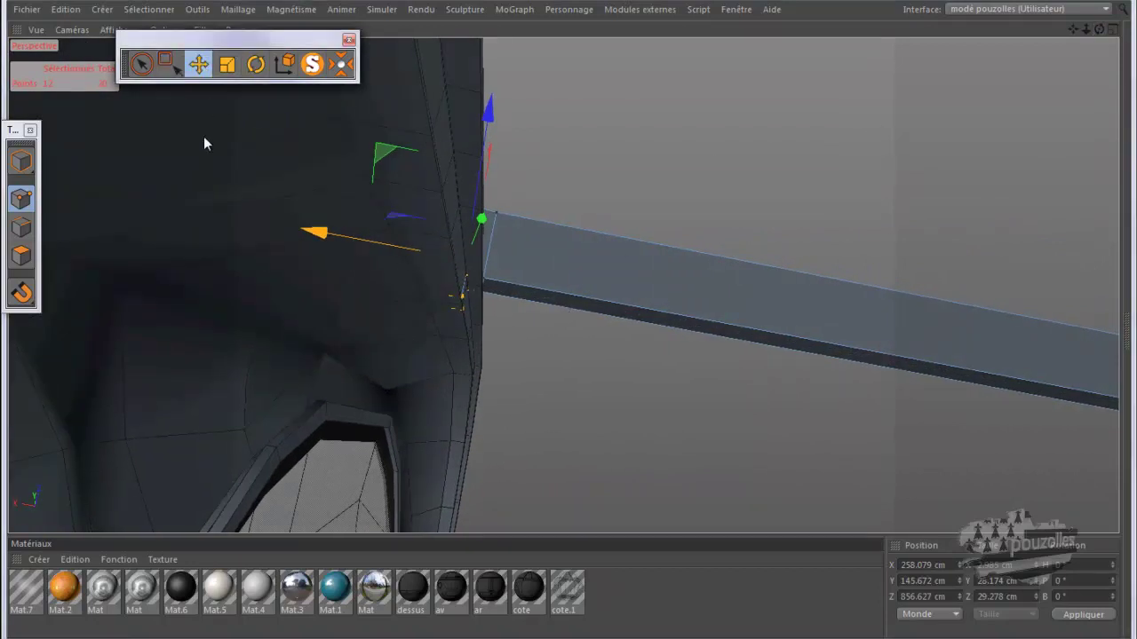
left_click(21, 255)
left_click(570, 302)
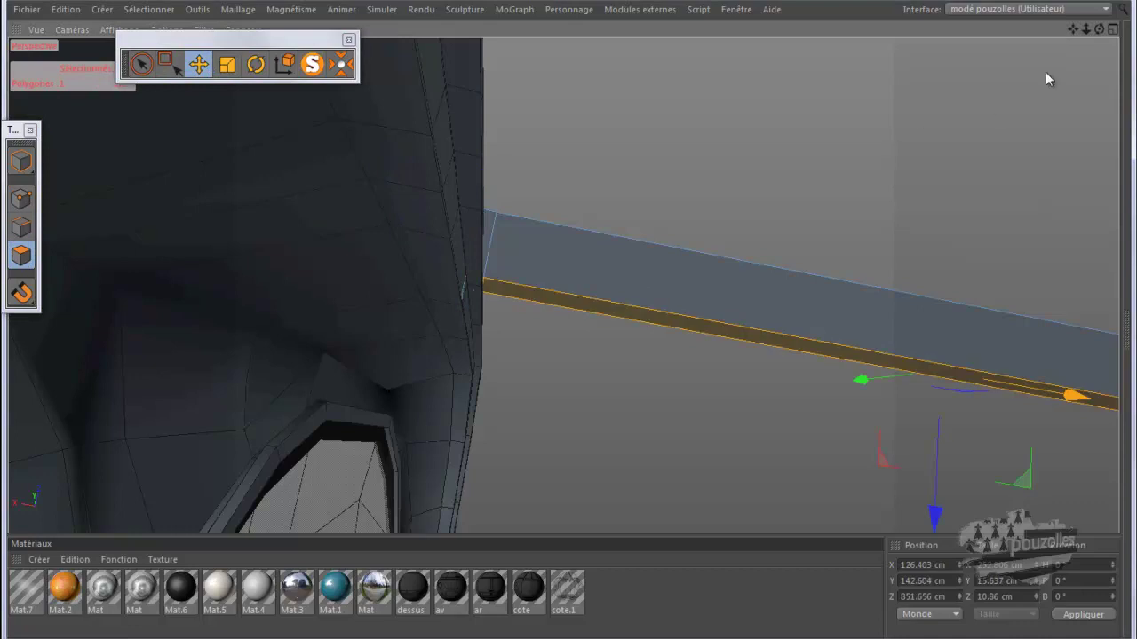
left_click_drag(1105, 30, 1008, 335)
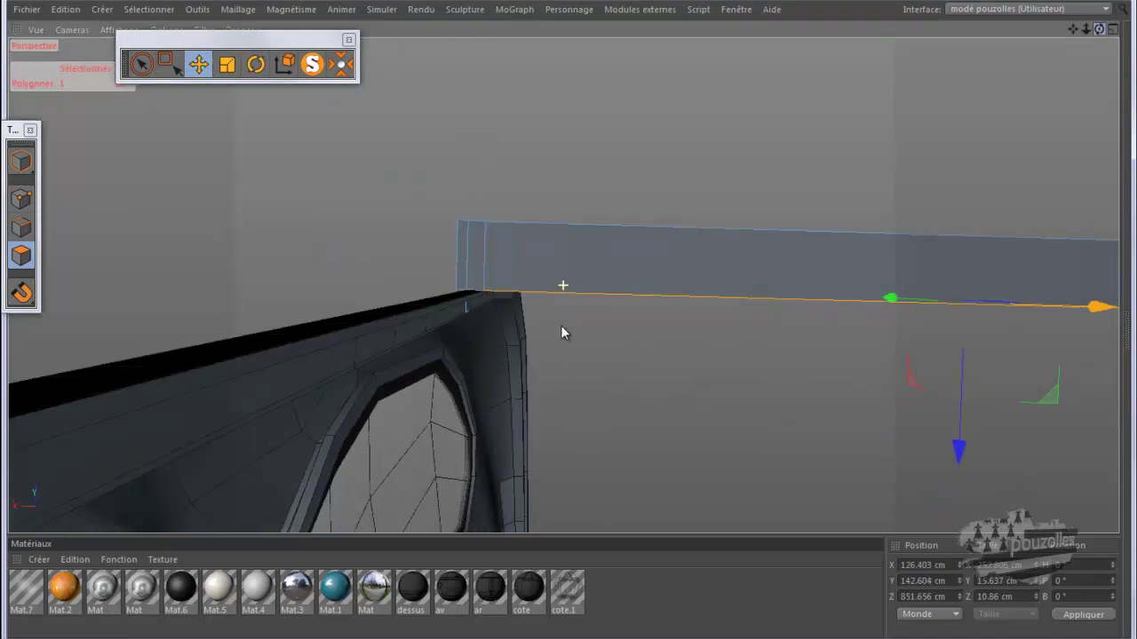
left_click_drag(959, 451, 960, 444)
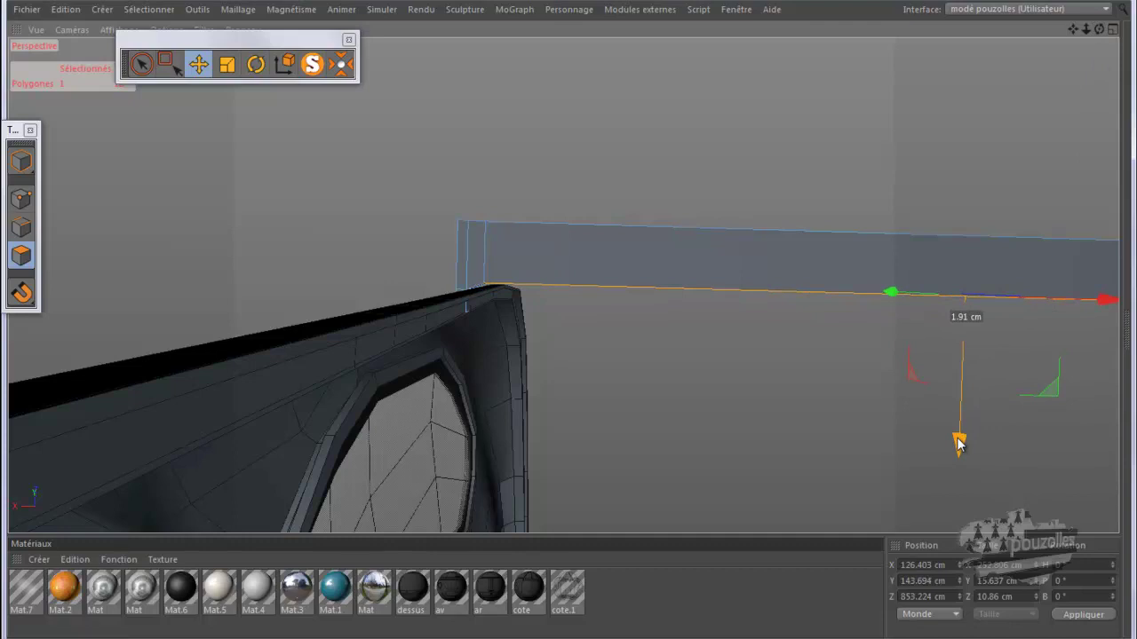
left_click_drag(960, 444, 969, 431)
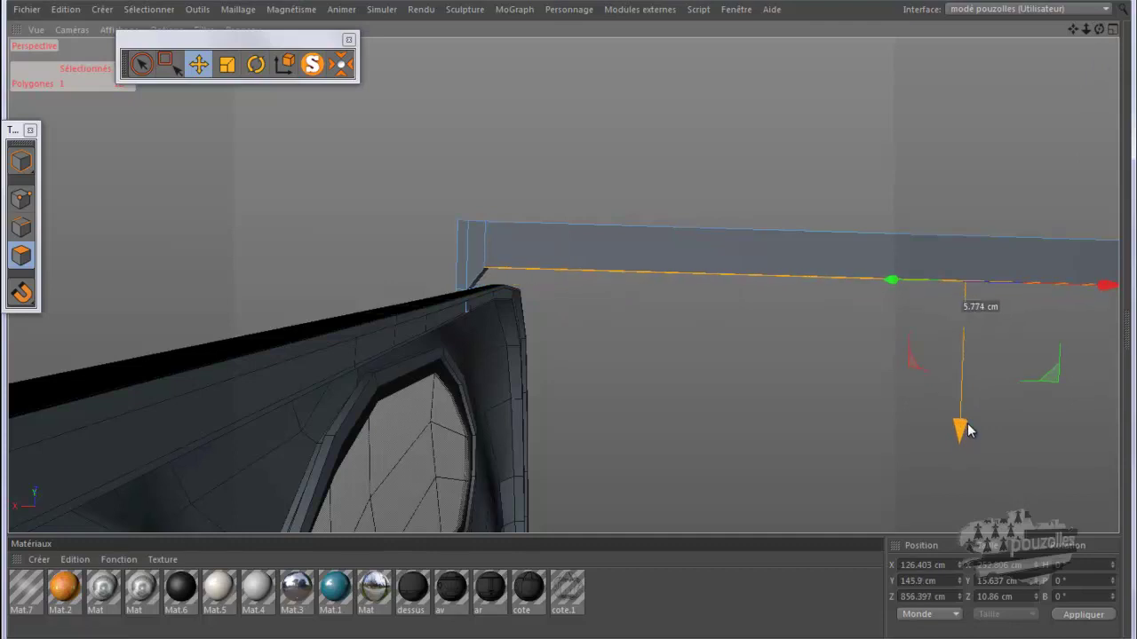
left_click(65, 9)
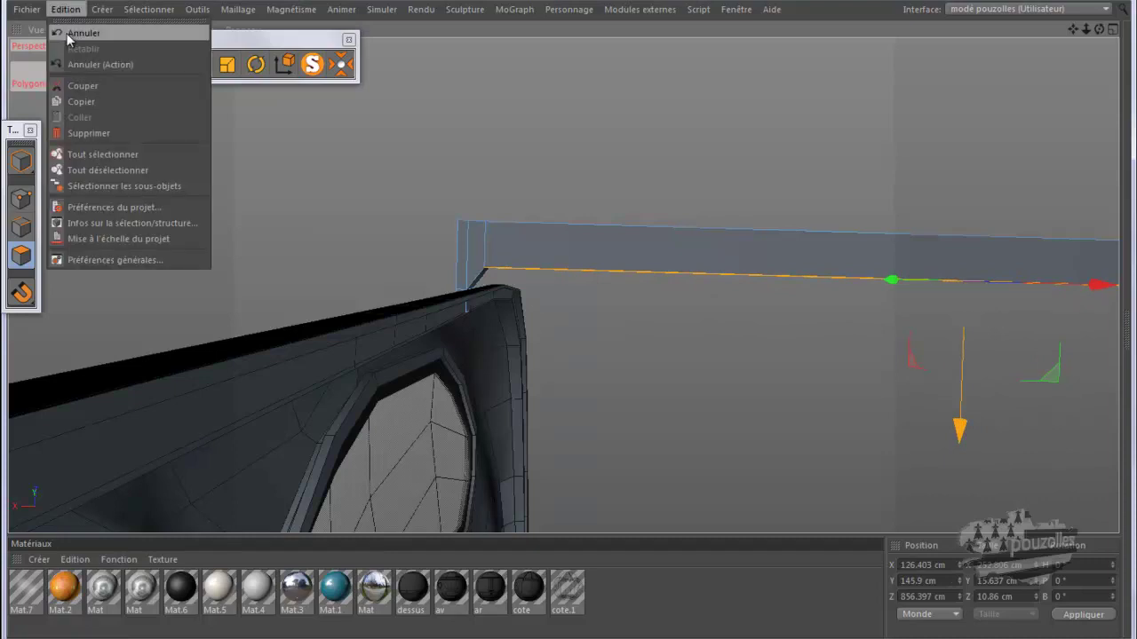
left_click(66, 33)
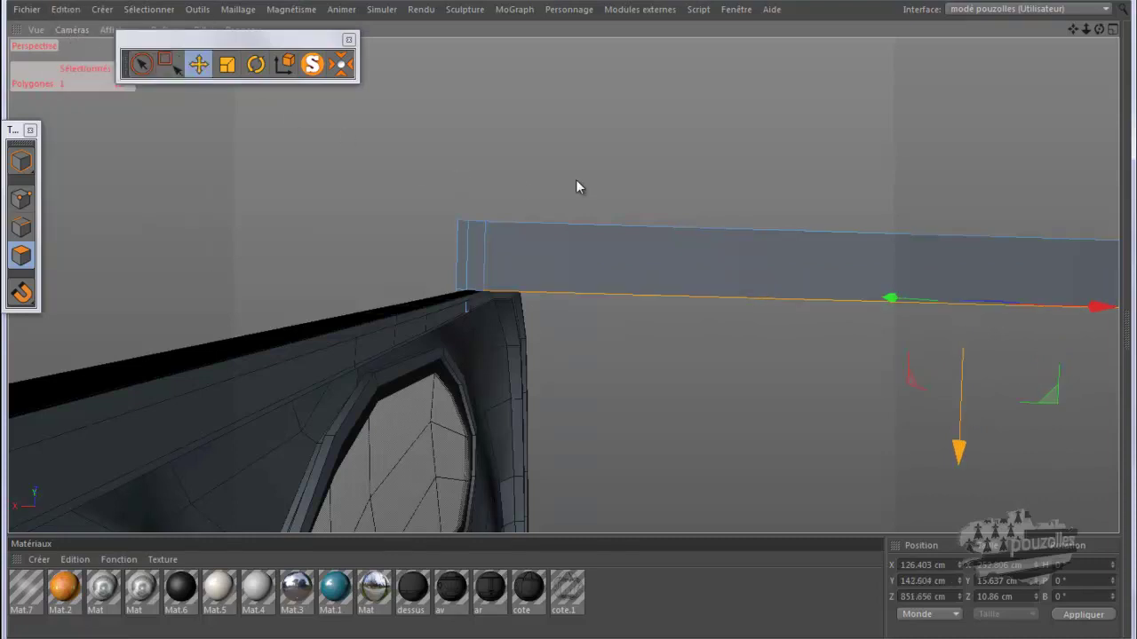
Switch to Points mode and set the Knife tool to Boucle (loop) mode
key("space")
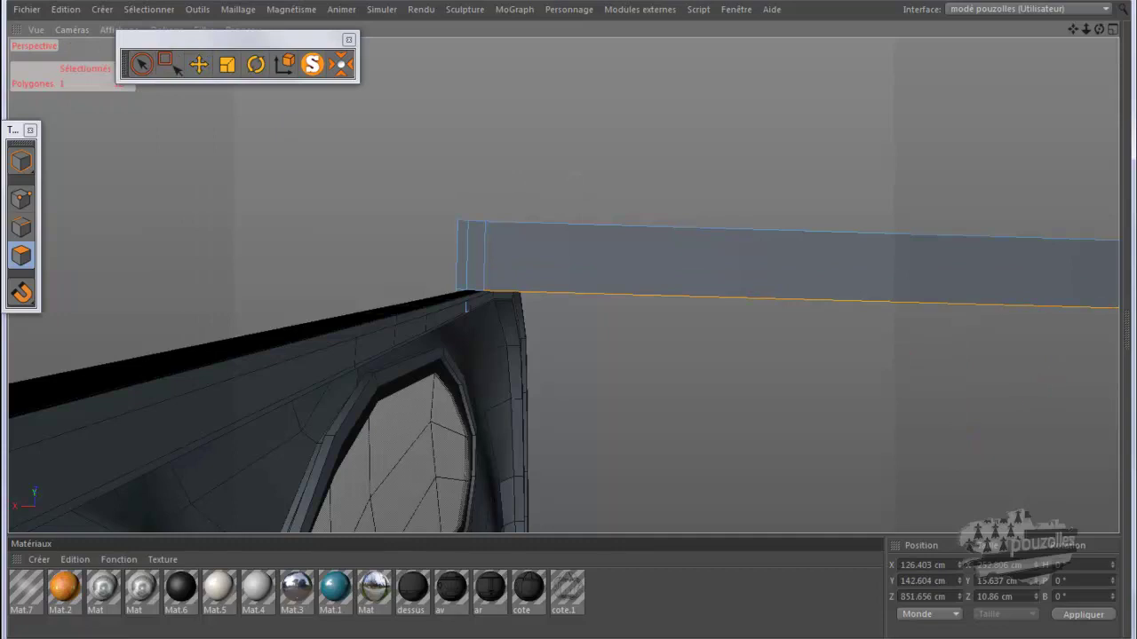
left_click(28, 199)
left_click(29, 199)
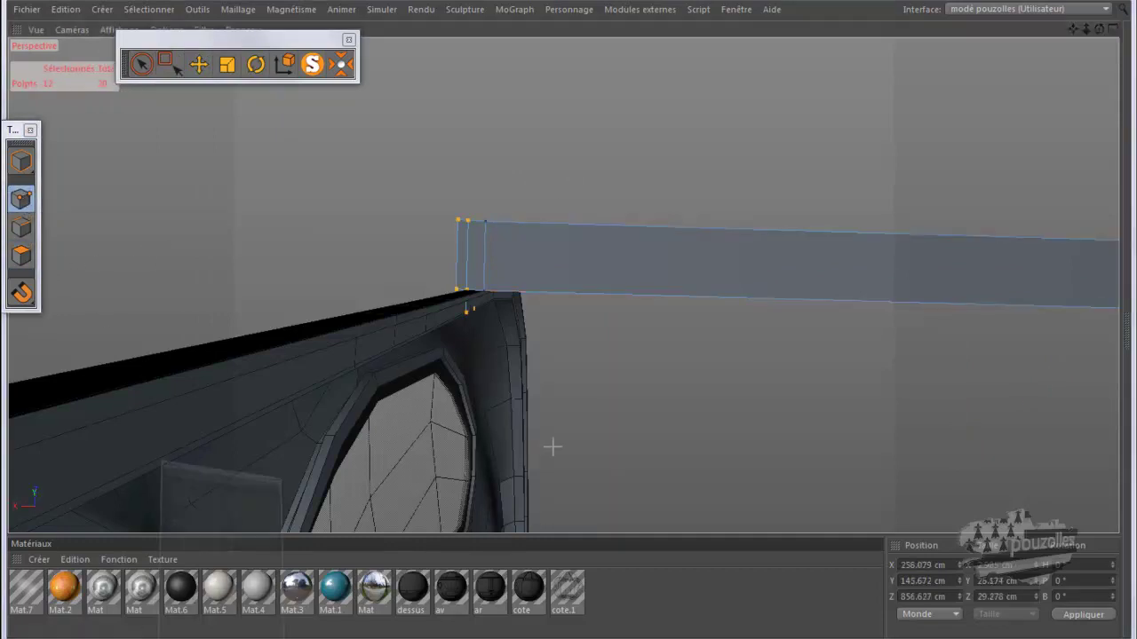
key("k")
left_click(830, 431)
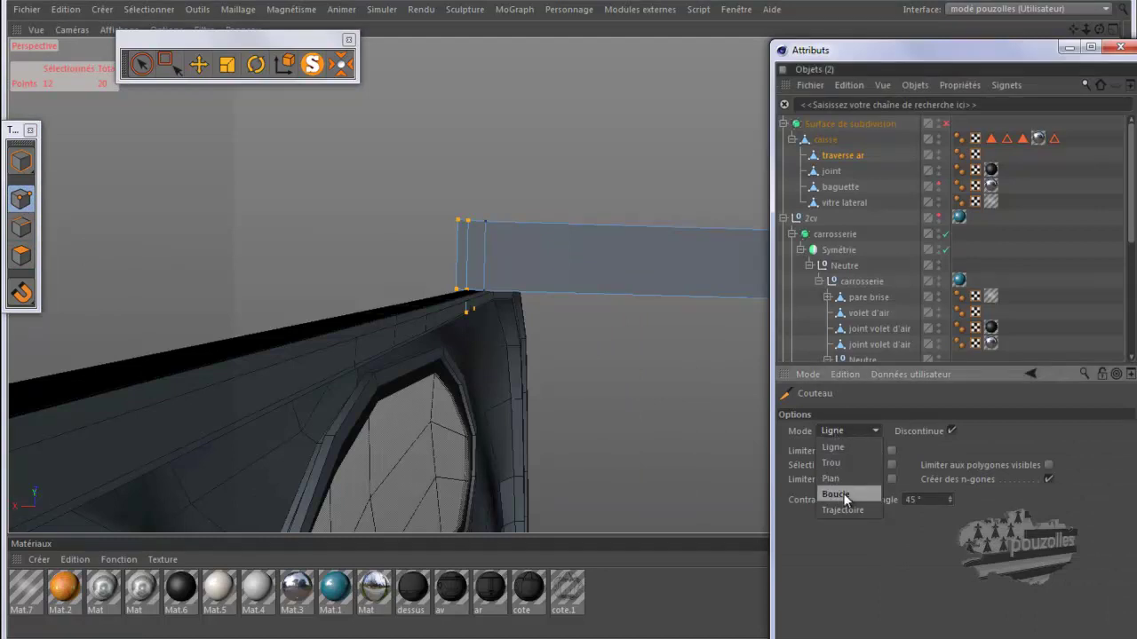
left_click(848, 494)
left_click(1069, 48)
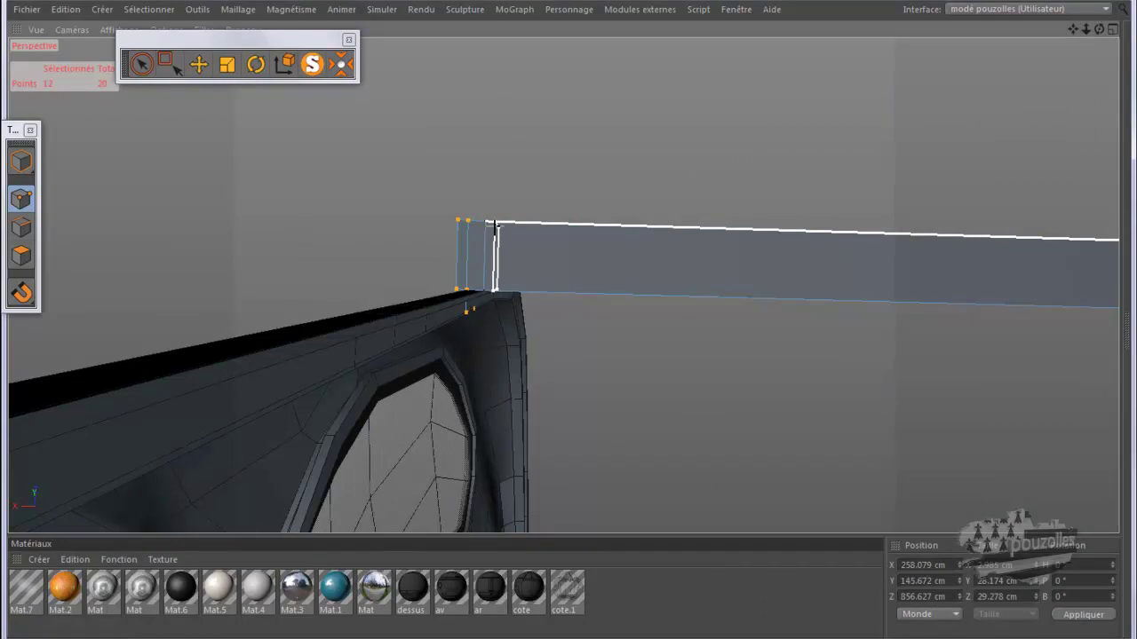
Cut an edge loop near the crossbar end, then undo it
left_click(495, 227)
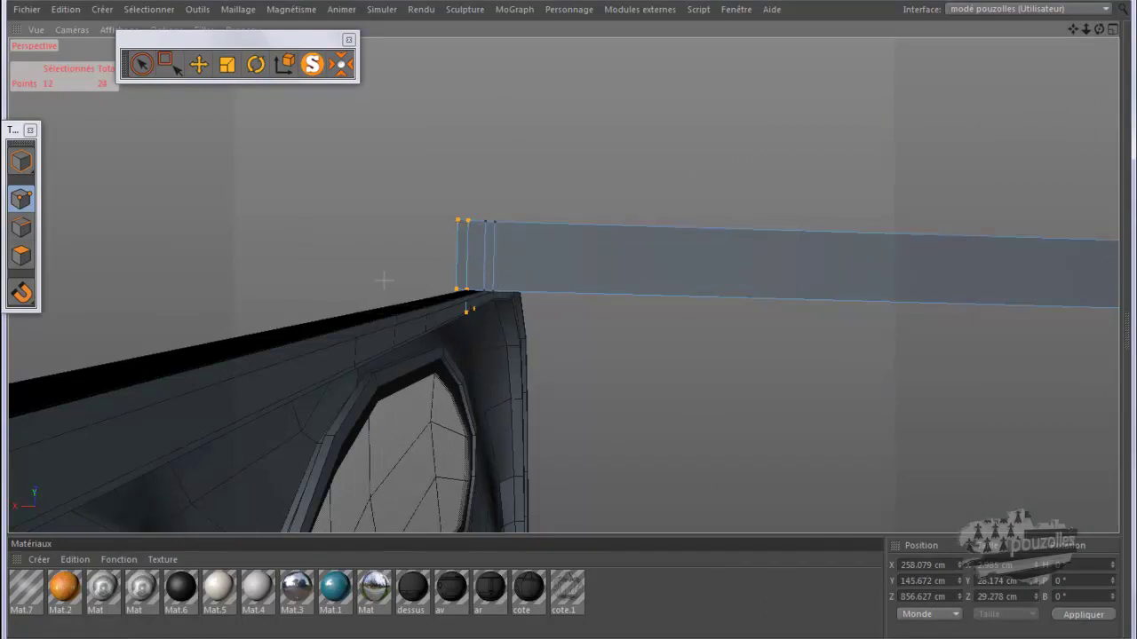
left_click_drag(1100, 29, 569, 325)
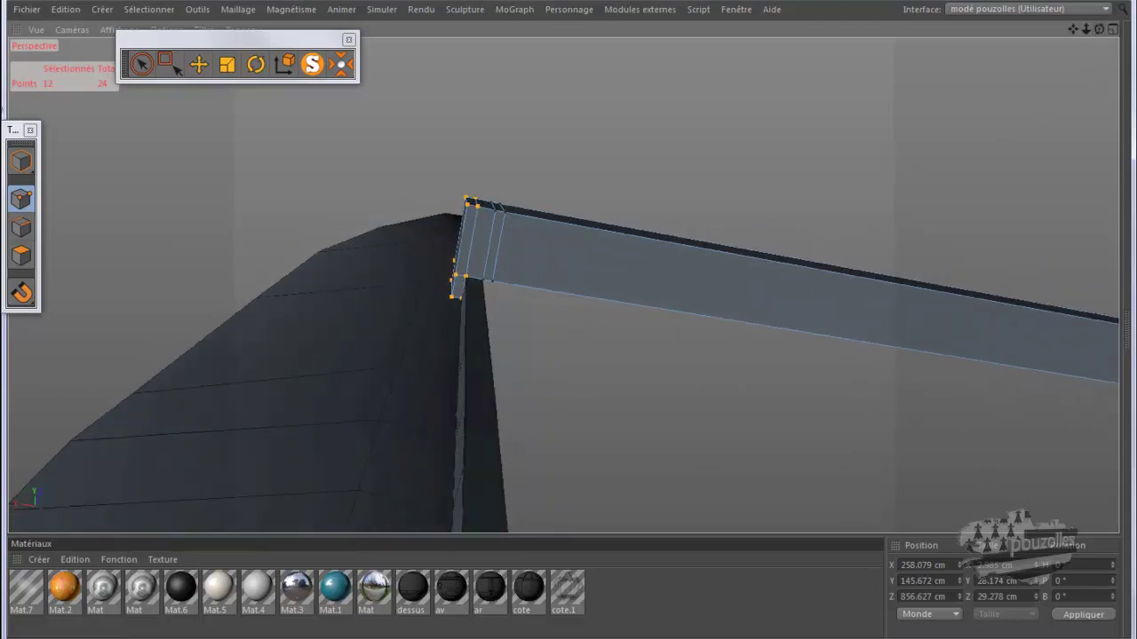
left_click(65, 9)
left_click(84, 33)
left_click(199, 64)
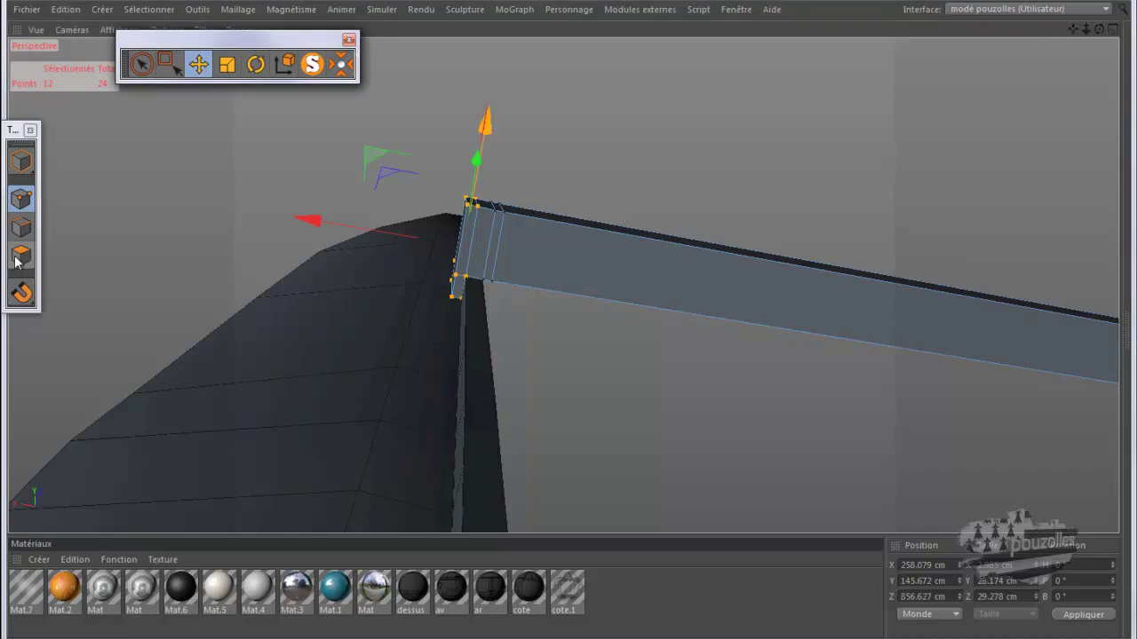
Select the crossbar's lower polygon and raise it 3.574 cm along Y
left_click(21, 254)
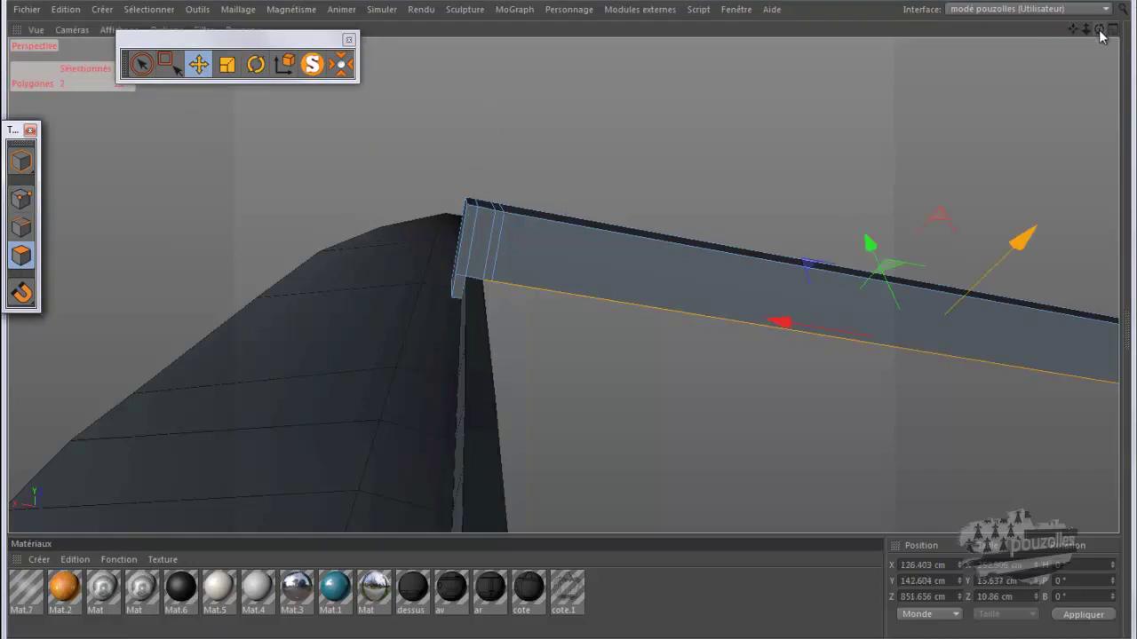
left_click_drag(1098, 29, 570, 321)
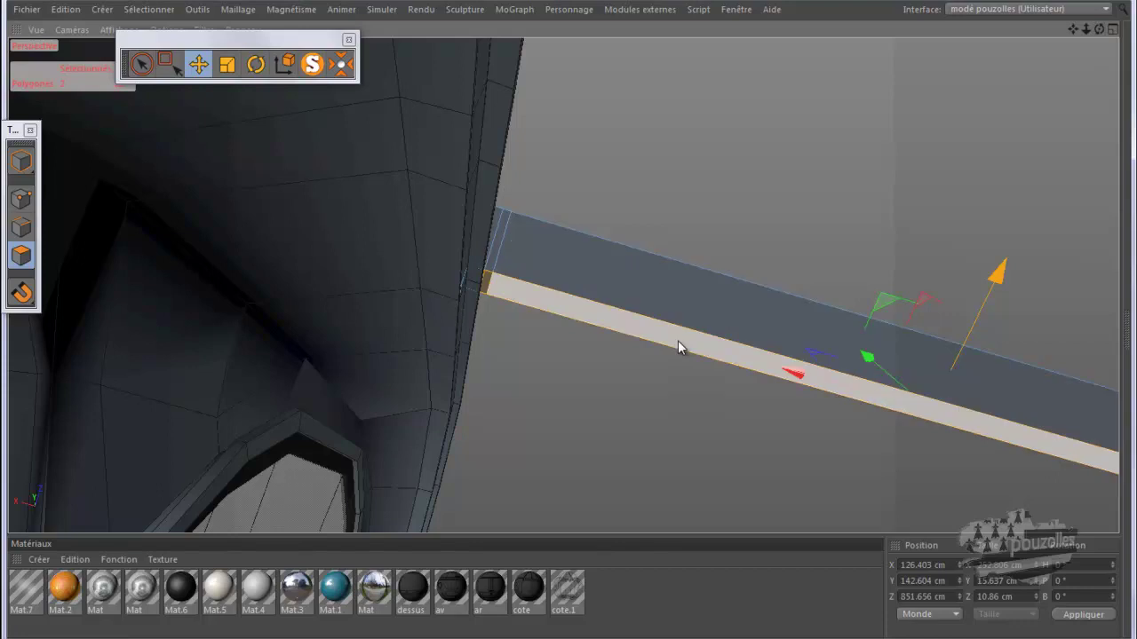
left_click(676, 341)
left_click_drag(930, 517, 952, 484)
left_click_drag(1099, 29, 568, 321)
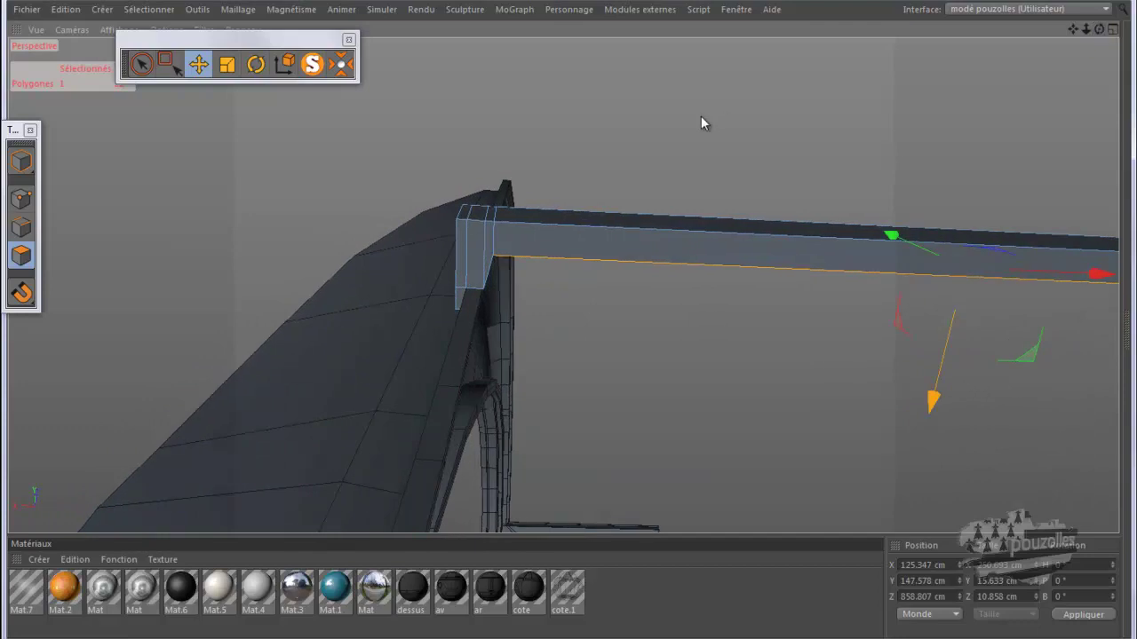
Preview Subdivision Surface on and off, float the object list aside, and clear the selection
left_click(35, 633)
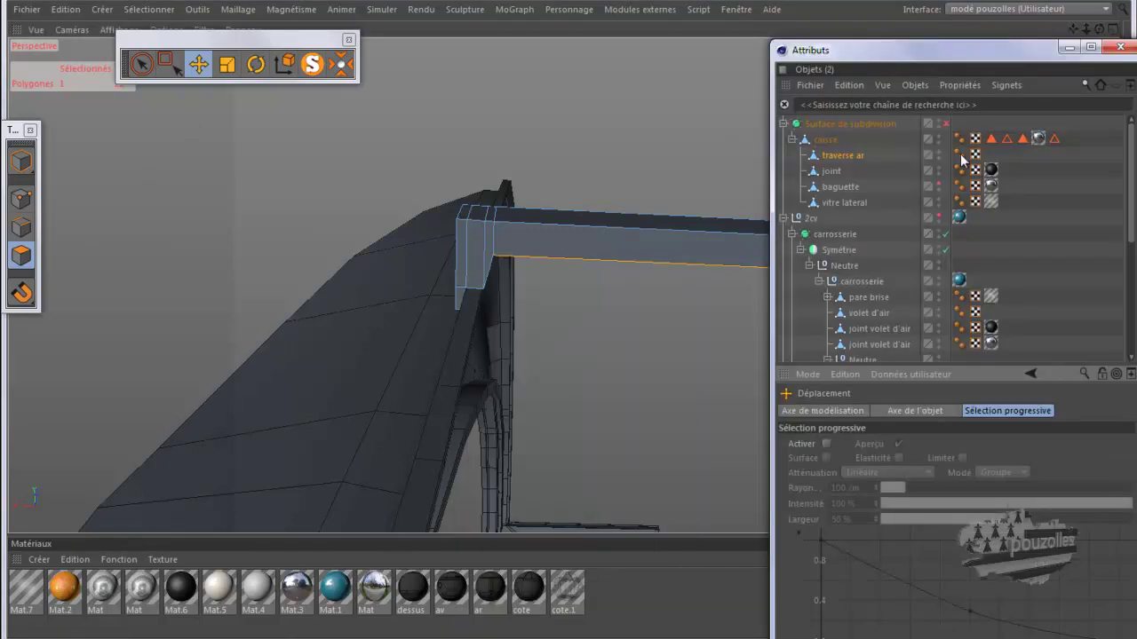
left_click(947, 123)
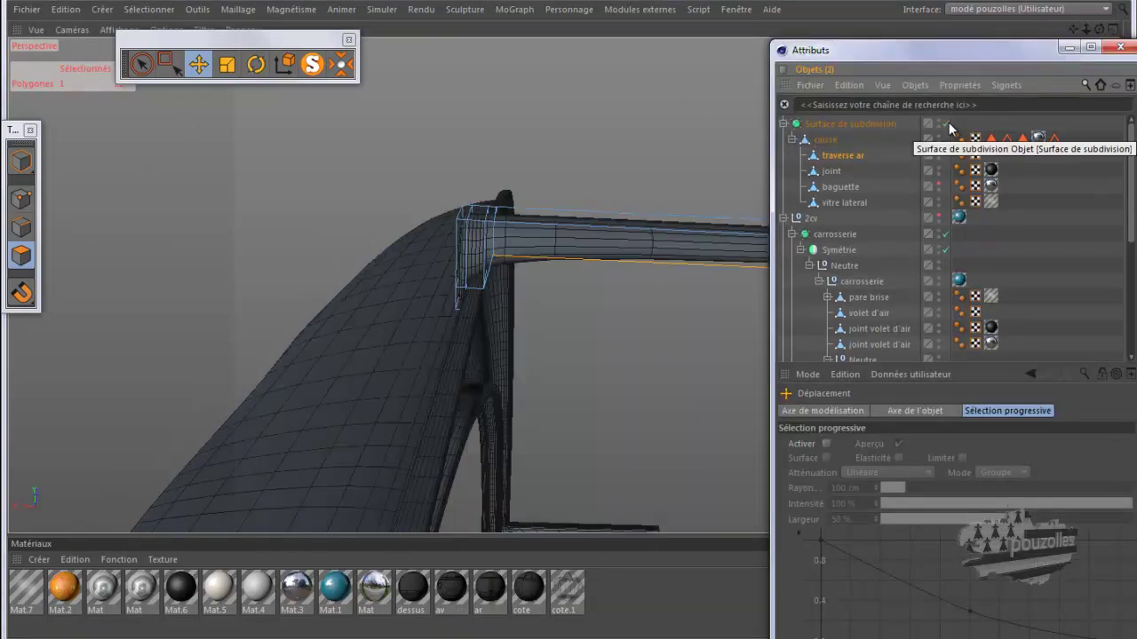
left_click(947, 123)
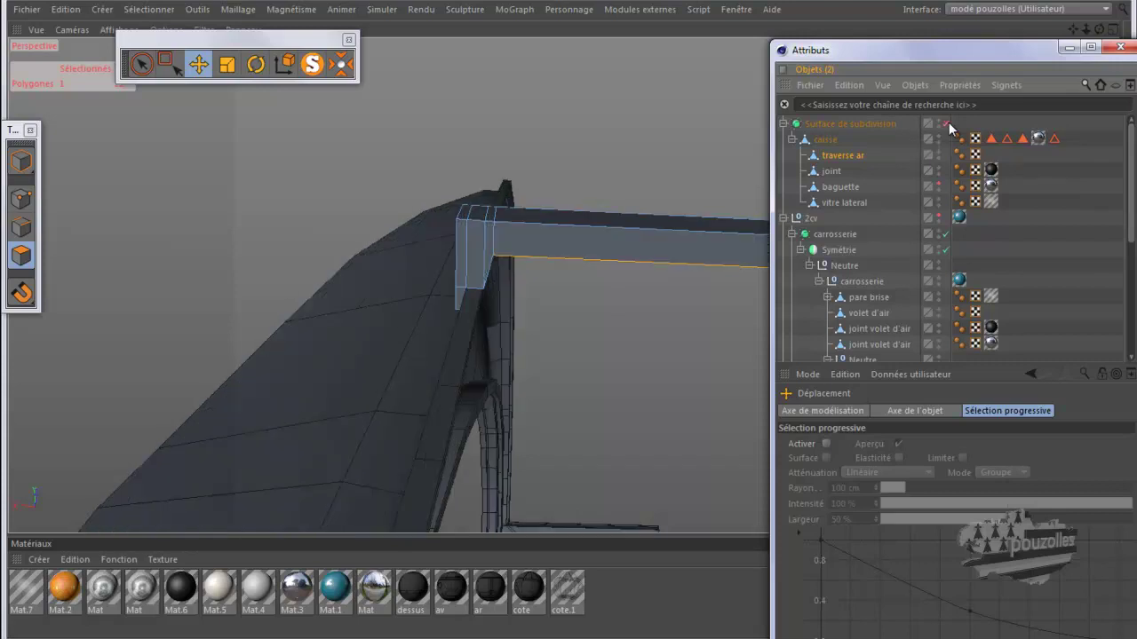
mouse_move(1062, 52)
left_mouse_down()
mouse_move(878, 440)
mouse_move(861, 446)
left_mouse_up()
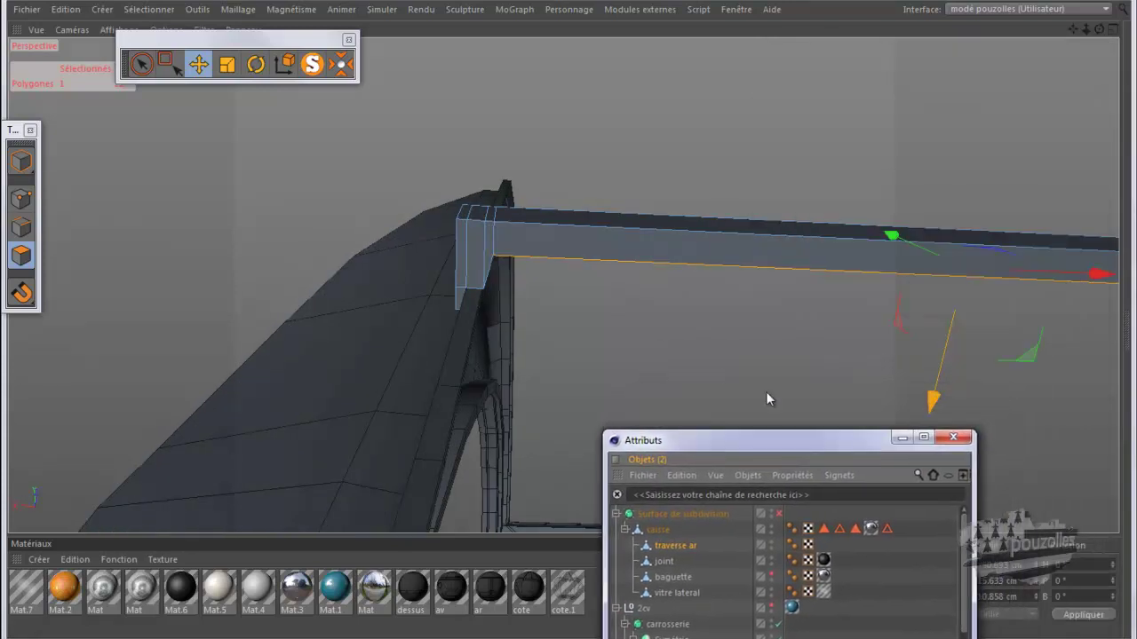
left_click(126, 189)
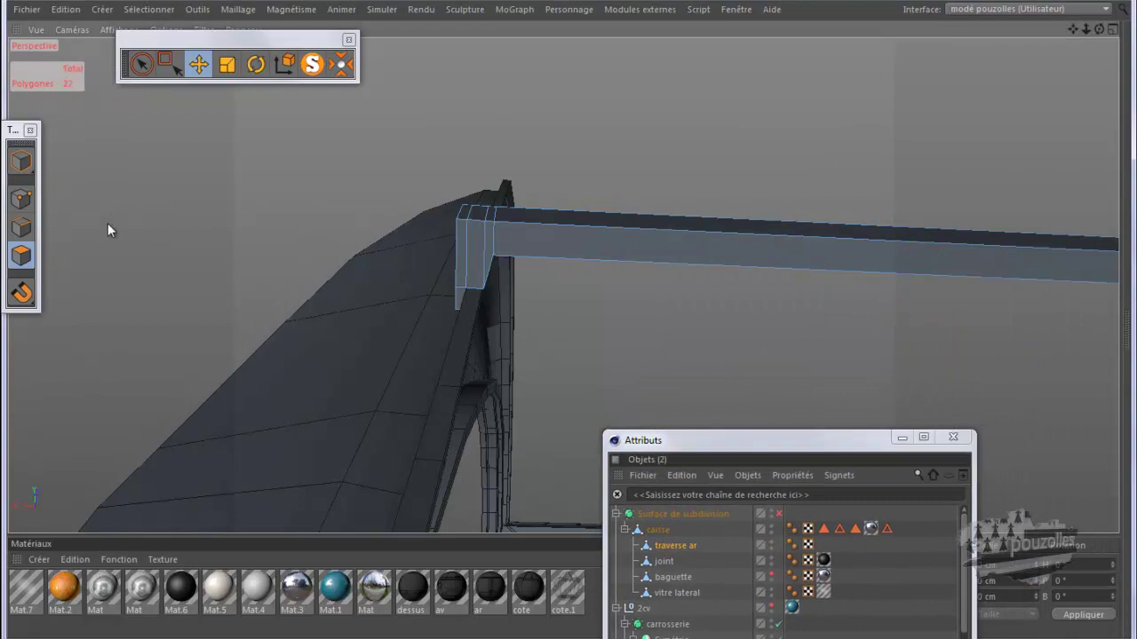
key("k")
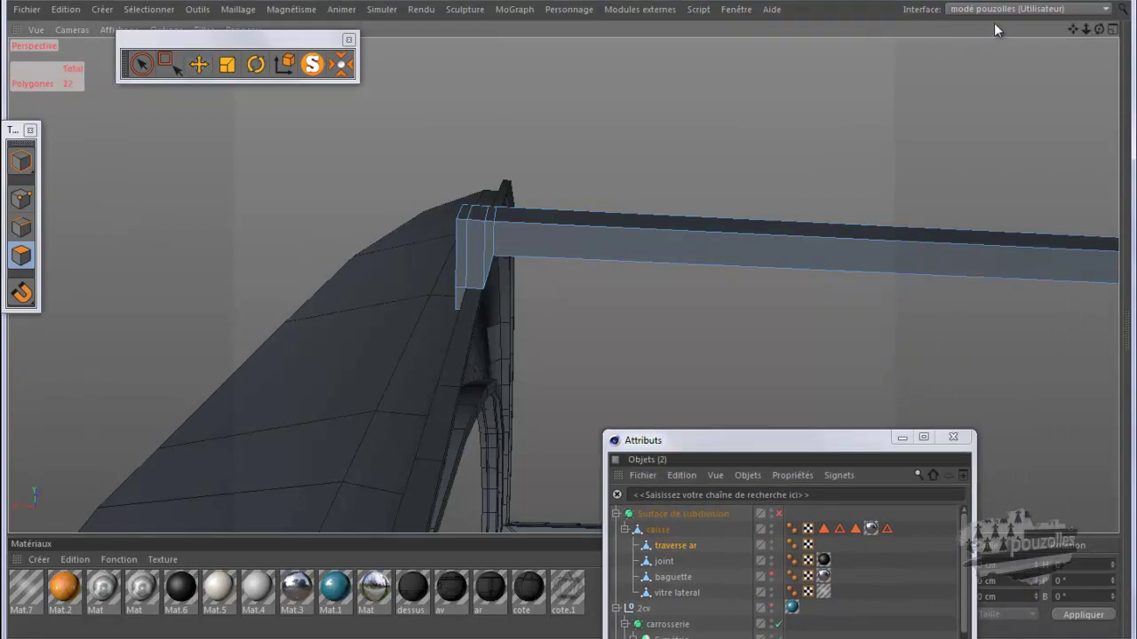
mouse_move(1098, 29)
left_mouse_down()
mouse_move(569, 319)
mouse_move(573, 328)
left_mouse_up()
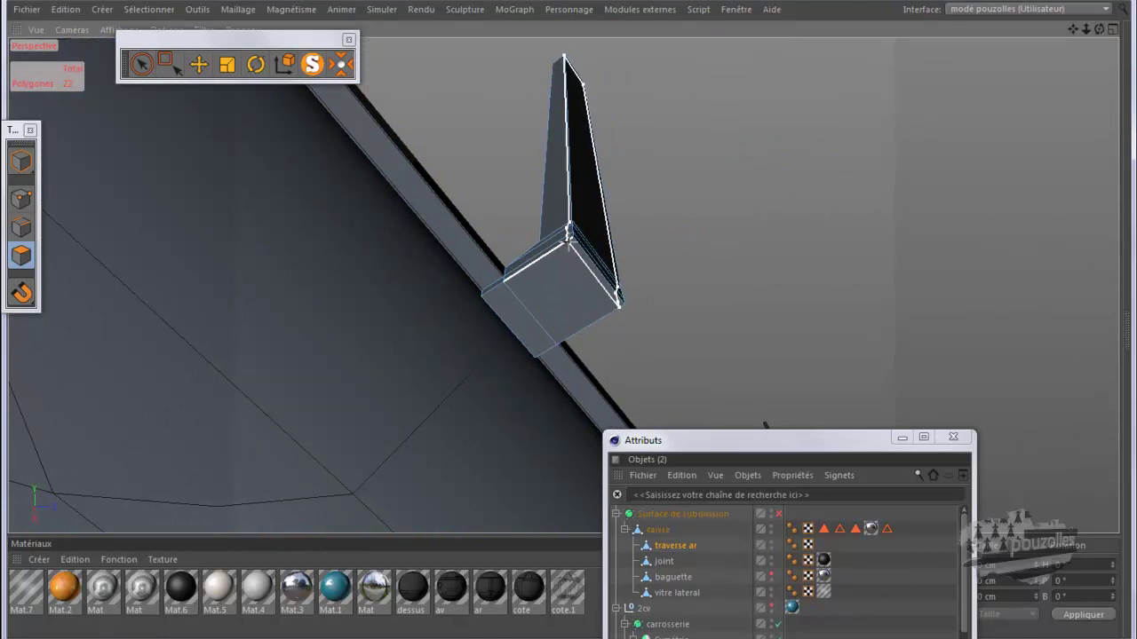
Cut two edge loops on the crossbar's end block and turn Subdivision Surface smoothing on
left_click(569, 238)
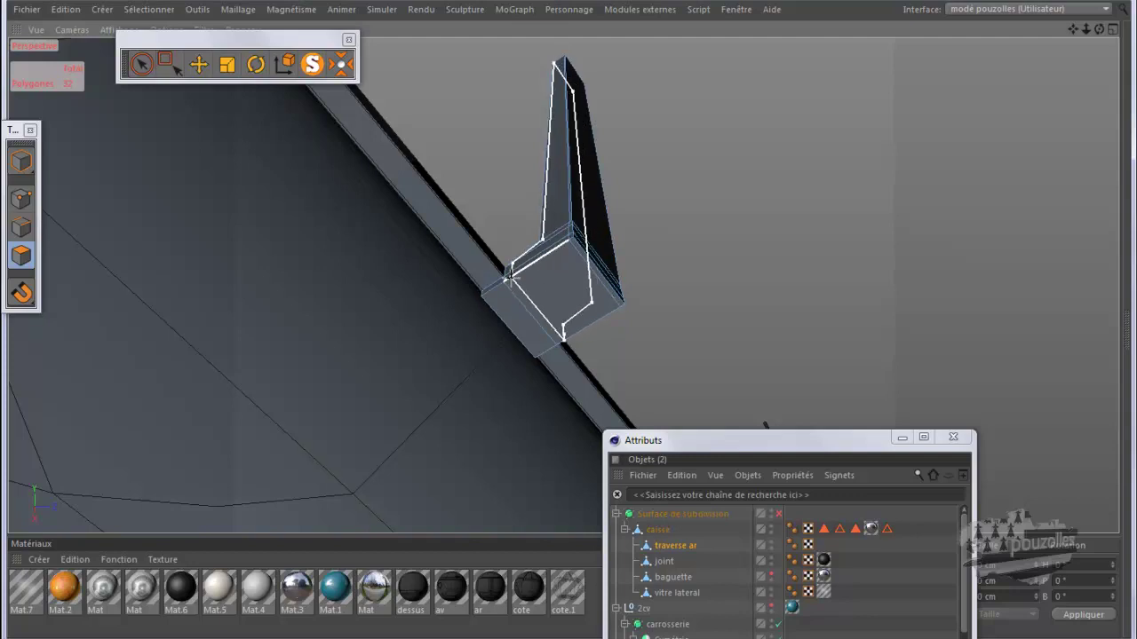
left_click(512, 277)
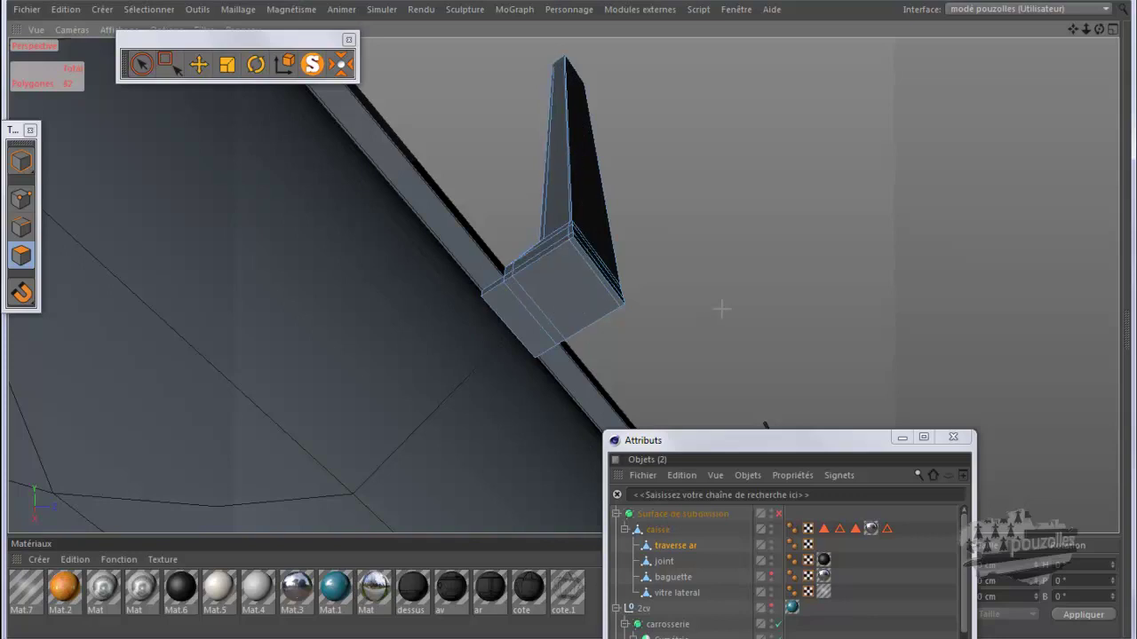
left_click(779, 514)
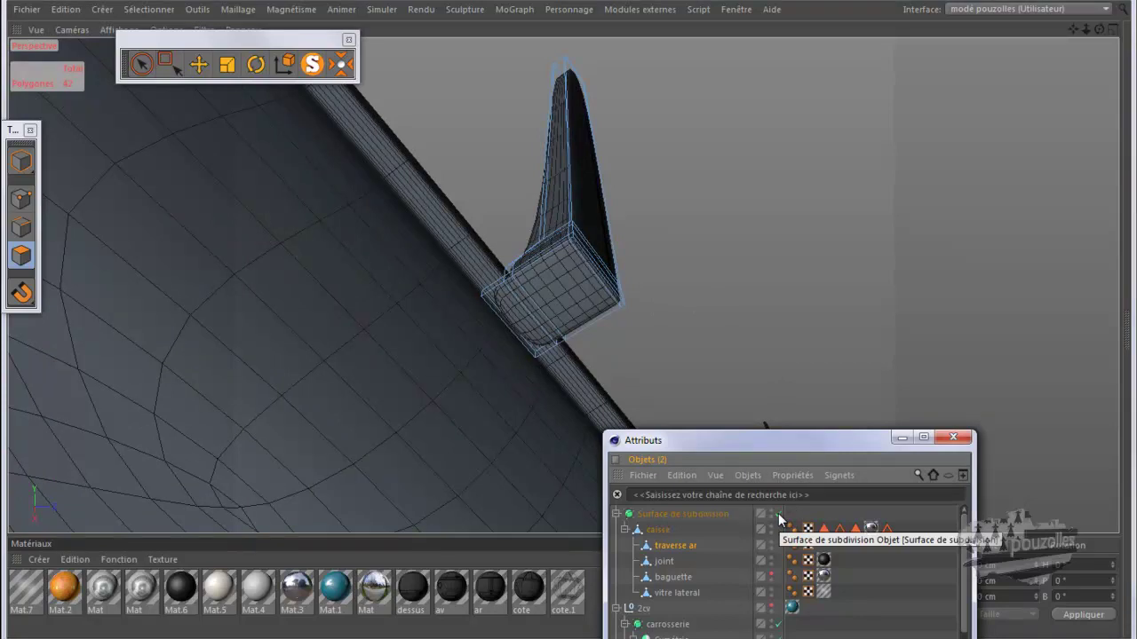
left_click(779, 515)
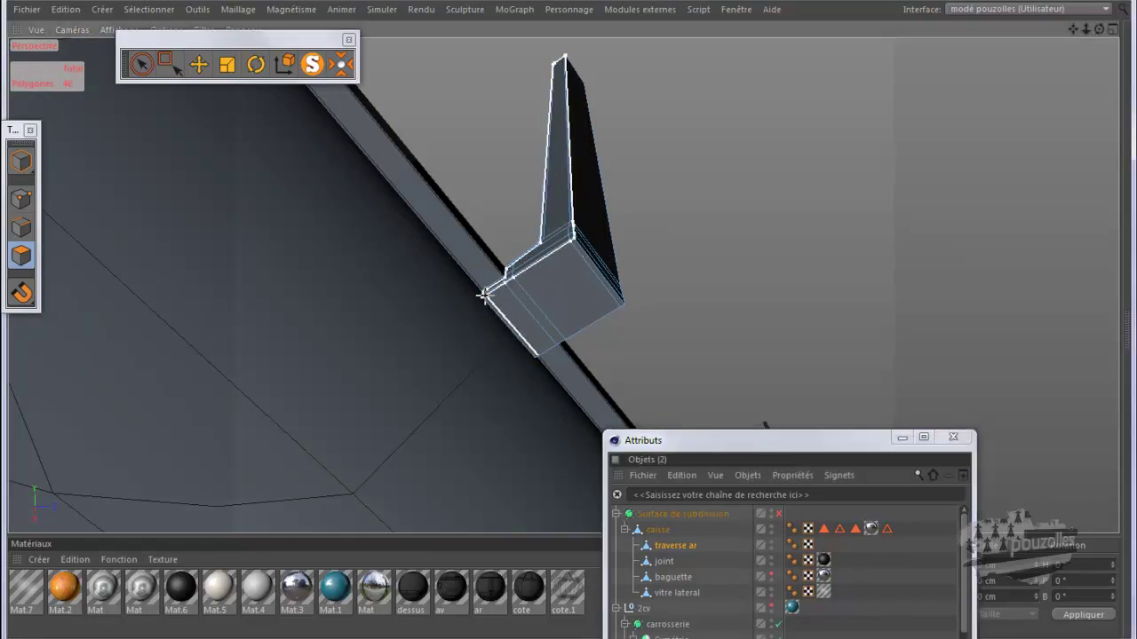
left_click(779, 513)
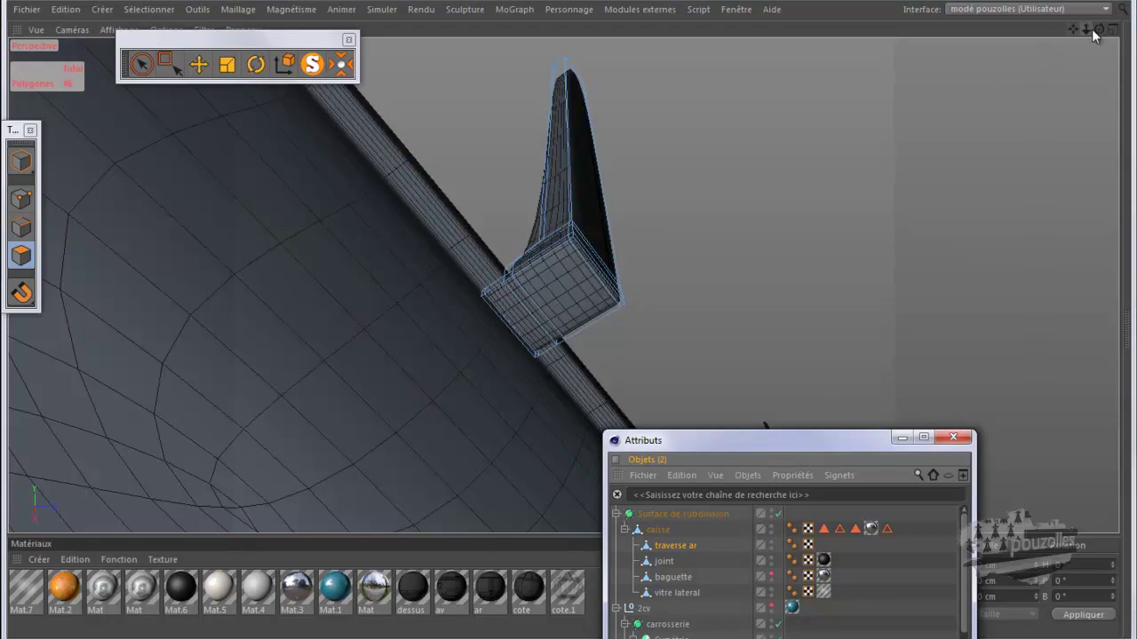
left_click_drag(572, 319, 575, 327, "alt")
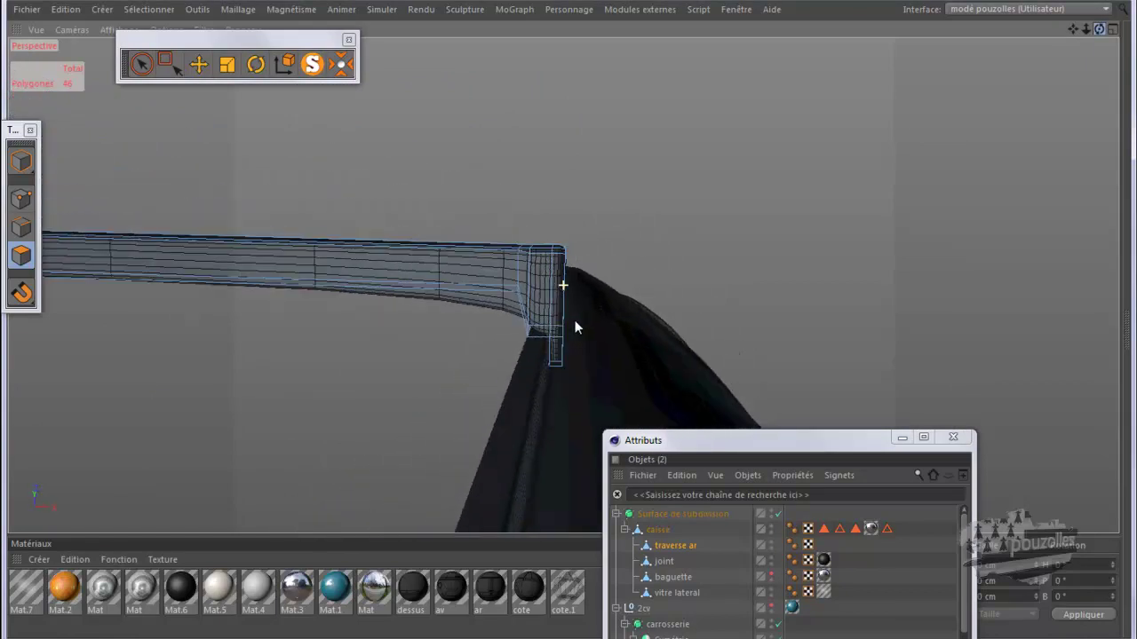
Cut edge loops into the vertical post and beam, undoing the extra loop at the joint
left_click_drag(551, 351, 525, 320, "alt")
left_click(521, 325)
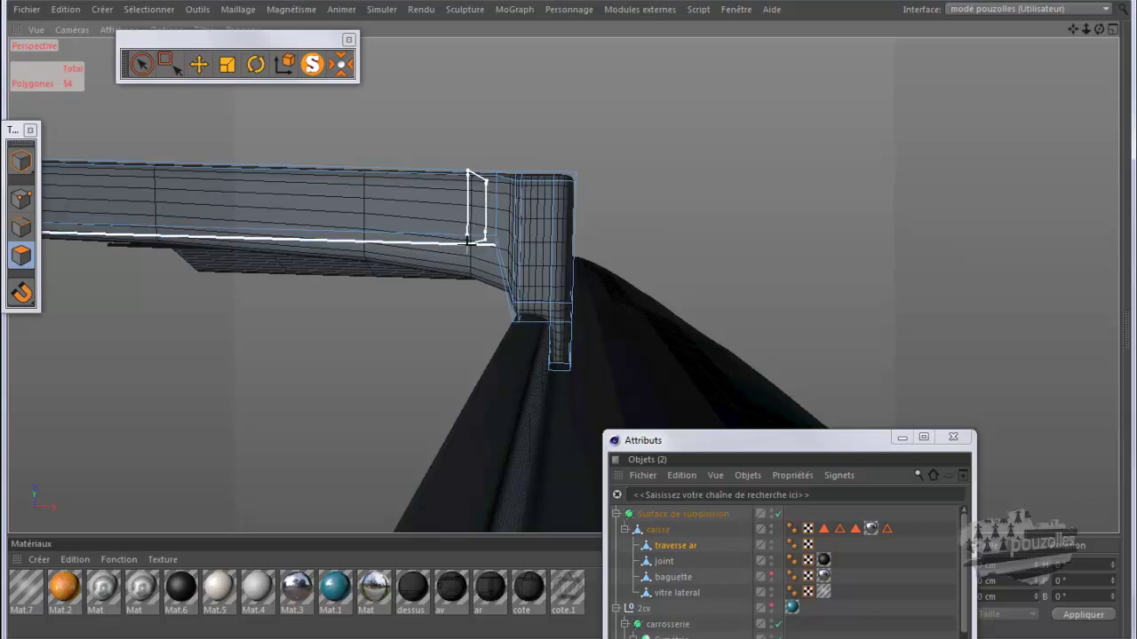
left_click(468, 241)
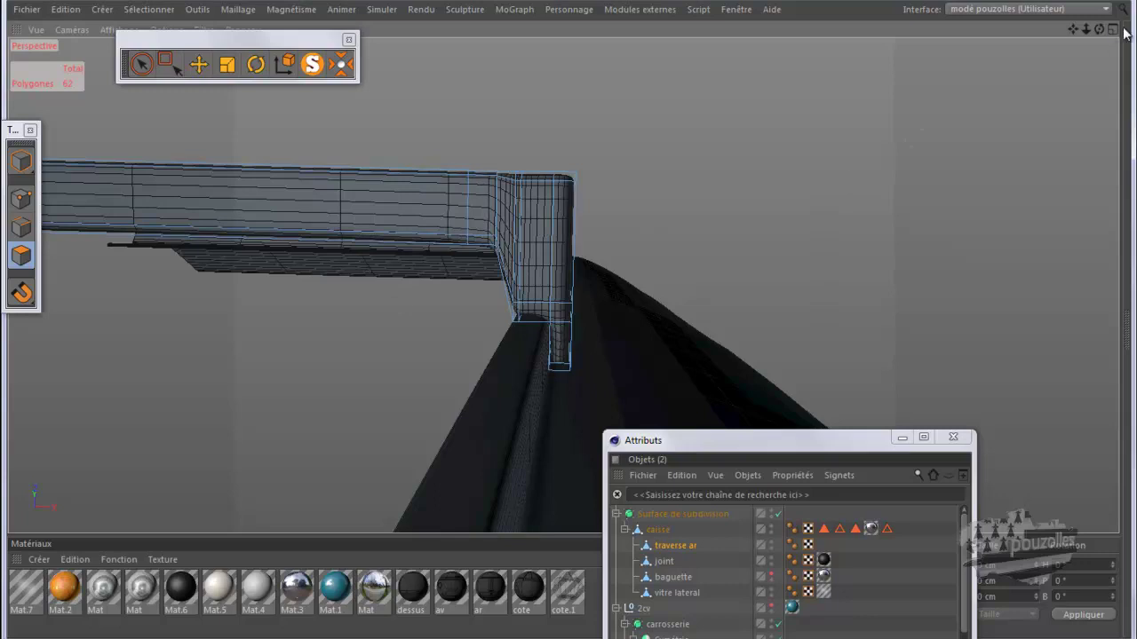
mouse_move(569, 323)
left_mouse_down("alt")
mouse_move(562, 304)
mouse_move(566, 316)
left_mouse_up("alt")
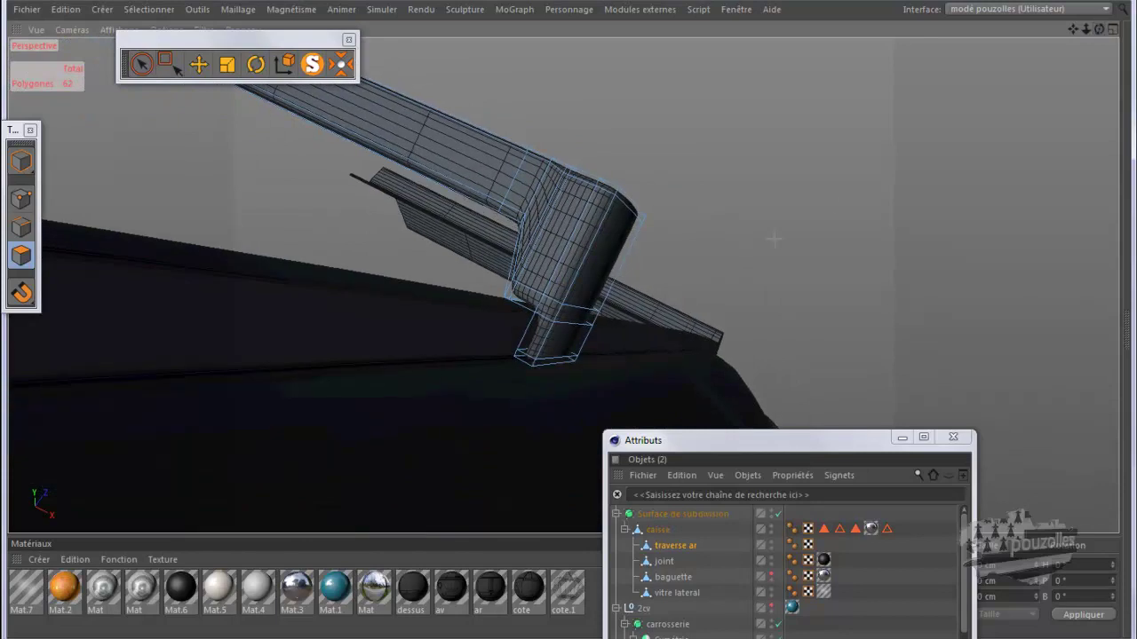
left_click(526, 359)
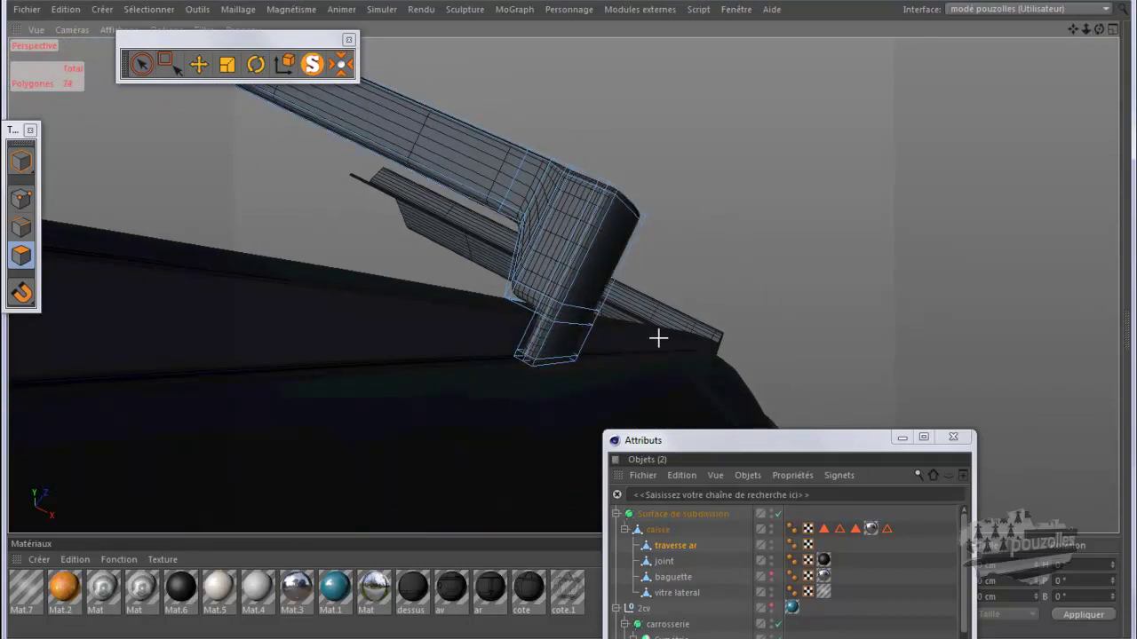
scroll(520, 325, "up", 3)
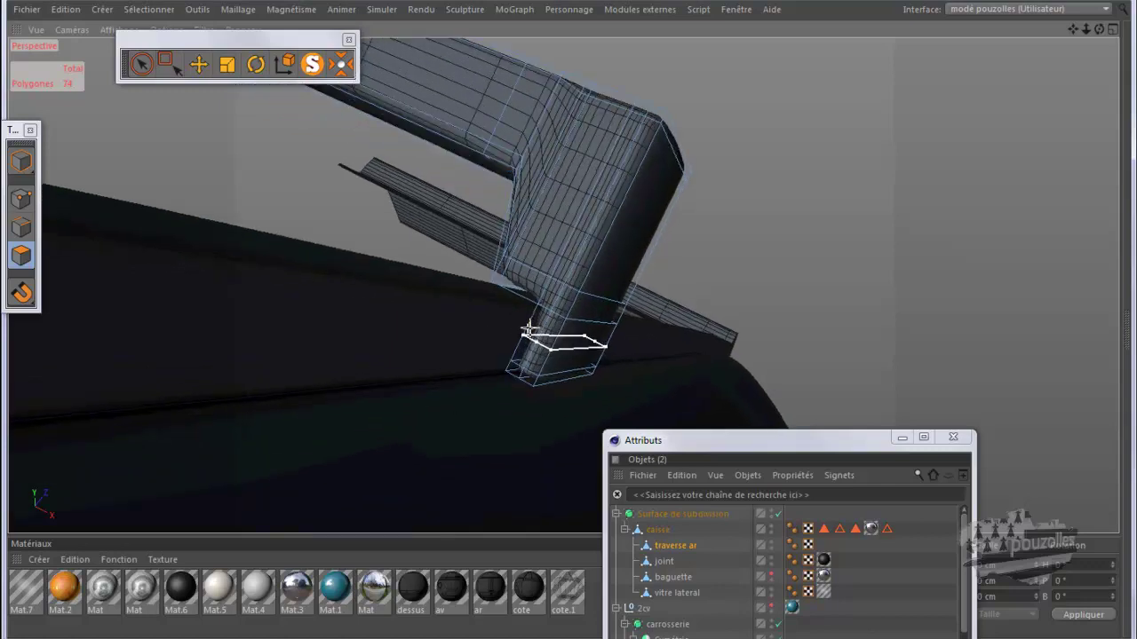
scroll(524, 327, "up", 2)
left_click(66, 9)
left_click(84, 30)
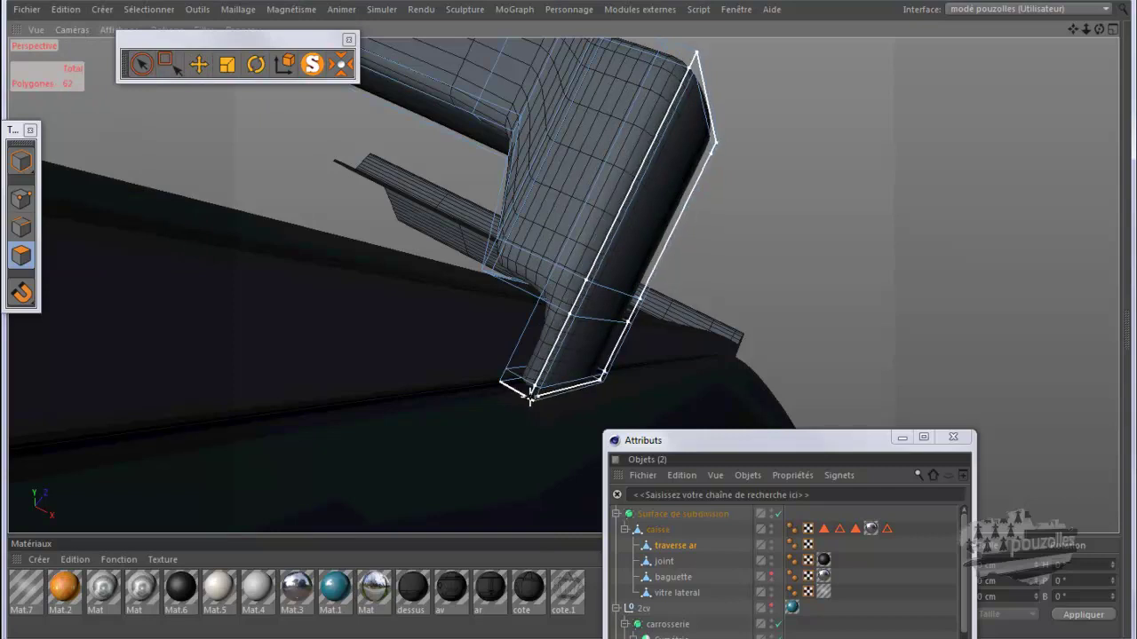
Add two more edge loops around the crossbar leg near its bend
left_click_drag(524, 393, 504, 382)
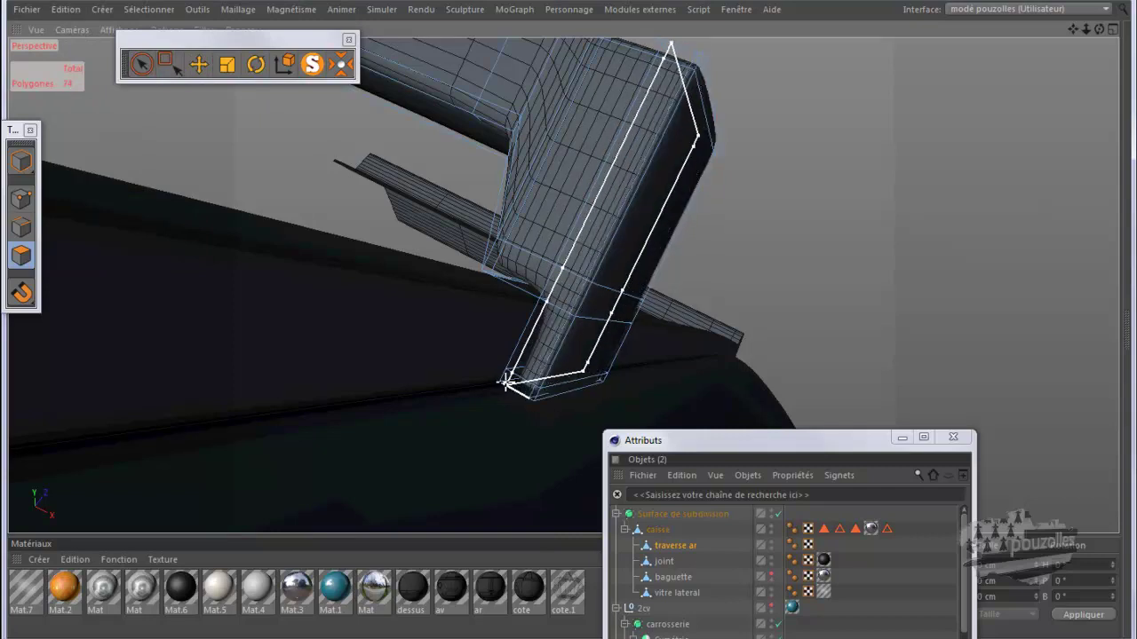
left_click(503, 382)
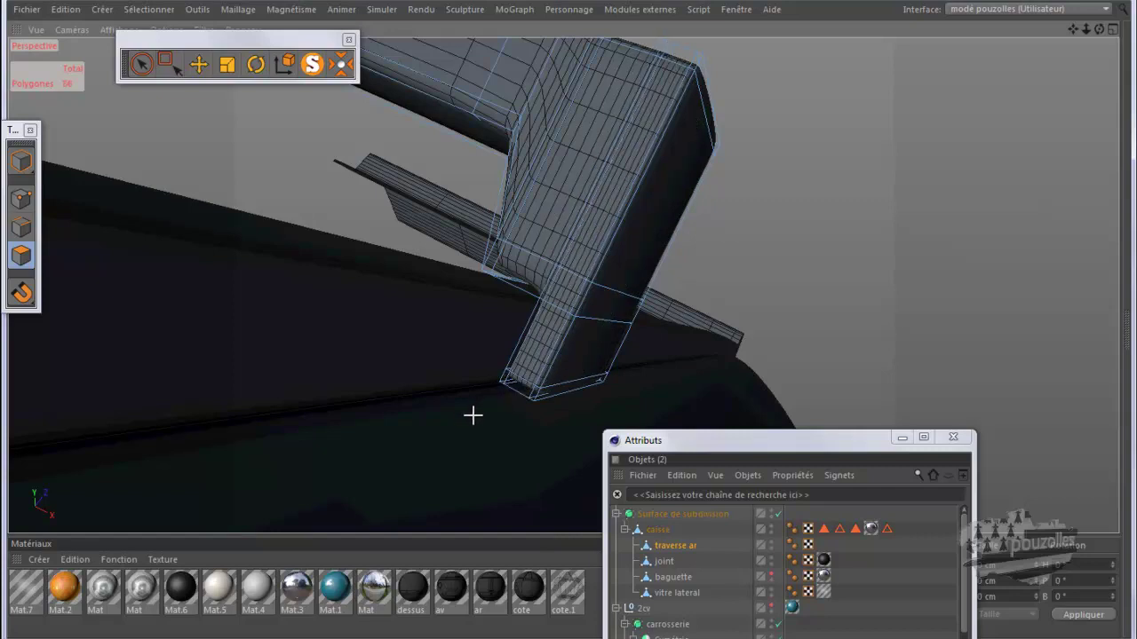
left_click_drag(473, 415, 474, 419, "alt")
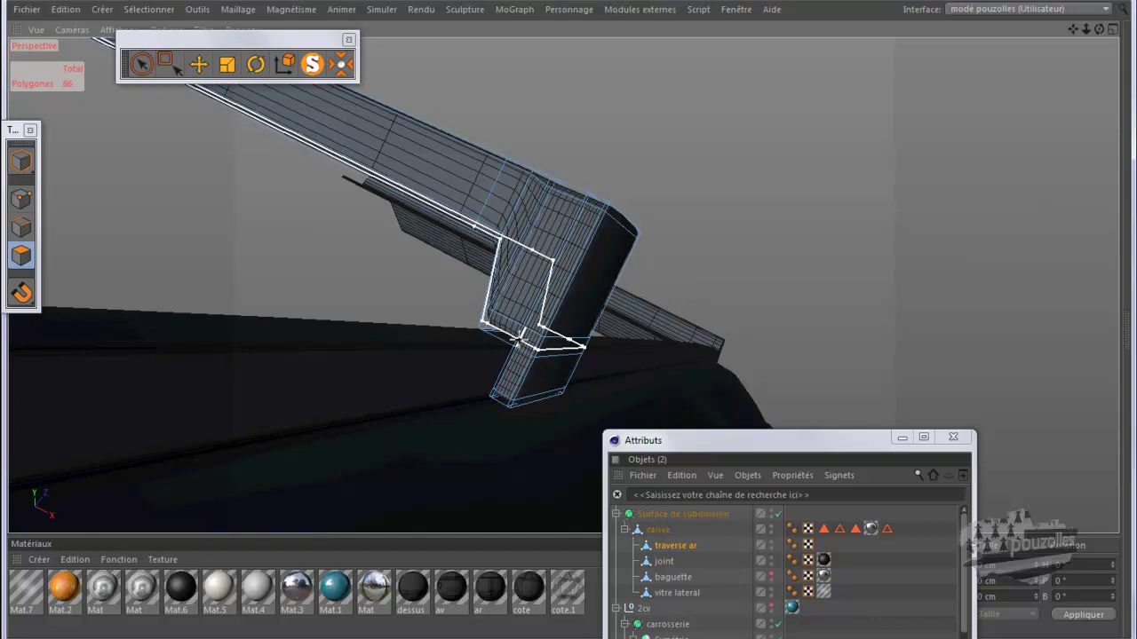
left_click(518, 338)
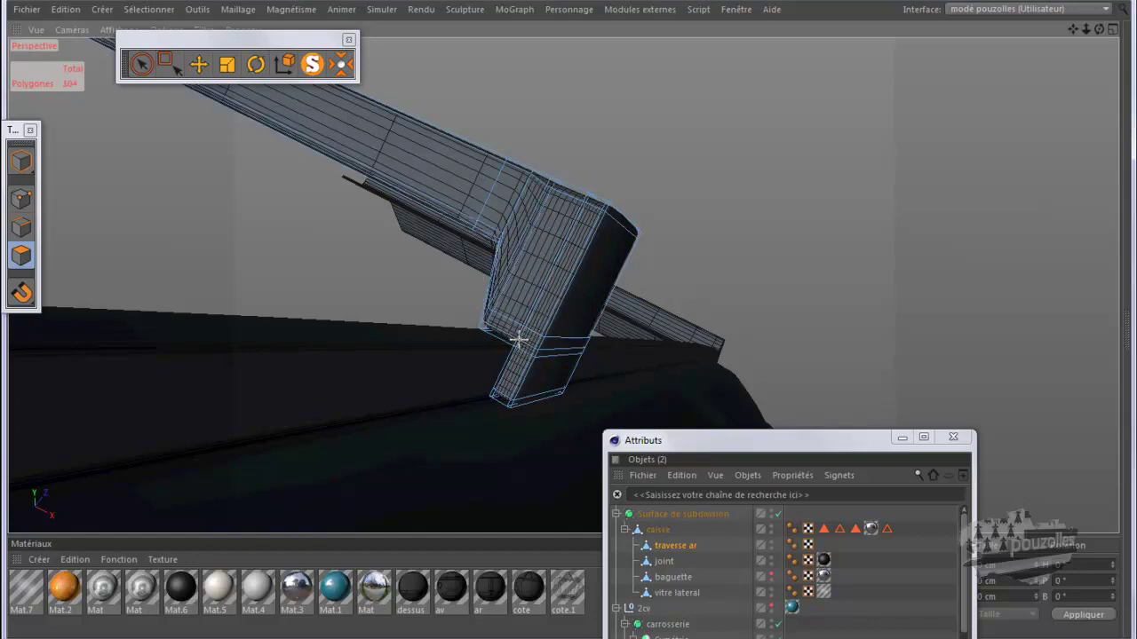
left_click_drag(533, 267, 506, 302, "alt")
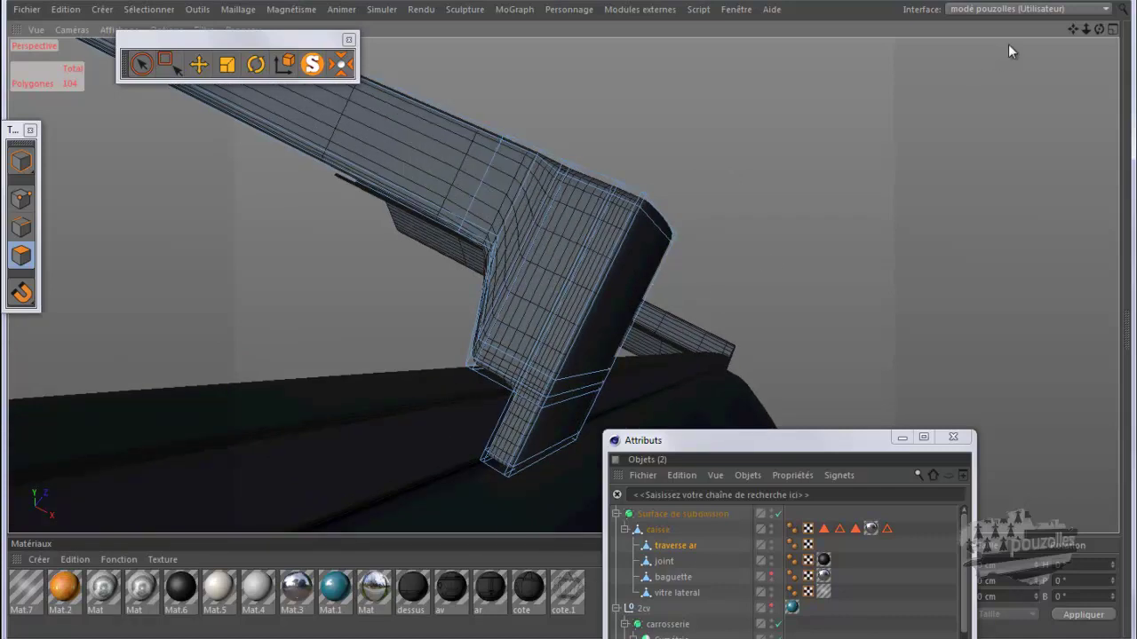
mouse_move(571, 337)
left_mouse_down("alt")
mouse_move(583, 325)
mouse_move(568, 323)
left_mouse_up("alt")
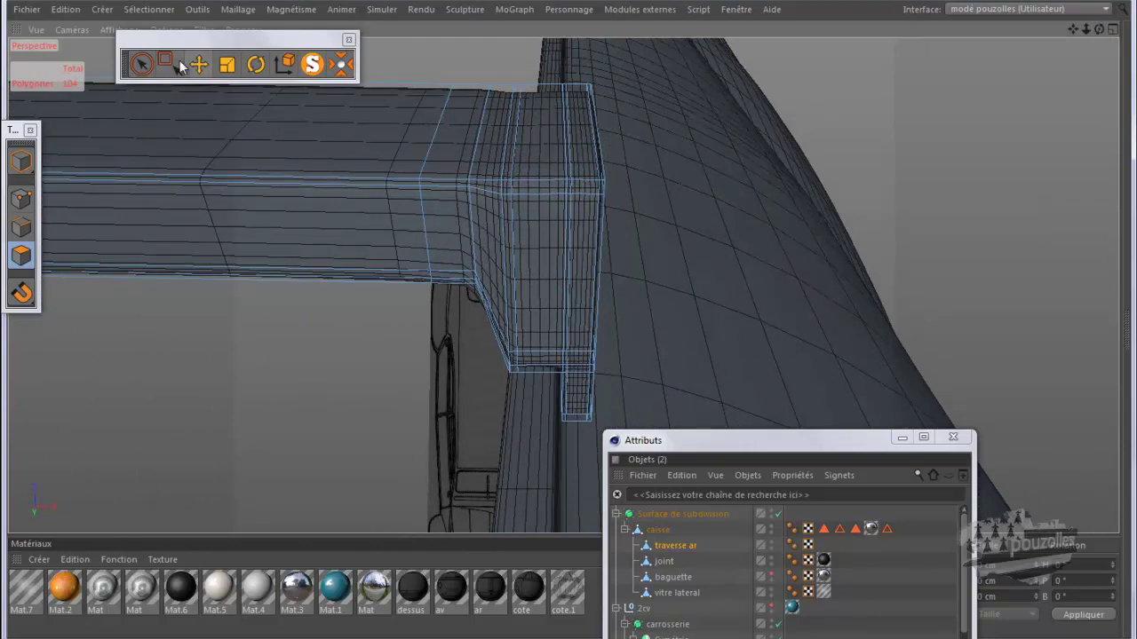
Undo the recent edge loop cuts on the crossbar and turn subdivision smoothing off
left_click(63, 9)
left_click(83, 33)
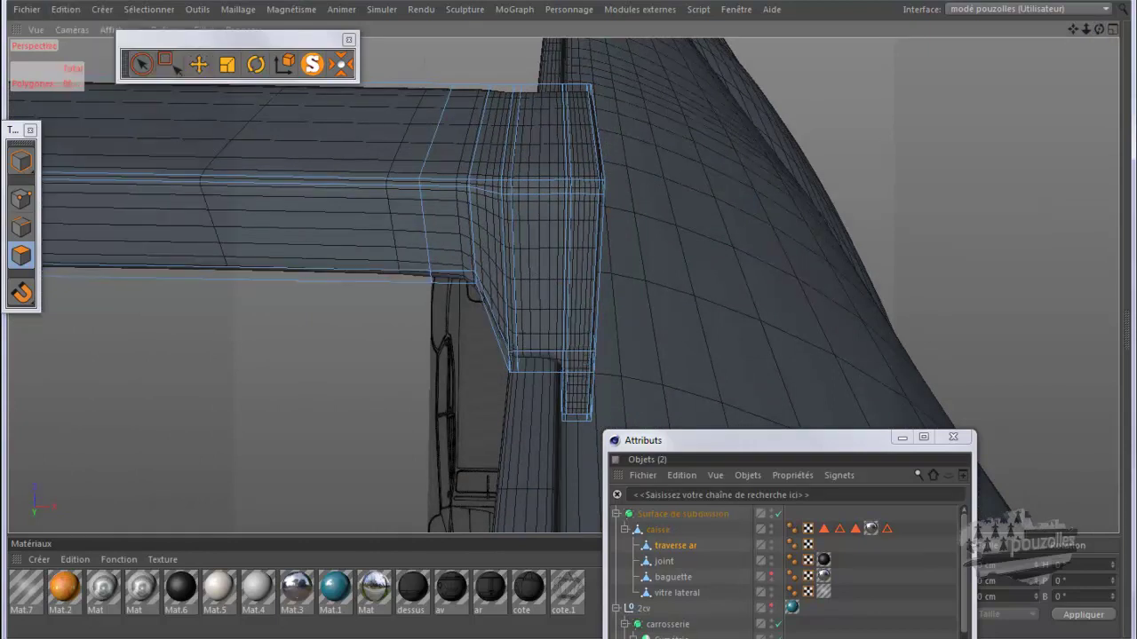
key("ctrl+z")
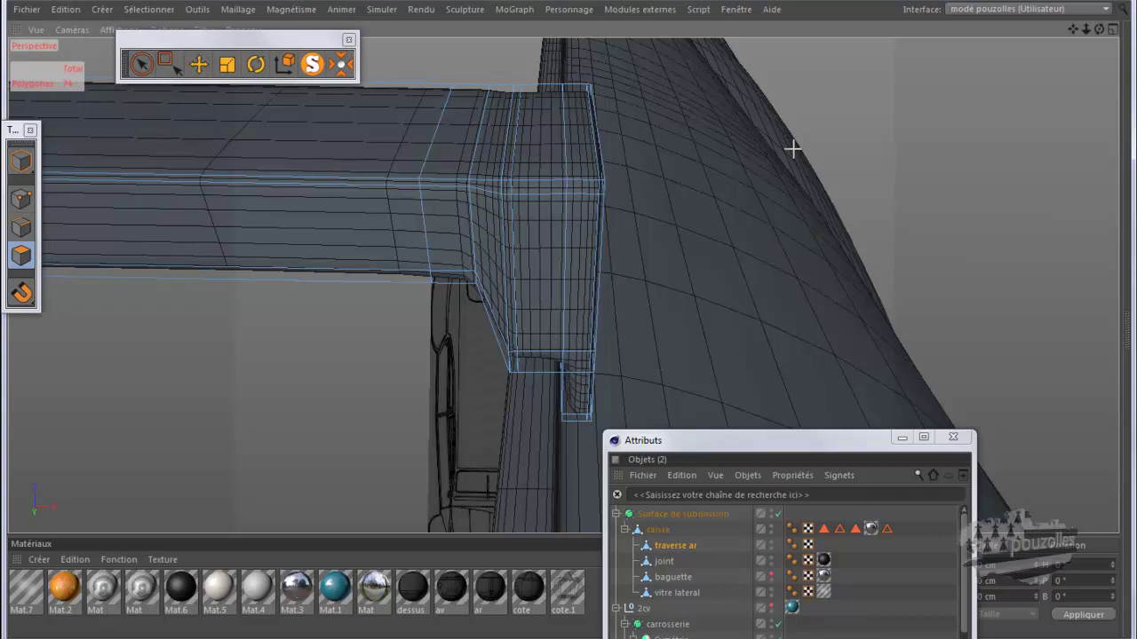
key("ctrl+z")
key("ctrl+z")
key("ctrl+z")
key("ctrl+z")
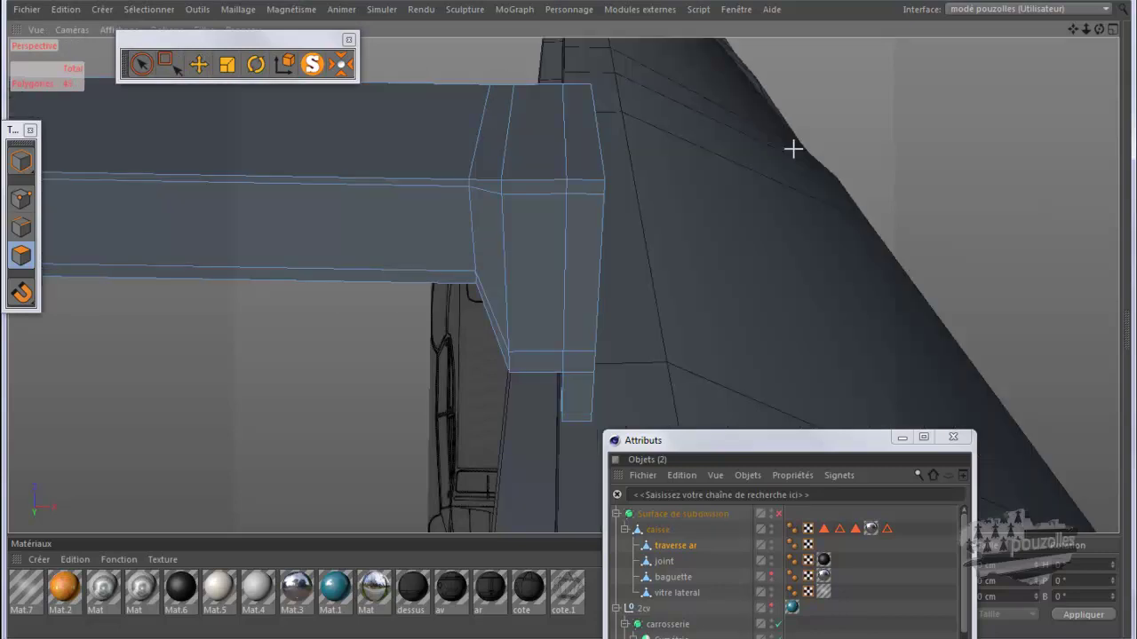
key("q")
key("q")
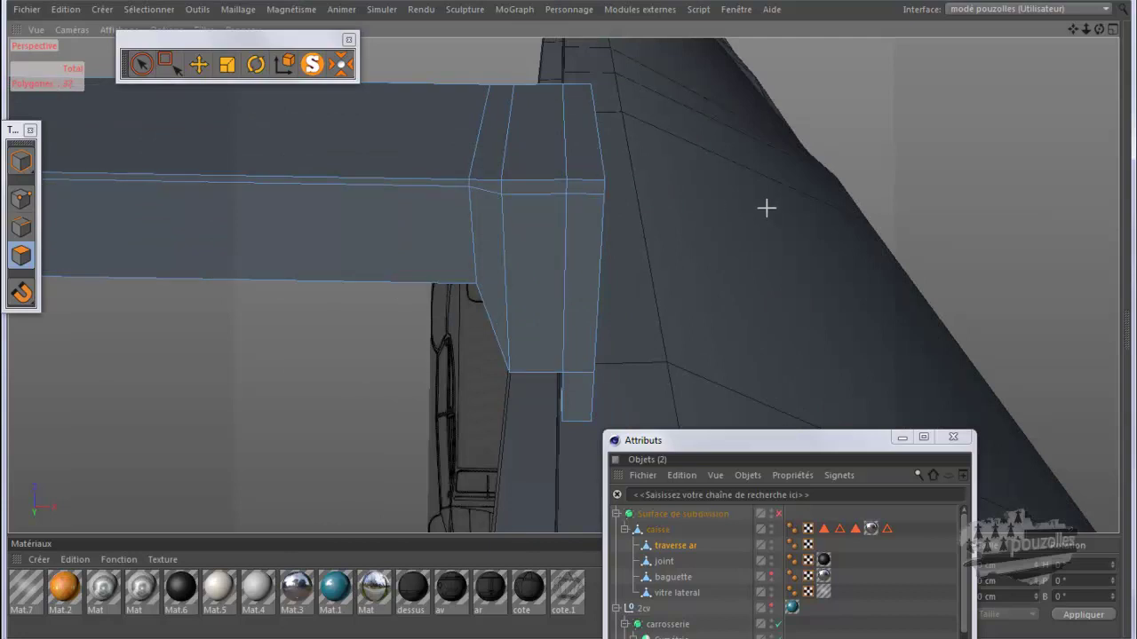
key("ctrl+z")
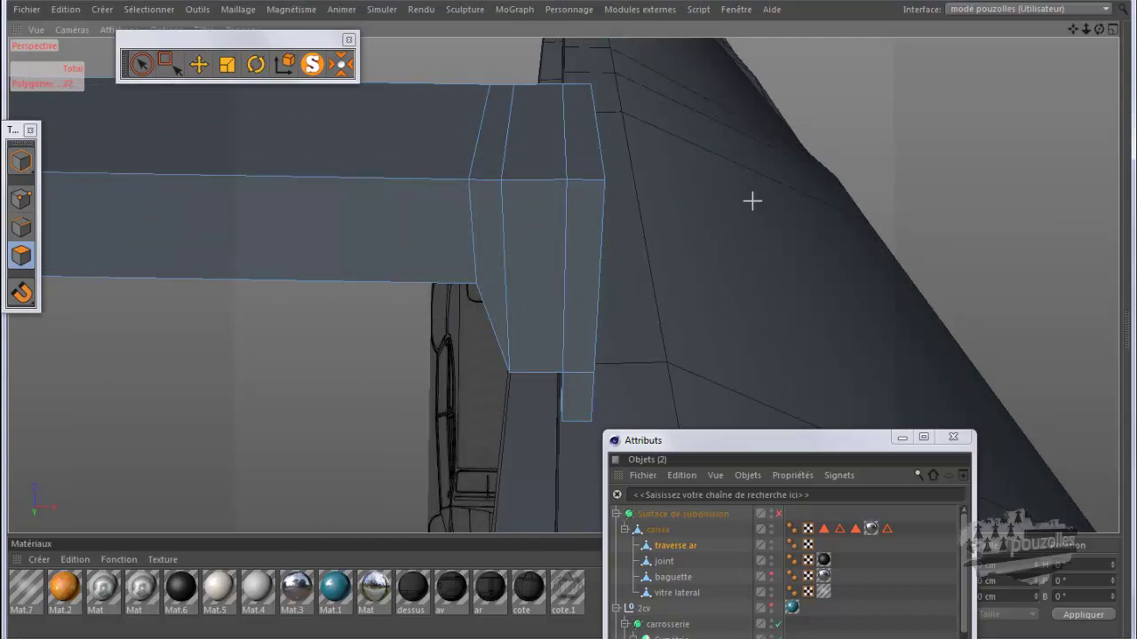
Set the Knife mode to Plan and bring the crossbar leg into view
left_click_drag(754, 441, 882, 88)
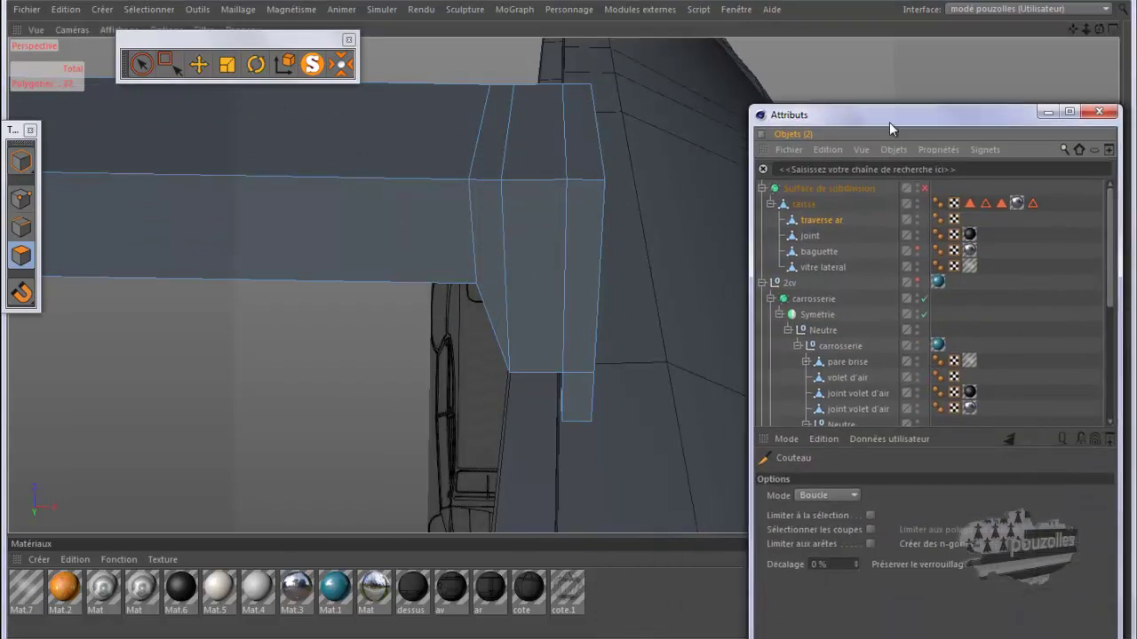
left_click(797, 465)
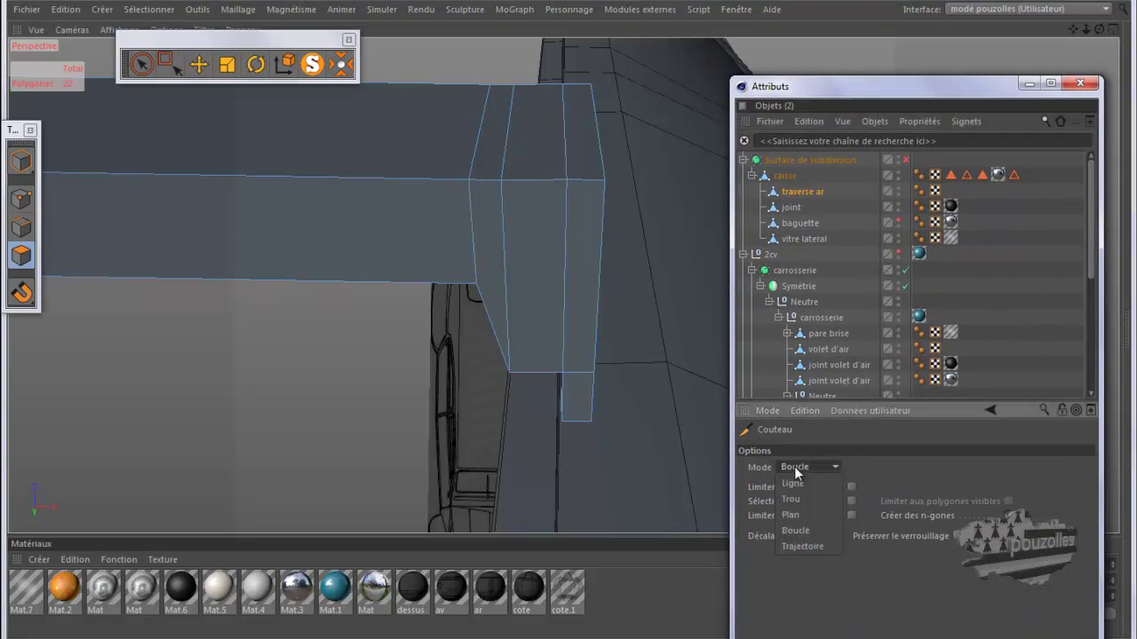
left_click(802, 519)
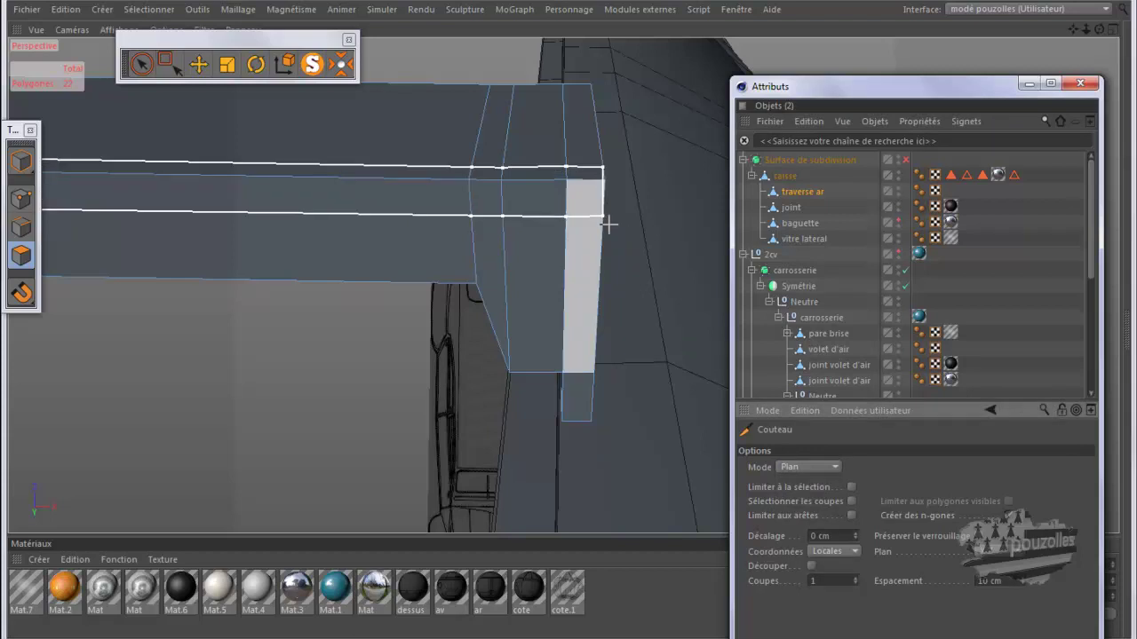
mouse_move(545, 320)
left_mouse_down("alt")
mouse_move(569, 329)
mouse_move(554, 326)
mouse_move(589, 291)
mouse_move(558, 322)
mouse_move(541, 308)
mouse_move(563, 324)
left_mouse_up("alt")
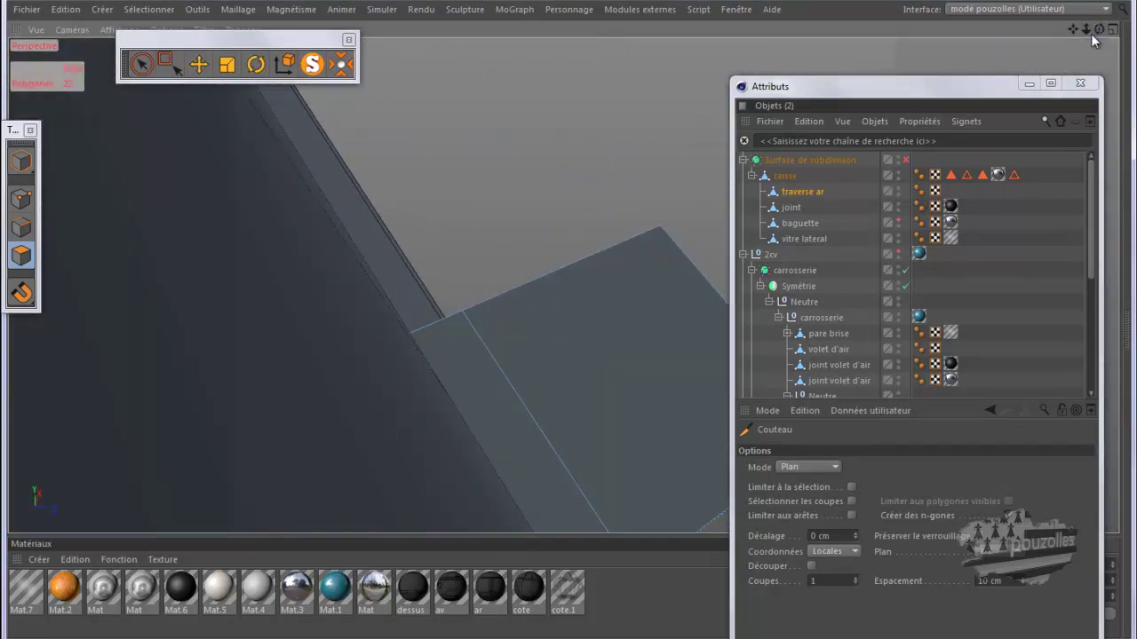
left_click_drag(1091, 34, 1090, 34)
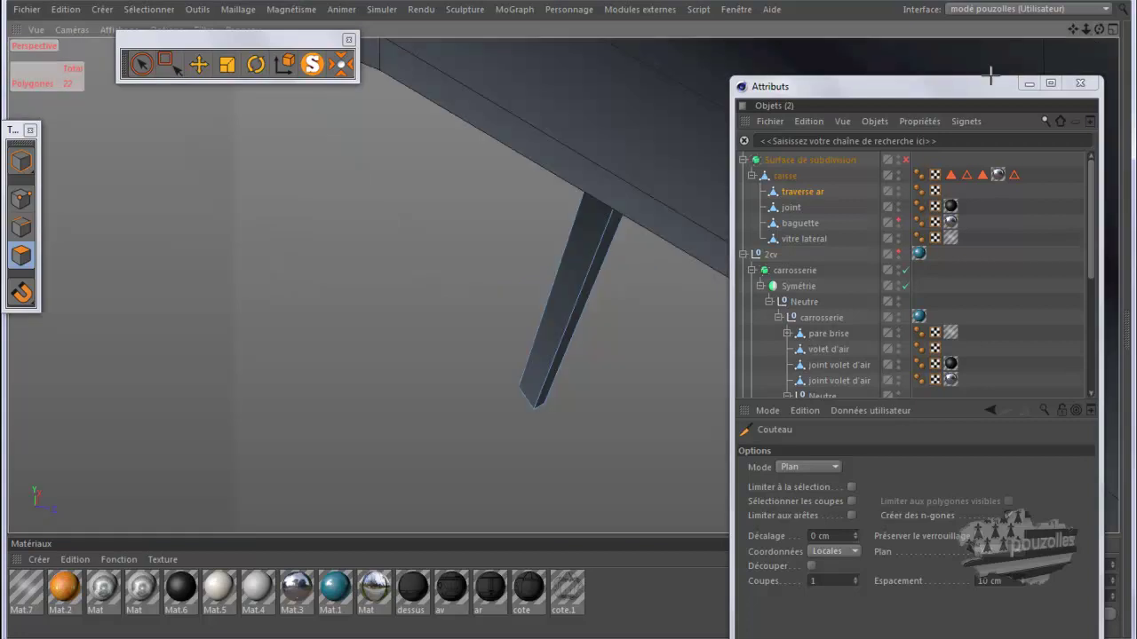
left_click_drag(567, 322, 570, 321, "alt")
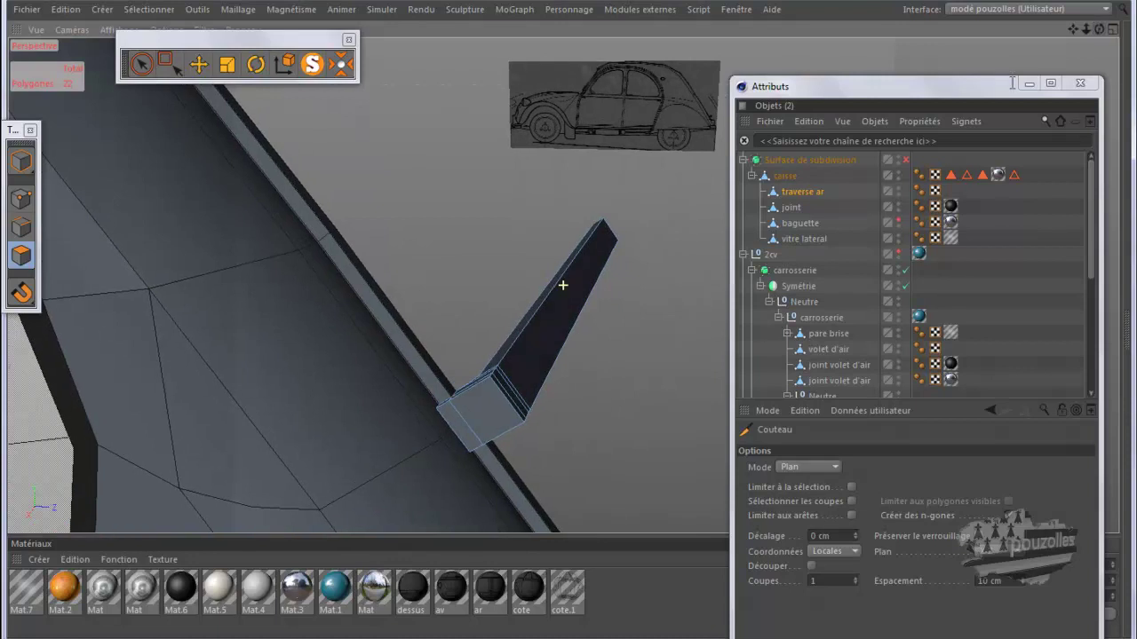
left_click_drag(502, 433, 459, 413, "alt")
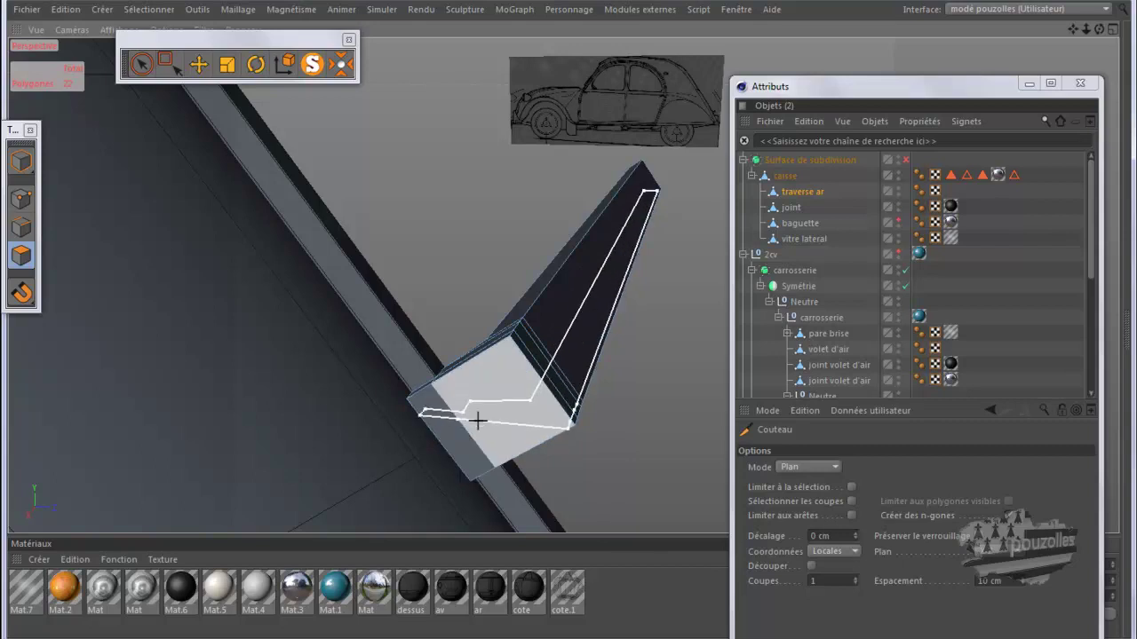
Try World and Camera cutting-plane orientations for the knife, then set it back to Local
left_click(831, 552)
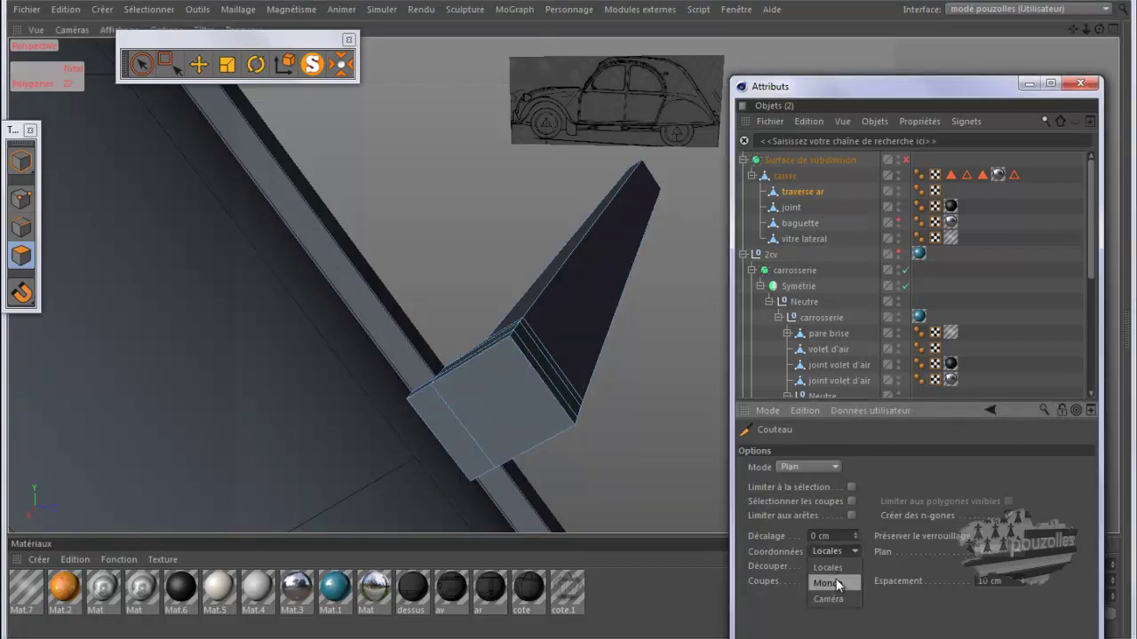
left_click(836, 584)
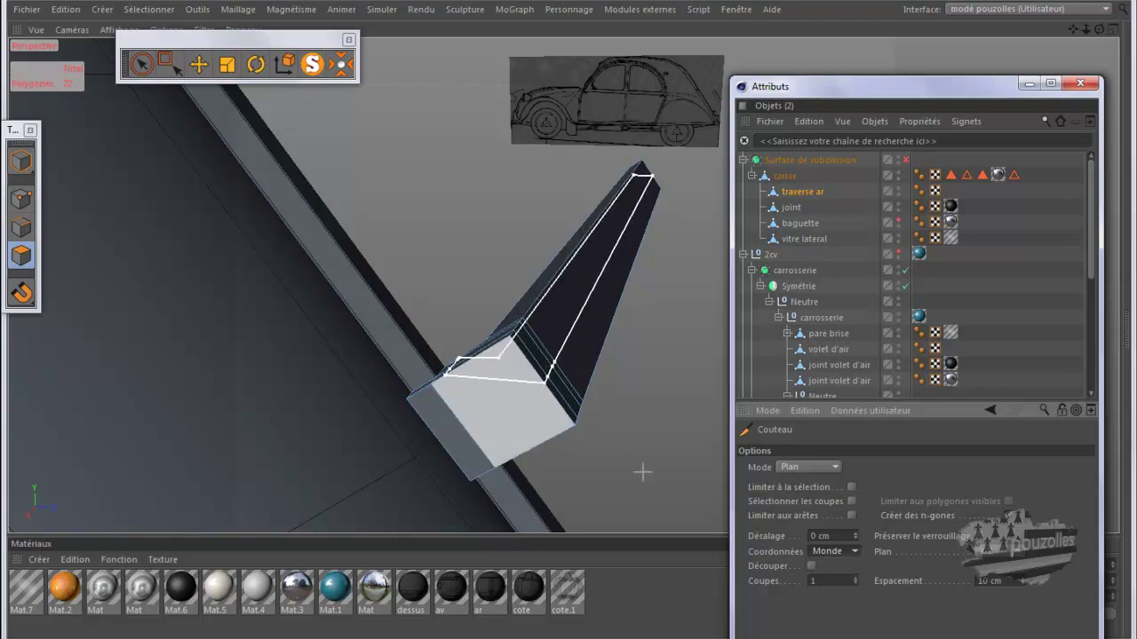
left_click(839, 551)
left_click(830, 599)
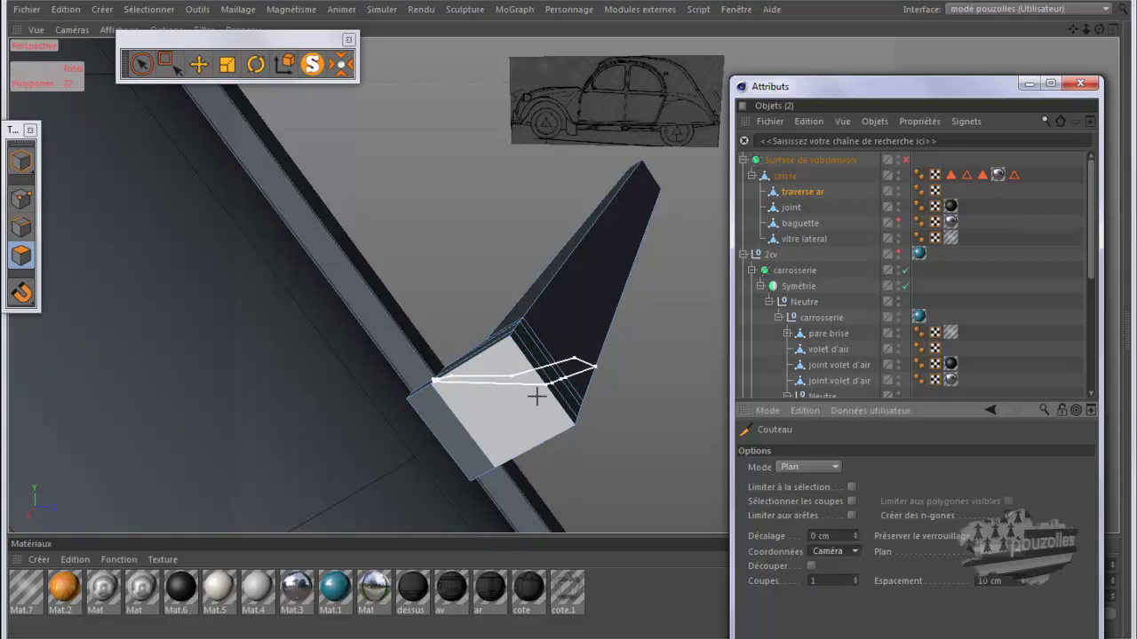
left_click(843, 553)
left_click(830, 563)
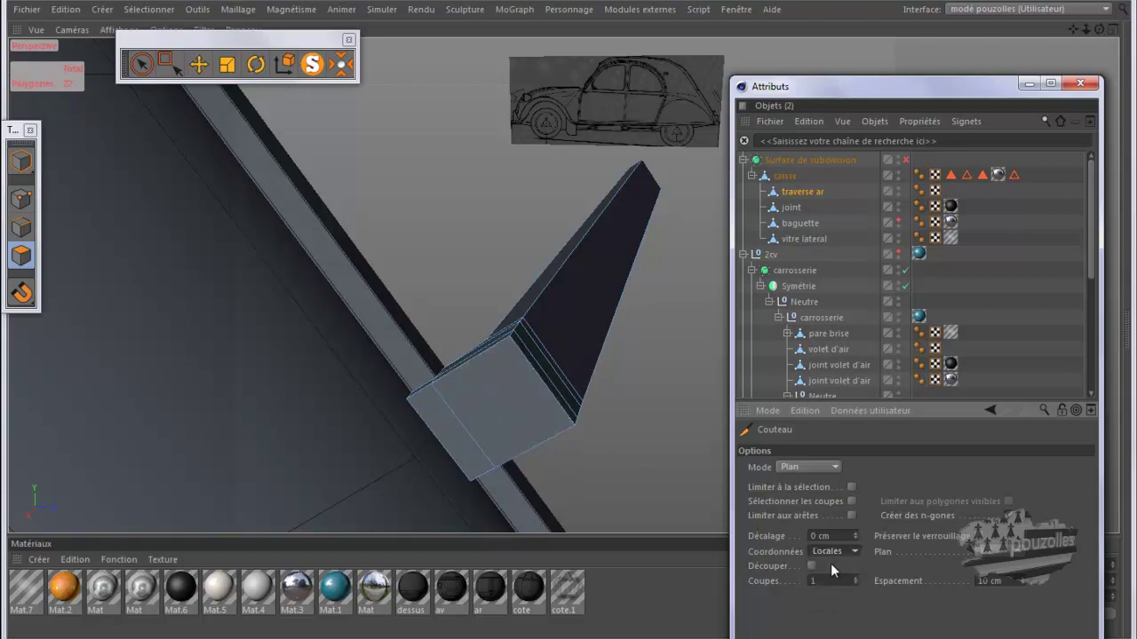
Toggle the knife's Découper split option on and off, then return the mode to Boucle
left_click(811, 566)
left_click(812, 565)
left_click(825, 467)
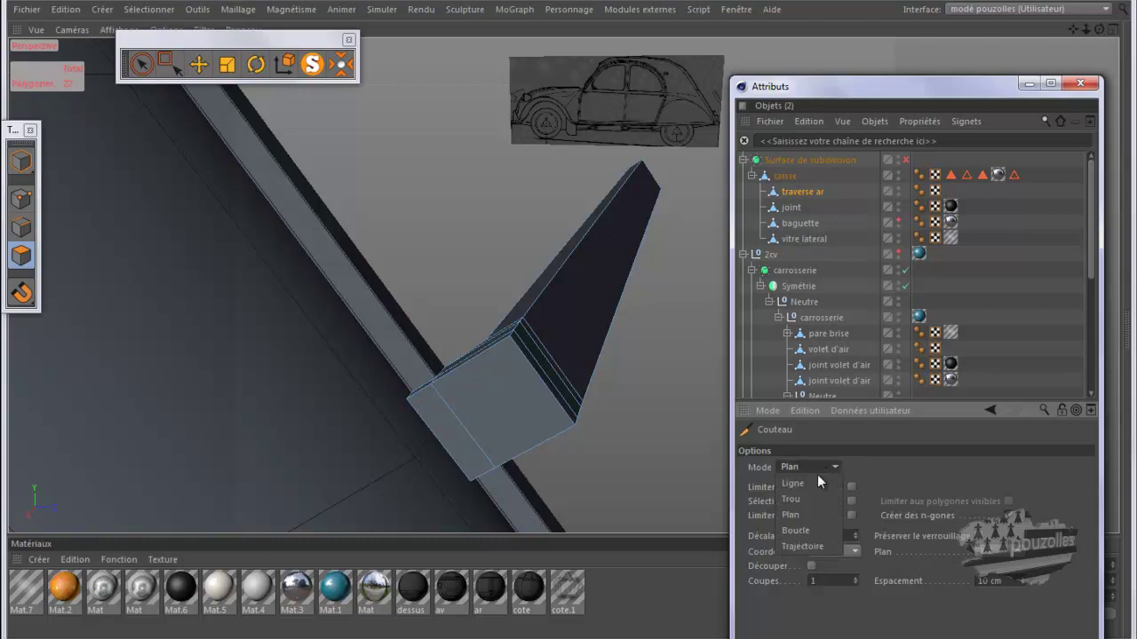
Cut two edge loops across the crossbar leg's end block, raising the mesh from 22 to 46 polygons
left_click(794, 513)
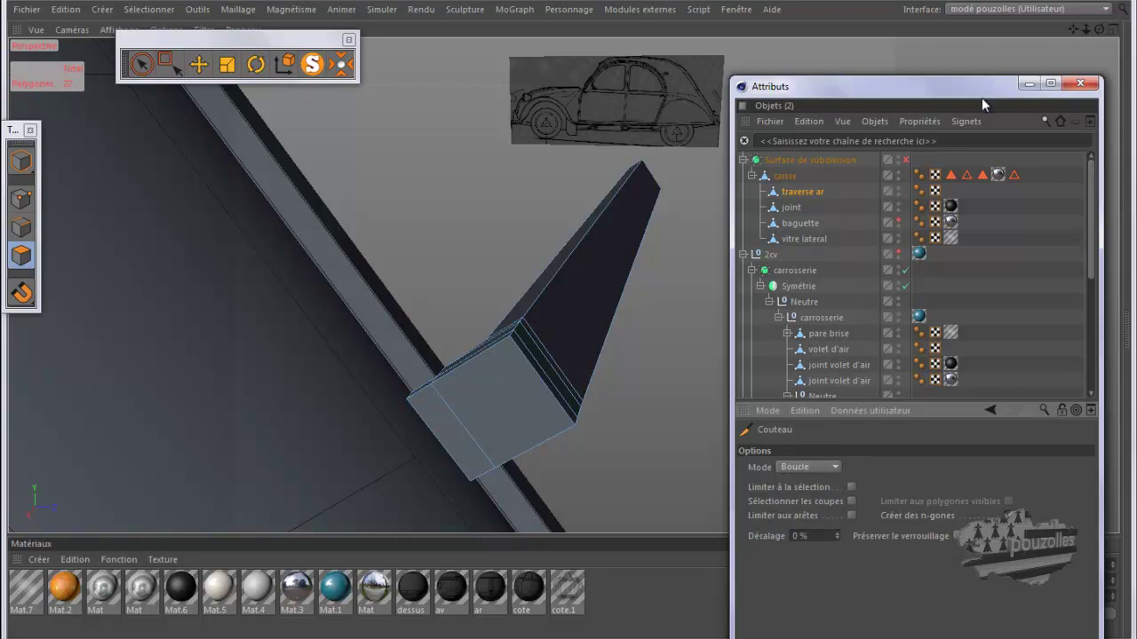
left_click(1028, 83)
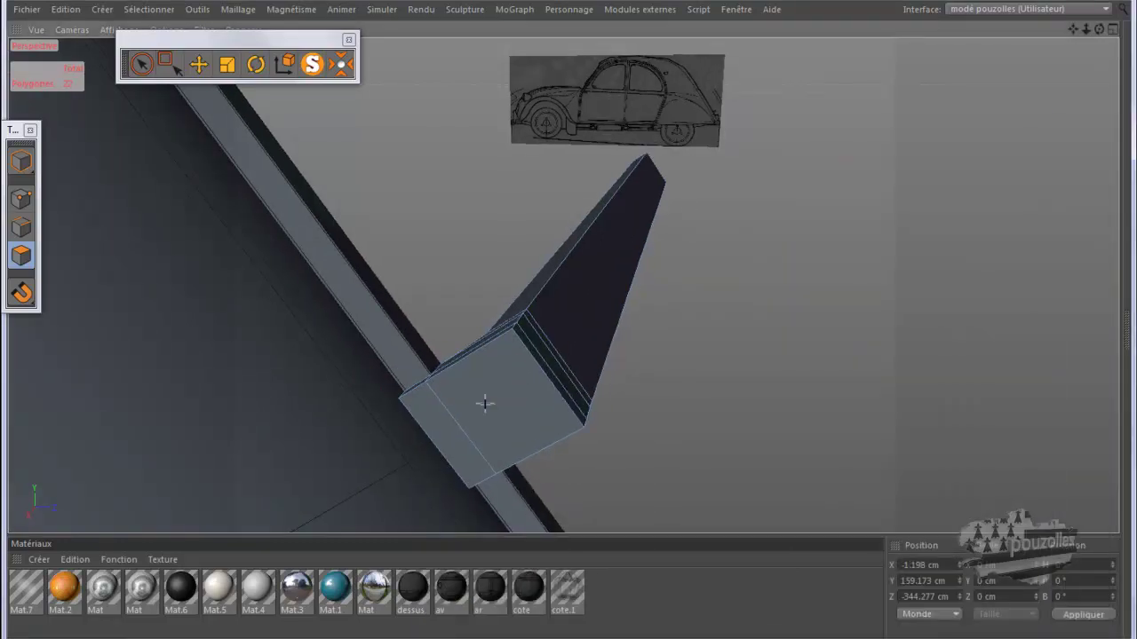
scroll(485, 405, "up", 3)
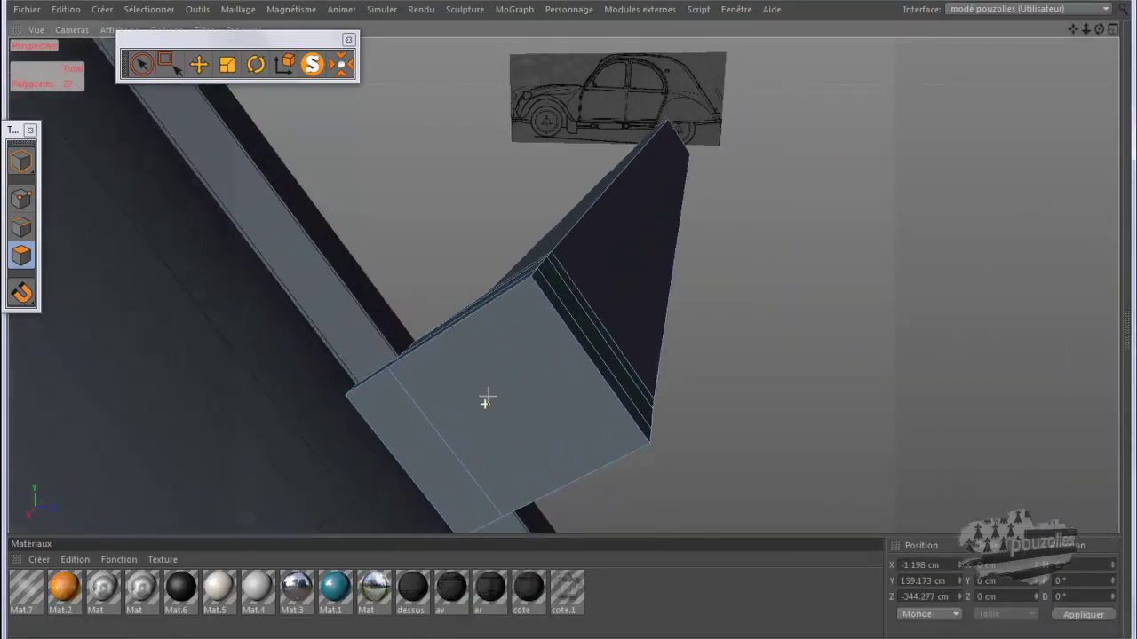
left_click(536, 279)
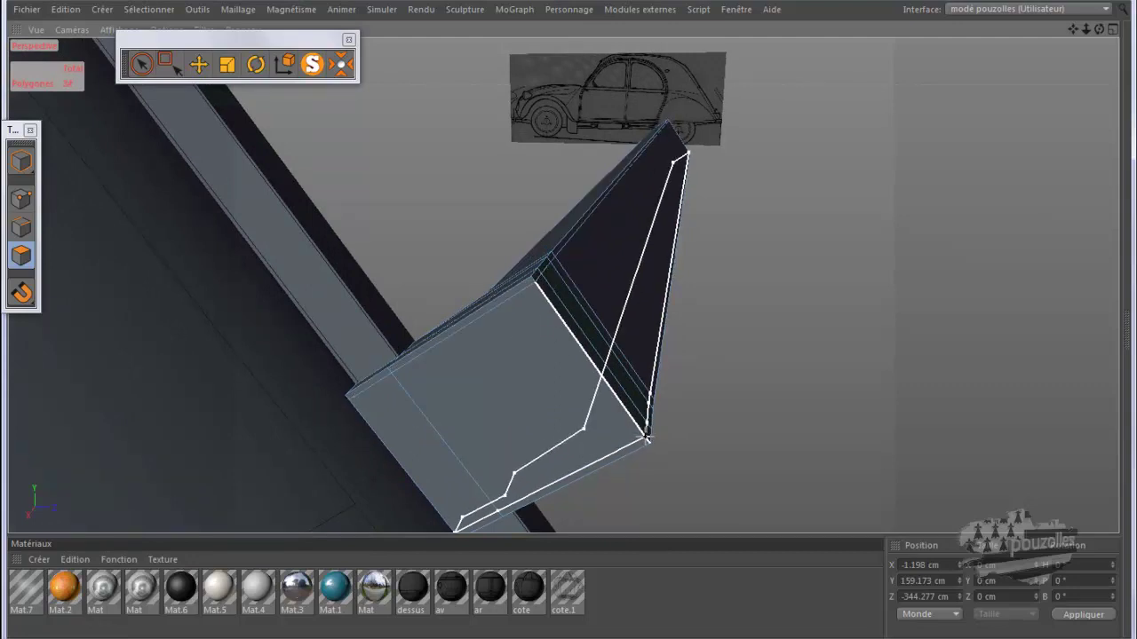
left_click(646, 438)
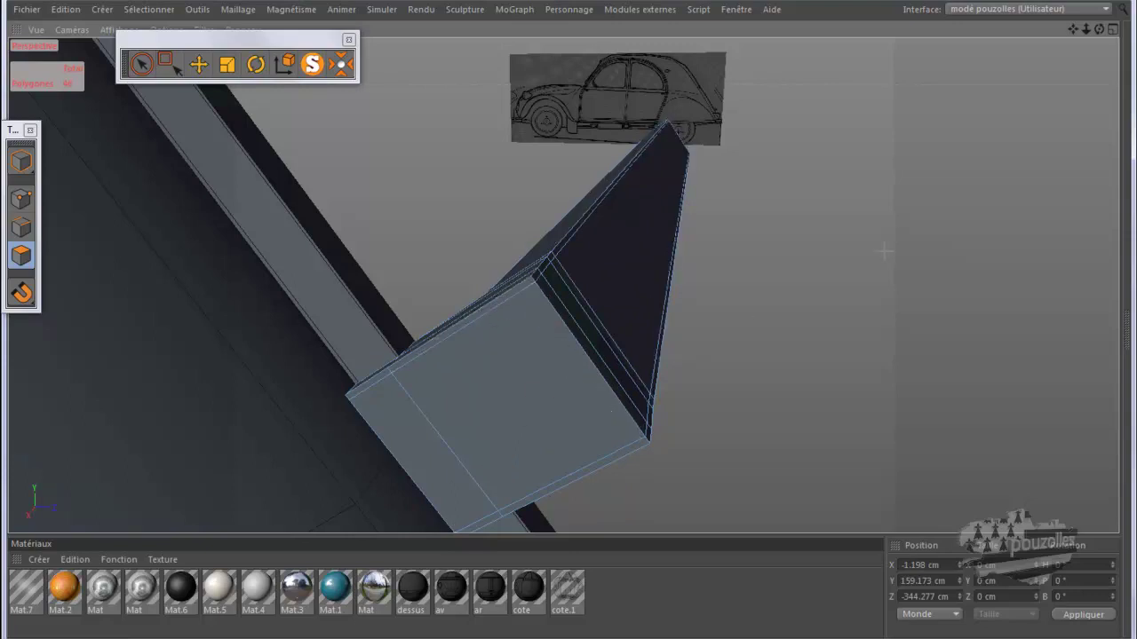
mouse_move(551, 321)
left_mouse_down("alt")
mouse_move(570, 313)
mouse_move(522, 269)
left_mouse_up("alt")
scroll(570, 313, "down", 3)
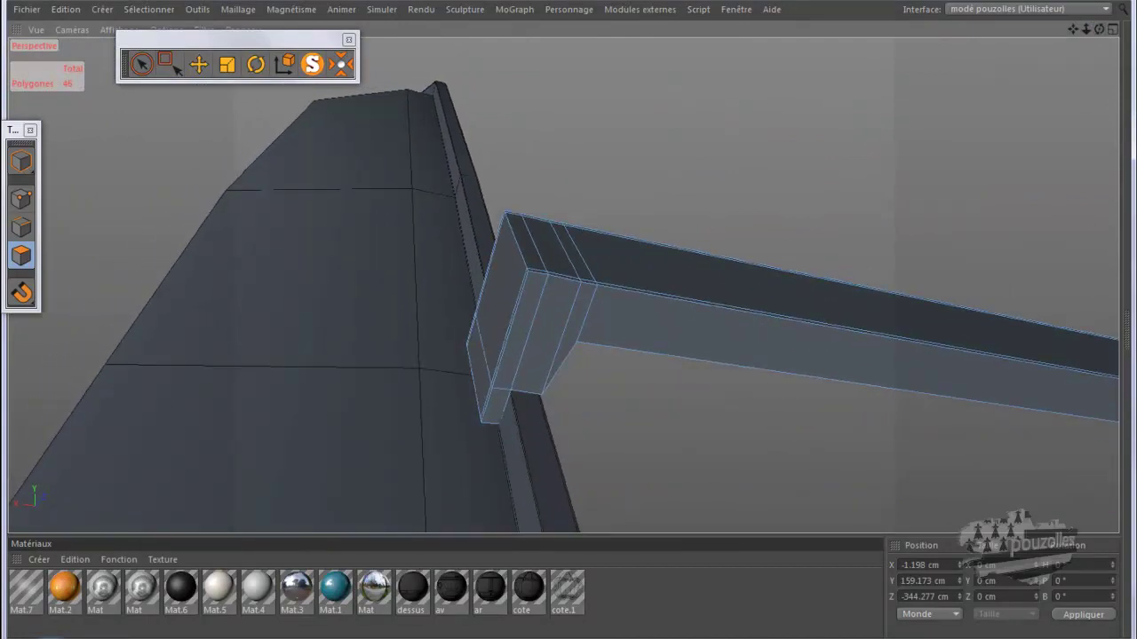
Bring the knife settings back aside and turn Subdivision Surface smoothing on again
key("shift+F5")
mouse_move(796, 91)
left_mouse_down()
mouse_move(212, 91)
mouse_move(42, 64)
left_mouse_up()
key("q")
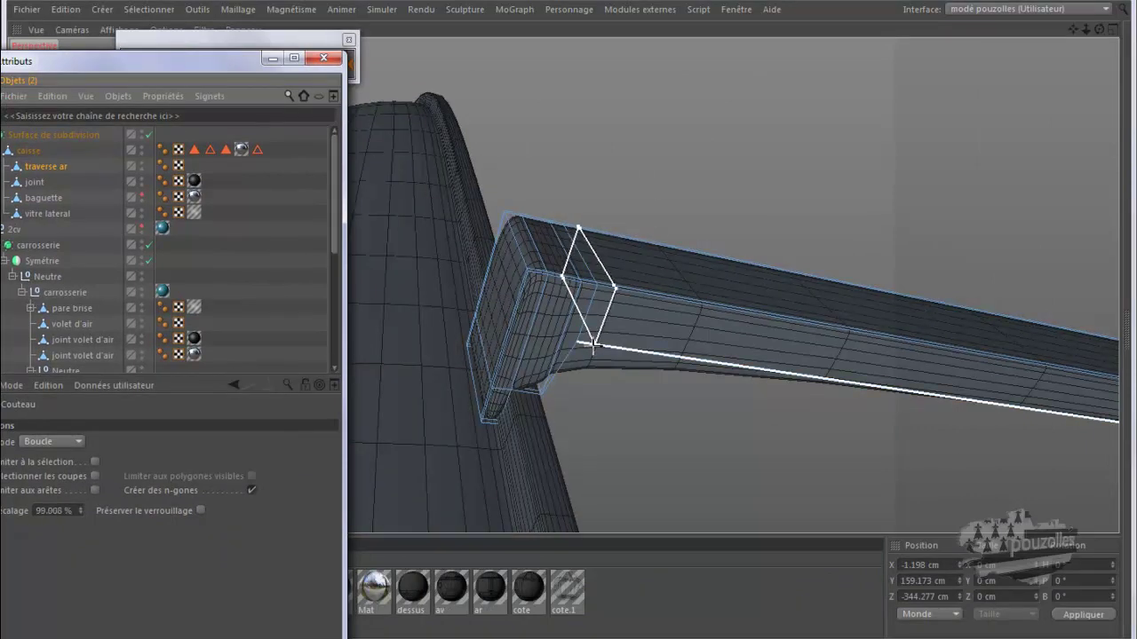
Cut an edge loop near the crossbar's corner where it meets the body
left_click(590, 342)
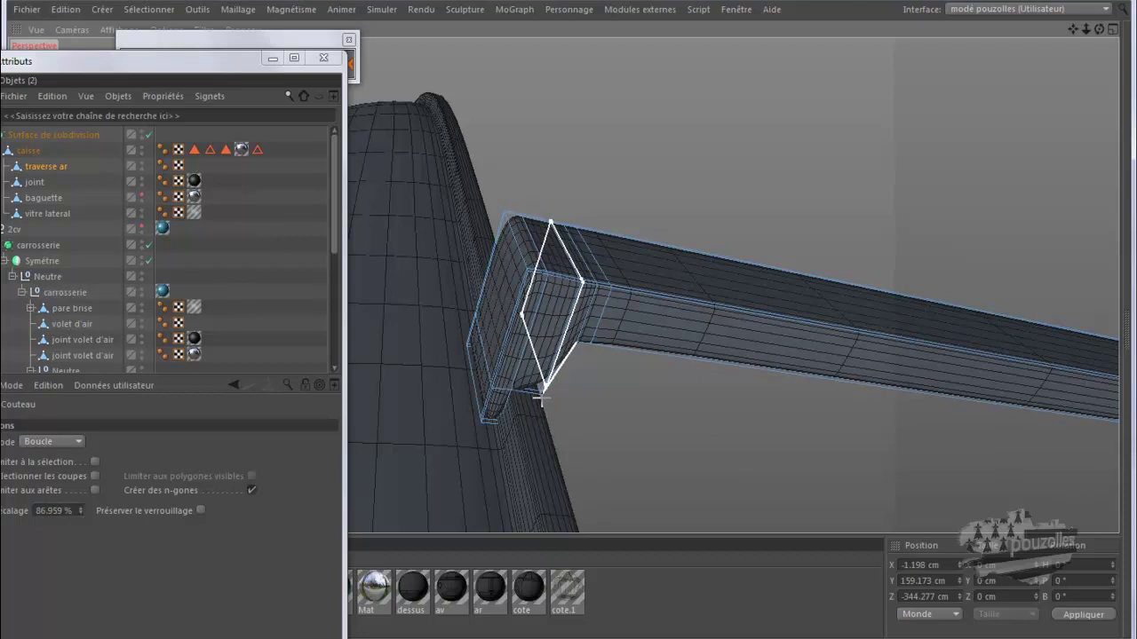
scroll(539, 397, "up", 2)
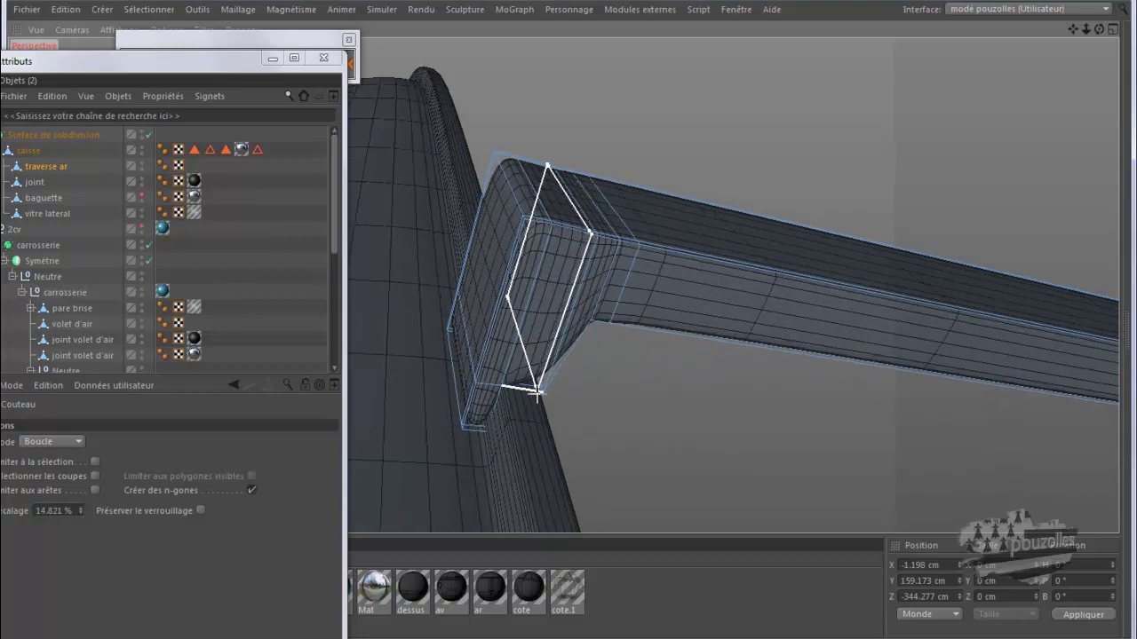
scroll(534, 392, "up", 1)
scroll(536, 393, "up", 1)
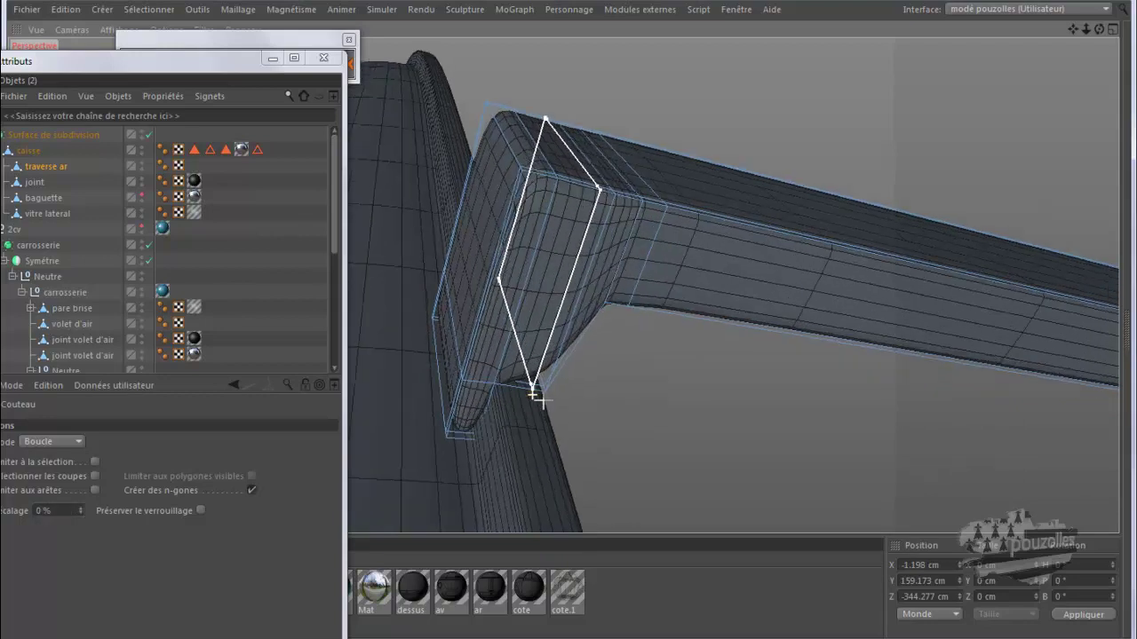
scroll(540, 398, "up", 1)
scroll(543, 400, "up", 1)
scroll(544, 401, "up", 1)
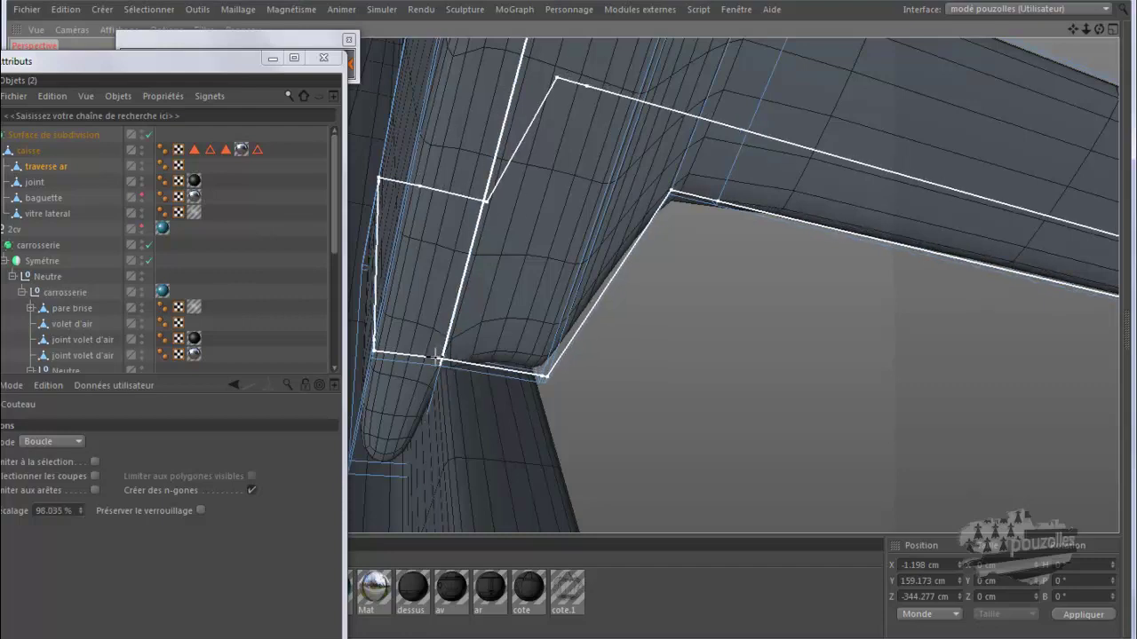
Cut several tight edge loops near the traverse ar junction, then render a viewport preview with Ctrl+R
left_click(437, 357)
left_click_drag(604, 393, 603, 386, "alt")
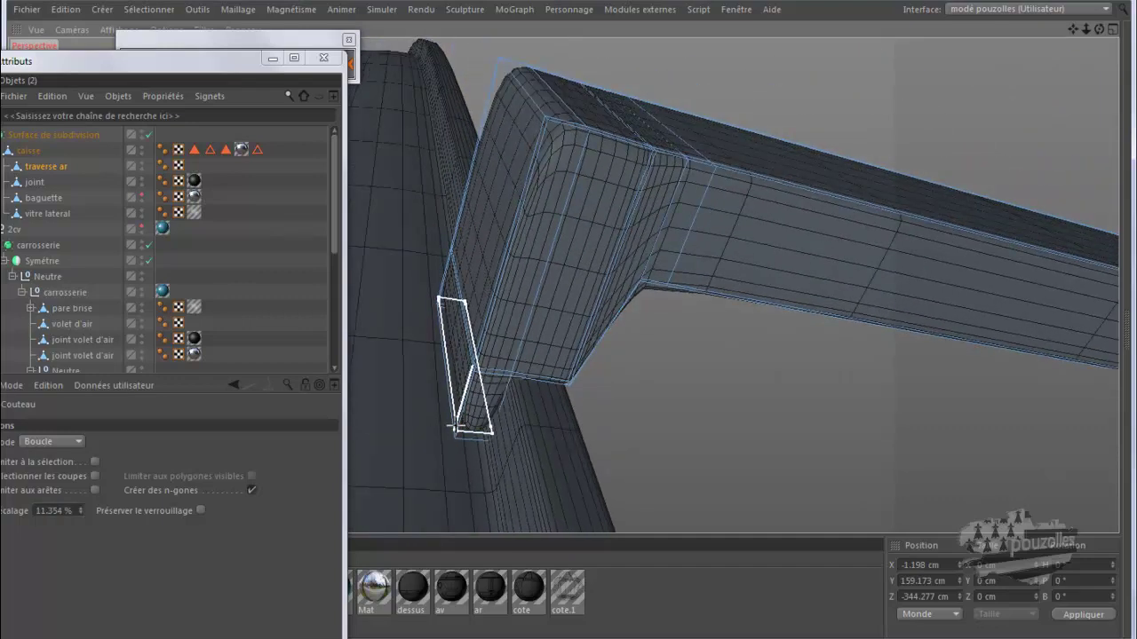
left_click_drag(444, 441, 444, 442, "alt")
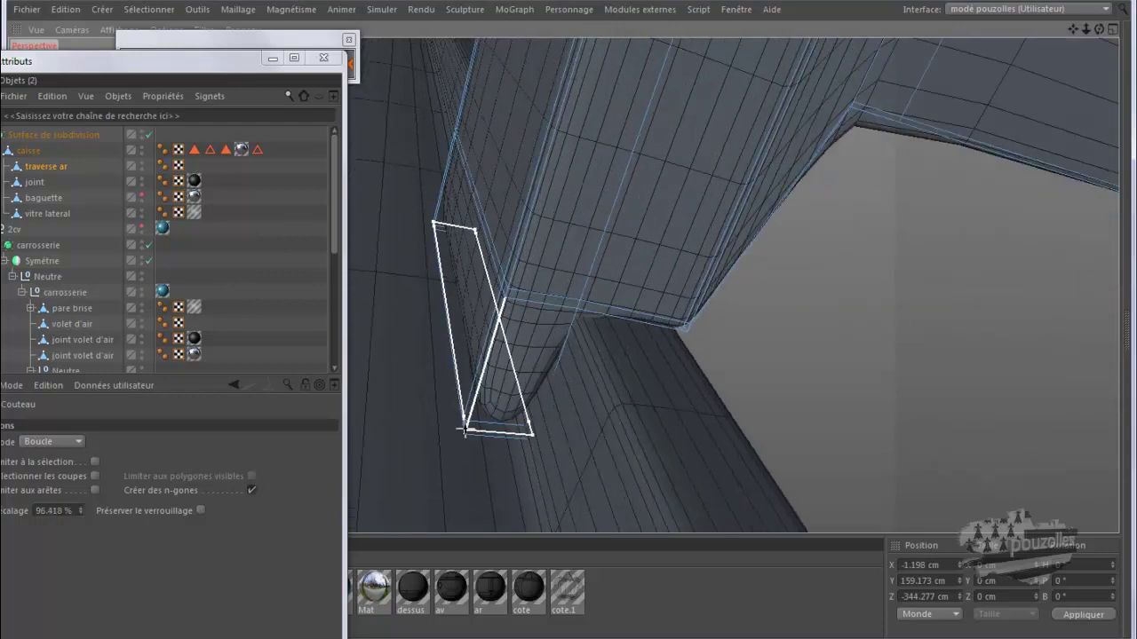
left_click(463, 430)
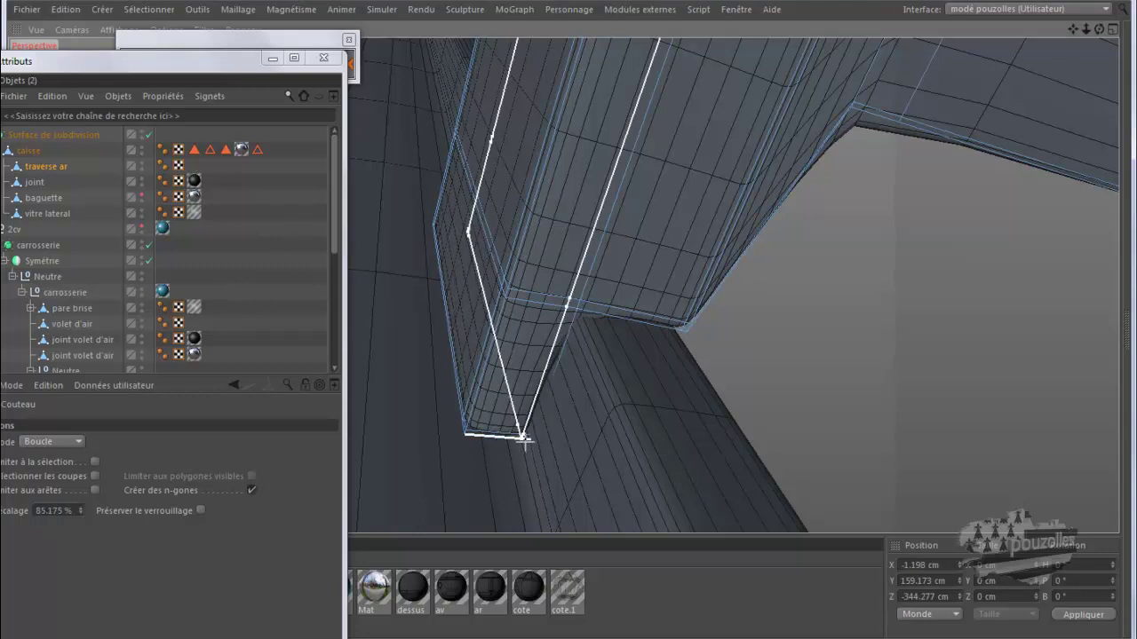
left_click(524, 439)
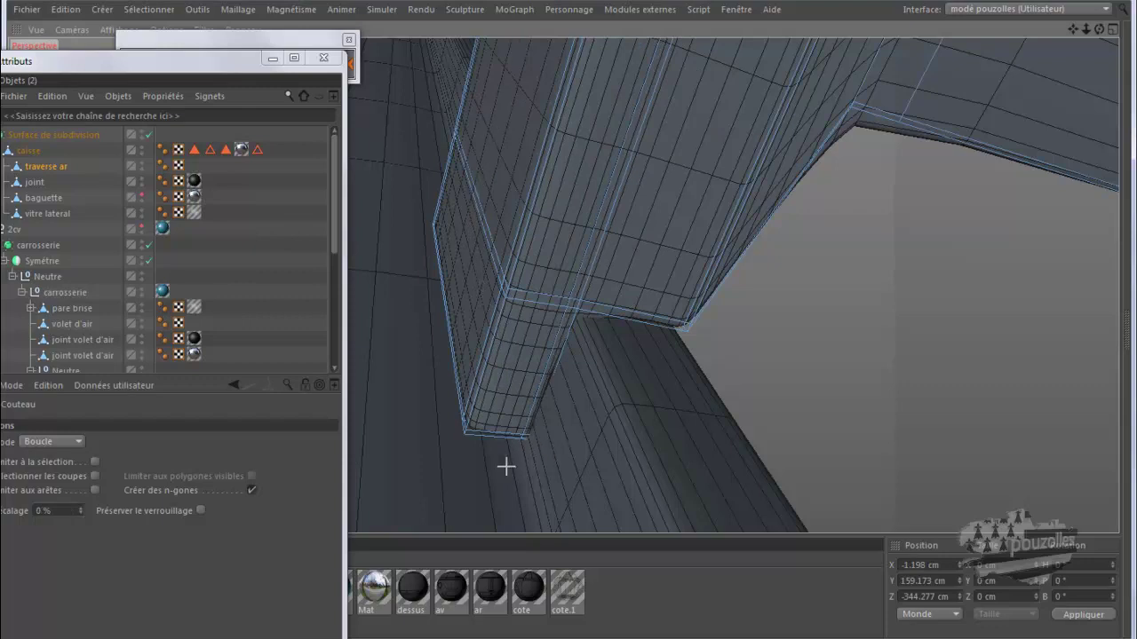
left_click_drag(507, 464, 444, 493, "alt")
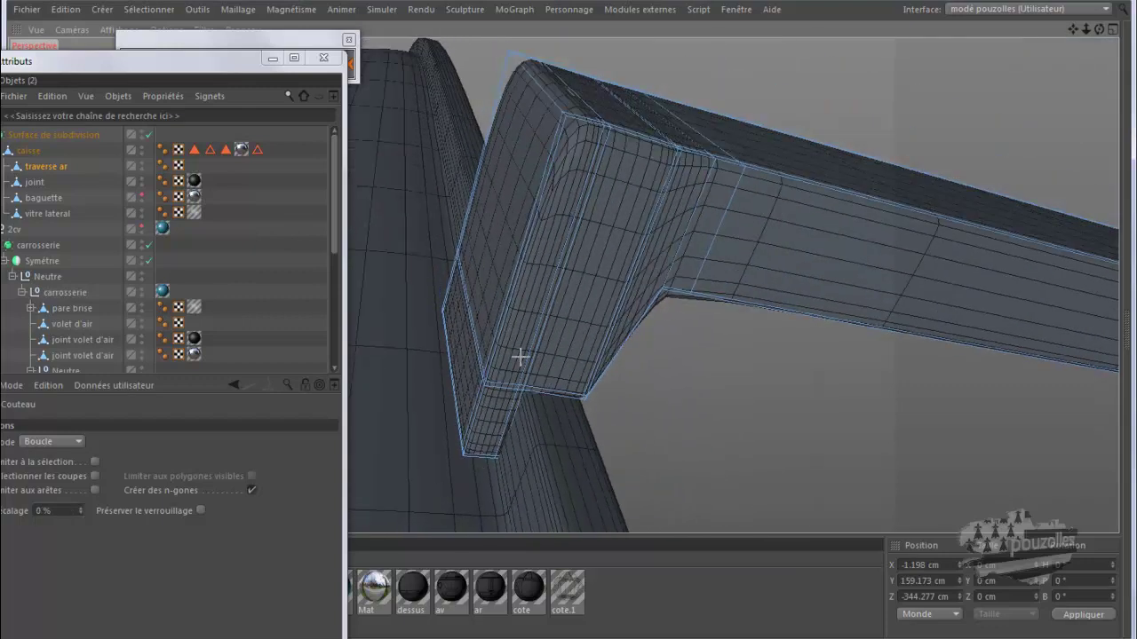
left_click(565, 100)
left_click_drag(436, 251, 425, 278, "alt")
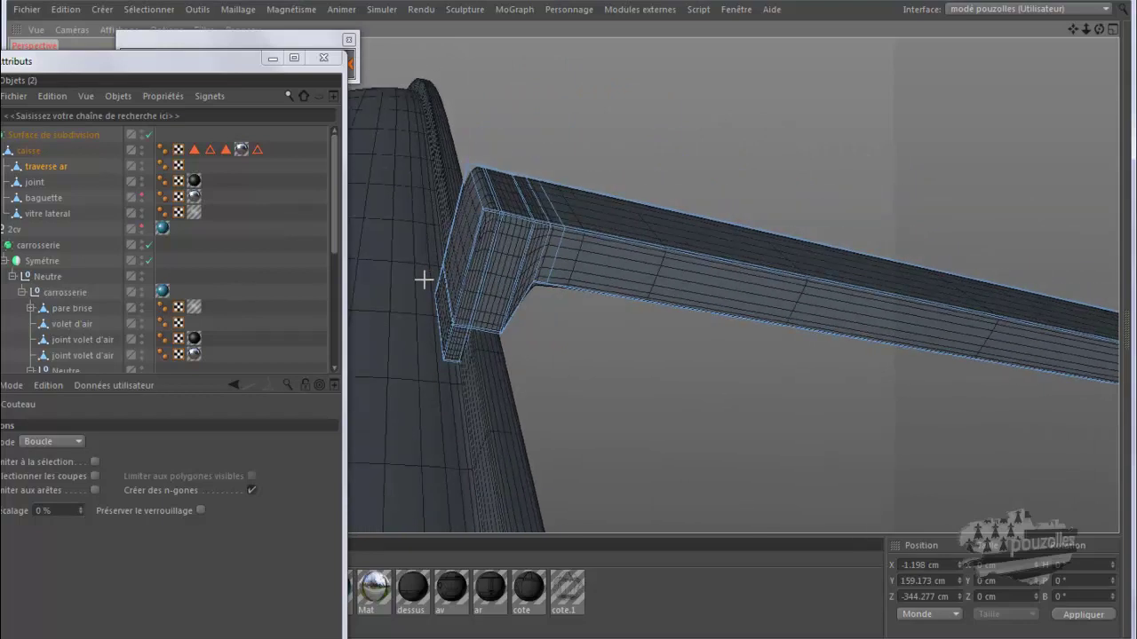
key("ctrl+r")
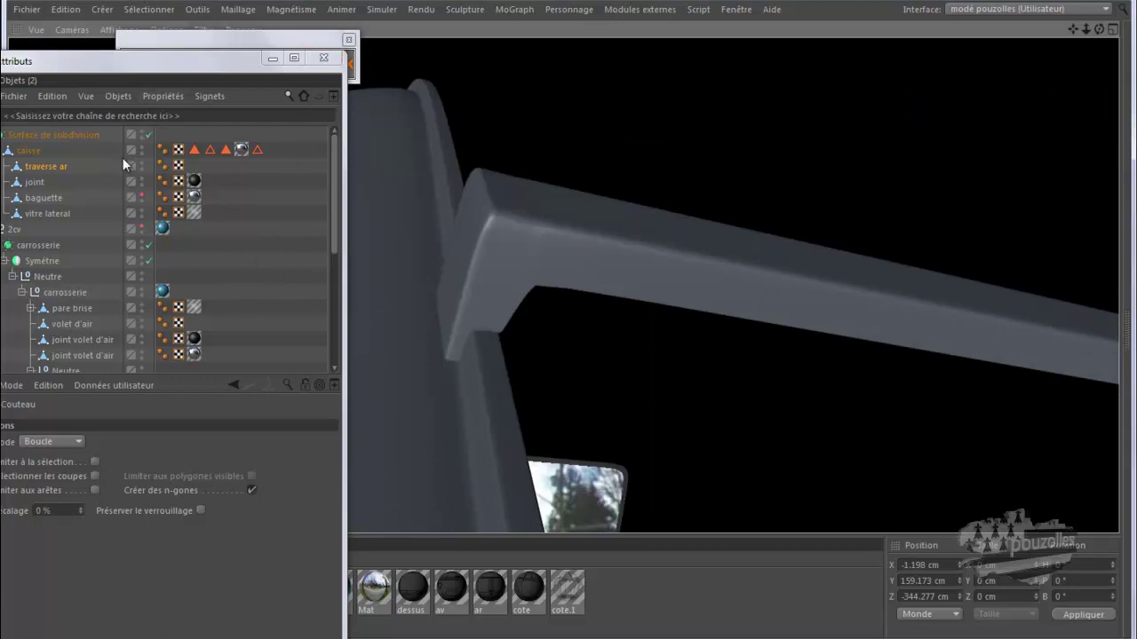
Select traverse ar in the Object Manager, zoom in, and switch to Loop Selection (U~L)
left_click(61, 164)
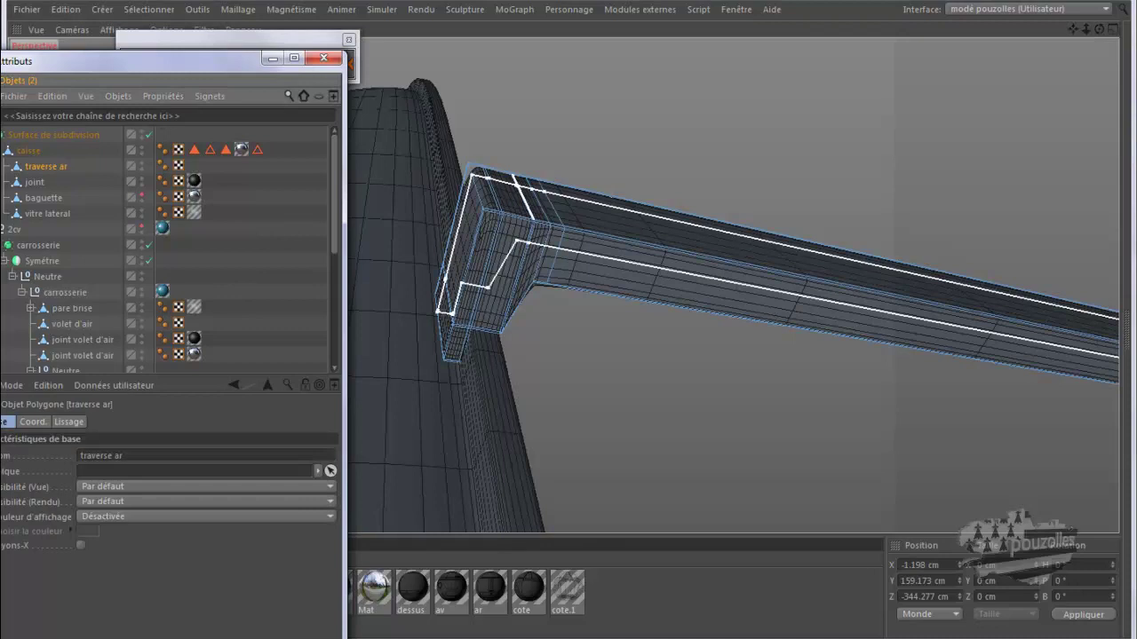
scroll(598, 218, "up", 2)
scroll(598, 218, "up", 2)
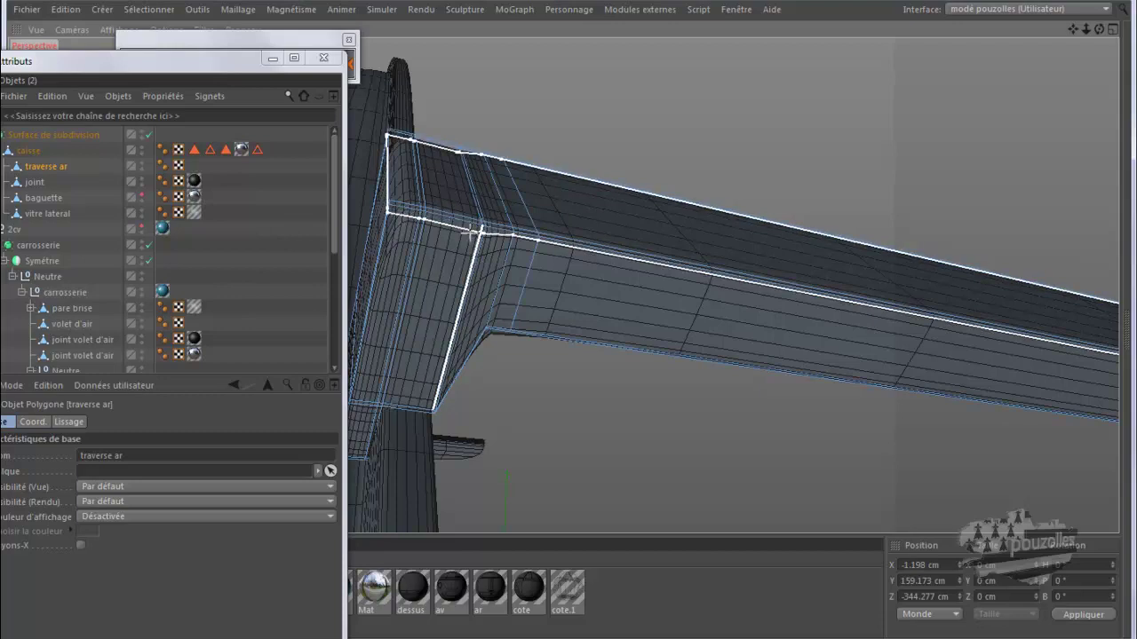
right_click(541, 81)
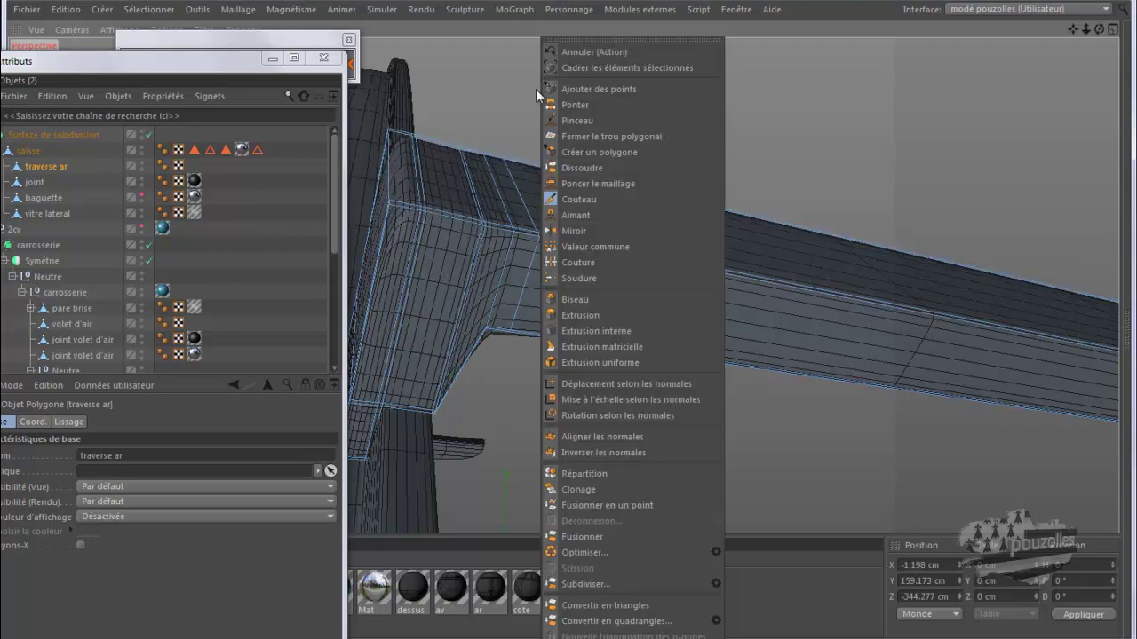
left_click(459, 75)
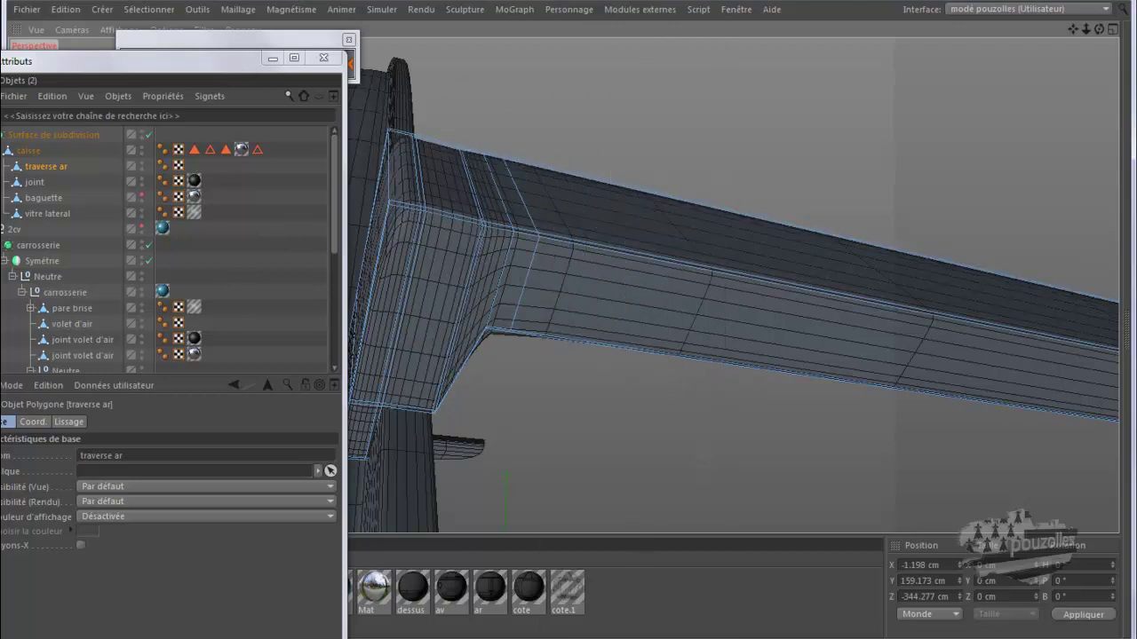
key("u")
key("l")
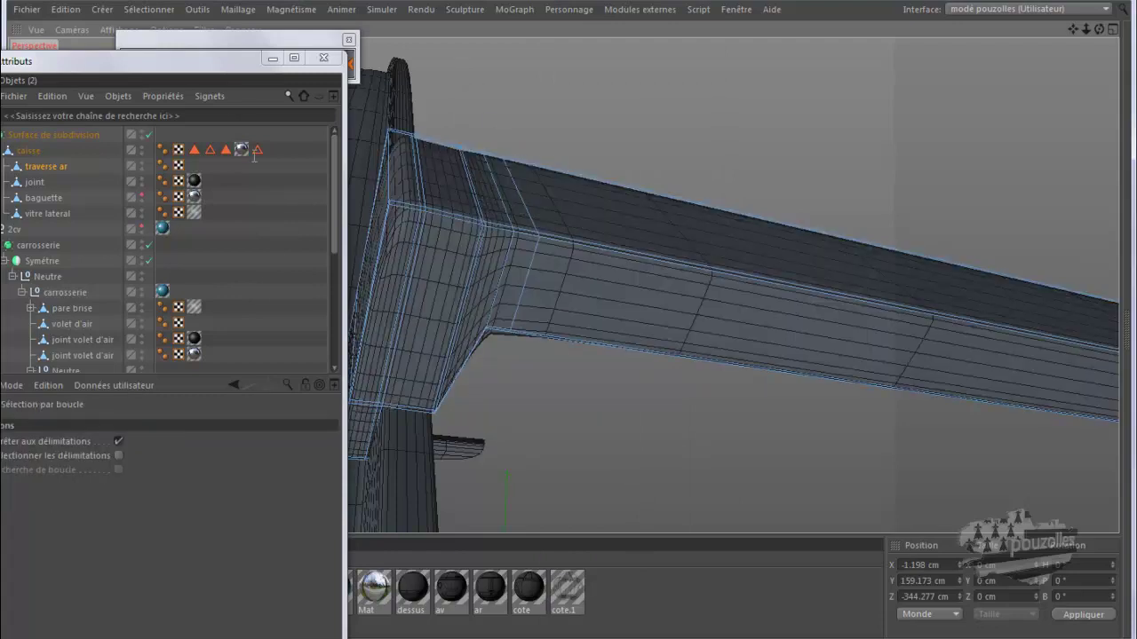
mouse_move(227, 75)
left_mouse_down()
mouse_move(341, 149)
mouse_move(626, 400)
left_mouse_up()
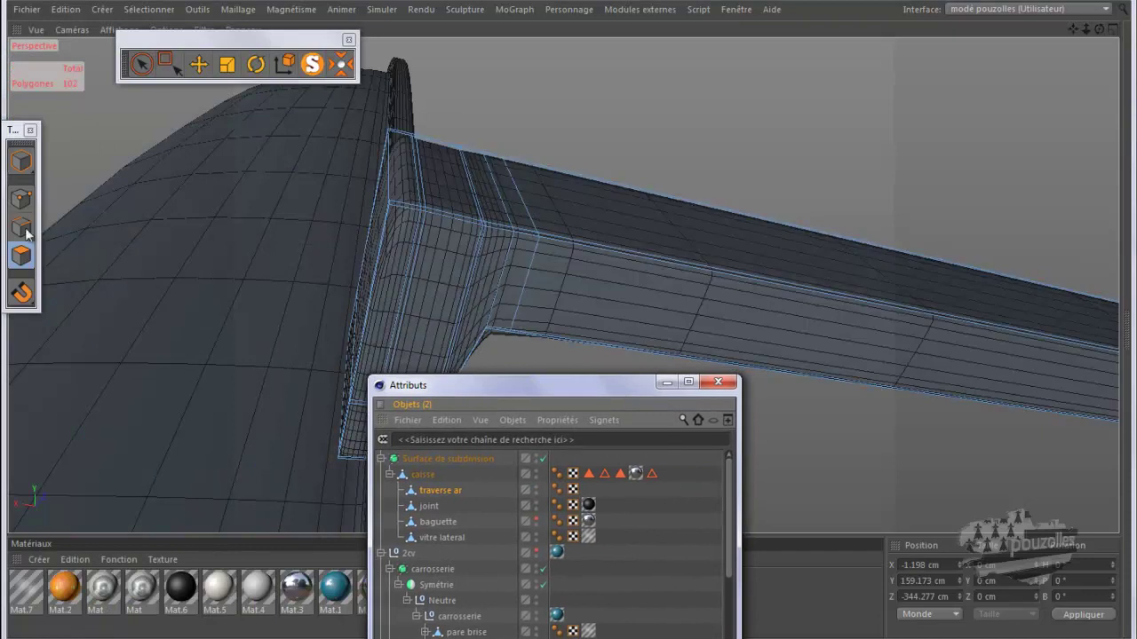
In Edges mode, loop-select the vertical junction loop and dissolve it, dropping edges from 204 to 184
left_click(21, 226)
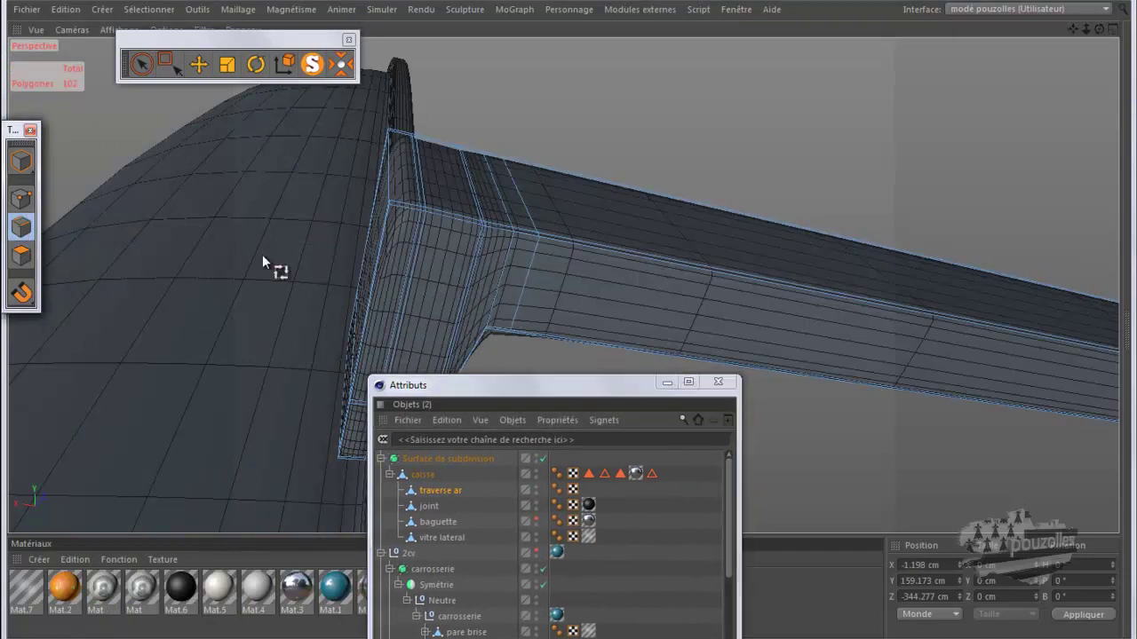
left_click(471, 296)
left_click_drag(521, 389, 656, 495)
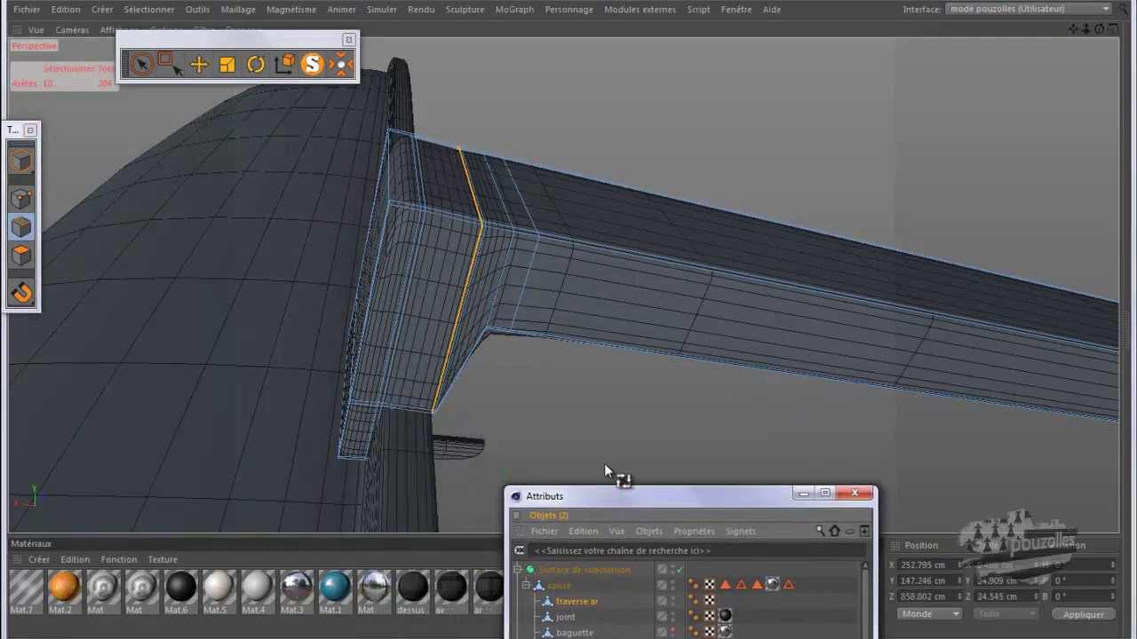
scroll(486, 415, "up", 2)
scroll(486, 415, "up", 2)
scroll(486, 415, "up", 2)
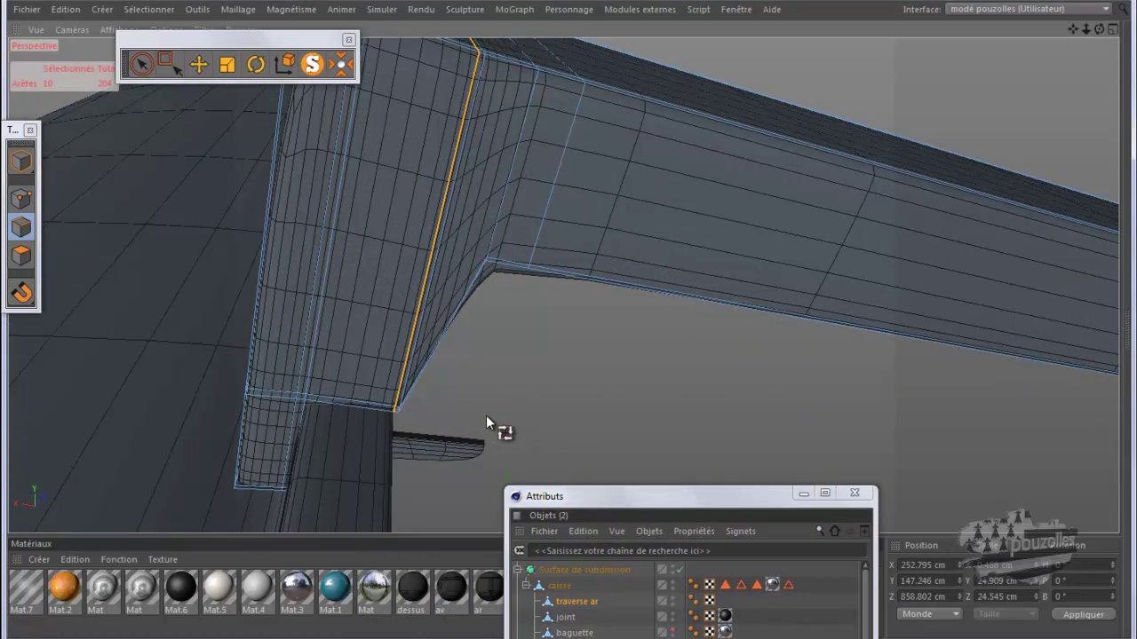
right_click(524, 226)
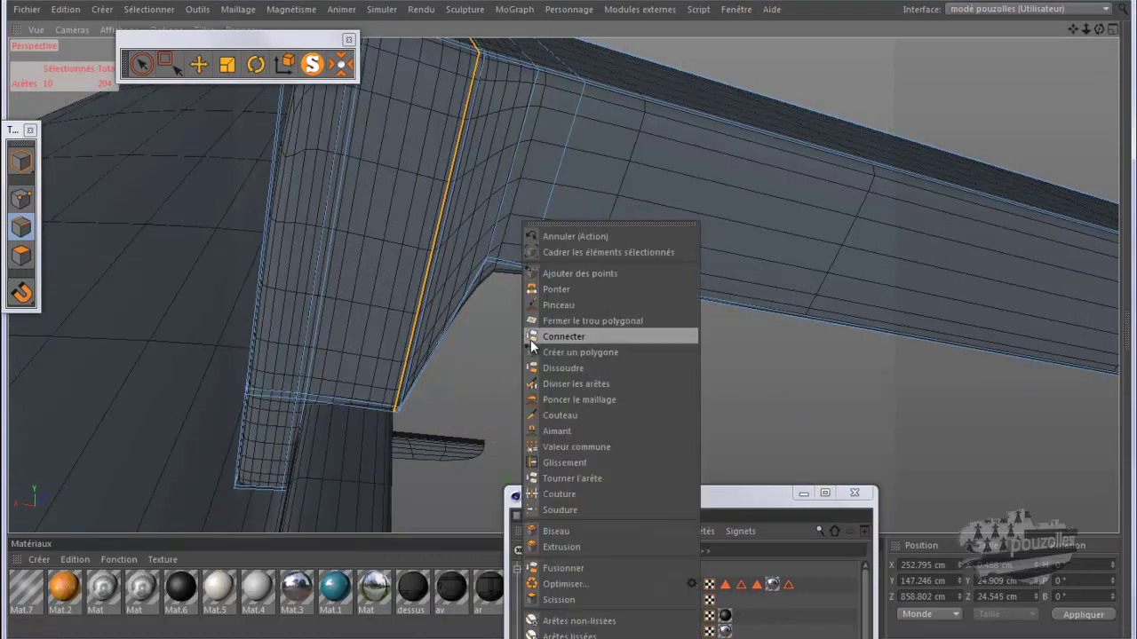
left_click(559, 368)
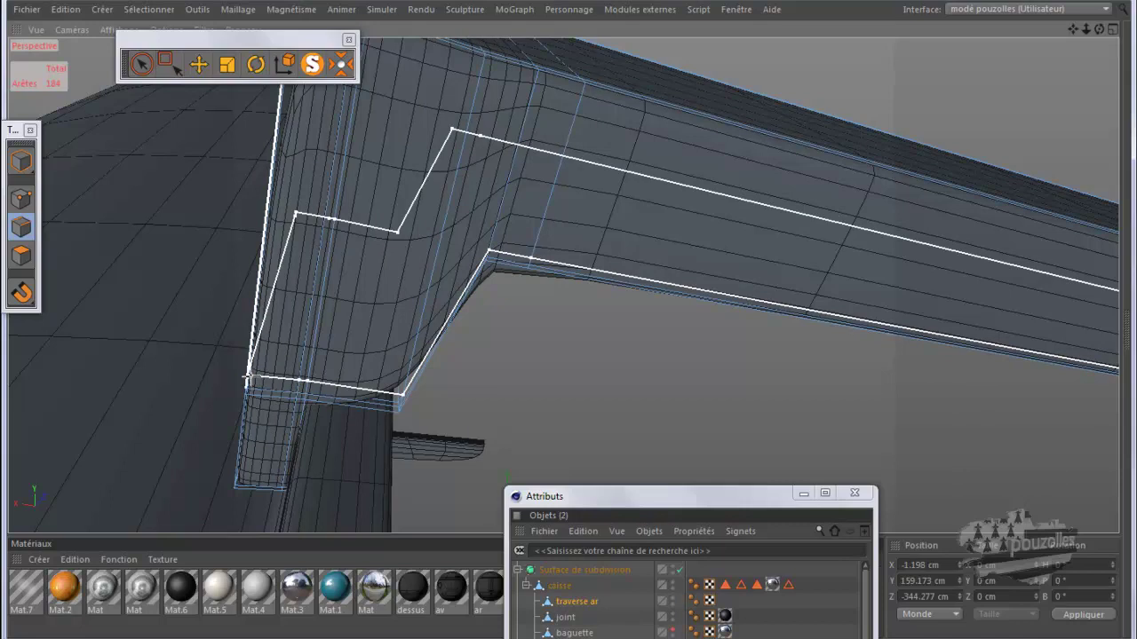
Cut a new edge loop near the crossbar leg's corner, undoing a misplaced first cut
left_click(249, 377)
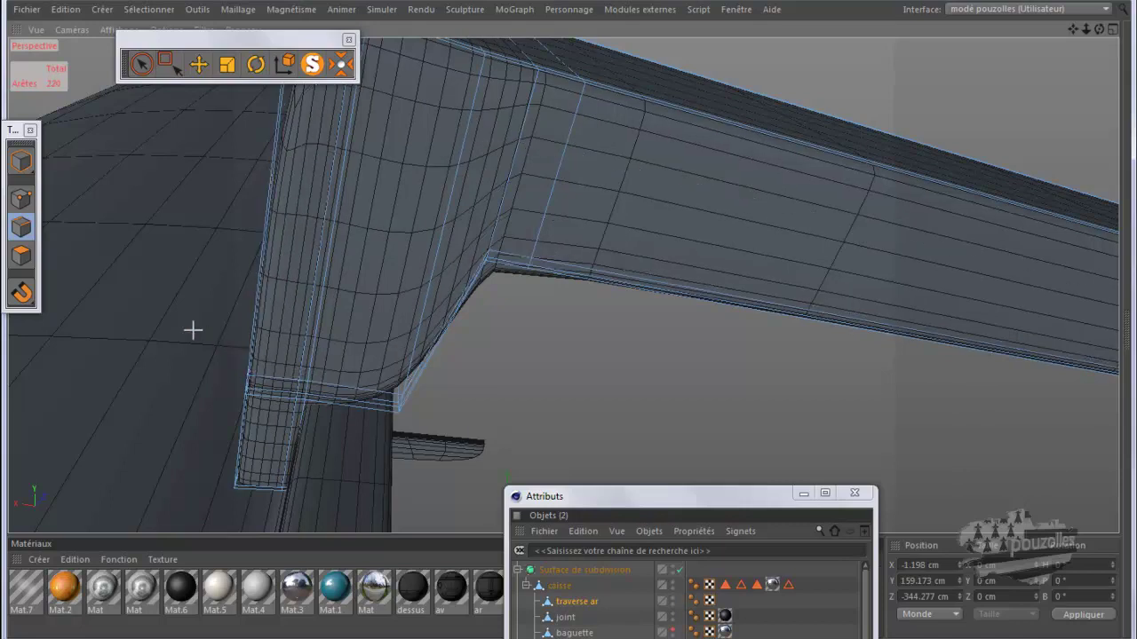
key("ctrl+z")
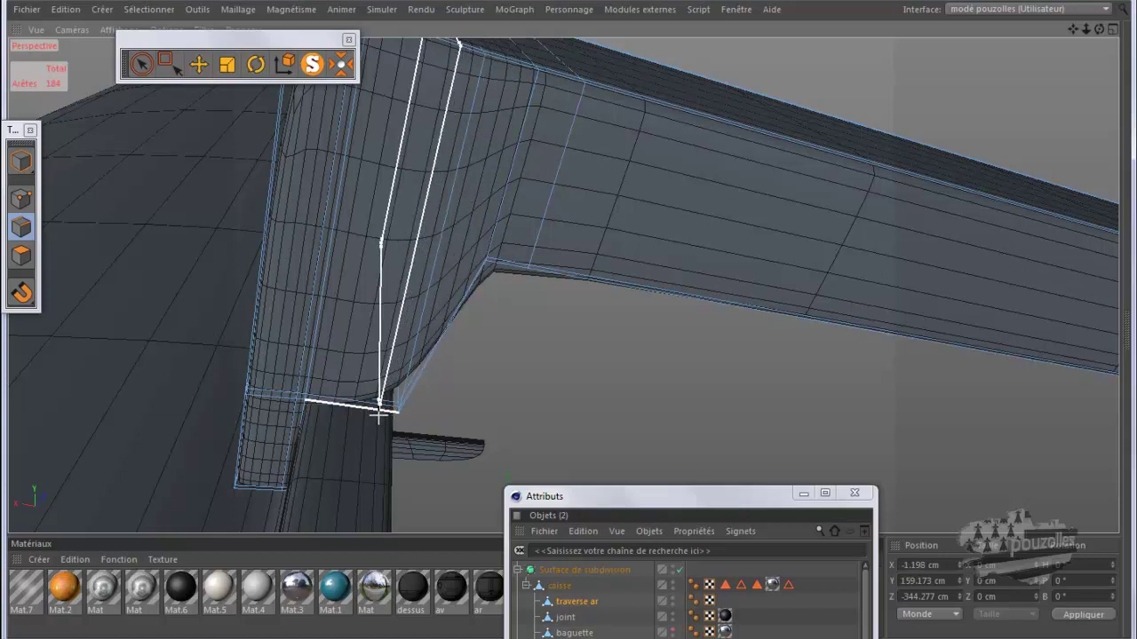
left_click(380, 409)
left_click_drag(350, 482, 342, 436, "alt")
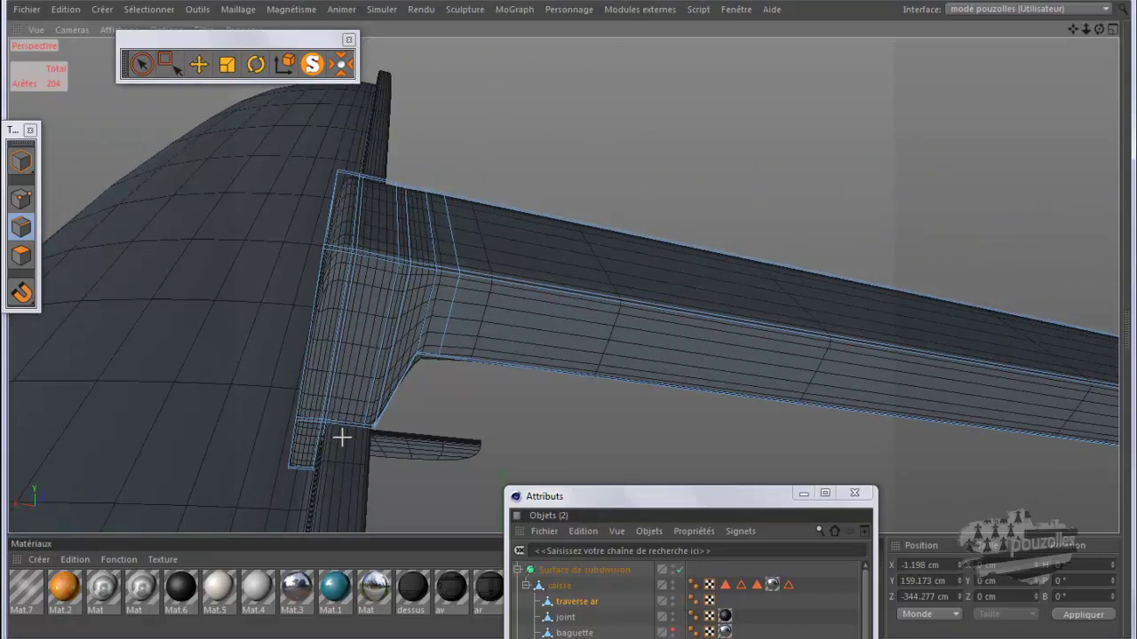
Render the viewport with Ctrl+R to check the smoothing, then minimize and restore Attributes
key("alt+r")
key("ctrl+r")
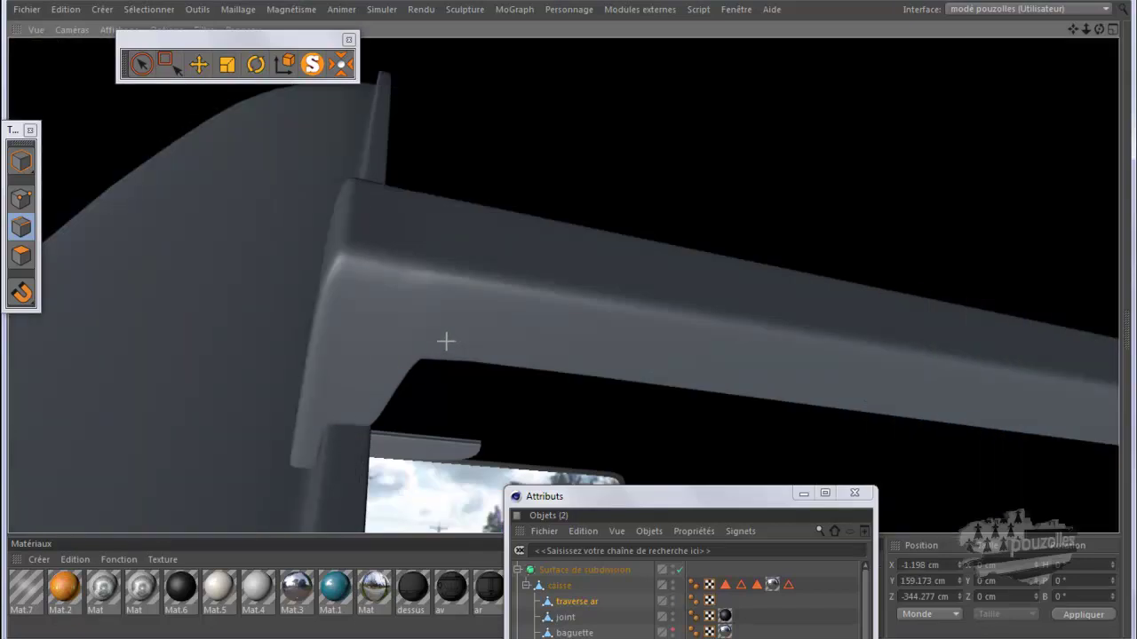
left_click(802, 493)
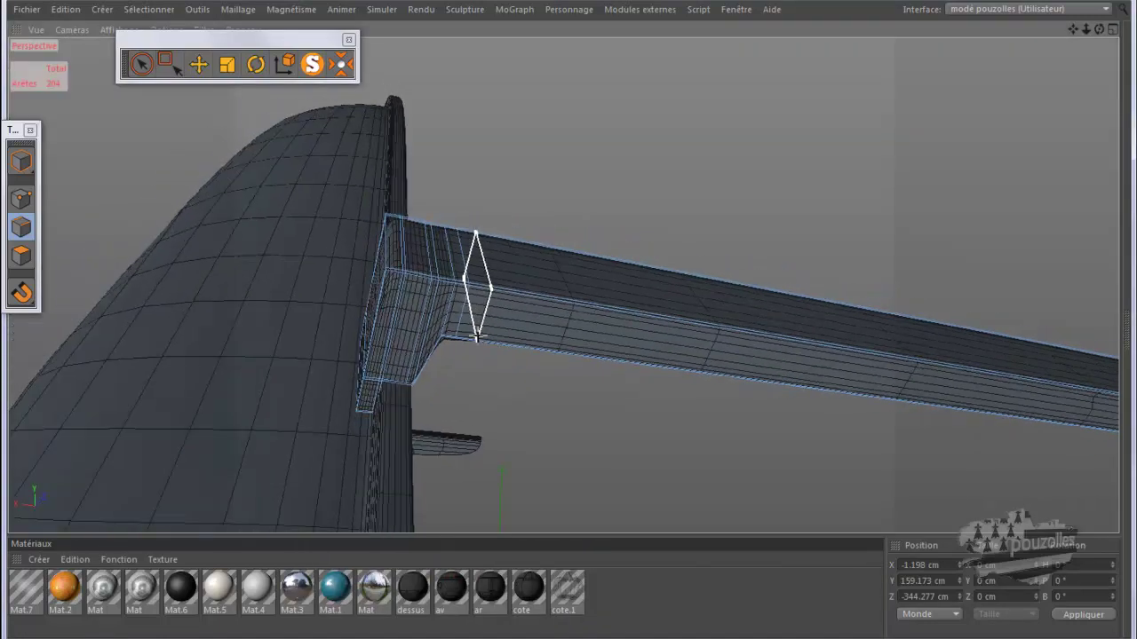
scroll(474, 349, "up", 2)
scroll(471, 348, "up", 3)
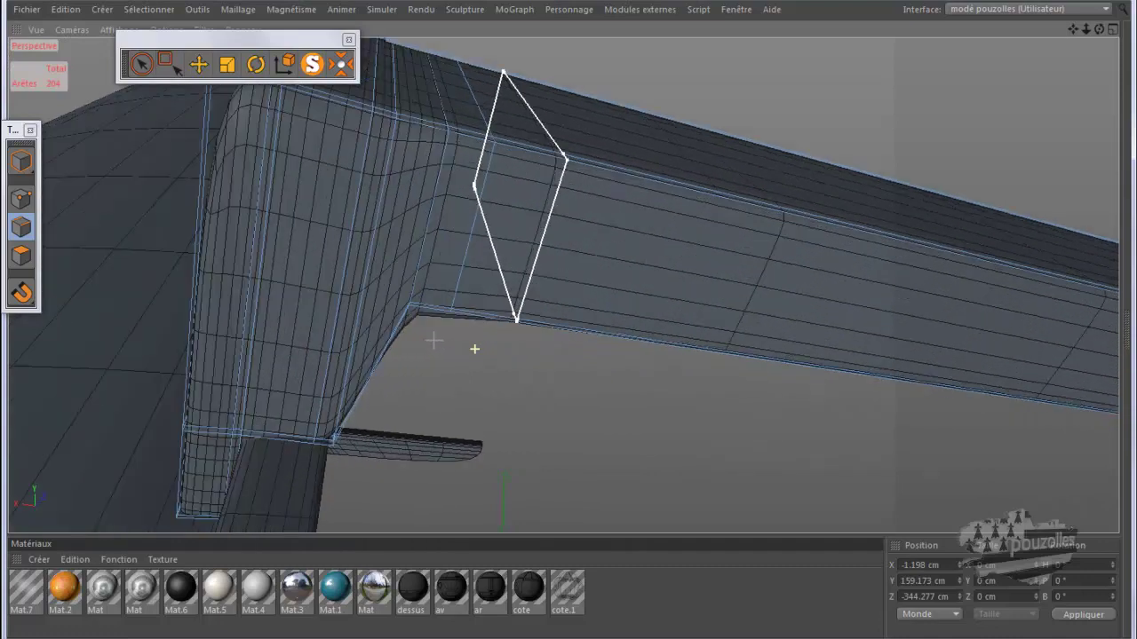
scroll(462, 346, "up", 5)
scroll(444, 342, "up", 3)
scroll(433, 340, "down", 2)
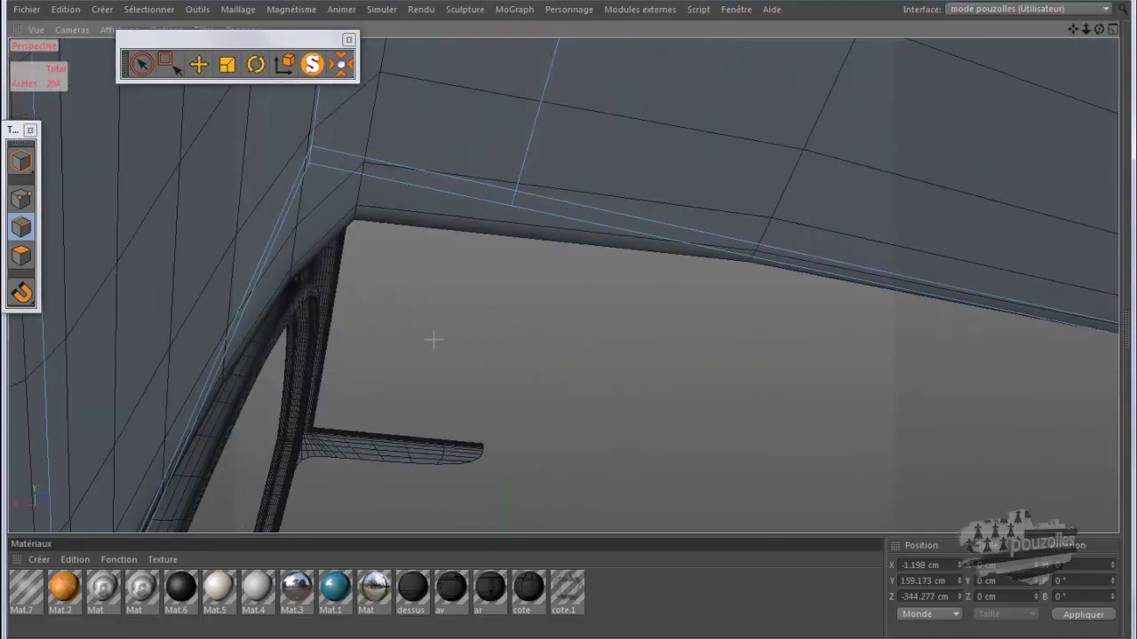
key("shift+F5")
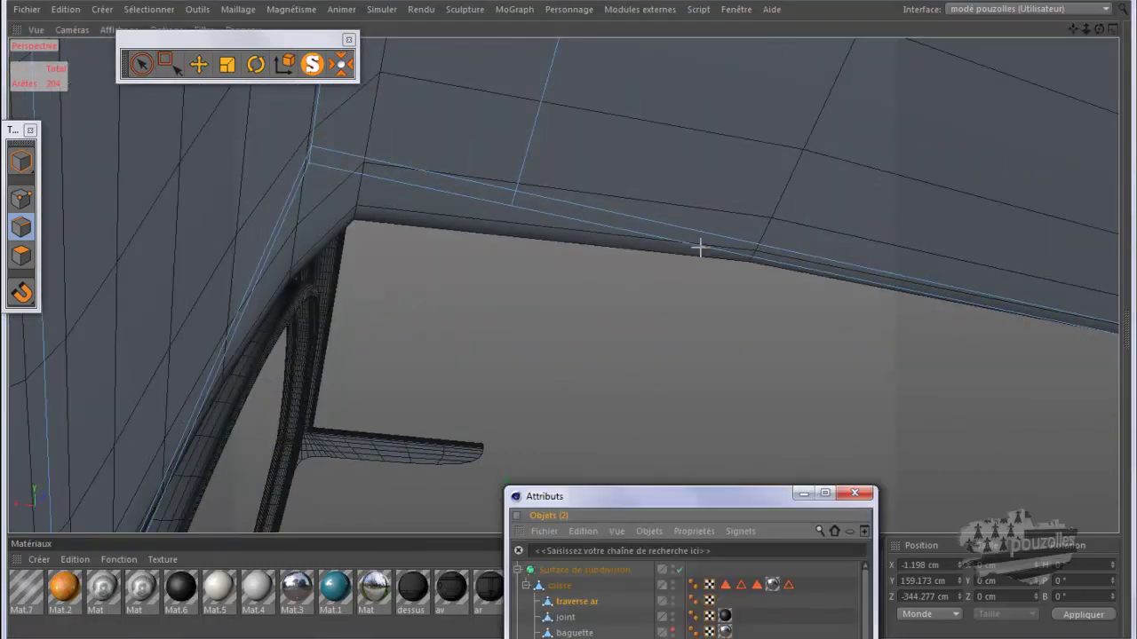
Turn off subdivision, then select the crossbar's top corner edge and nudge it with Move
left_click(677, 569)
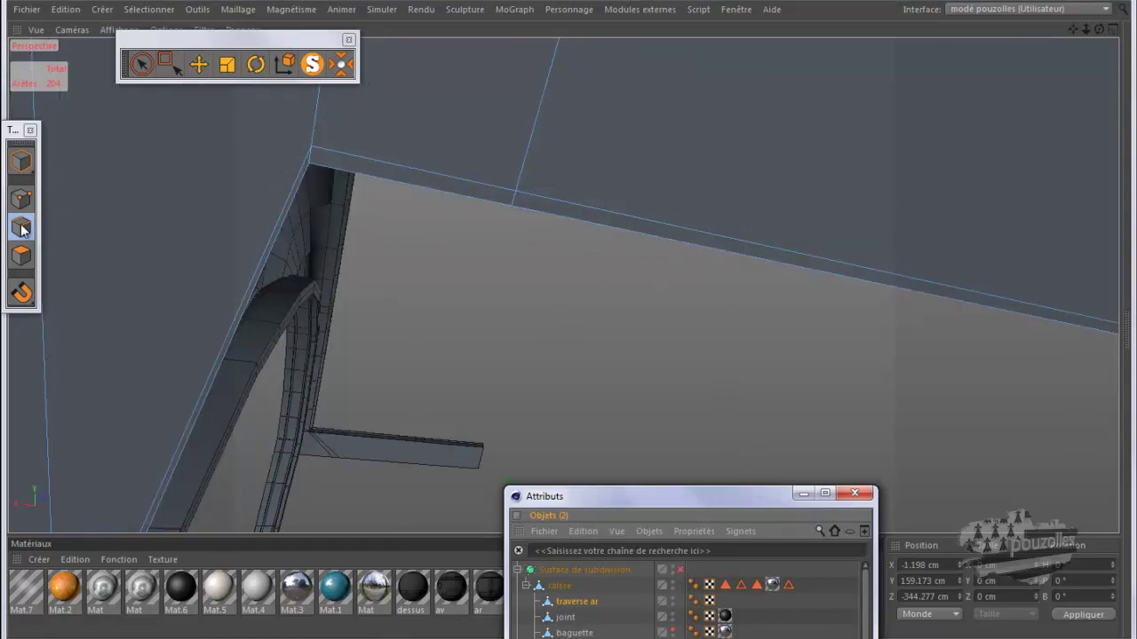
left_click(199, 64)
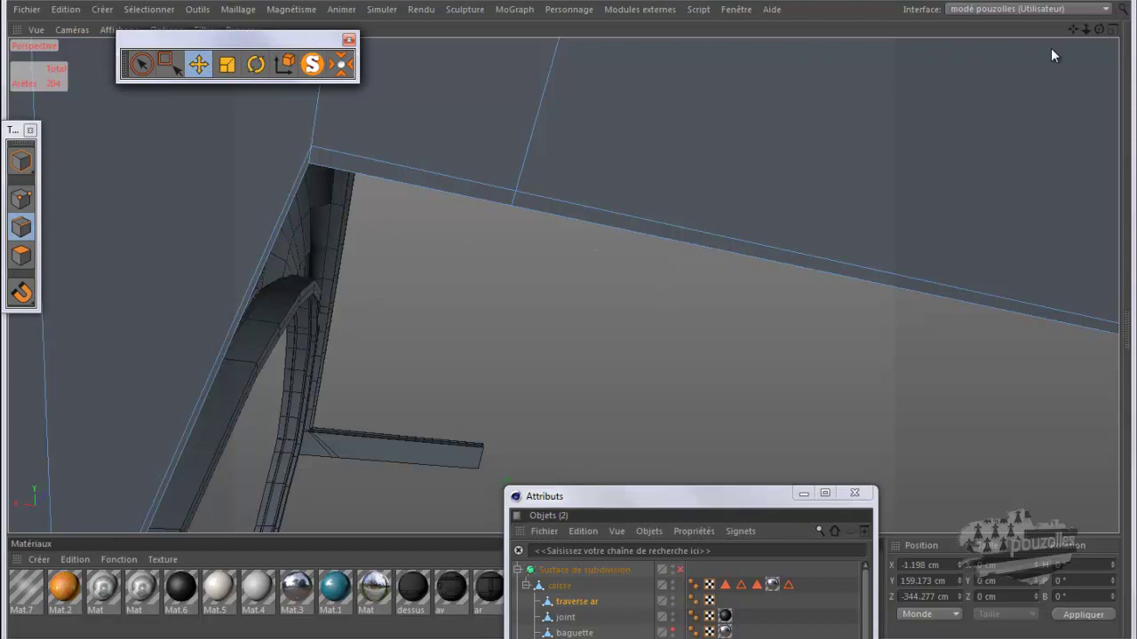
left_click_drag(552, 314, 568, 320, "alt")
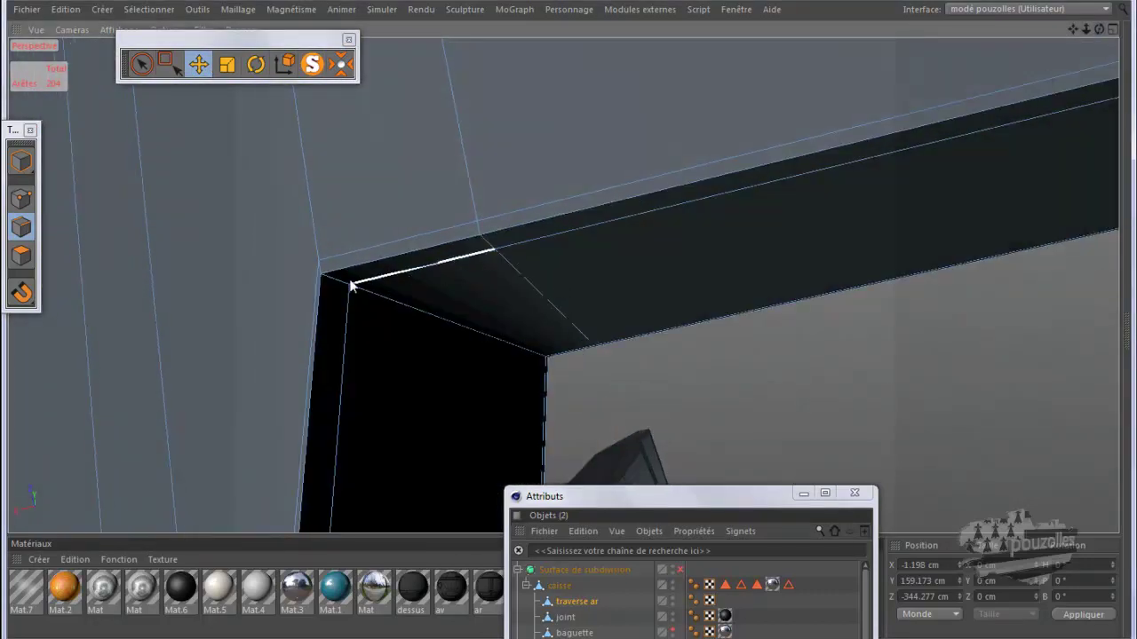
left_click_drag(337, 285, 510, 351)
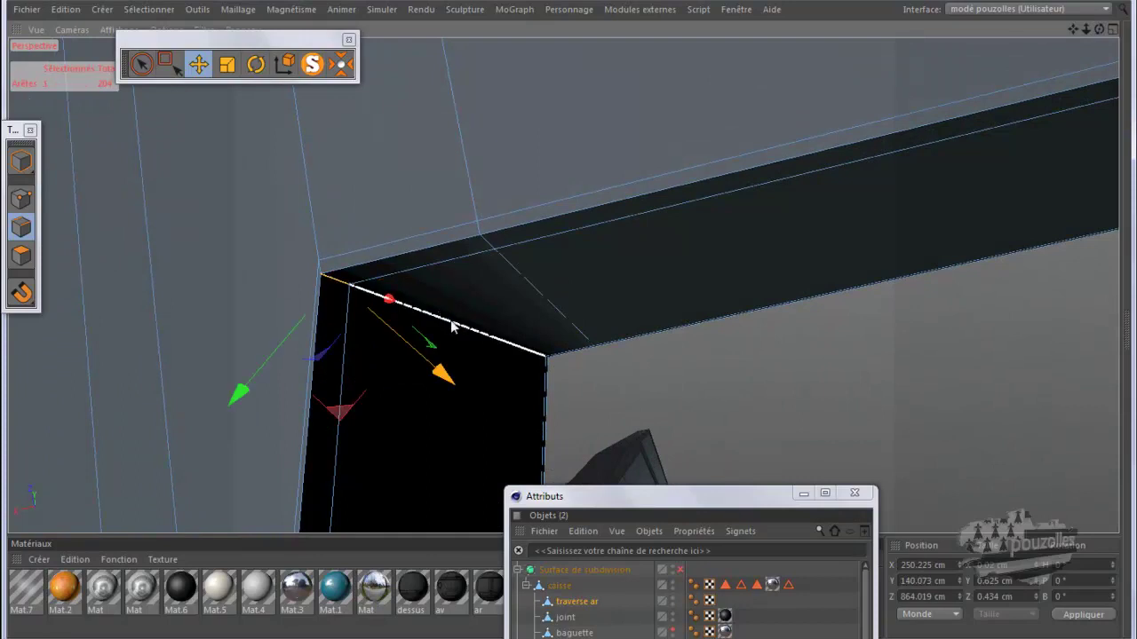
left_click(548, 354)
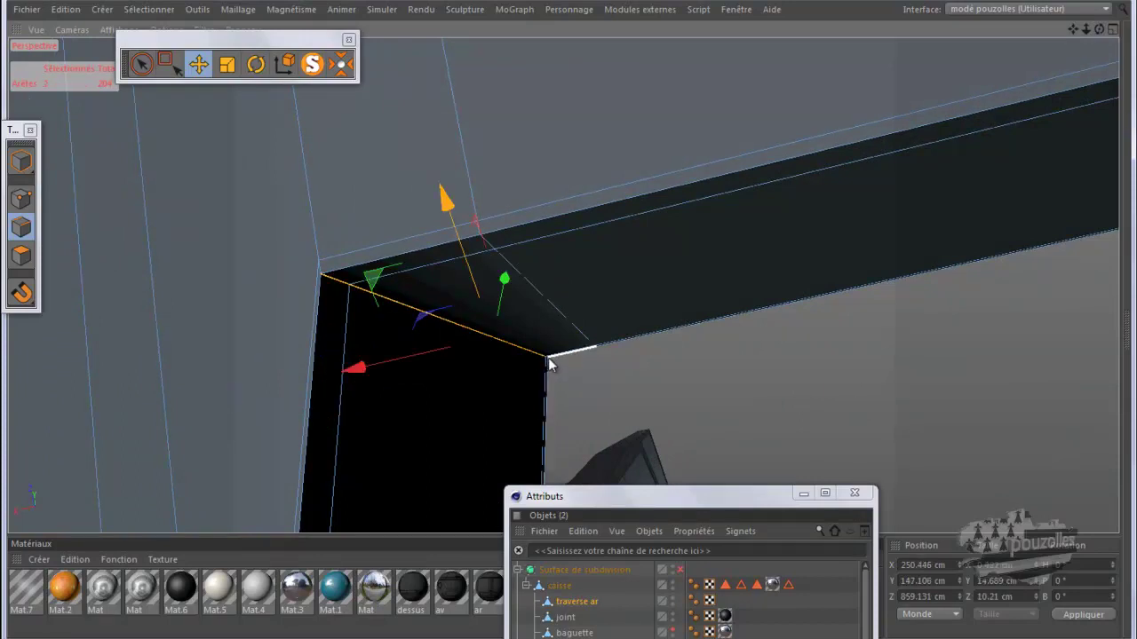
left_click_drag(548, 357, 551, 374, "alt")
scroll(551, 374, "up", 2)
scroll(552, 374, "up", 1)
scroll(552, 374, "up", 2)
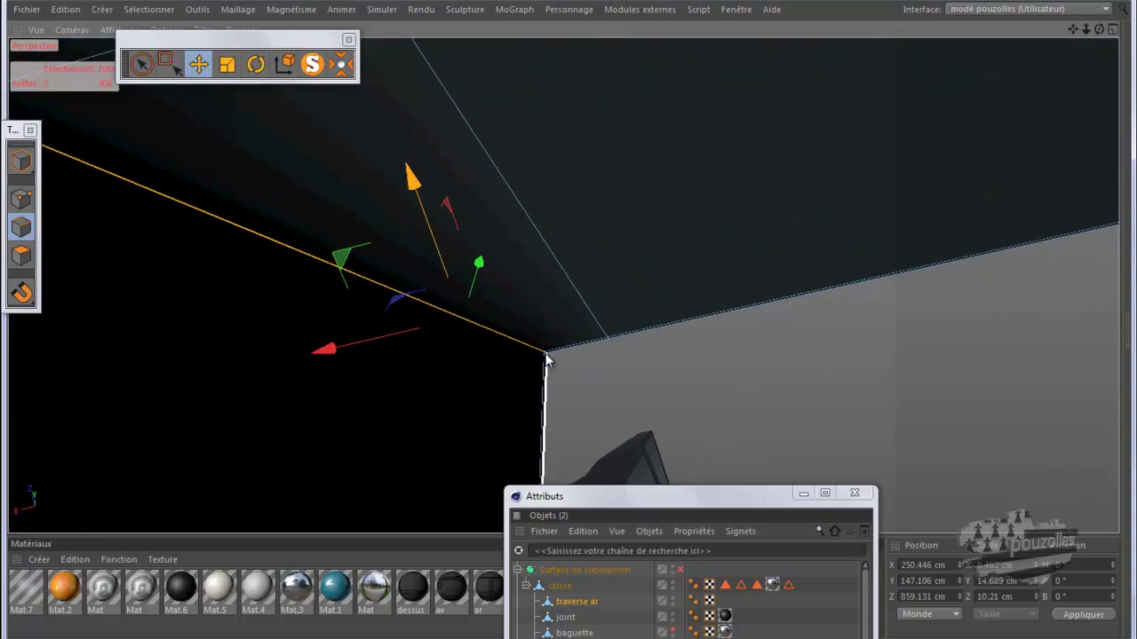
mouse_move(546, 359)
left_mouse_down()
mouse_move(590, 379)
mouse_move(697, 341)
mouse_move(787, 327)
mouse_move(806, 308)
left_mouse_up()
Slide the corner edge with Glissement keeping curvature, then undo the slide via Edition > Annuler
right_click(806, 308)
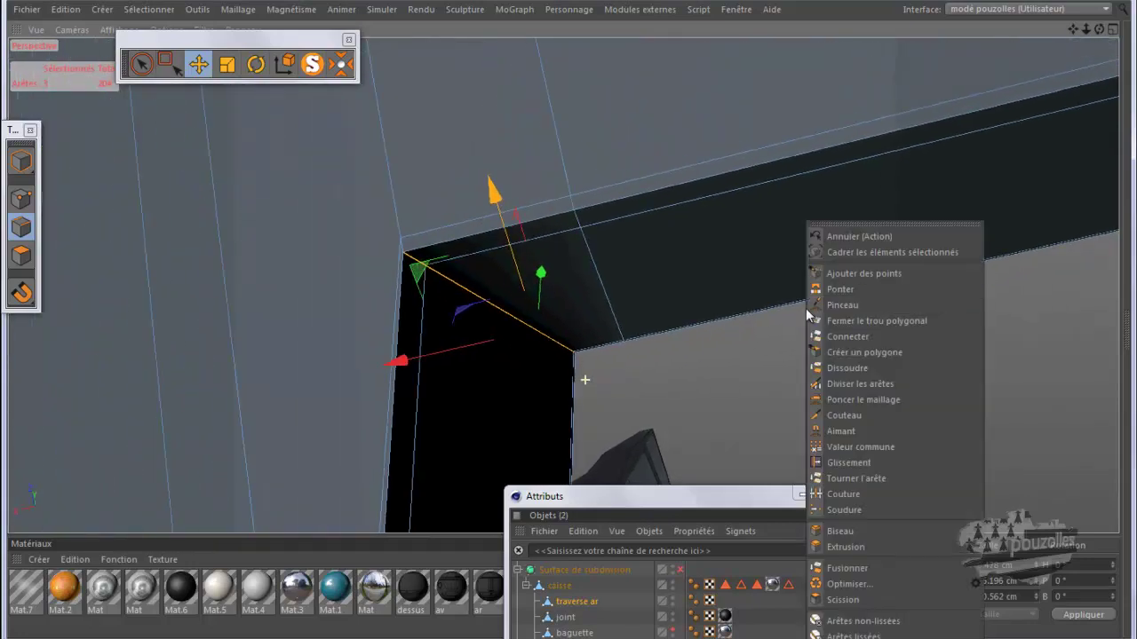
left_click(848, 462)
left_click(520, 330)
left_click(675, 500)
left_click_drag(675, 500, 848, 69)
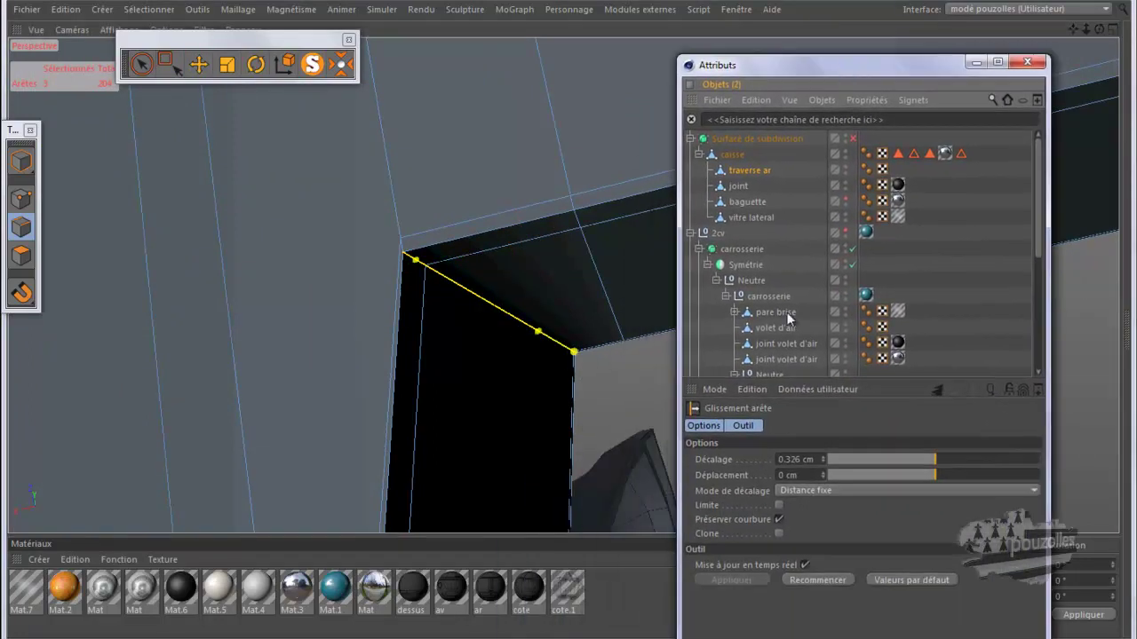
left_click(778, 521)
left_click_drag(968, 63, 899, 120)
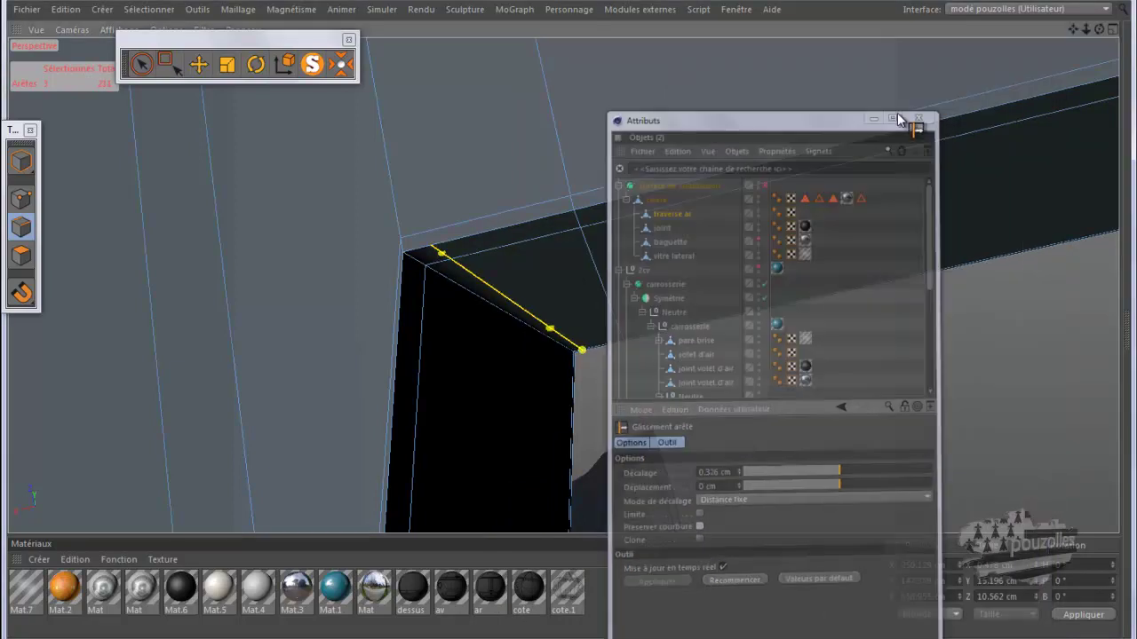
left_click(918, 118)
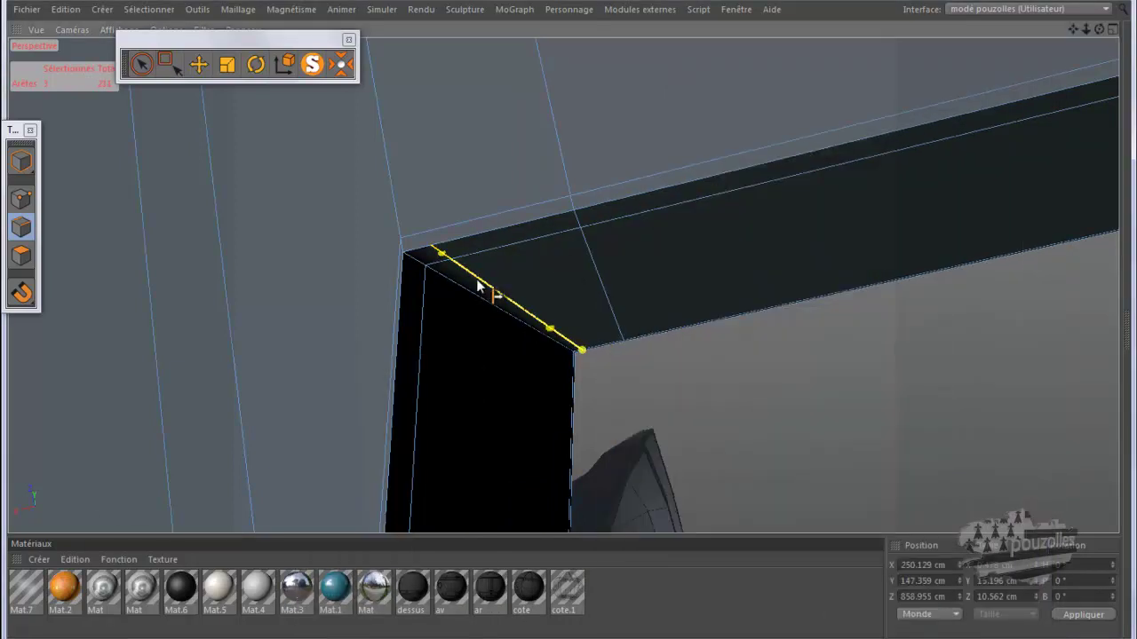
left_click_drag(400, 287, 400, 287, "alt")
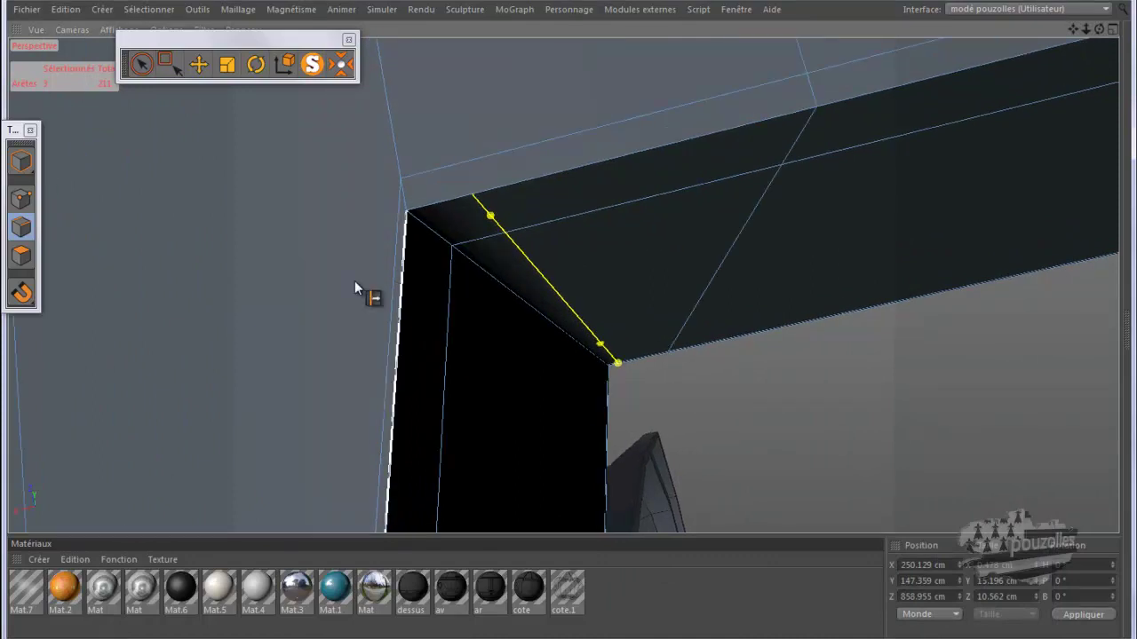
left_click(66, 9)
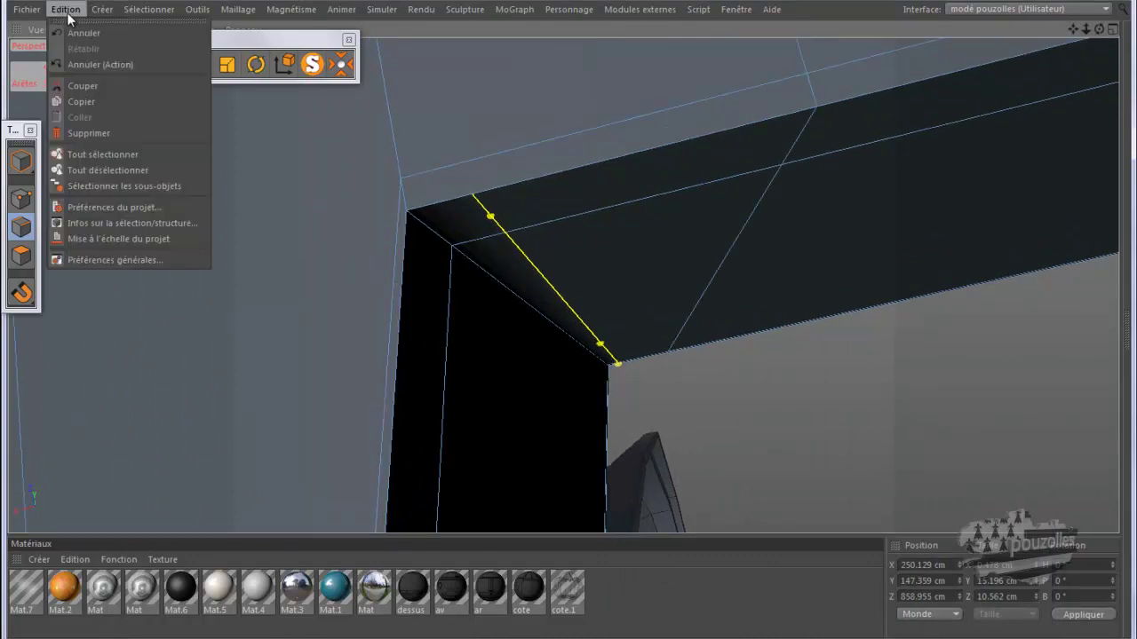
left_click(74, 28)
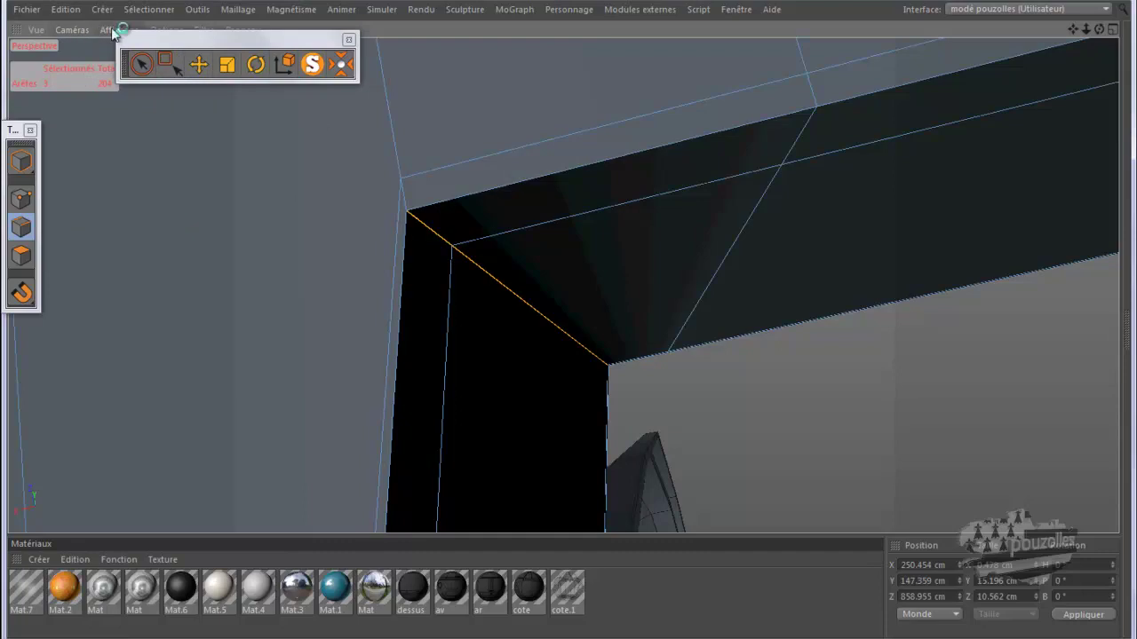
Pull the junction edge down at the crossbar corner and fine-tune its position
left_click_drag(437, 240, 437, 261)
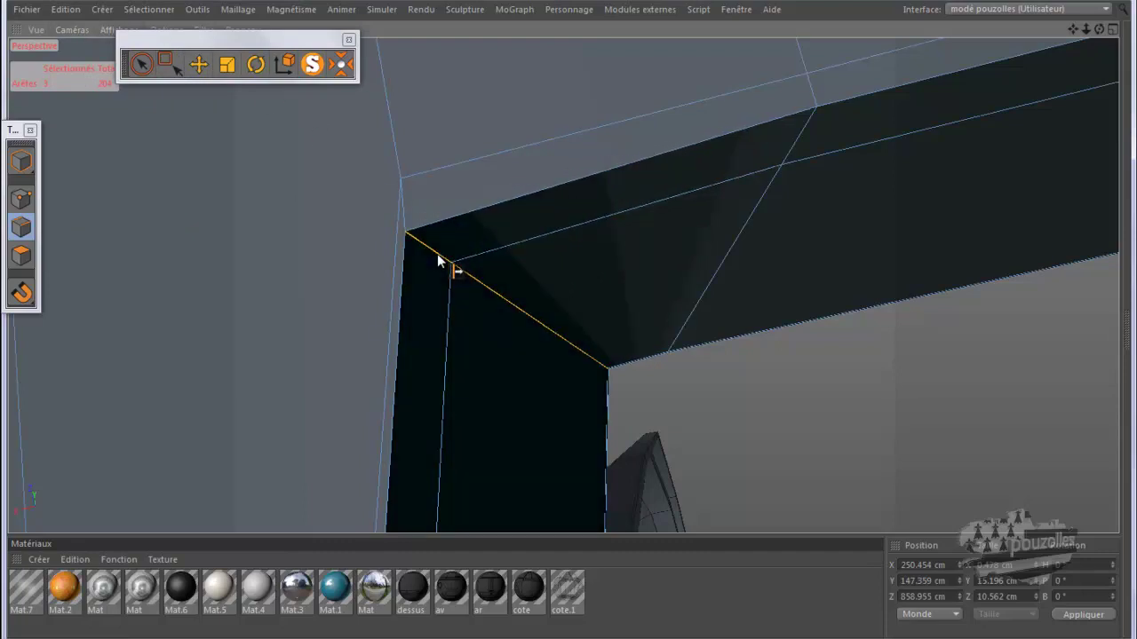
left_click_drag(440, 257, 455, 288)
scroll(456, 288, "down", 2)
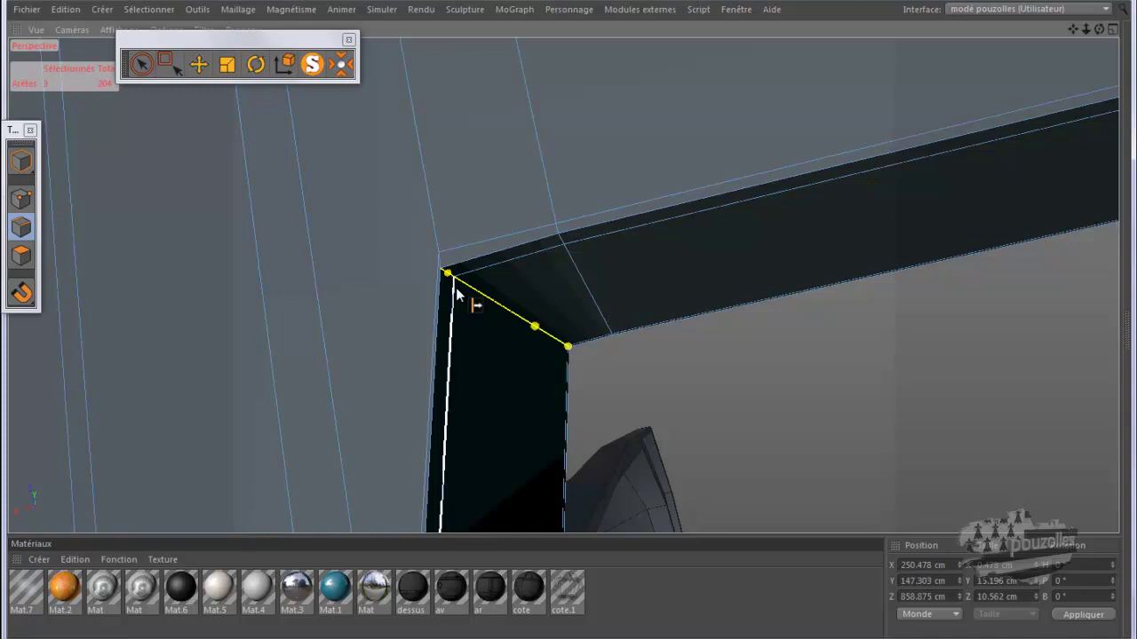
left_click_drag(456, 293, 536, 257, "alt")
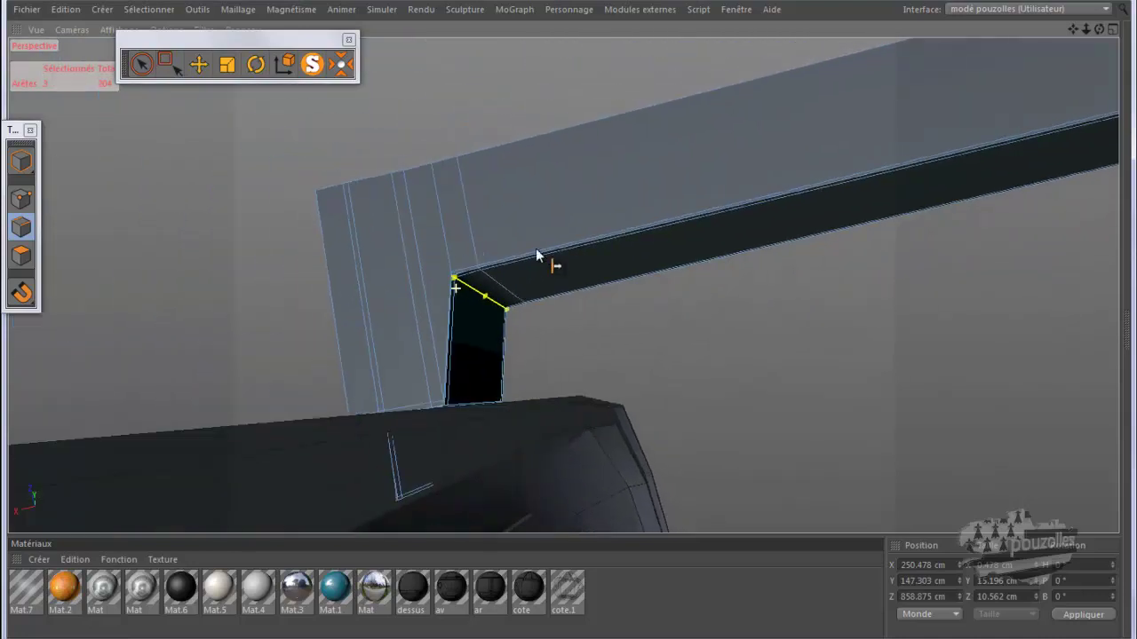
left_click_drag(1100, 32, 569, 319)
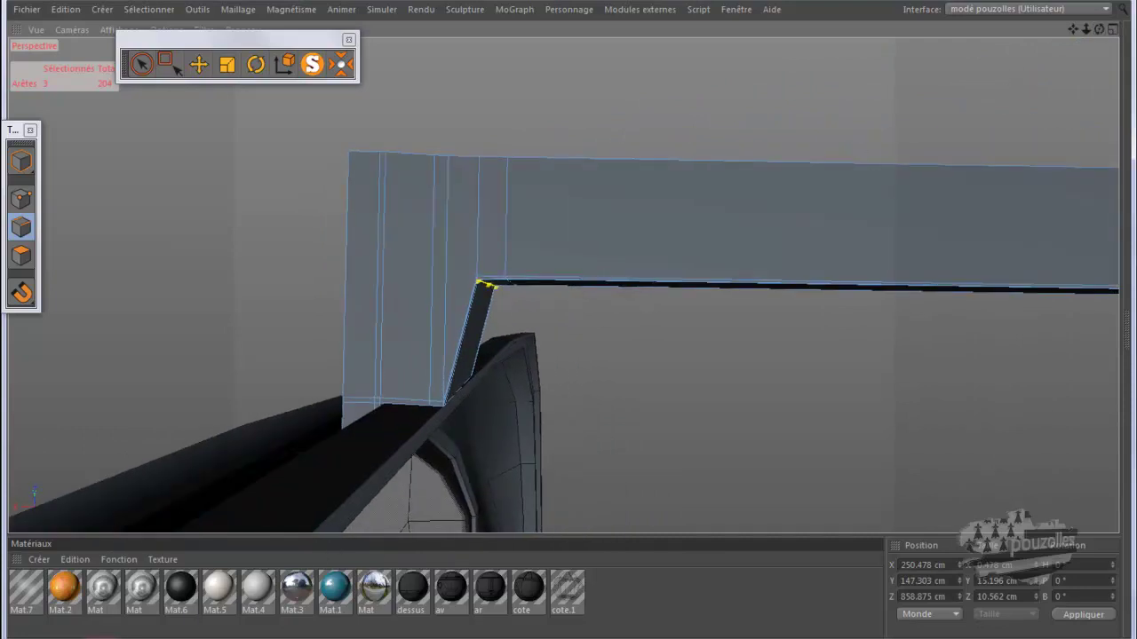
key("shift+F5")
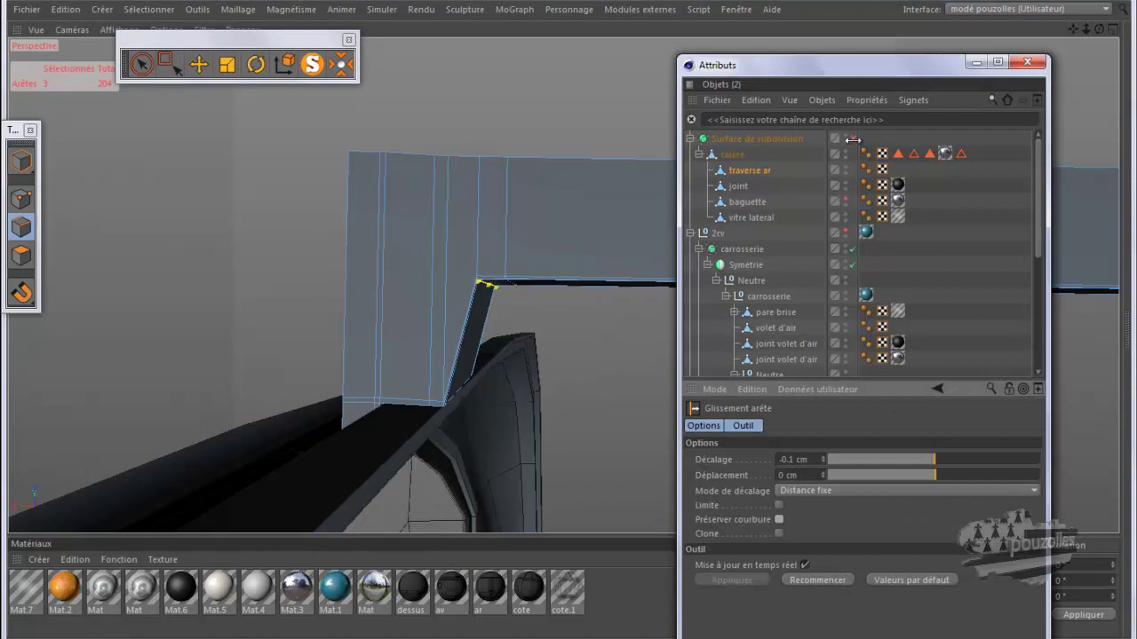
left_click(852, 139)
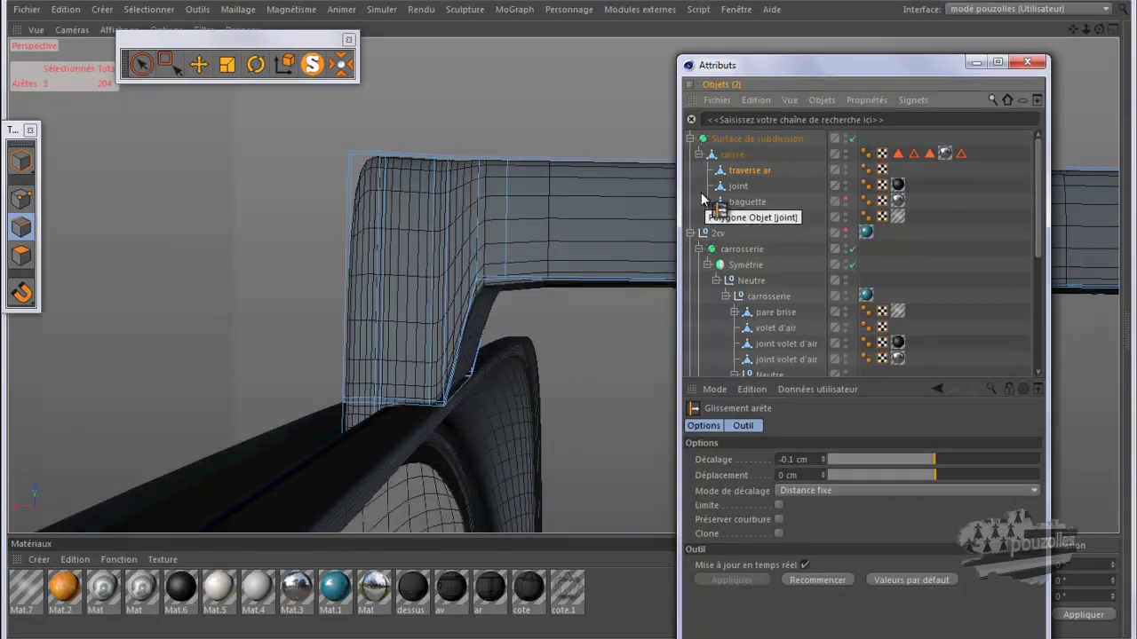
scroll(478, 304, "up", 2)
scroll(478, 303, "up", 3)
scroll(478, 304, "up", 1)
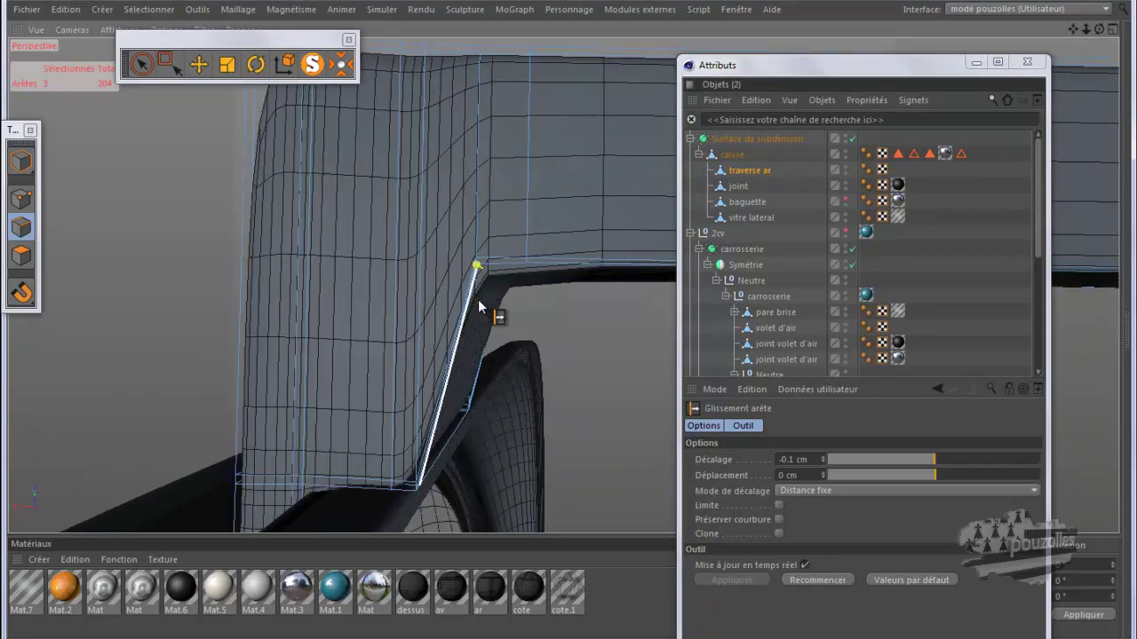
scroll(478, 304, "down", 2)
scroll(478, 303, "down", 1)
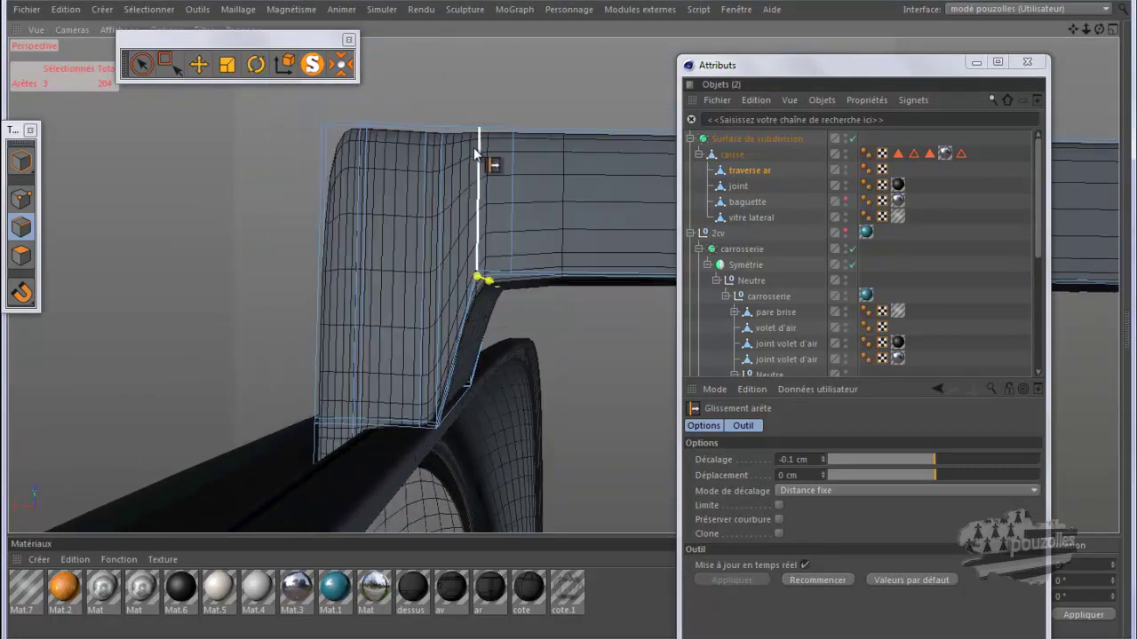
scroll(474, 142, "down", 2)
scroll(474, 142, "up", 3)
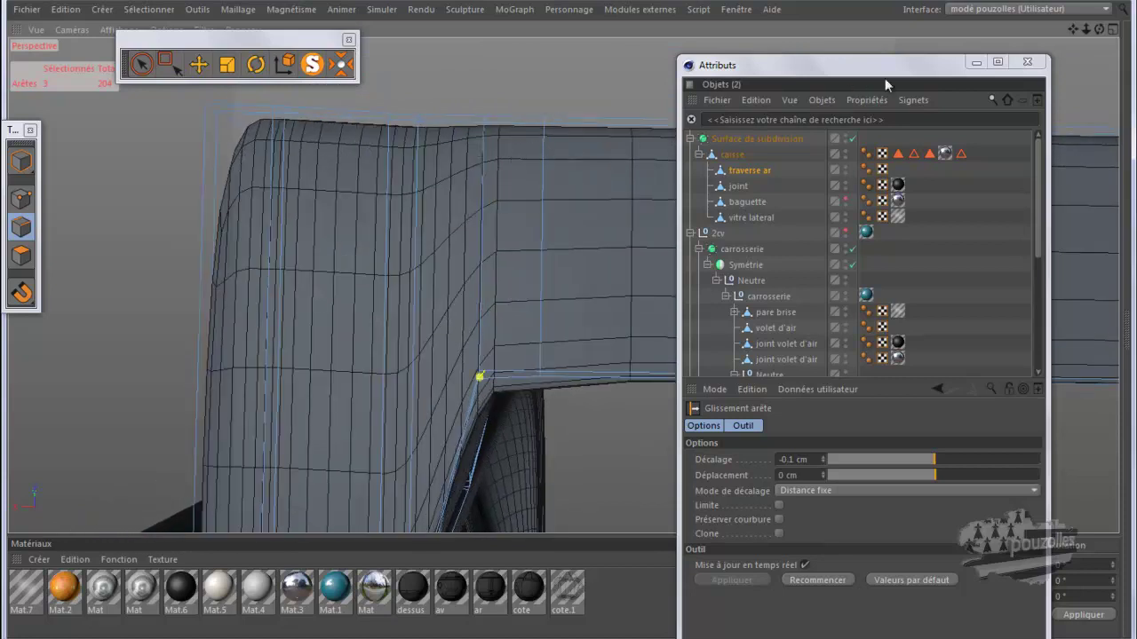
left_click(852, 139)
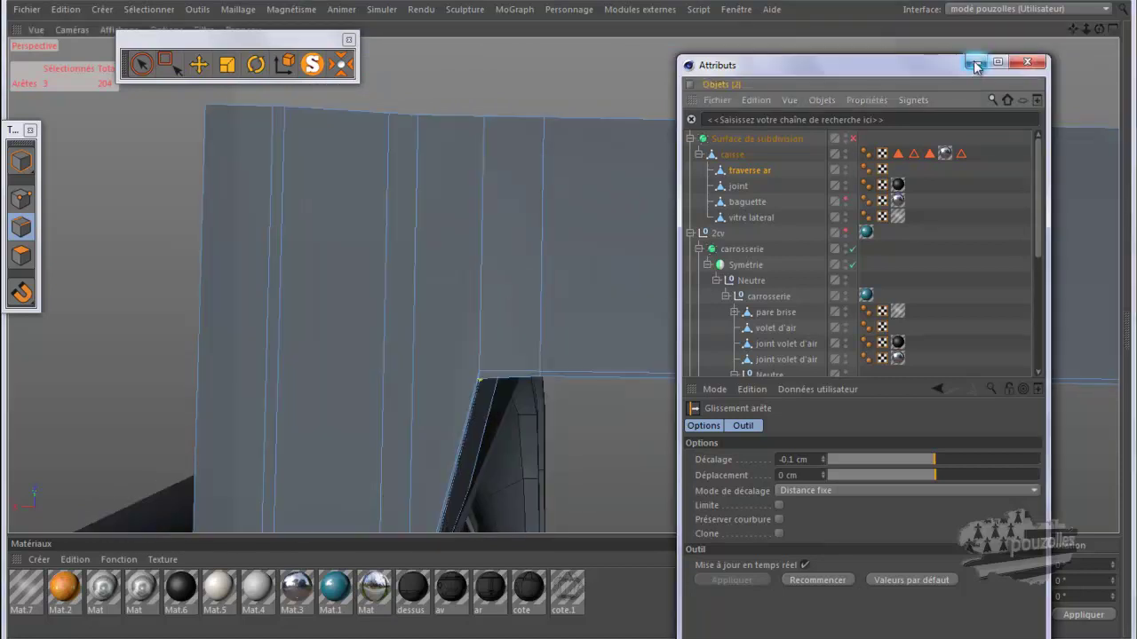
left_click(974, 62)
scroll(668, 240, "down", 2)
scroll(669, 243, "down", 2)
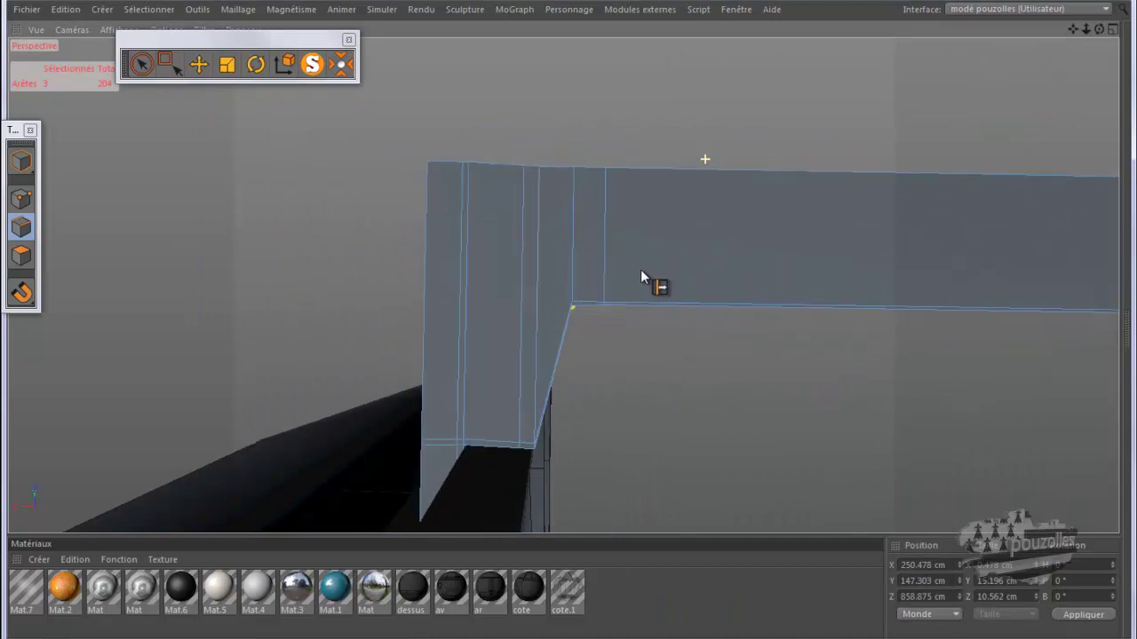
scroll(640, 270, "down", 1)
mouse_move(572, 328)
left_mouse_down("alt")
mouse_move(561, 327)
mouse_move(569, 321)
left_mouse_up("alt")
Switch to Points mode and select the top points at one end of the crossbar
left_click(142, 64)
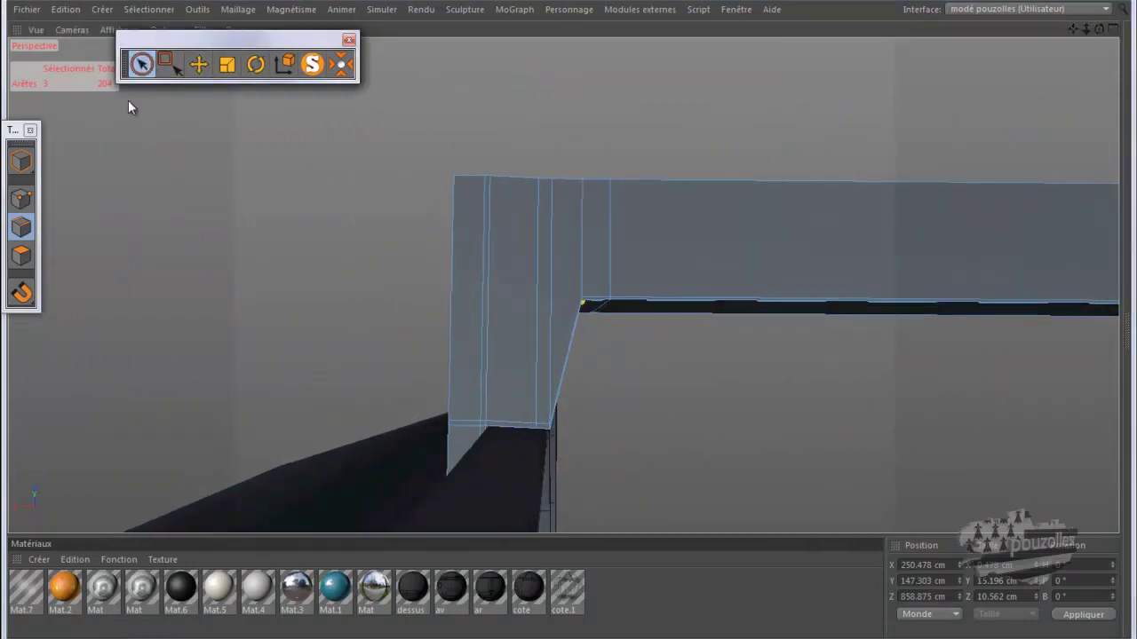
left_click(20, 199)
left_click_drag(133, 218, 129, 233, "alt")
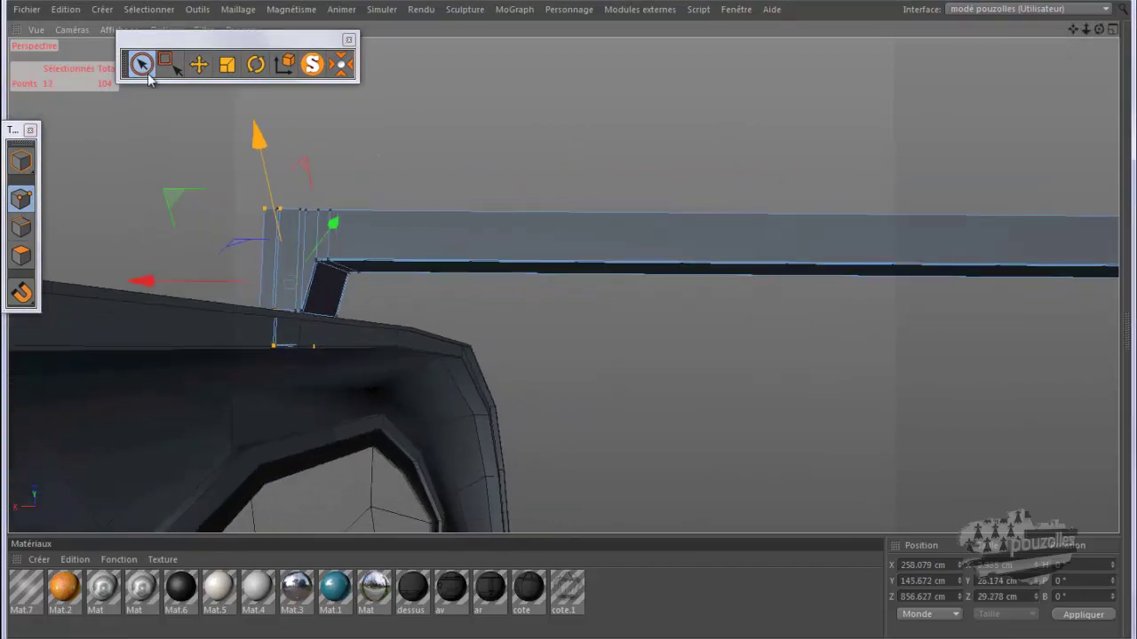
mouse_move(254, 211)
left_mouse_down()
mouse_move(337, 222)
mouse_move(241, 202)
mouse_move(487, 225)
left_mouse_up()
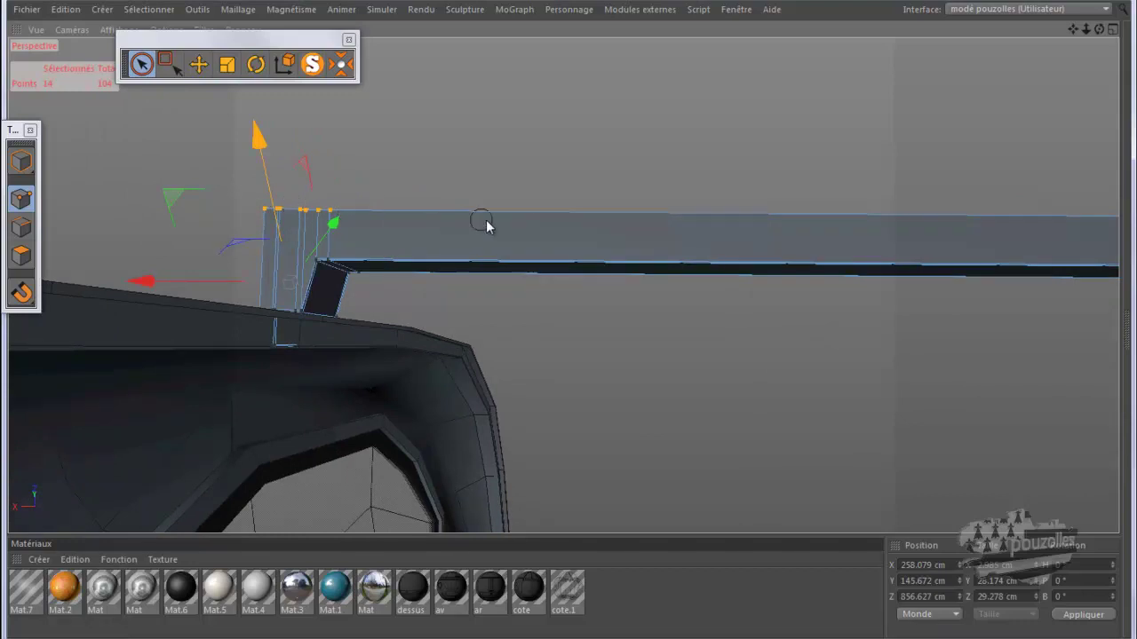
Add the far end's corner points and the near end's top points to the selection
left_click_drag(1071, 29, 564, 329)
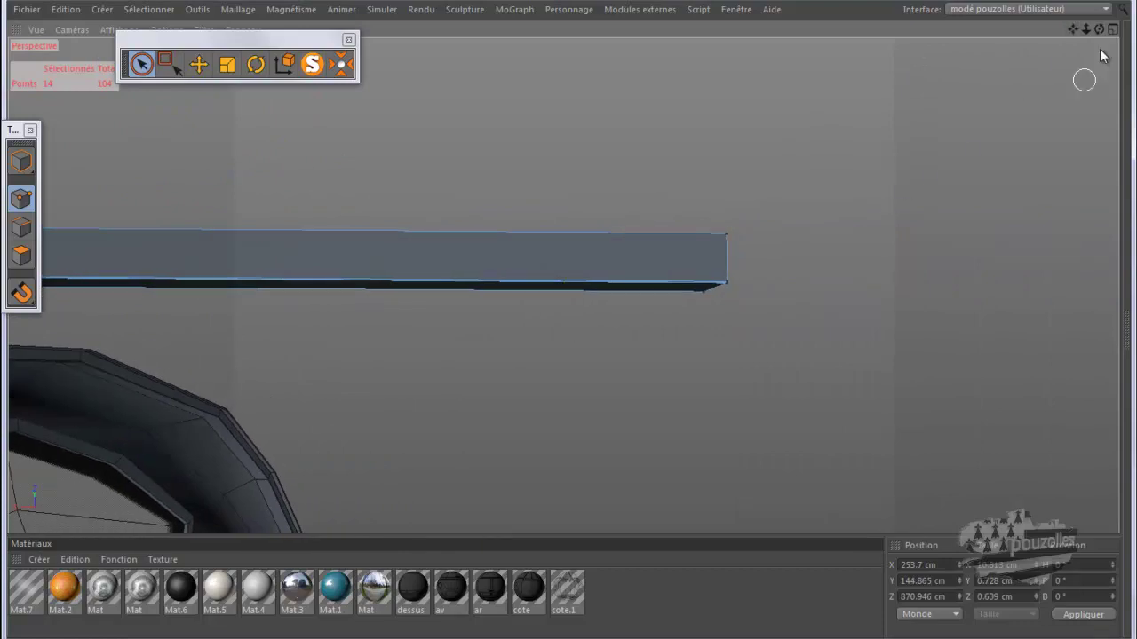
left_click_drag(1099, 29, 560, 332)
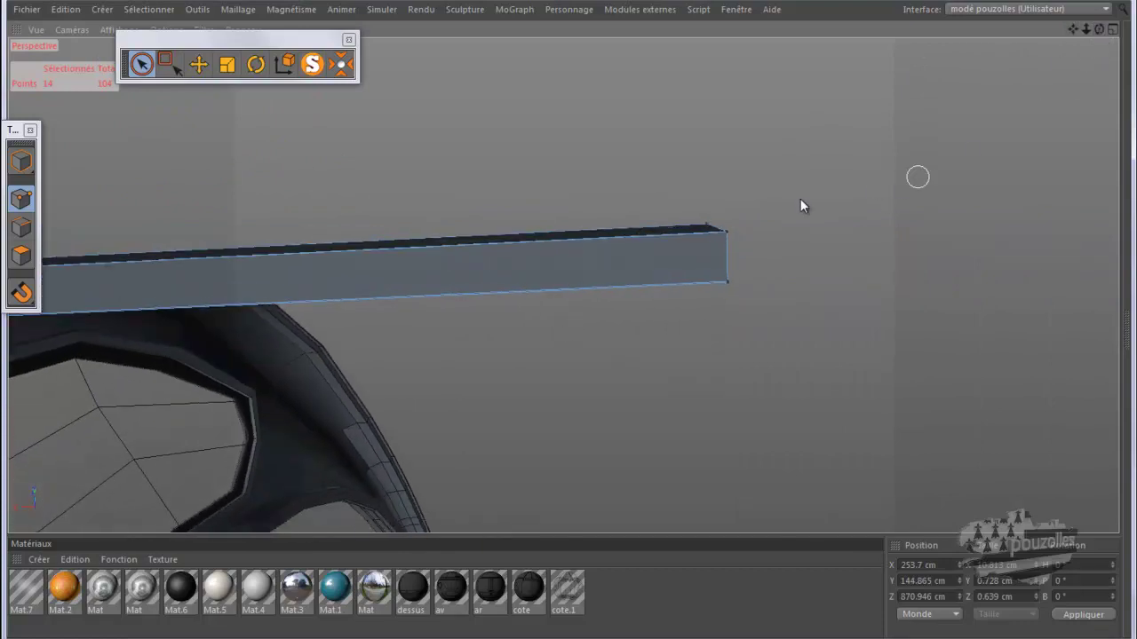
left_click_drag(735, 246, 706, 223)
left_click_drag(925, 236, 568, 252, "alt")
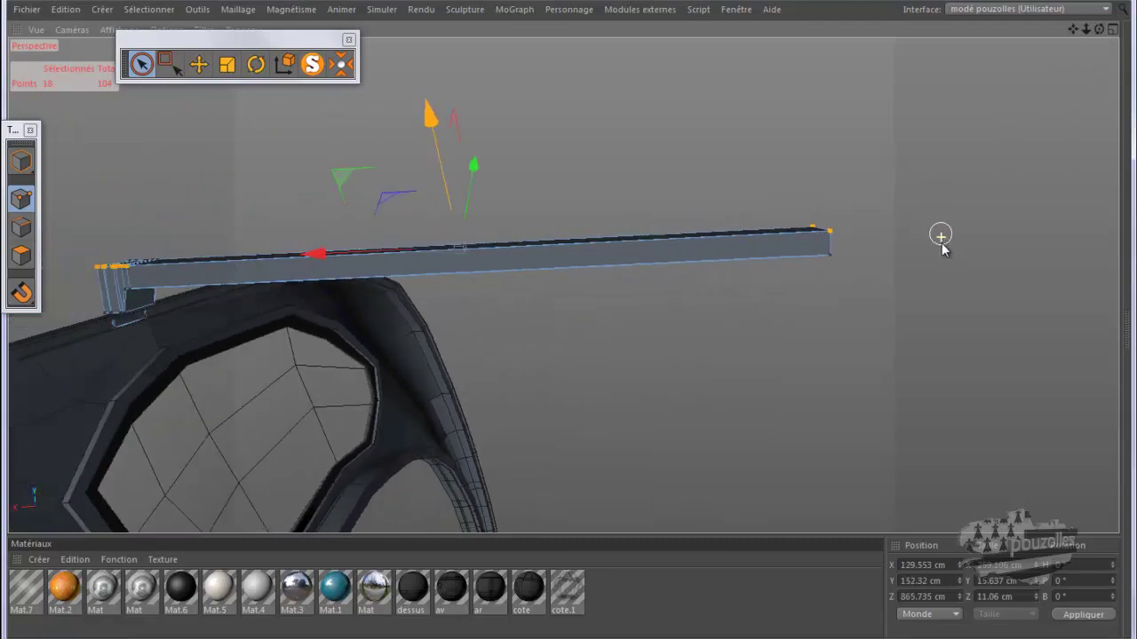
scroll(254, 244, "up", 1)
scroll(257, 247, "up", 1)
scroll(267, 248, "up", 1)
scroll(271, 247, "up", 1)
left_click_drag(271, 264, 308, 273, "shift")
left_click(276, 264, "shift")
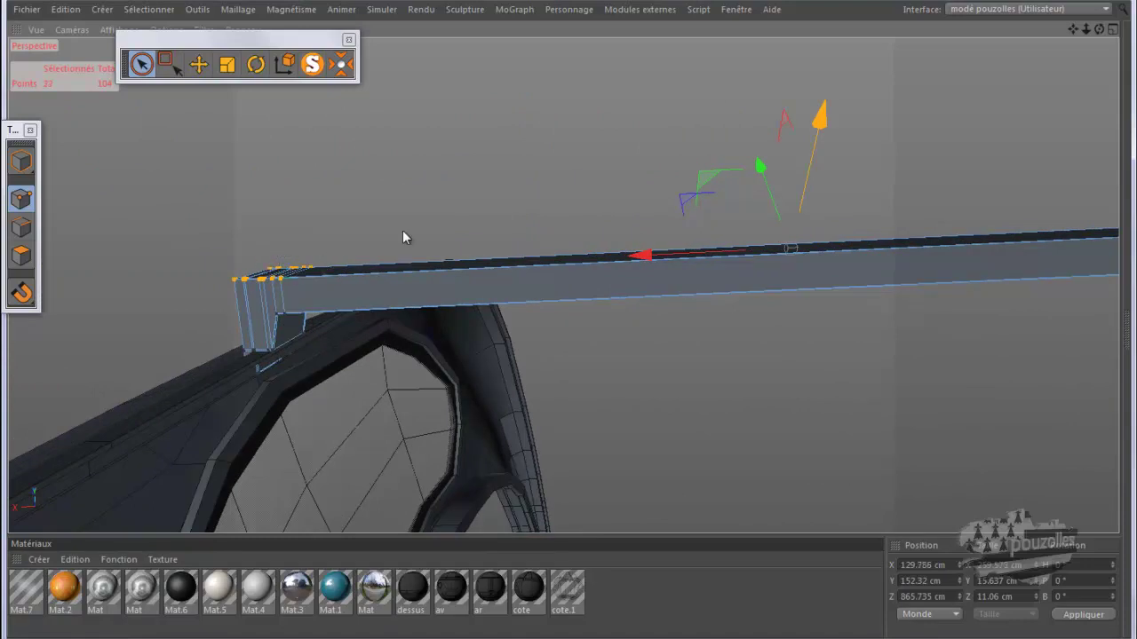
mouse_move(1102, 33)
left_mouse_down()
mouse_move(587, 324)
mouse_move(555, 327)
mouse_move(563, 337)
mouse_move(546, 320)
mouse_move(555, 312)
mouse_move(570, 327)
mouse_move(556, 332)
mouse_move(574, 335)
mouse_move(588, 313)
mouse_move(563, 320)
left_mouse_up()
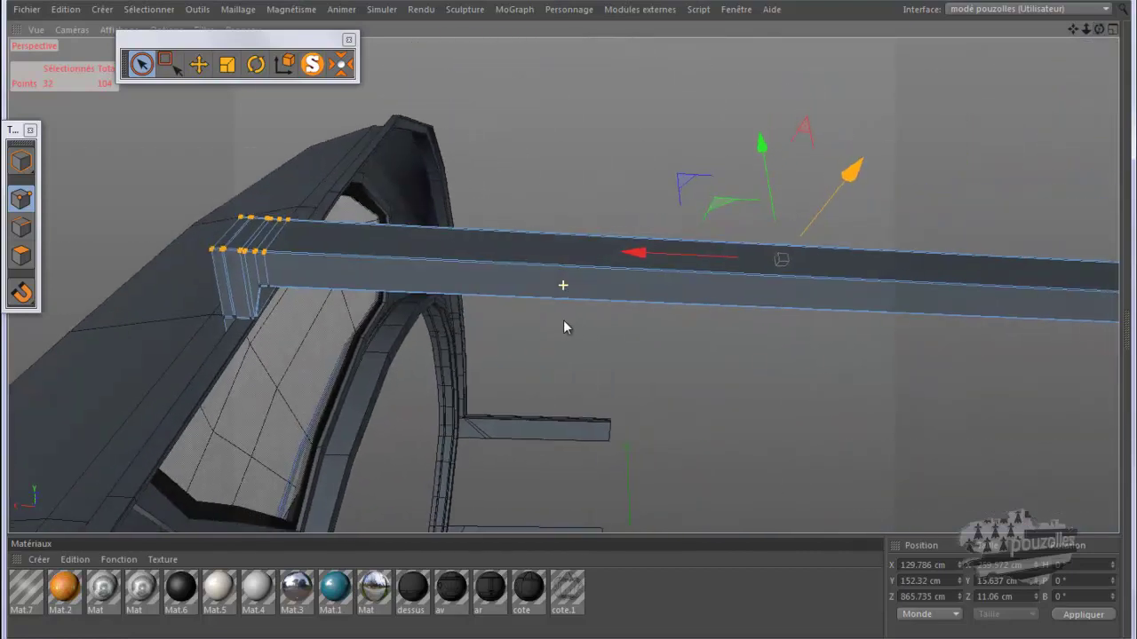
Switch the Position coordinates from Monde to Objet (Rel) and toggle the object/world axis button
left_click(920, 614)
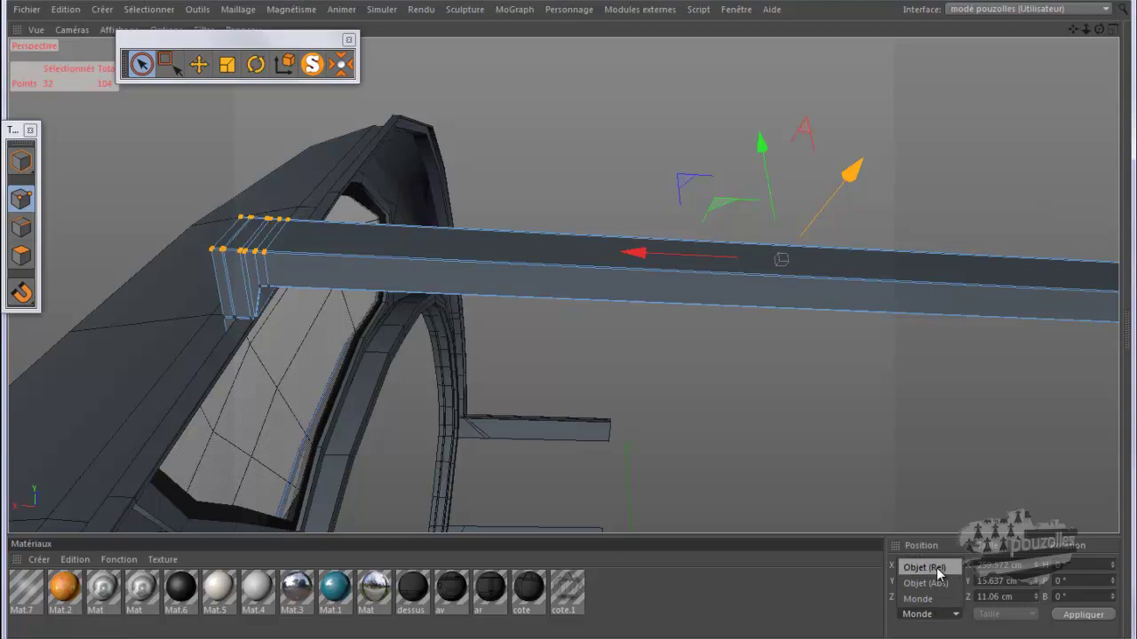
left_click(939, 569)
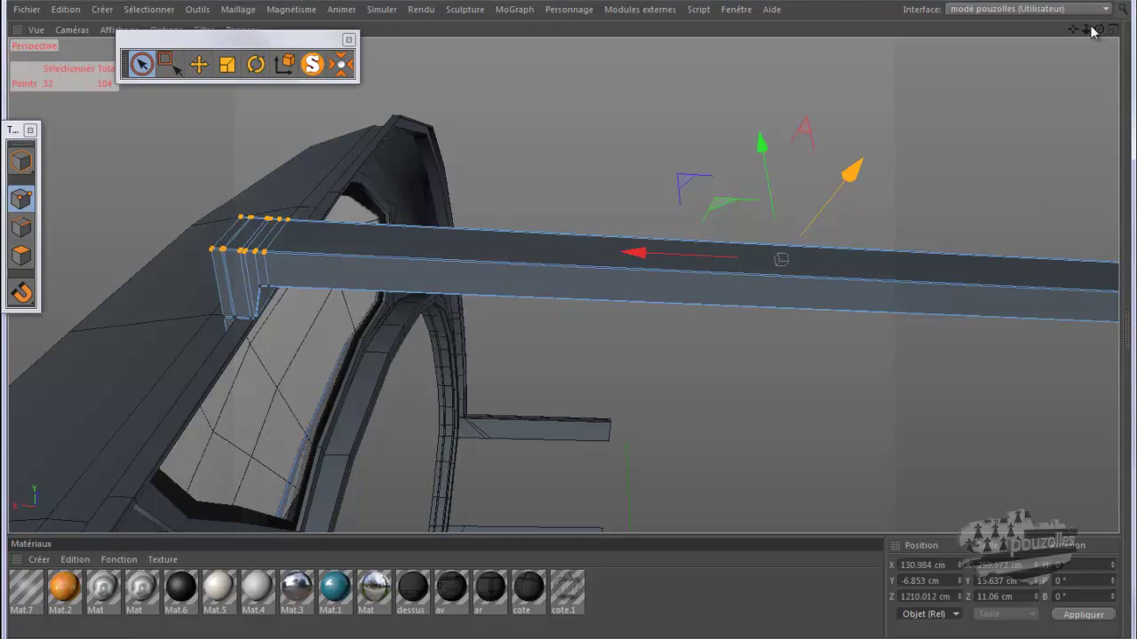
mouse_move(572, 320)
left_mouse_down("alt")
mouse_move(569, 329)
mouse_move(586, 322)
mouse_move(569, 321)
left_mouse_up("alt")
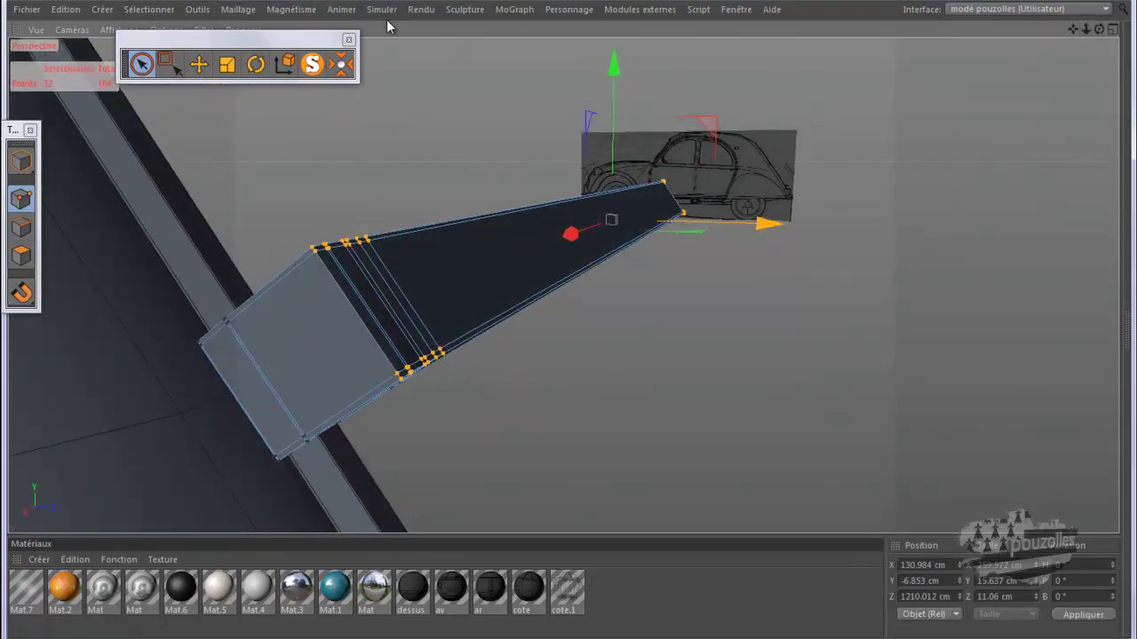
left_click(284, 68)
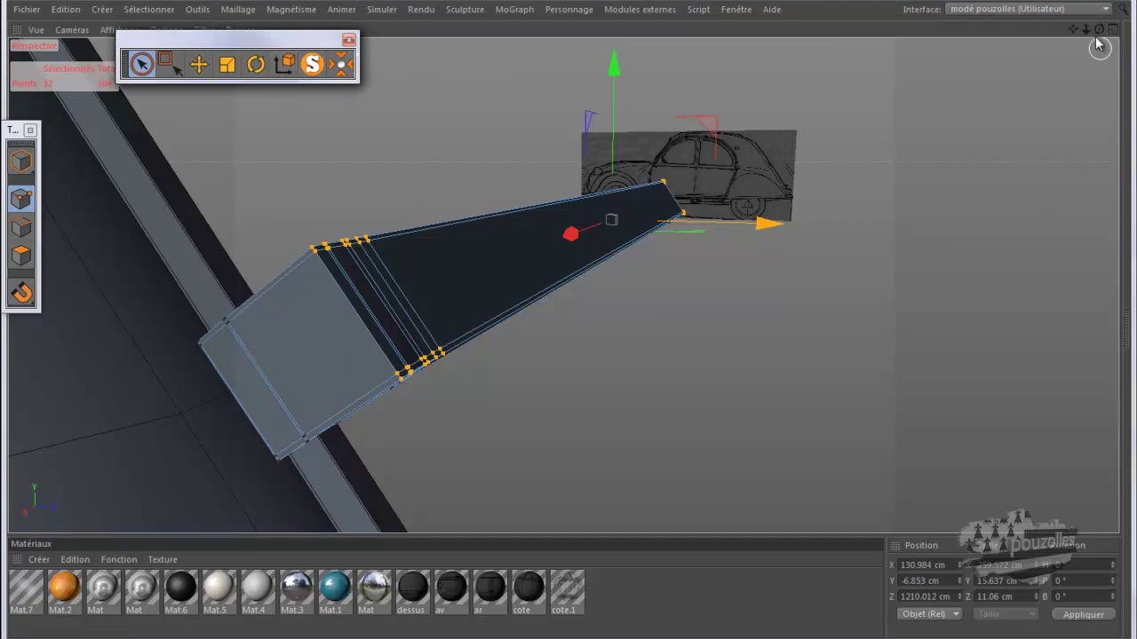
left_click_drag(565, 317, 568, 320, "alt")
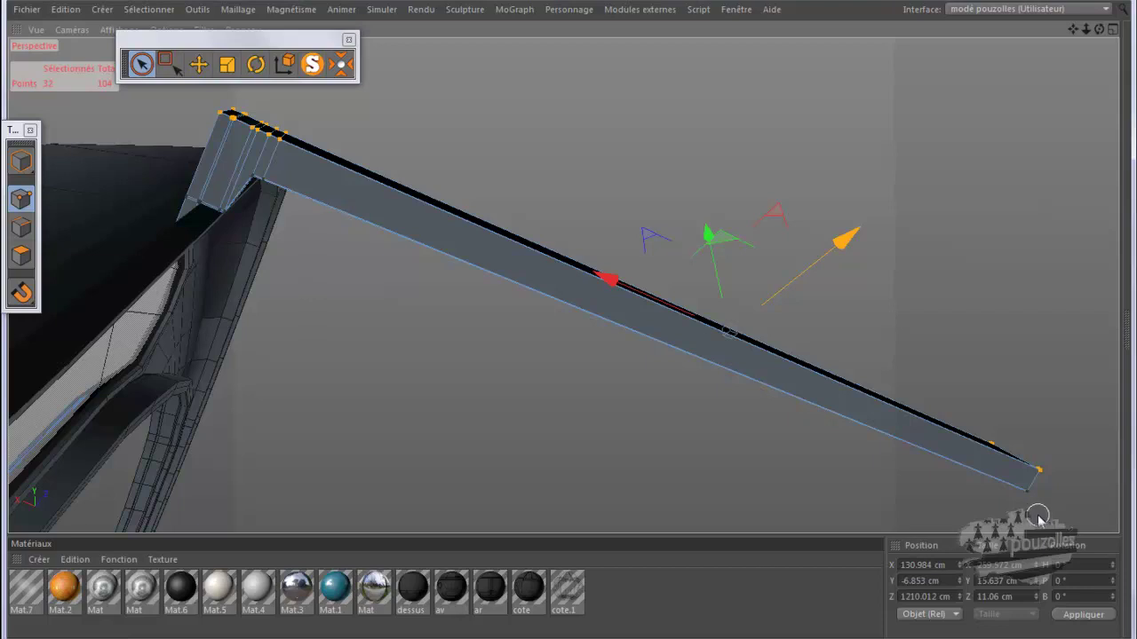
Try flattening the selected end points to zero depth and then zero height, undoing both
double_click(995, 595)
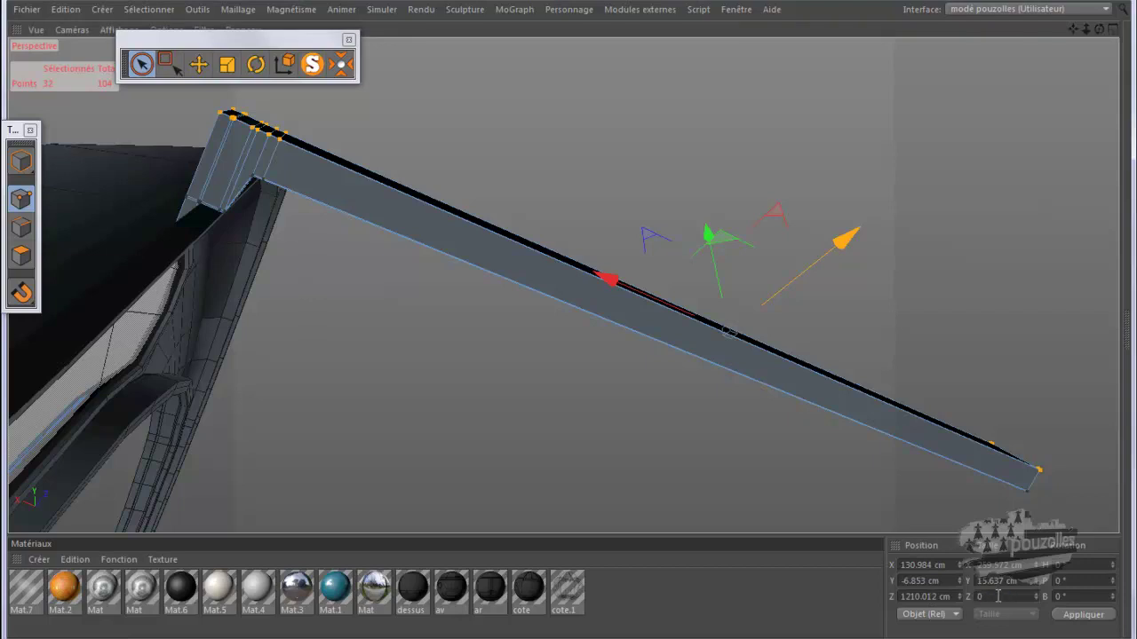
key("Return")
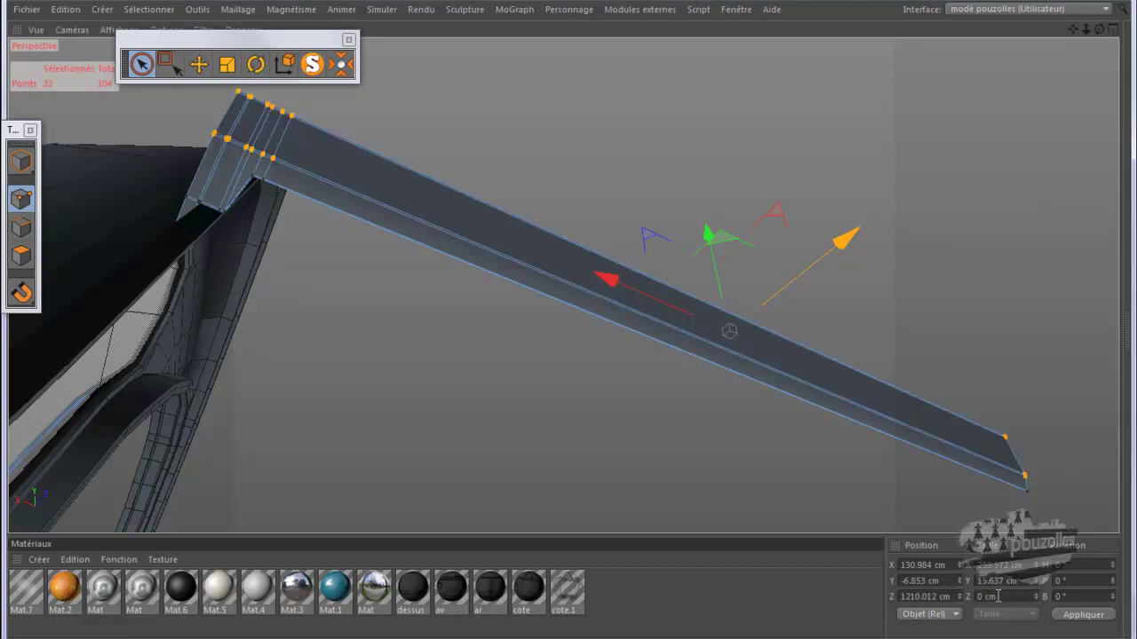
left_click(66, 9)
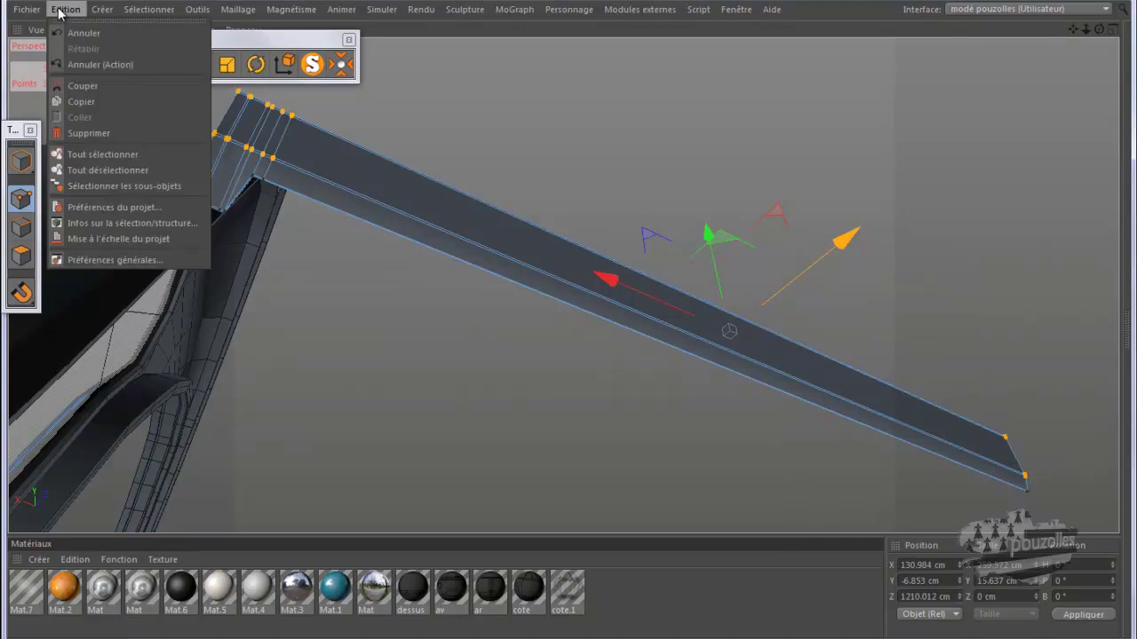
left_click(78, 34)
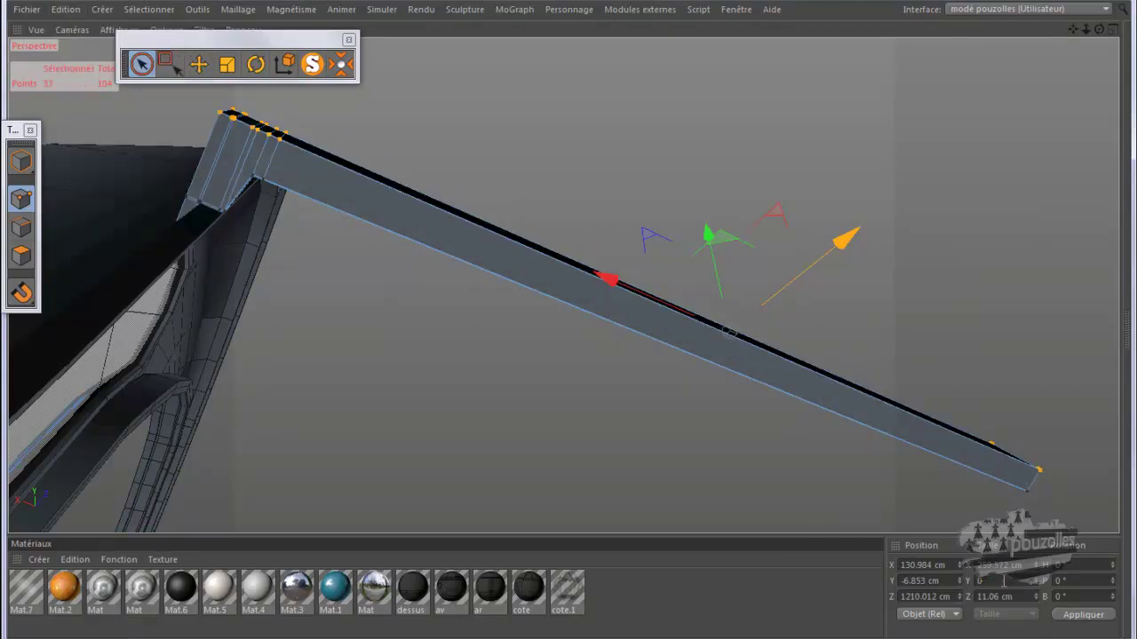
key("Return")
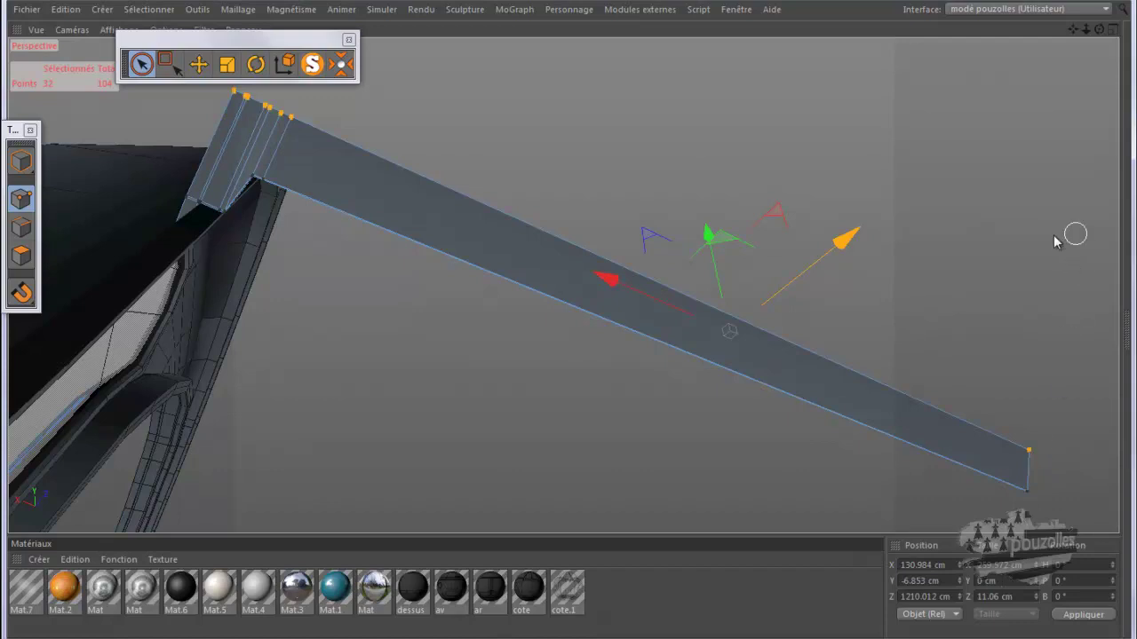
left_click(57, 10)
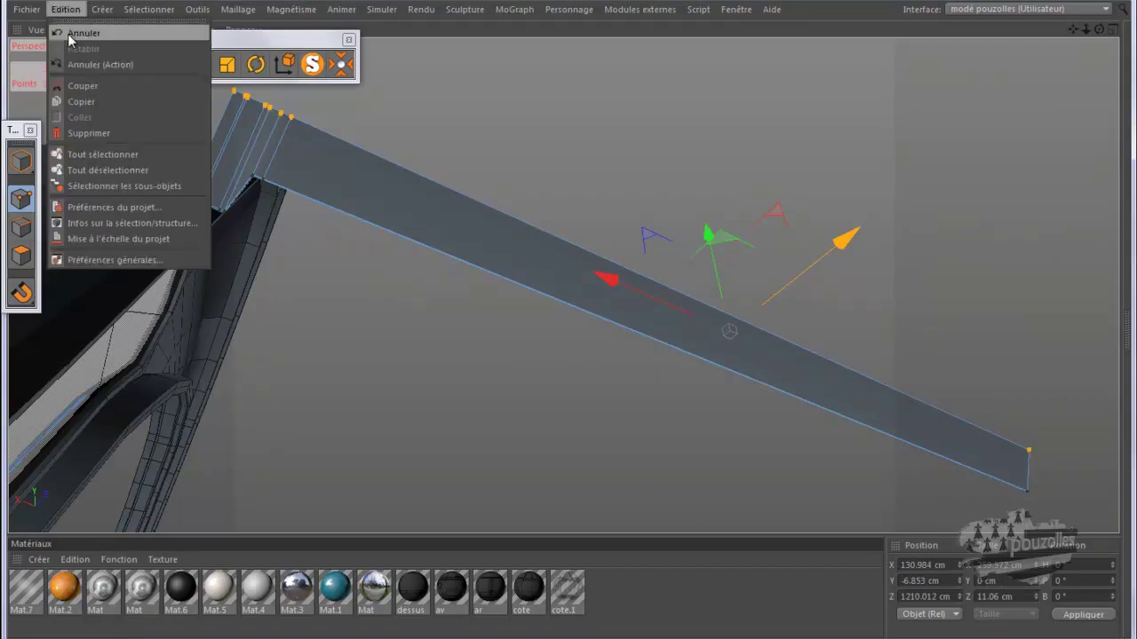
left_click(75, 37)
Clear the point selection, view the beam from below, and bring the 2CV reference photo forward
scroll(257, 239, "down", 2)
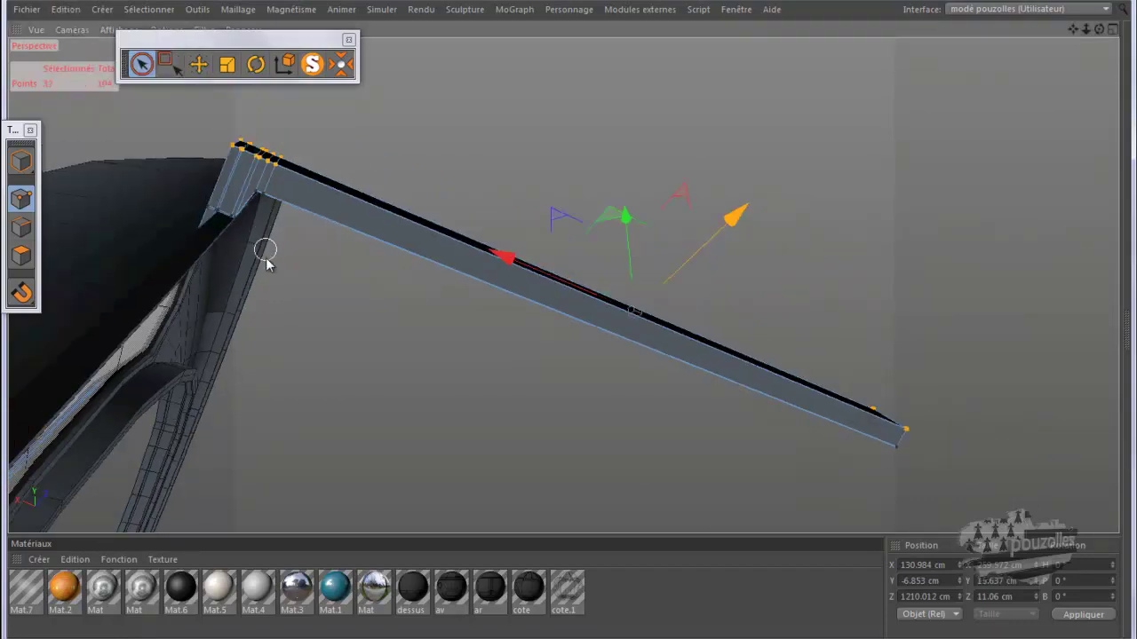
scroll(178, 174, "up", 2)
scroll(201, 186, "up", 2)
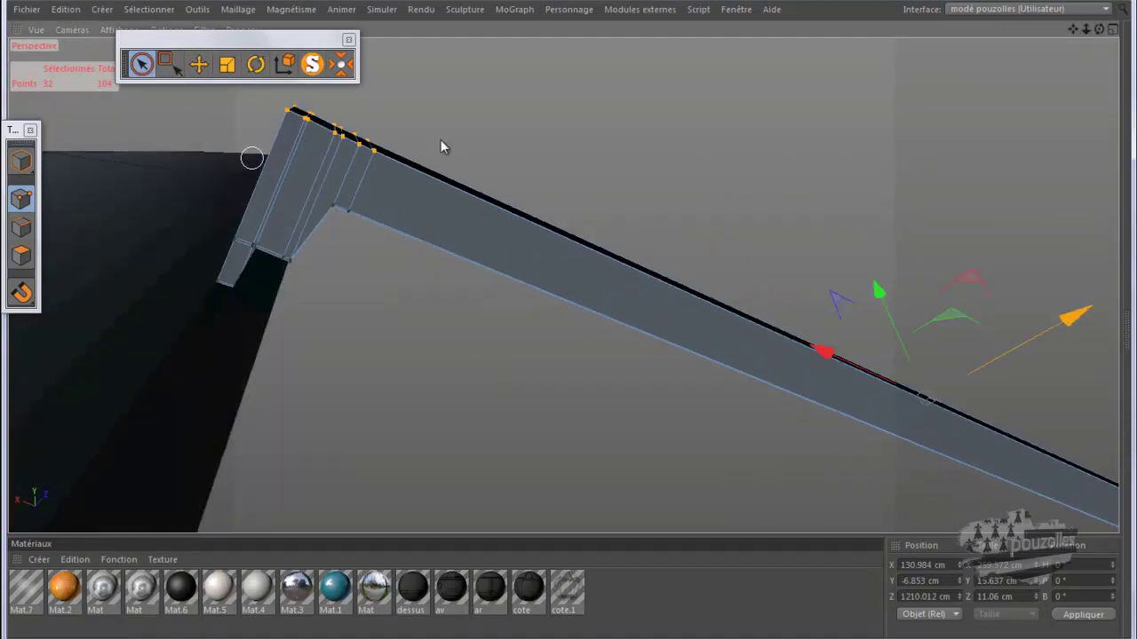
left_click(1045, 92)
left_click_drag(572, 330, 563, 315, "alt")
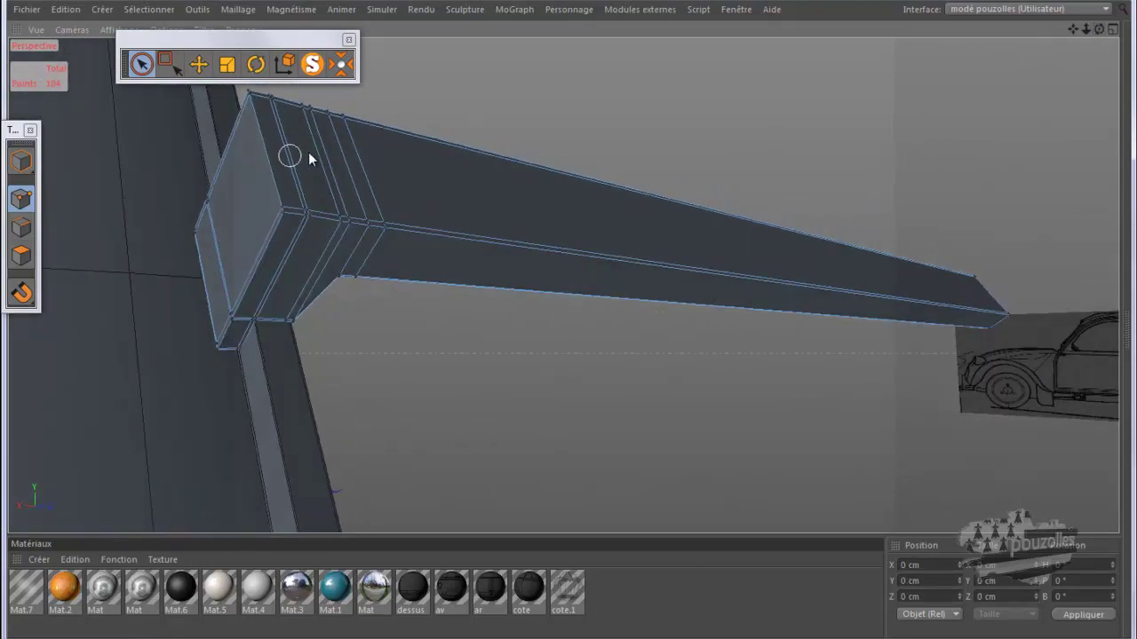
mouse_move(330, 613)
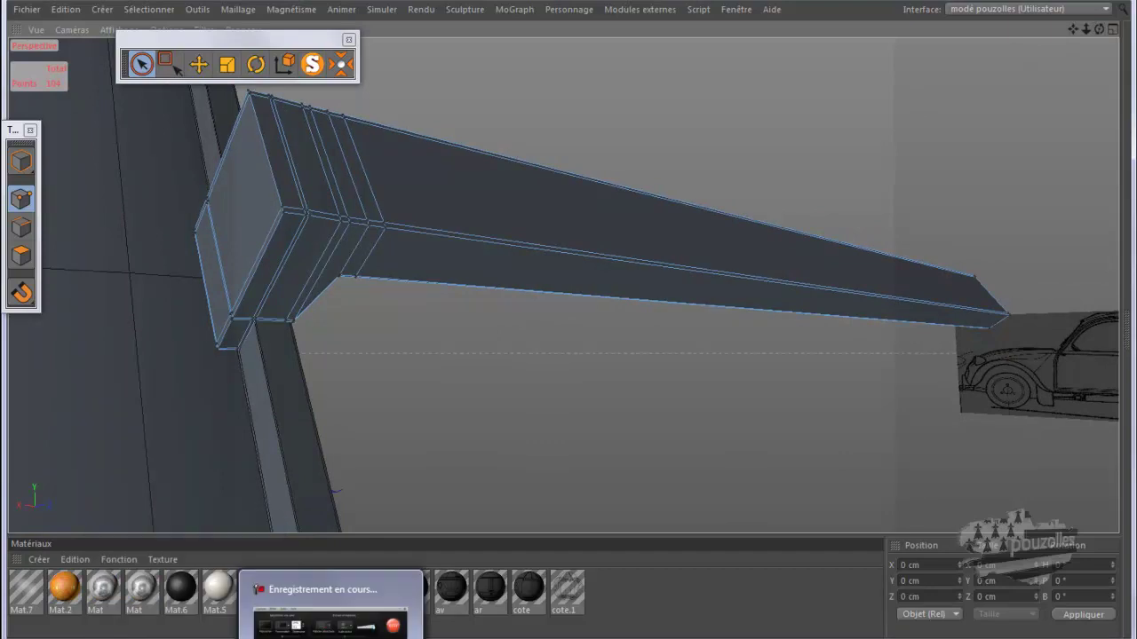
left_click(431, 607)
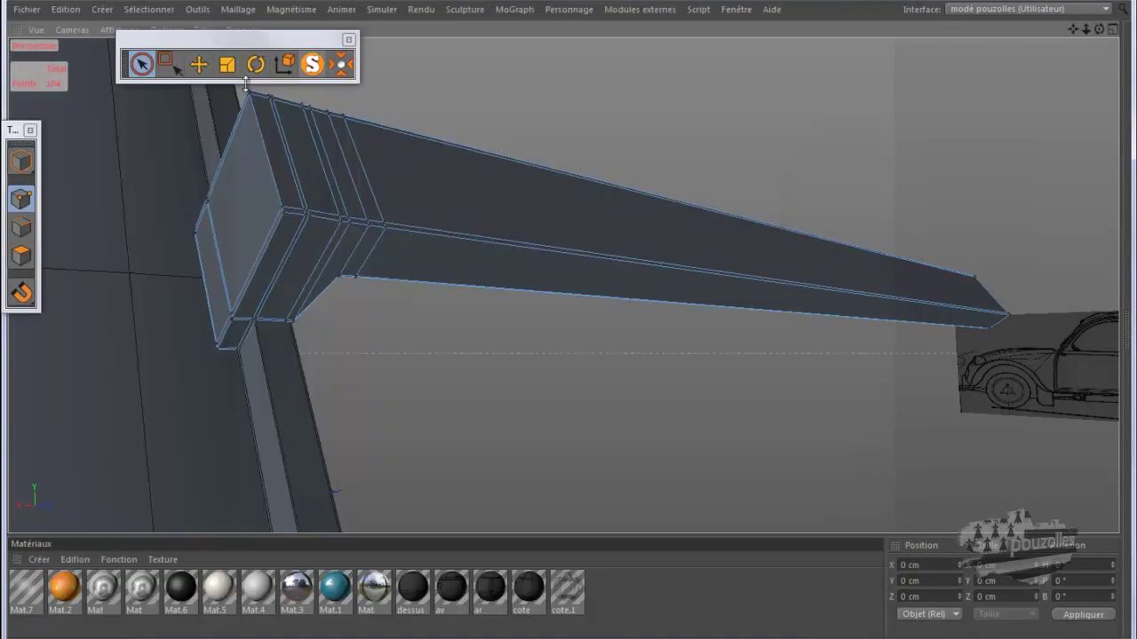
In Edges mode with the Move tool, select the vertical edge at the beam's end
left_click(35, 233)
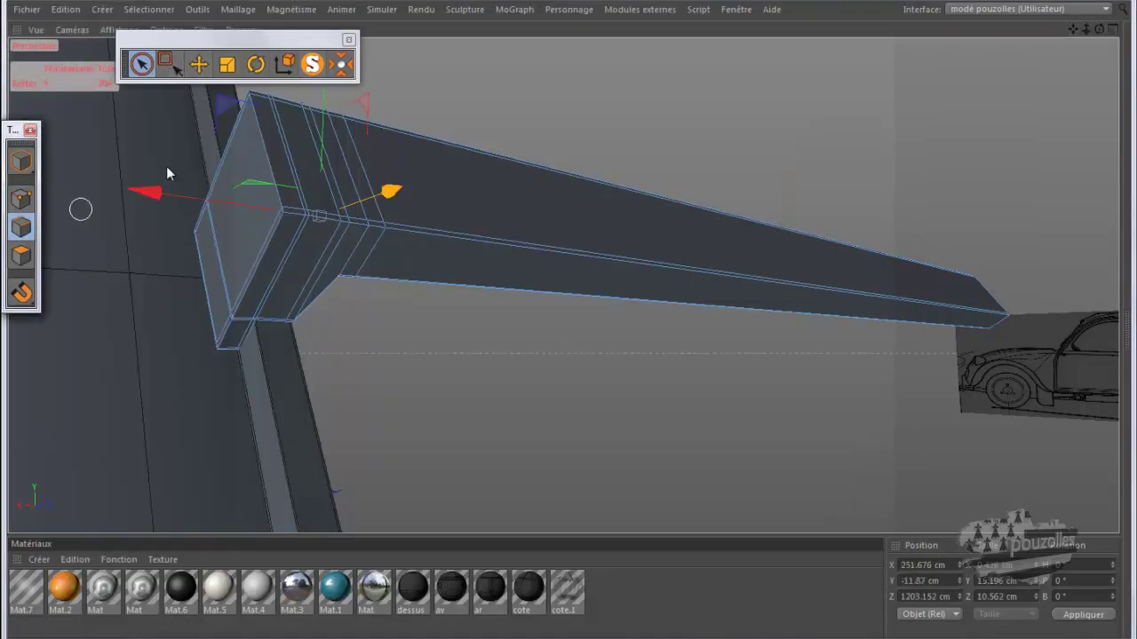
scroll(269, 121, "up", 2)
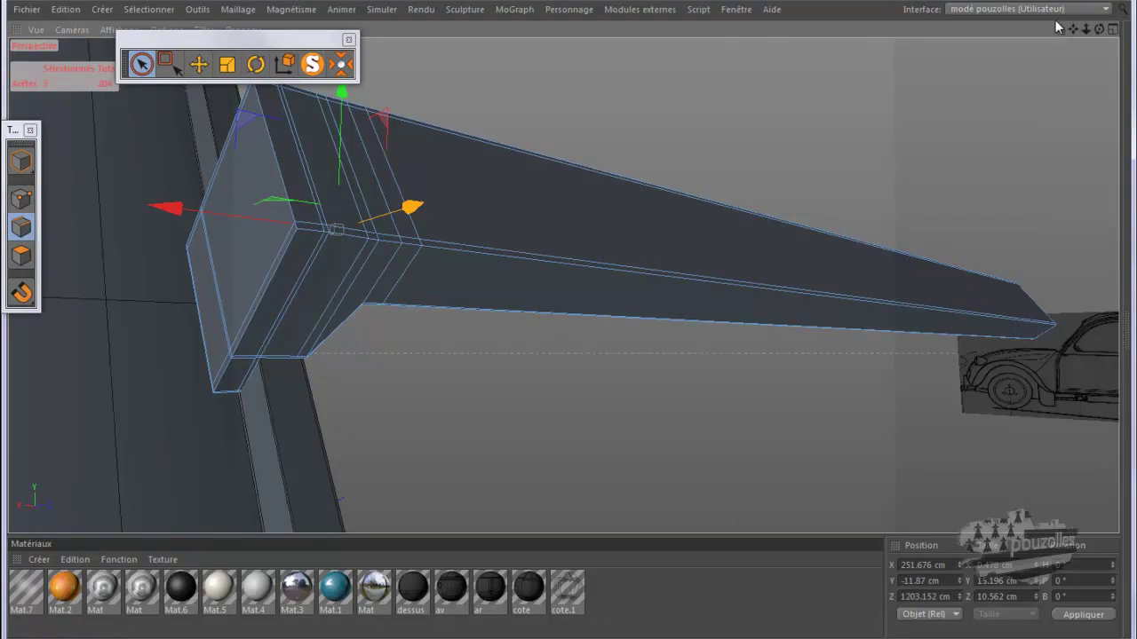
mouse_move(1073, 28)
left_mouse_down()
mouse_move(441, 211)
mouse_move(305, 289)
left_mouse_up()
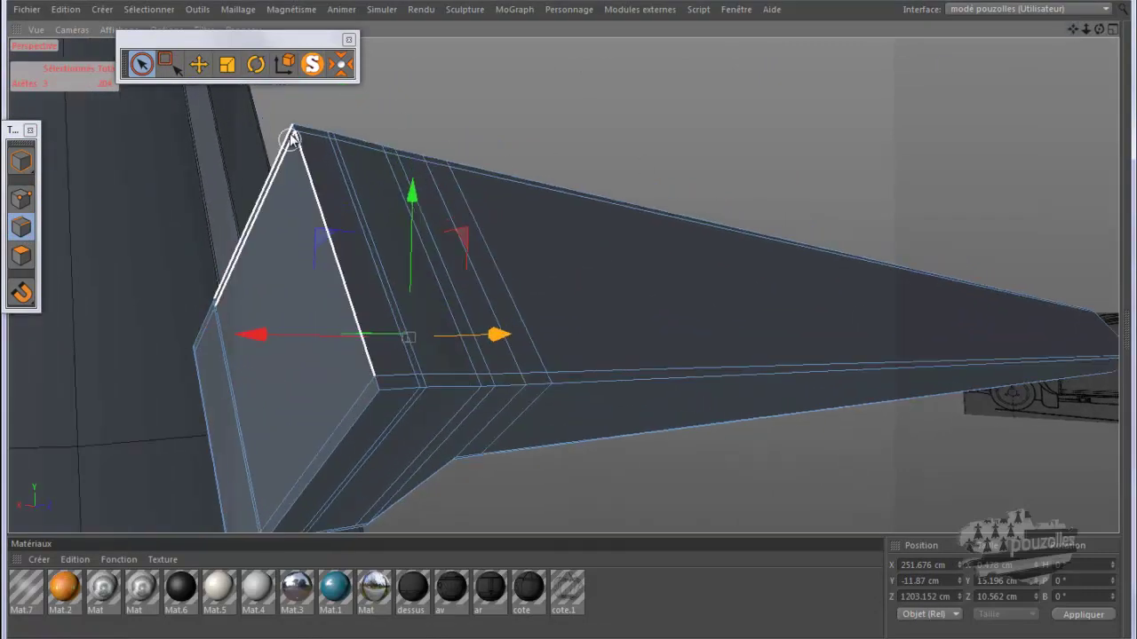
left_click(198, 64)
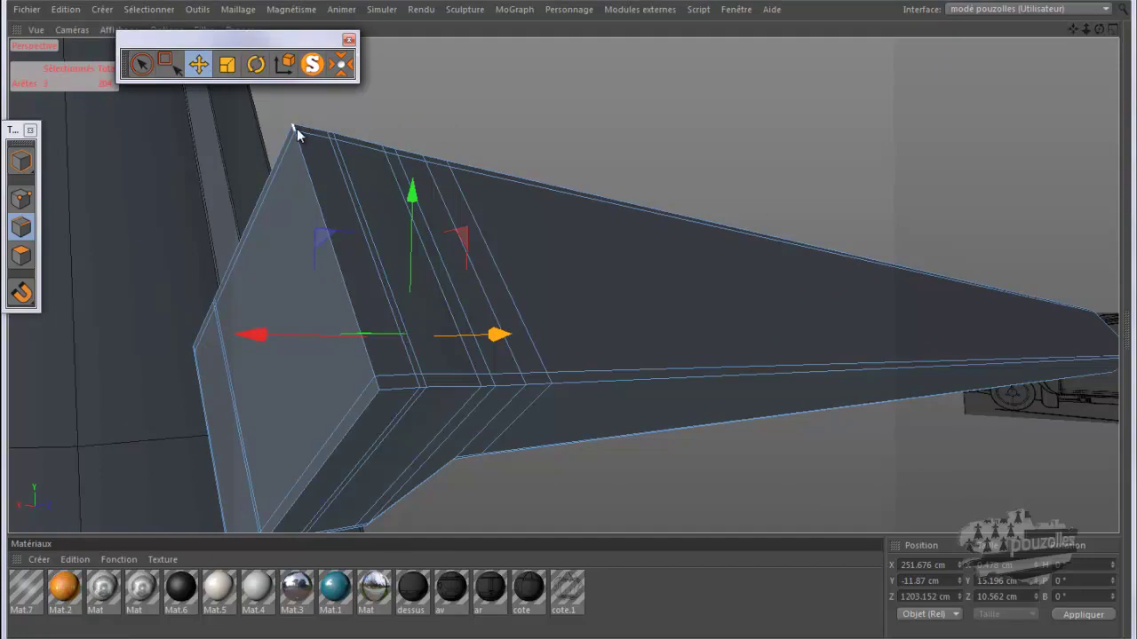
left_click(297, 131)
left_click(304, 160)
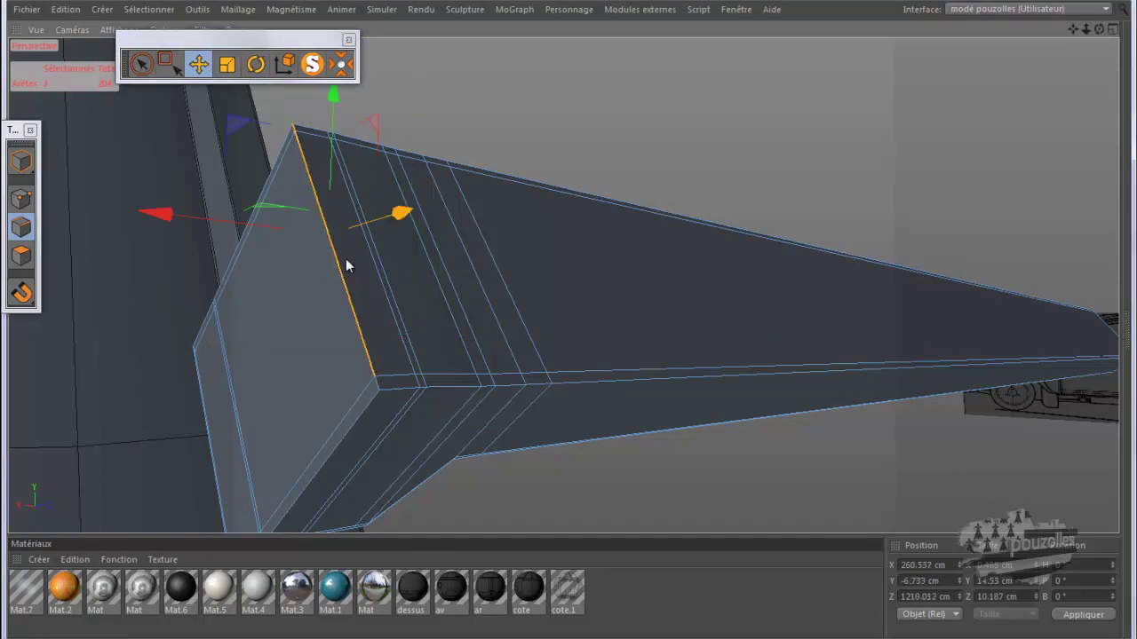
Slide the selected end edge across the face with Glissement and fine-tune its position
right_click(672, 111)
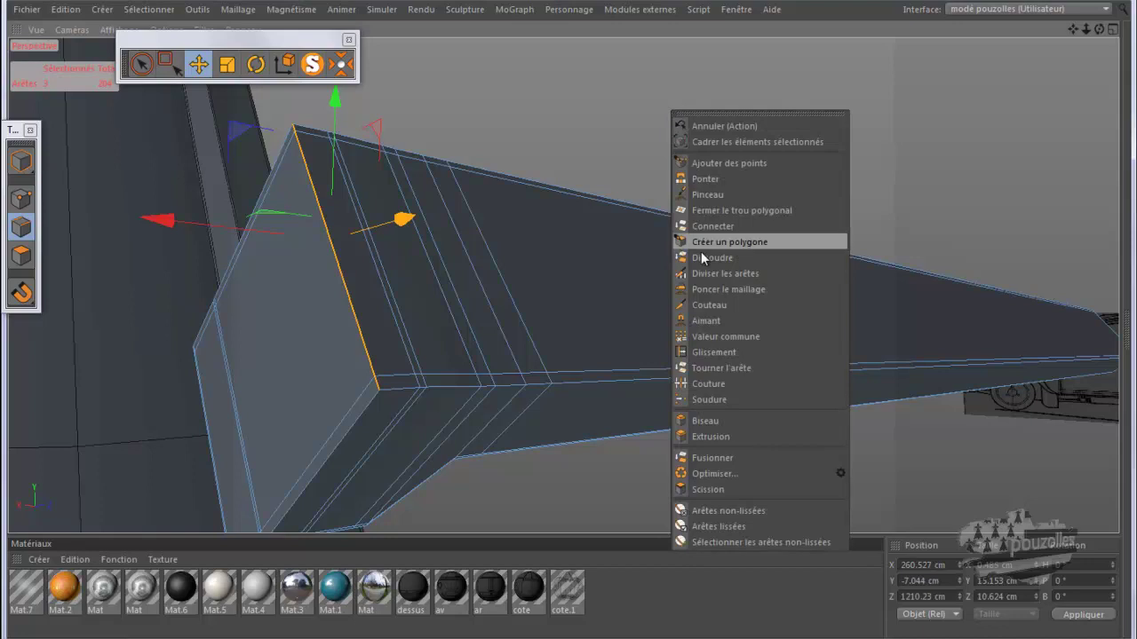
left_click(726, 352)
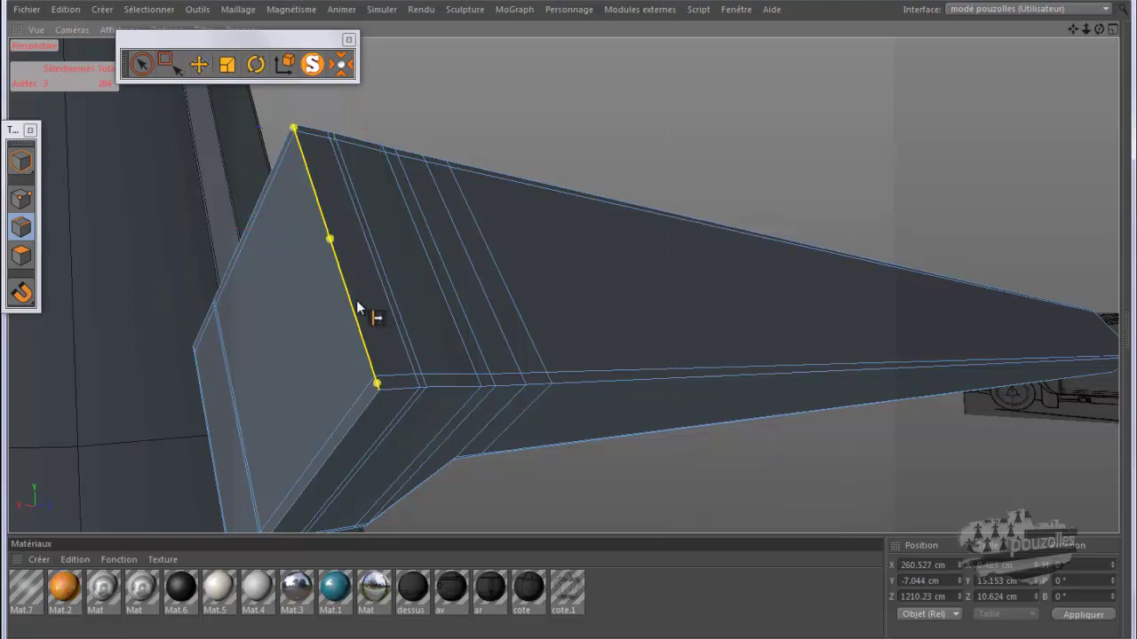
left_click_drag(349, 321, 338, 349)
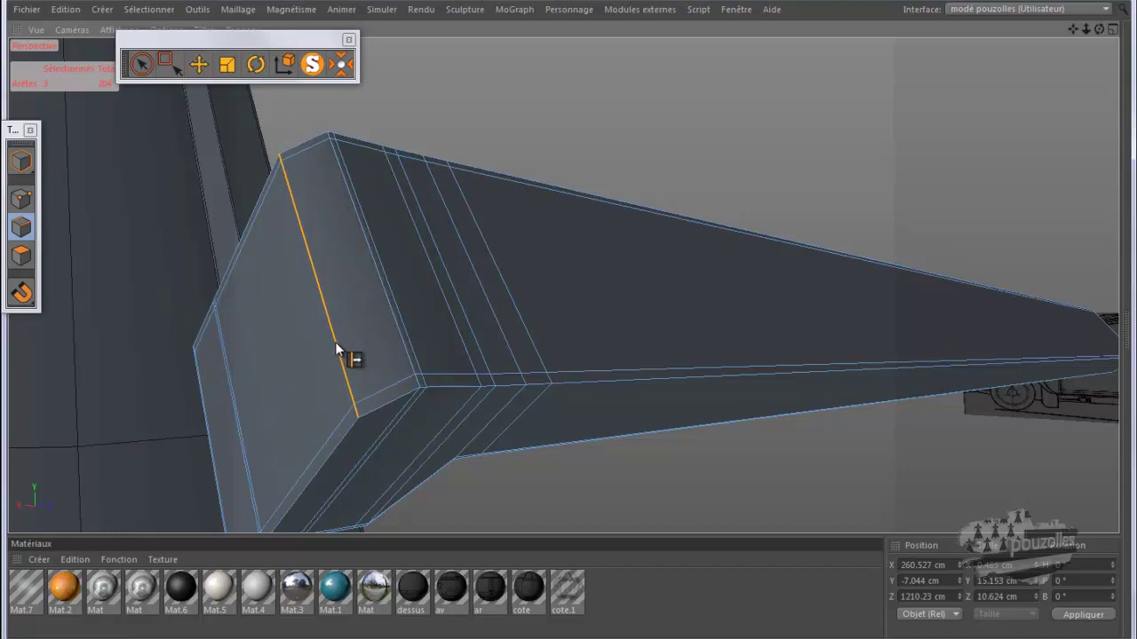
left_click_drag(337, 349, 351, 288)
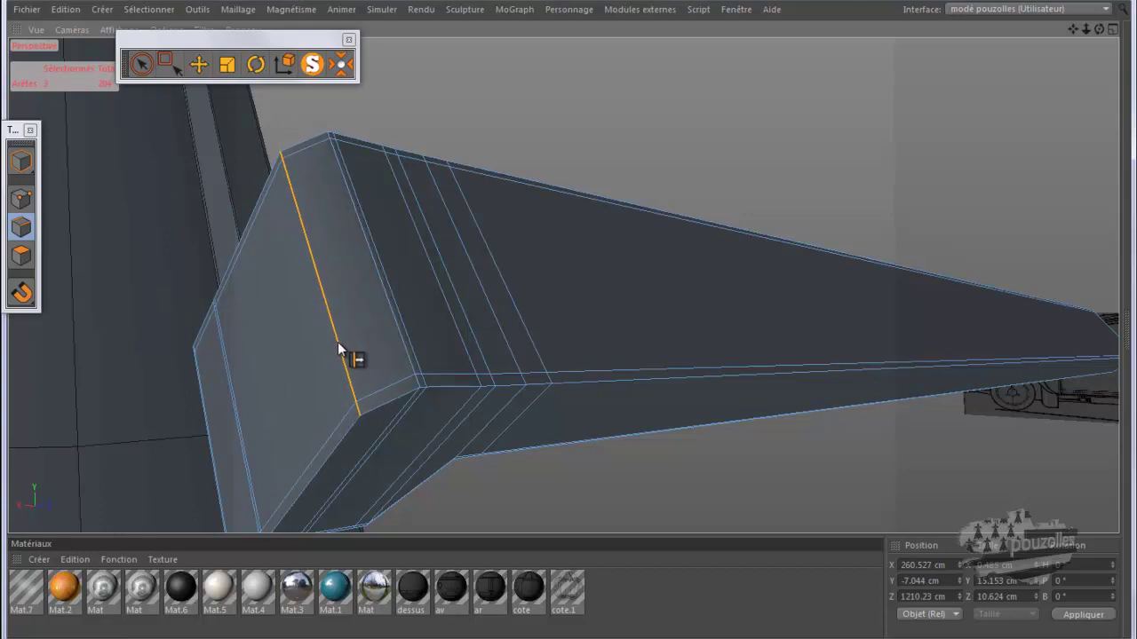
Select the next edge at the beam's end and slide it rightward along the face
left_click(338, 147)
left_click(342, 158)
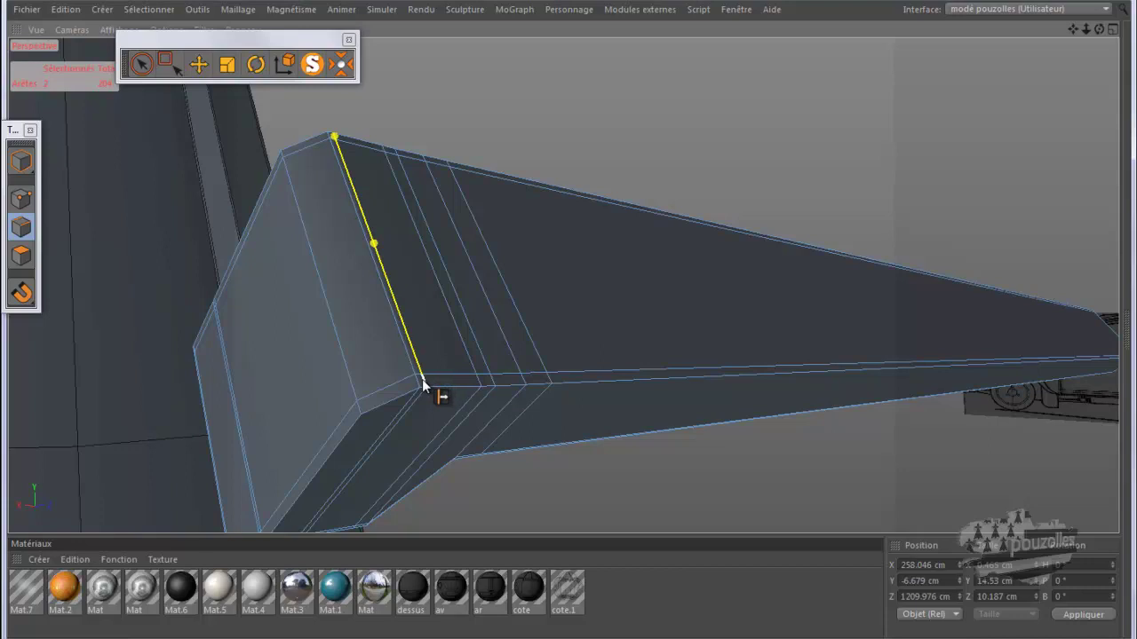
left_click_drag(396, 297, 424, 298)
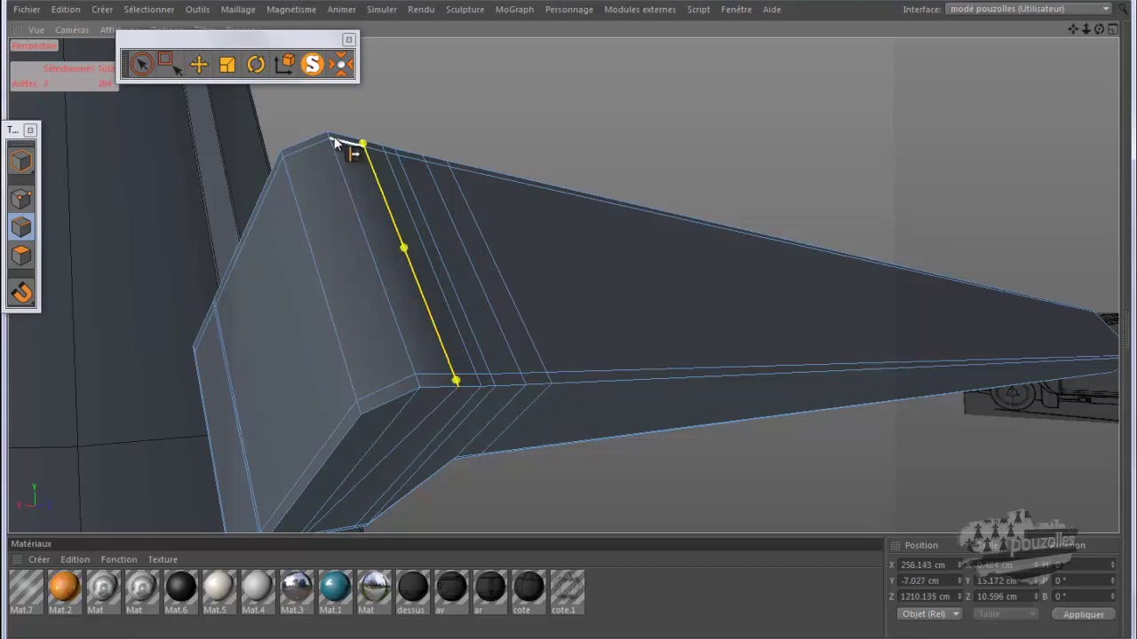
Slide the corner edge along the face, nudge it slightly left, and commit it
left_click(346, 167)
left_click_drag(344, 174, 417, 385)
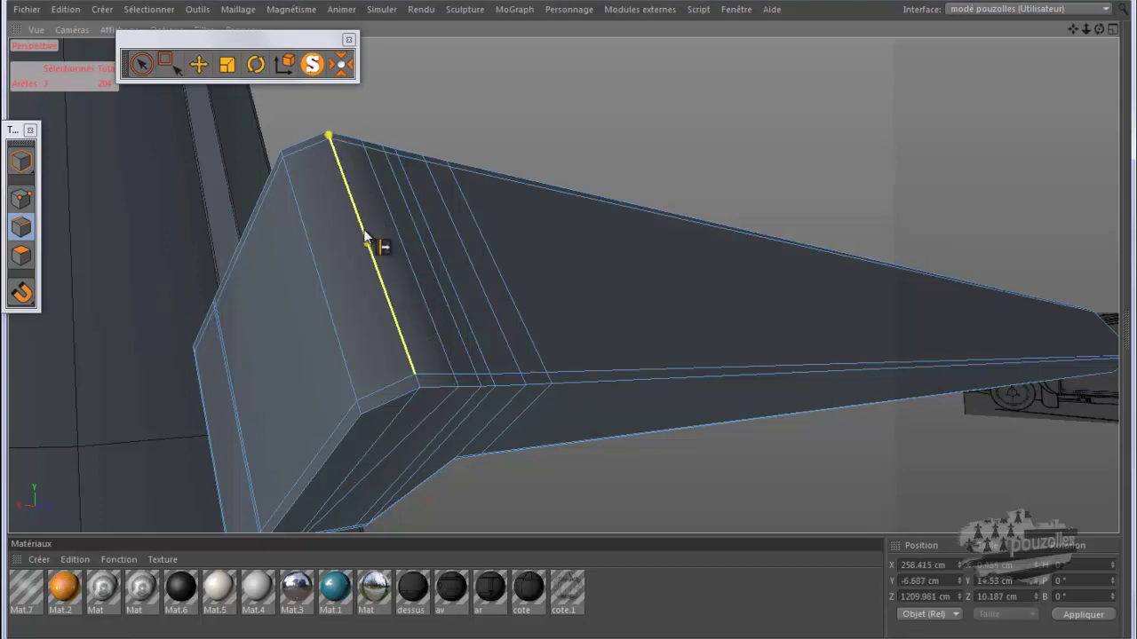
left_click(417, 382)
left_click_drag(406, 351, 400, 352)
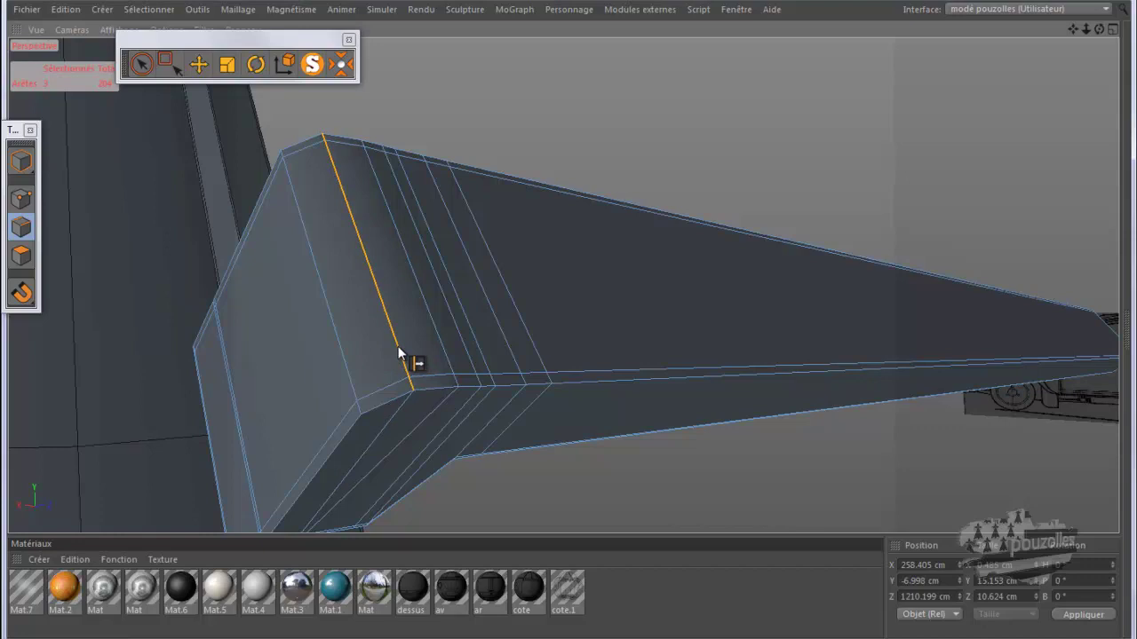
left_click(696, 240)
mouse_move(1098, 33)
left_mouse_down()
mouse_move(569, 325)
mouse_move(726, 104)
left_mouse_up()
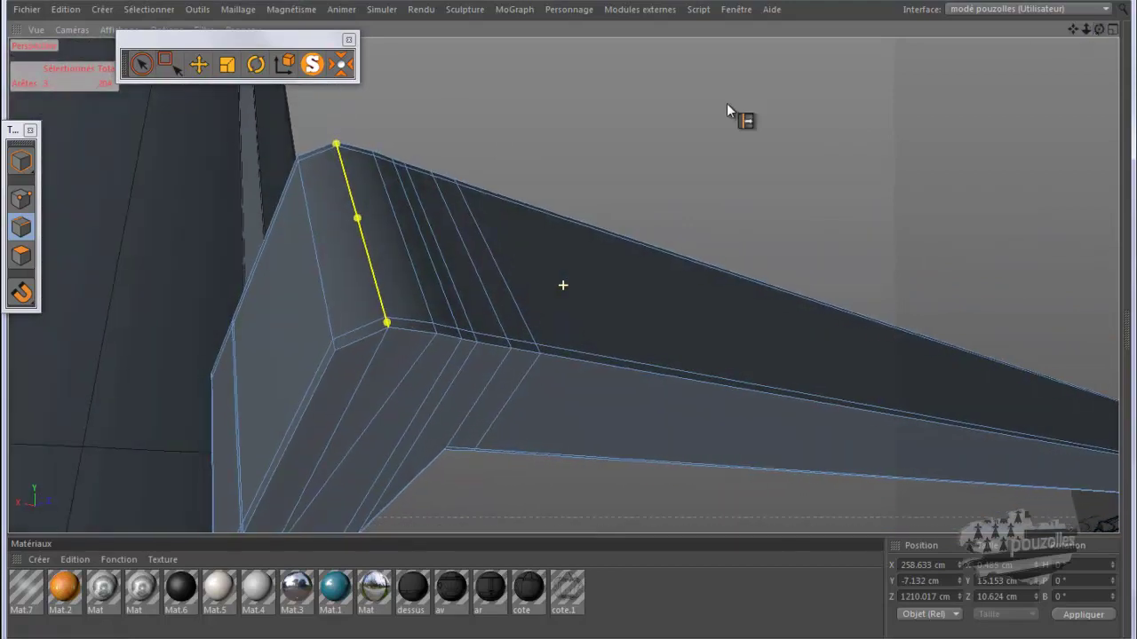
Cut a new edge down the beam's end face from its top corner to the bottom corner
left_click(298, 160)
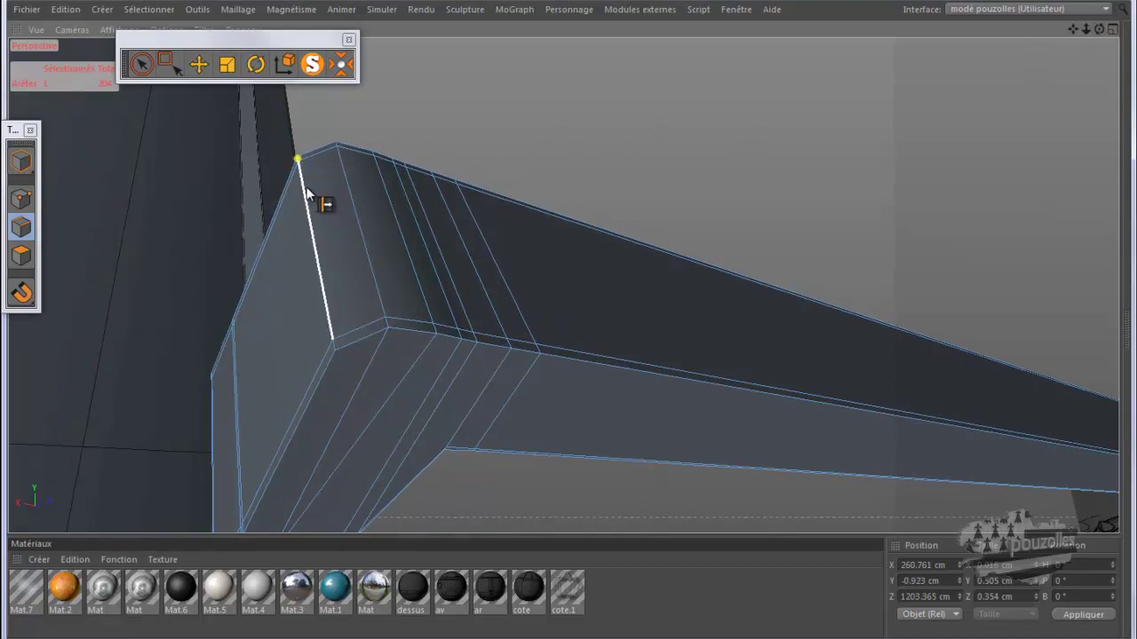
left_click(314, 231)
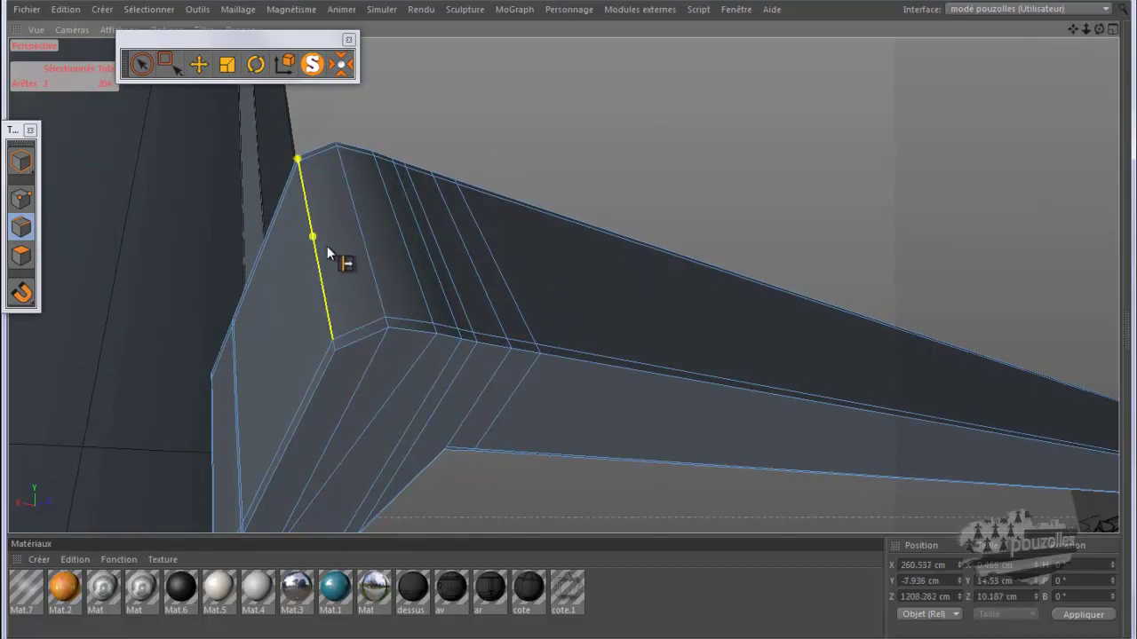
left_click(334, 345)
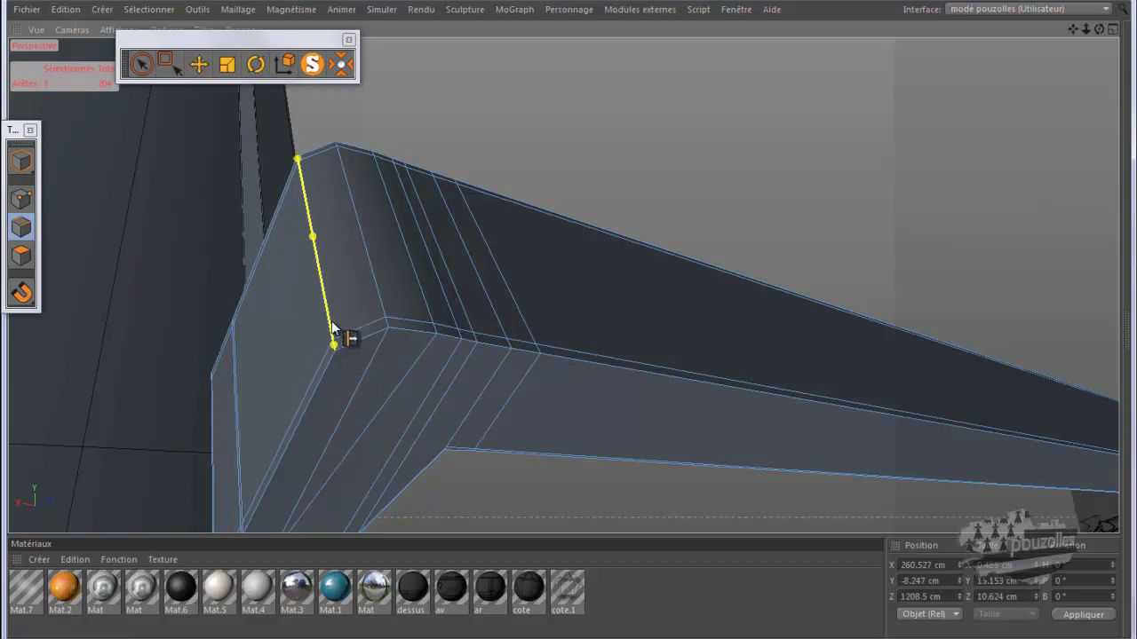
key("Escape")
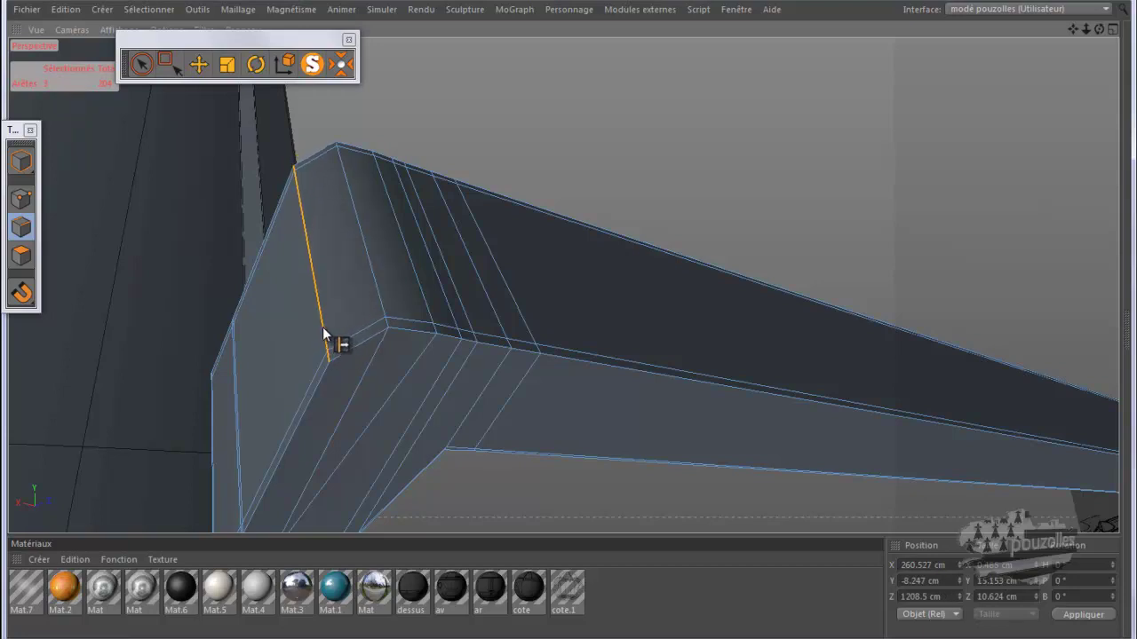
Slide the new edge up to the beam's top corner, checking it from another angle
left_click_drag(324, 336, 318, 349)
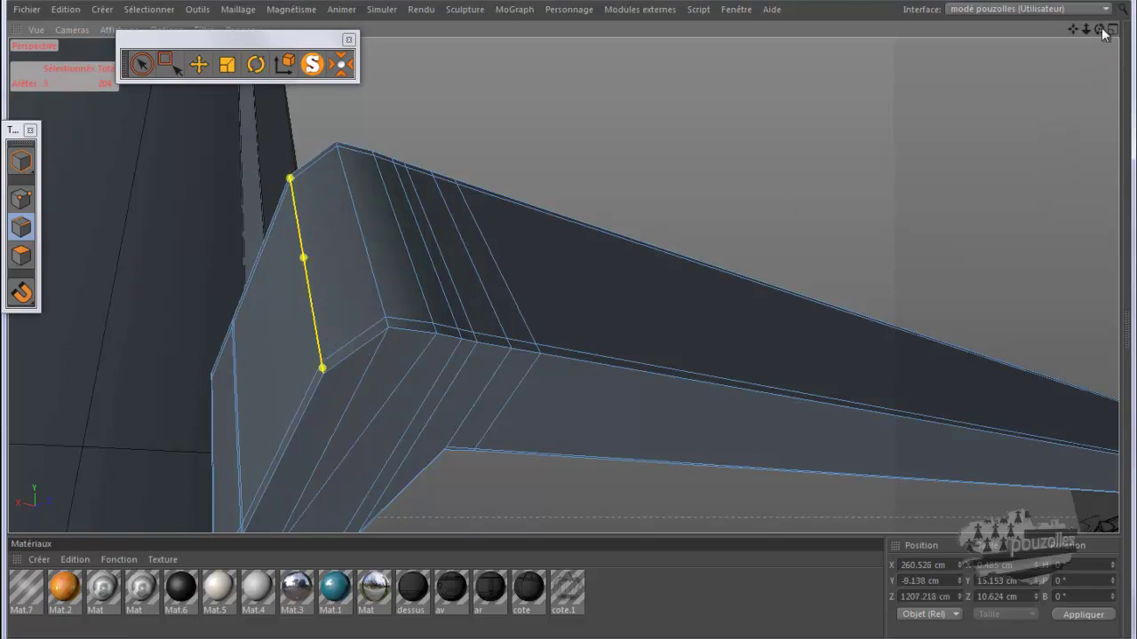
mouse_move(1100, 30)
left_mouse_down()
mouse_move(572, 340)
mouse_move(569, 326)
left_mouse_up()
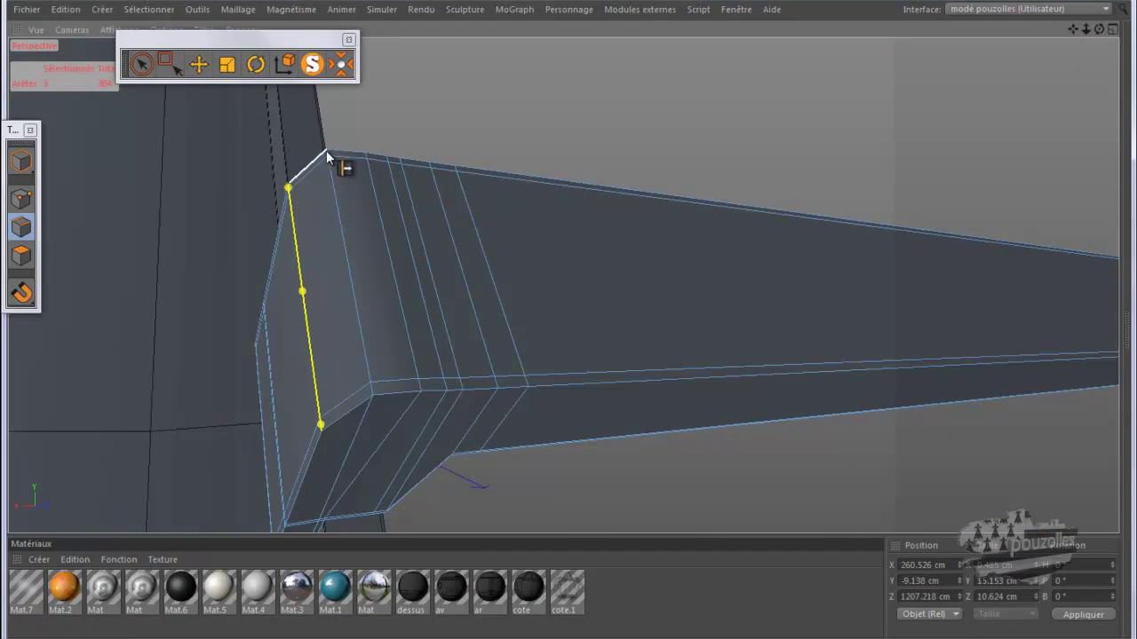
left_click_drag(327, 158, 333, 175)
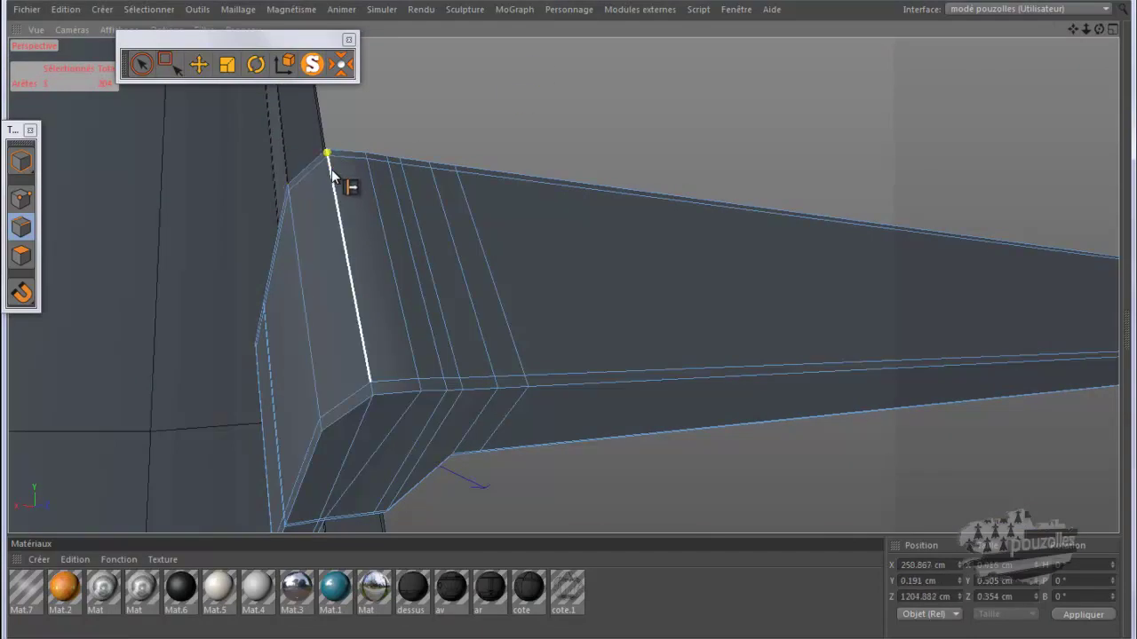
left_click(347, 267)
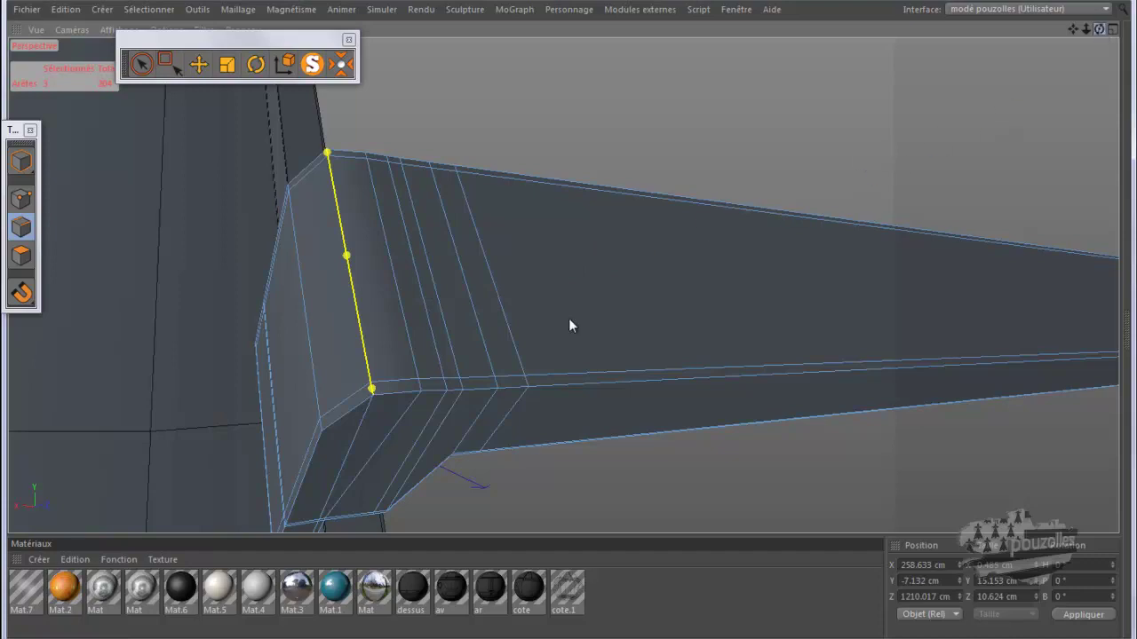
left_click_drag(569, 325, 1076, 36)
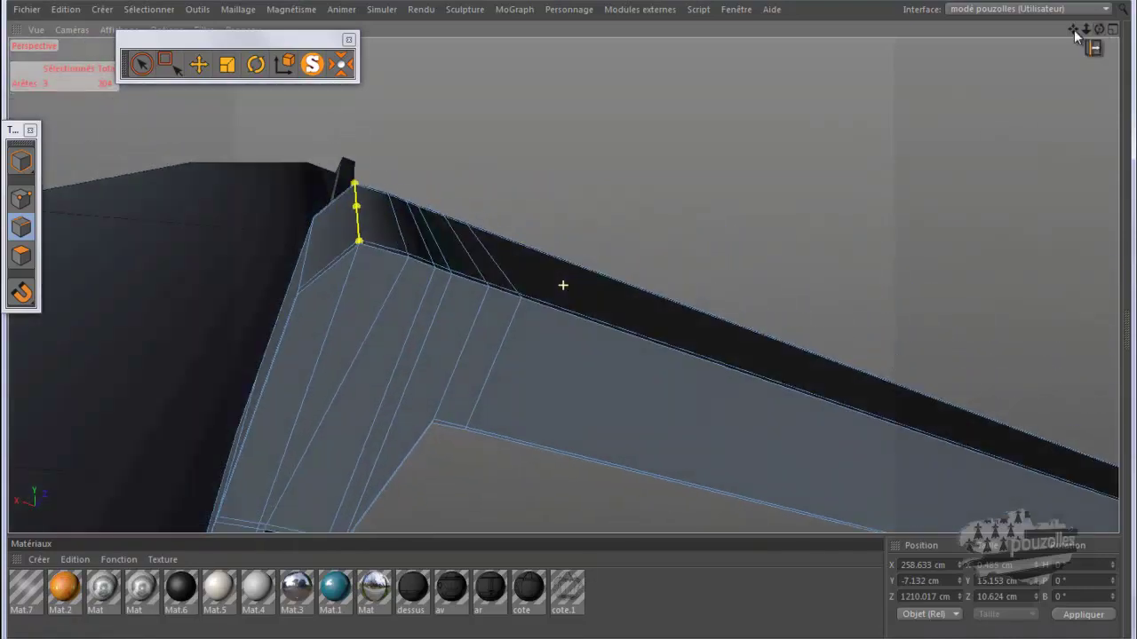
Slide the beam-end corner edge leftward along the end face
left_click_drag(362, 233, 346, 240)
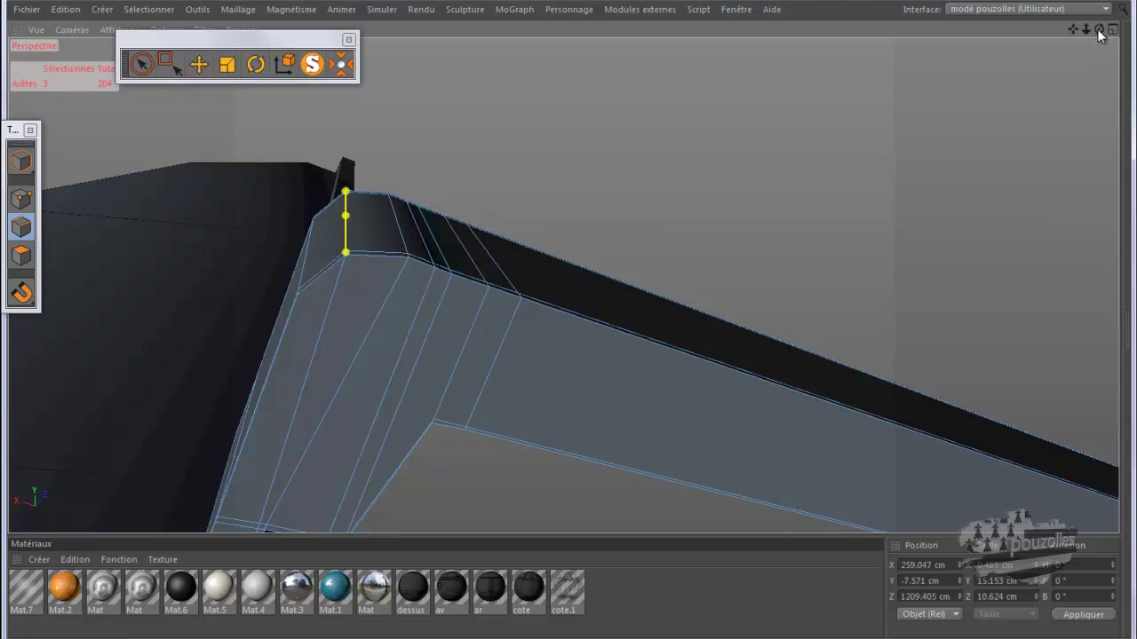
mouse_move(570, 327)
left_mouse_down("alt")
mouse_move(567, 337)
mouse_move(567, 324)
left_mouse_up("alt")
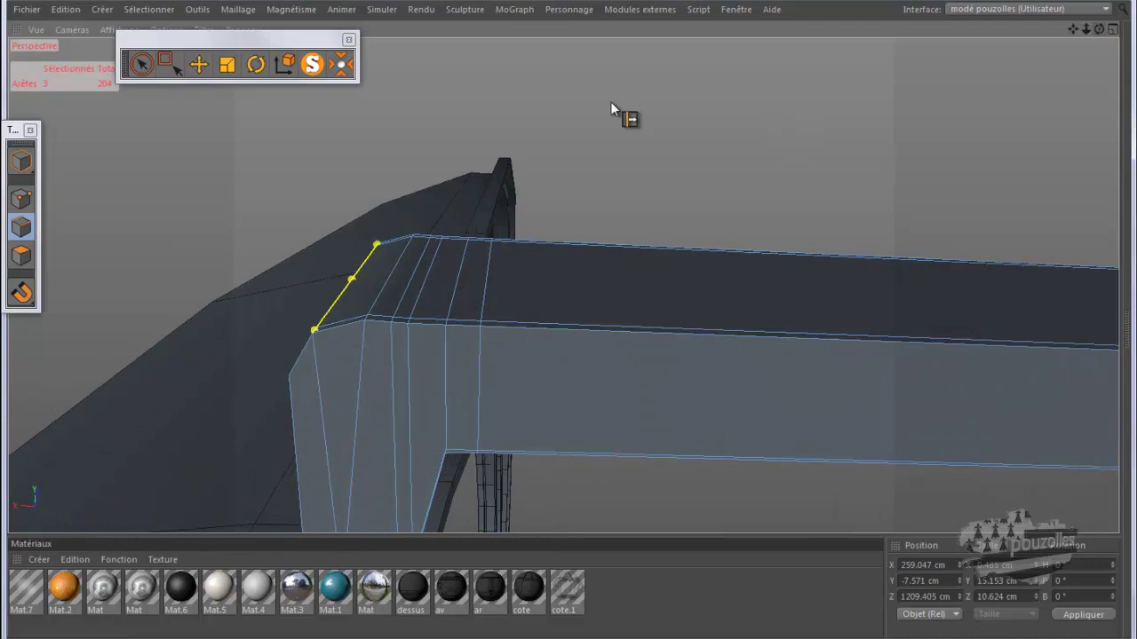
left_click(149, 68)
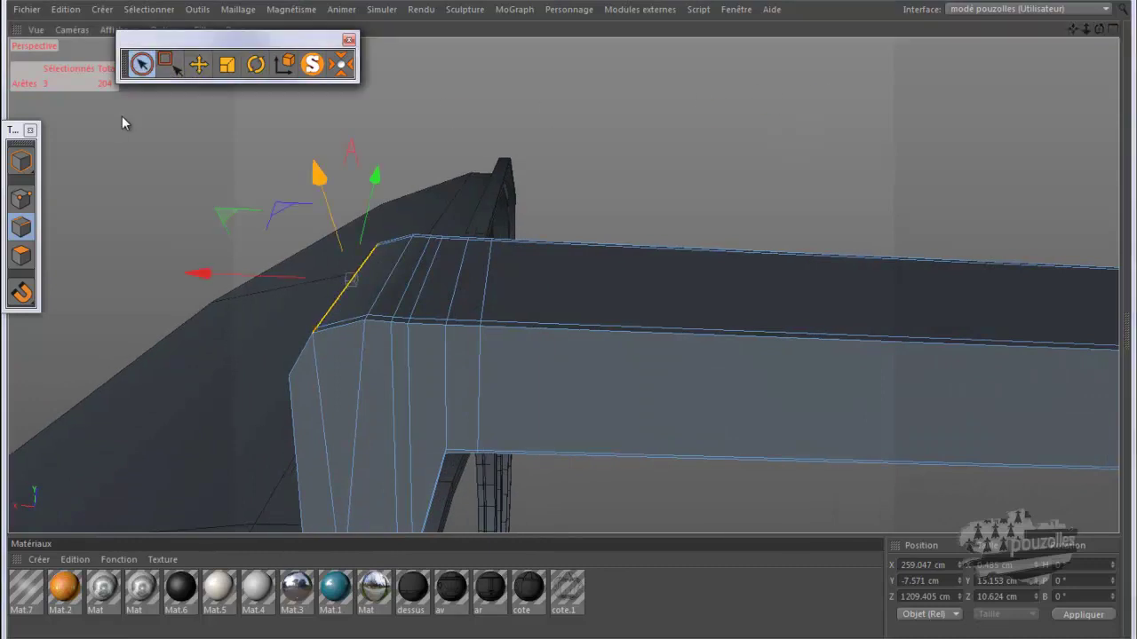
left_click(21, 199)
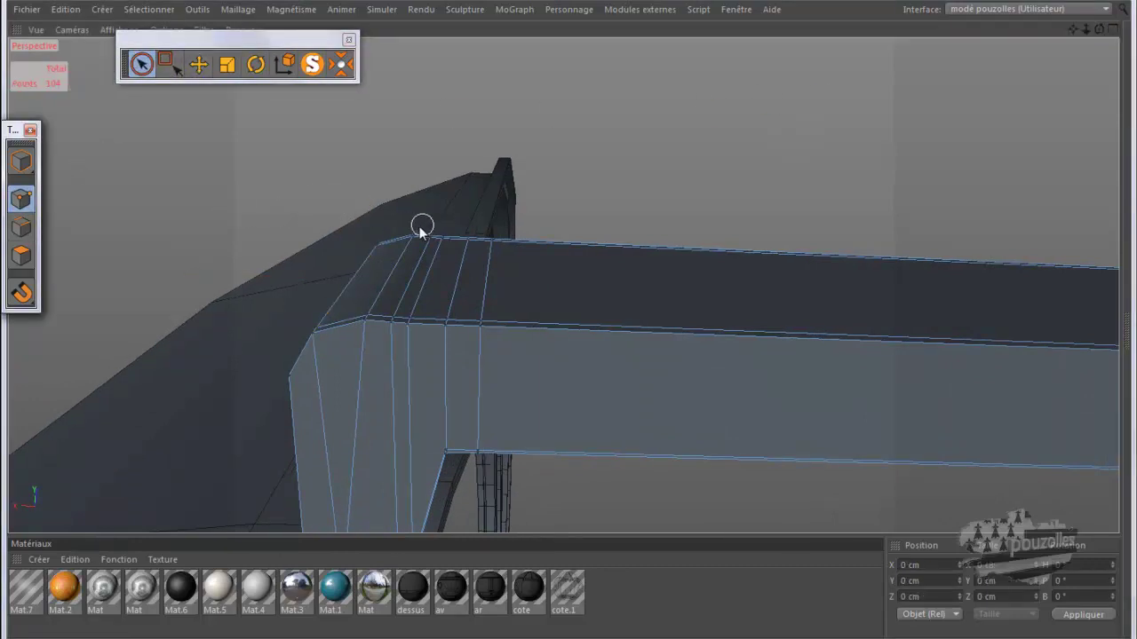
mouse_move(1099, 31)
left_mouse_down()
mouse_move(570, 324)
mouse_move(524, 332)
left_mouse_up()
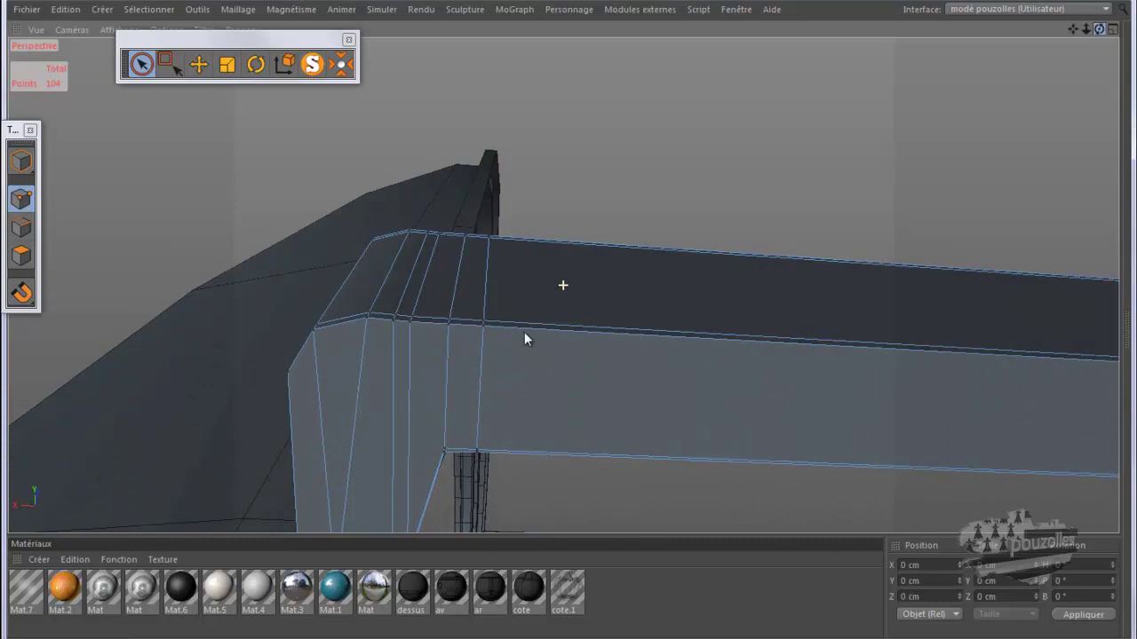
Select the beam end's two top corner points and switch transforms to world coordinates
left_click(406, 227)
left_click(365, 324, "shift")
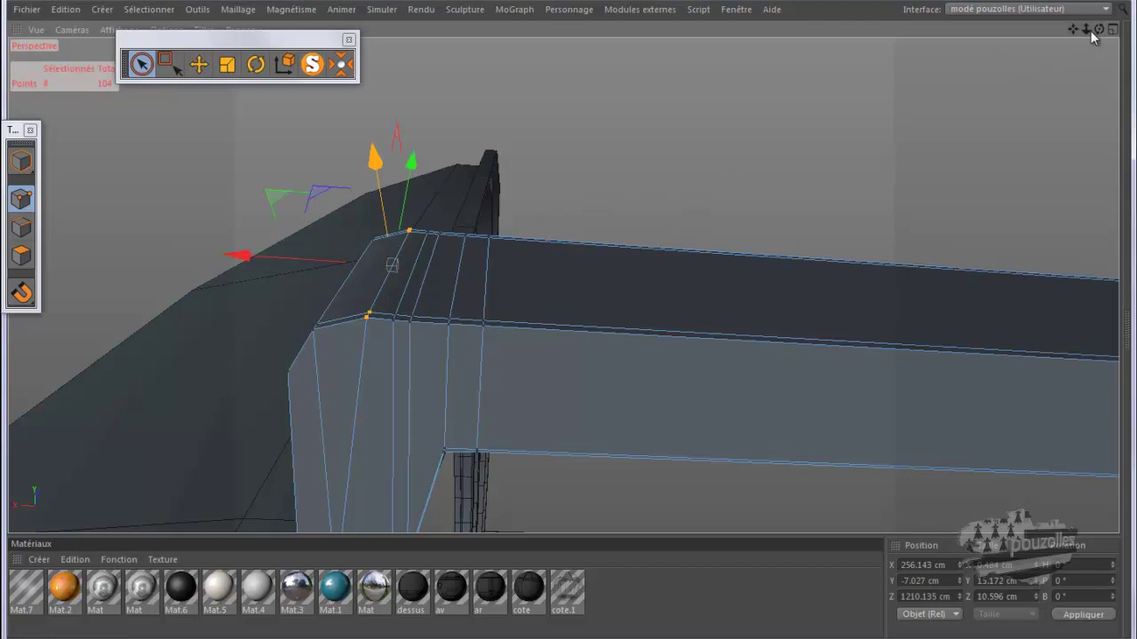
mouse_move(1098, 31)
left_mouse_down()
mouse_move(568, 320)
mouse_move(563, 343)
mouse_move(563, 310)
mouse_move(553, 320)
left_mouse_up()
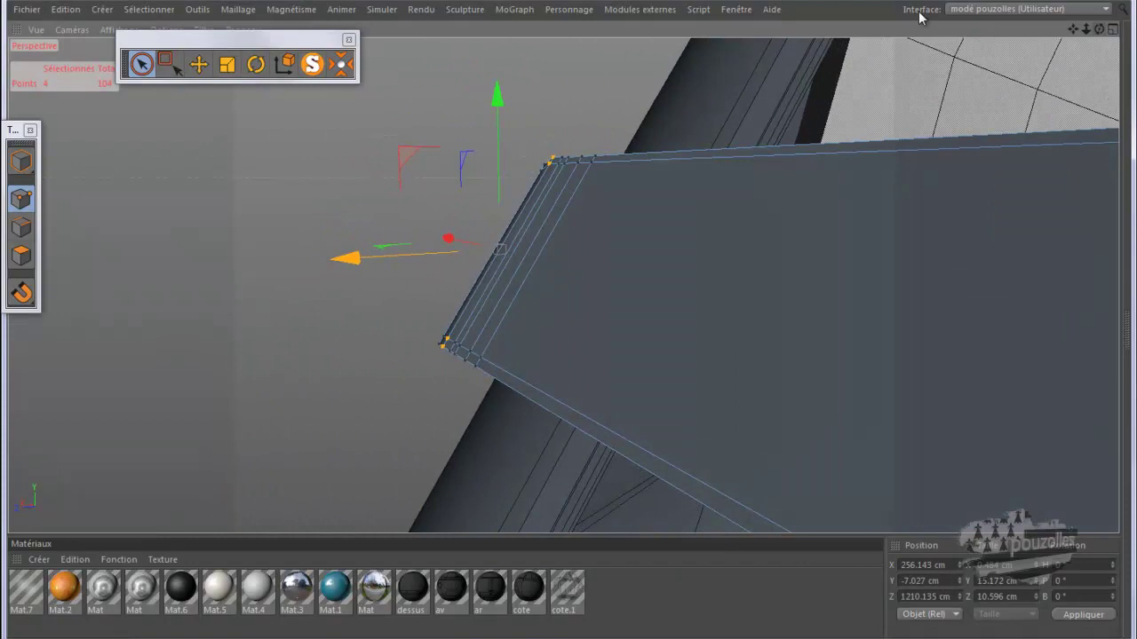
left_click(287, 68)
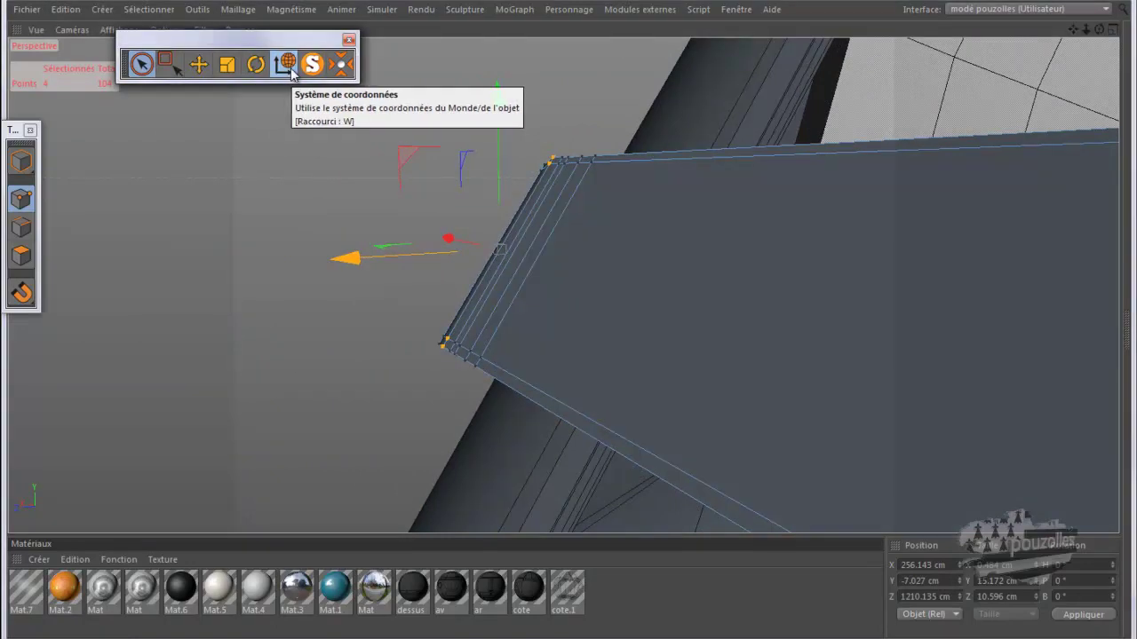
middle_click(283, 415)
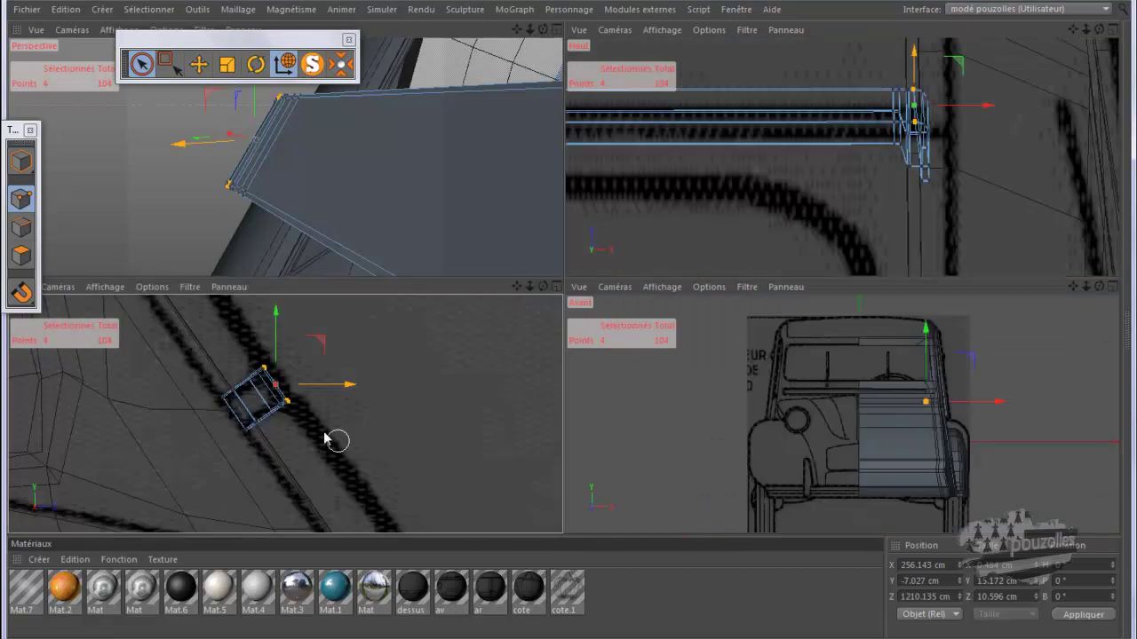
In the enlarged side view, rotate the corner points' axes to match the slanted beam end
middle_click(335, 437)
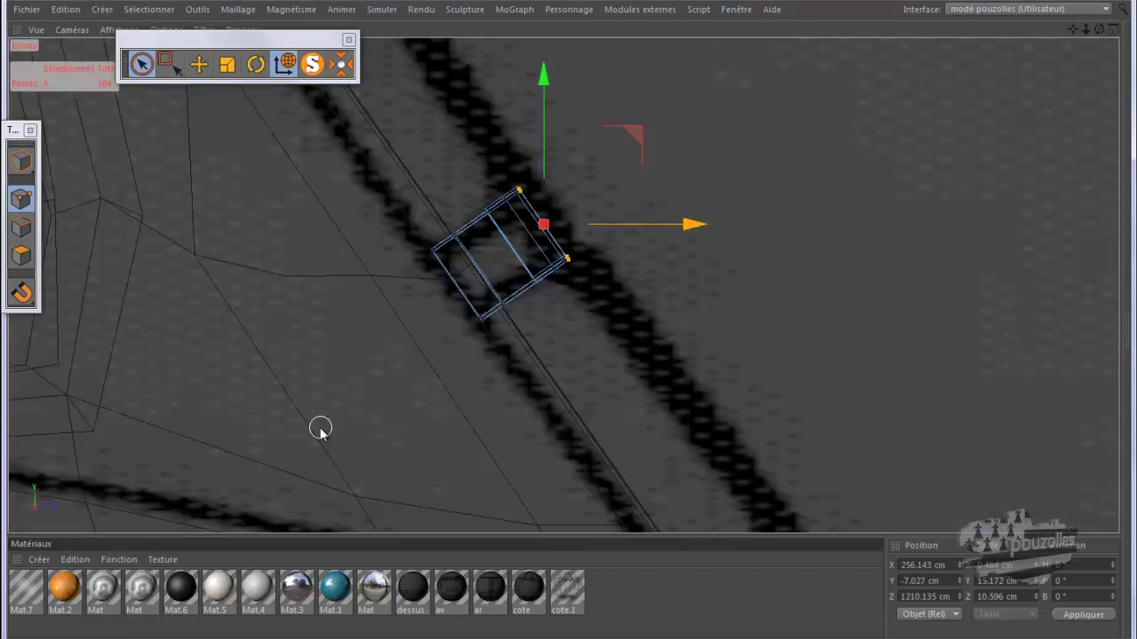
scroll(589, 191, "up", 2)
scroll(590, 191, "up", 2)
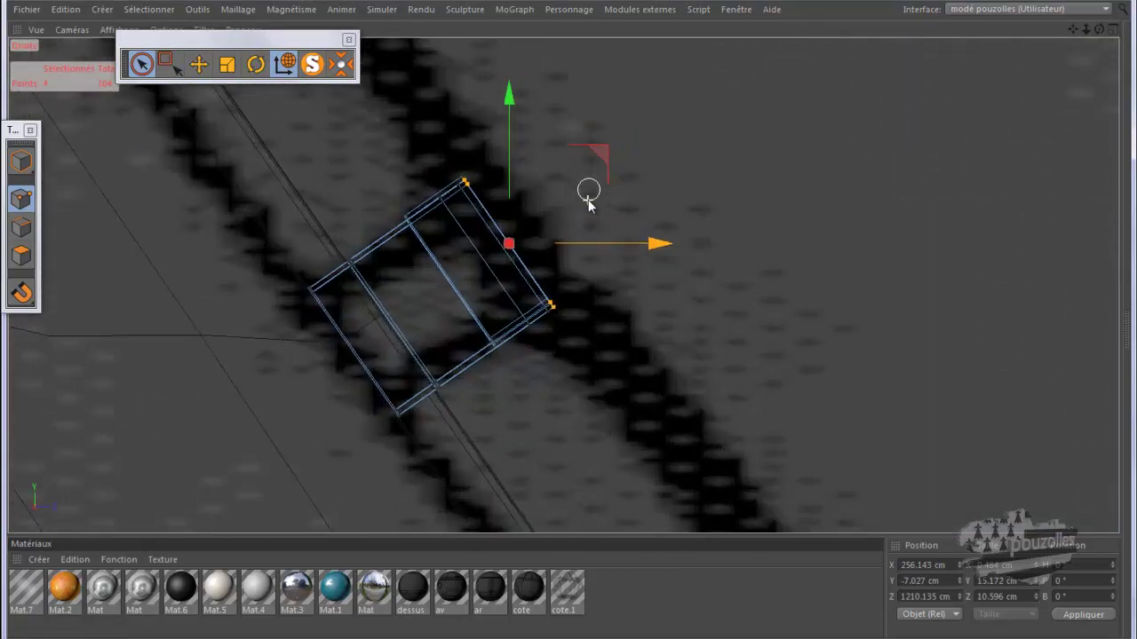
scroll(589, 195, "up", 2)
scroll(588, 200, "up", 2)
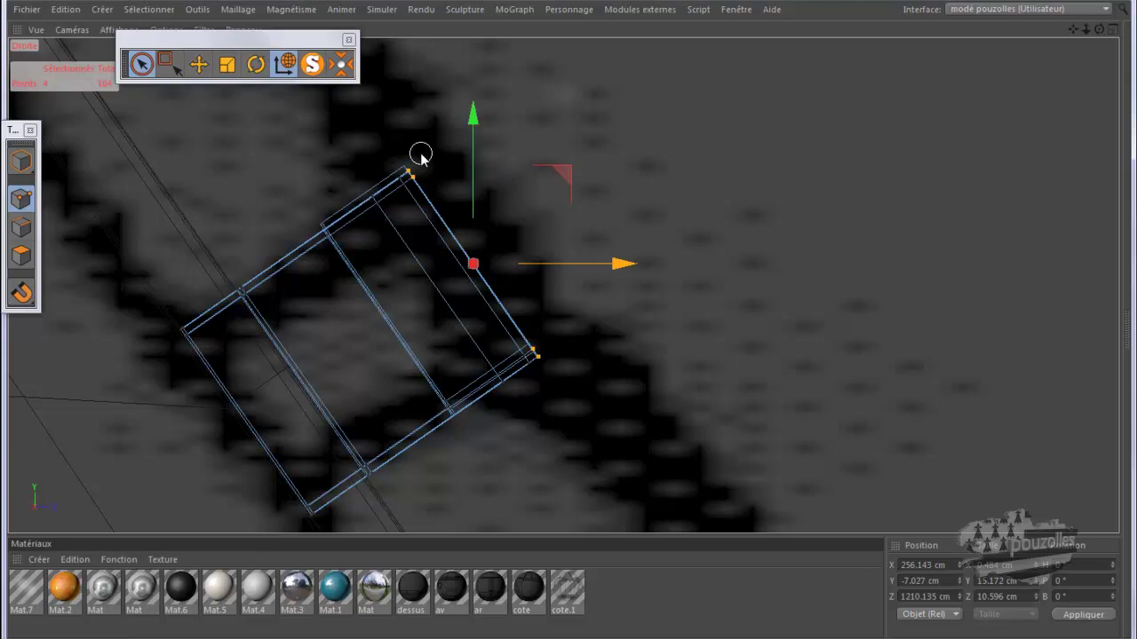
left_click(256, 66)
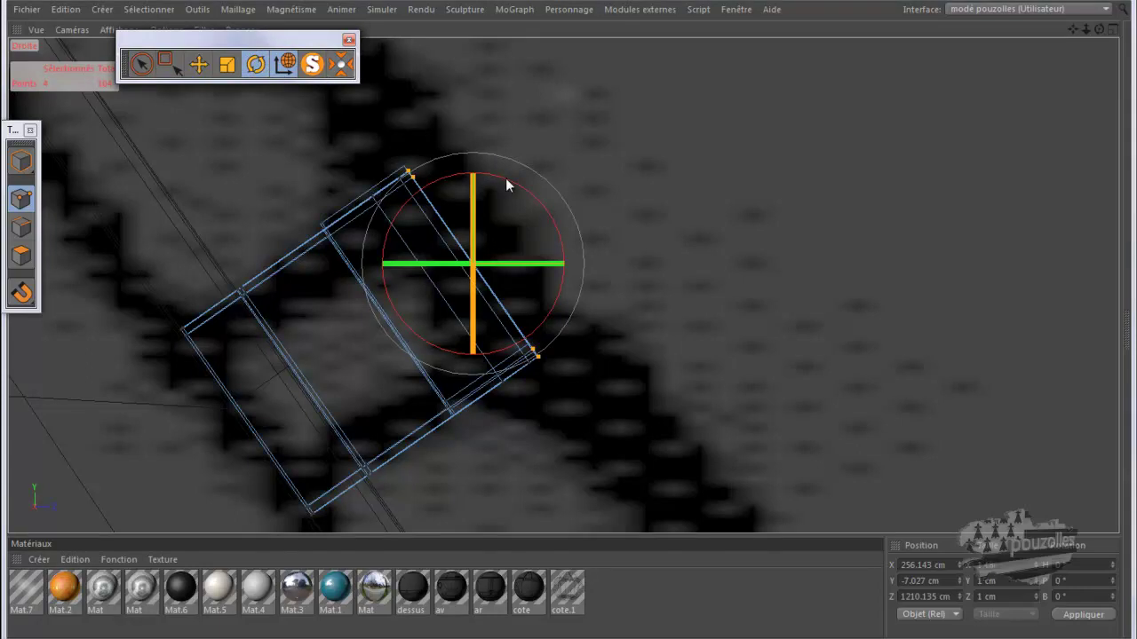
left_click_drag(512, 181, 580, 268)
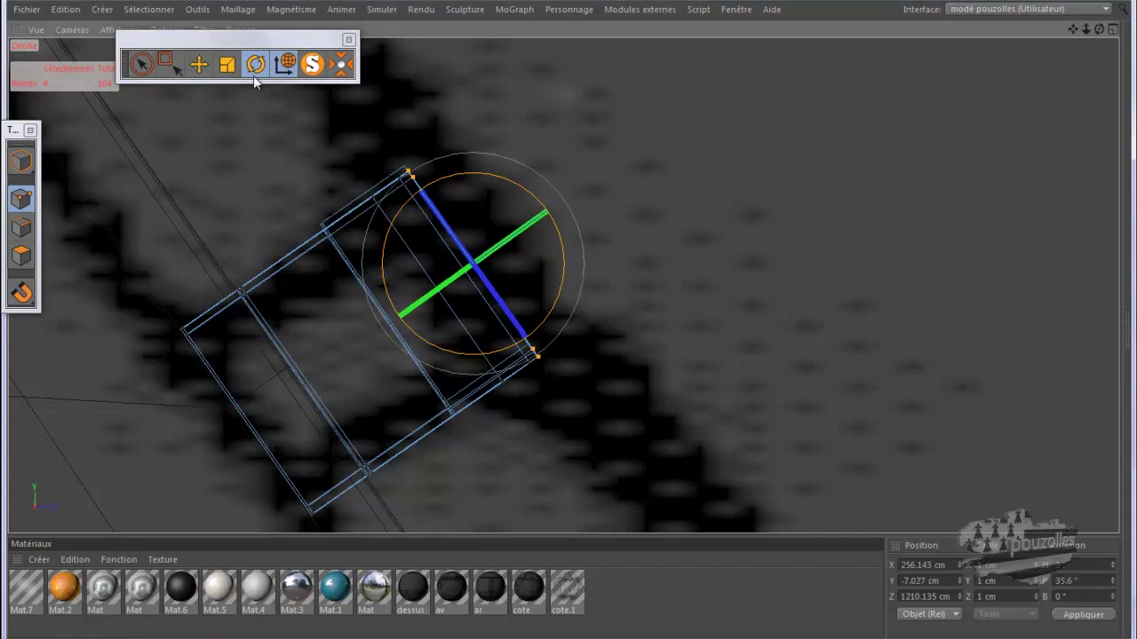
left_click(198, 64)
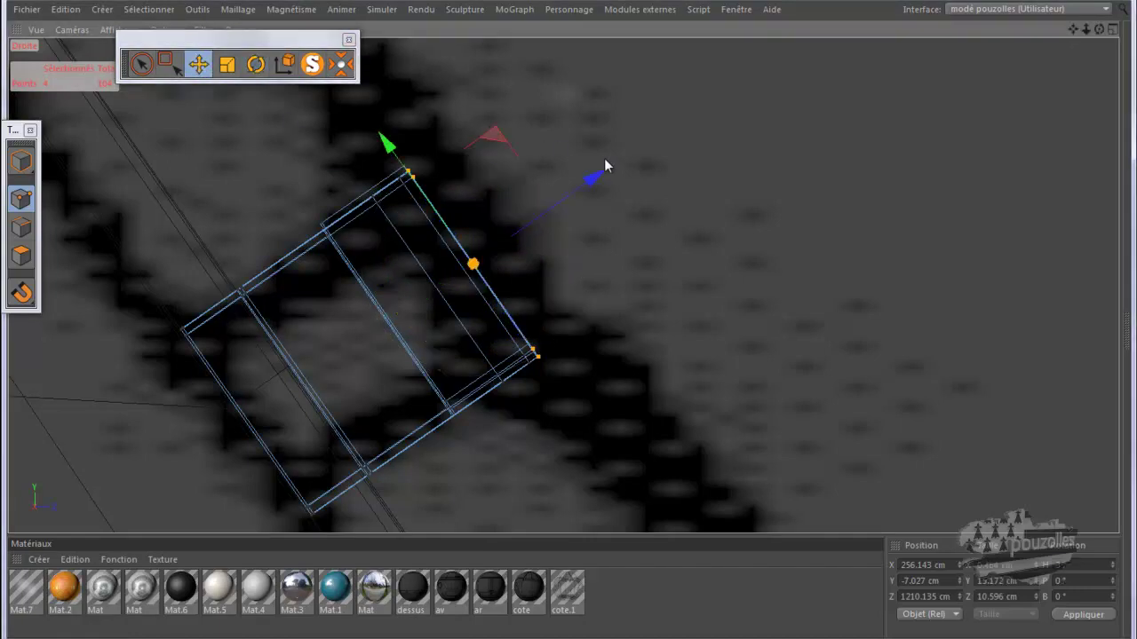
middle_click(433, 206)
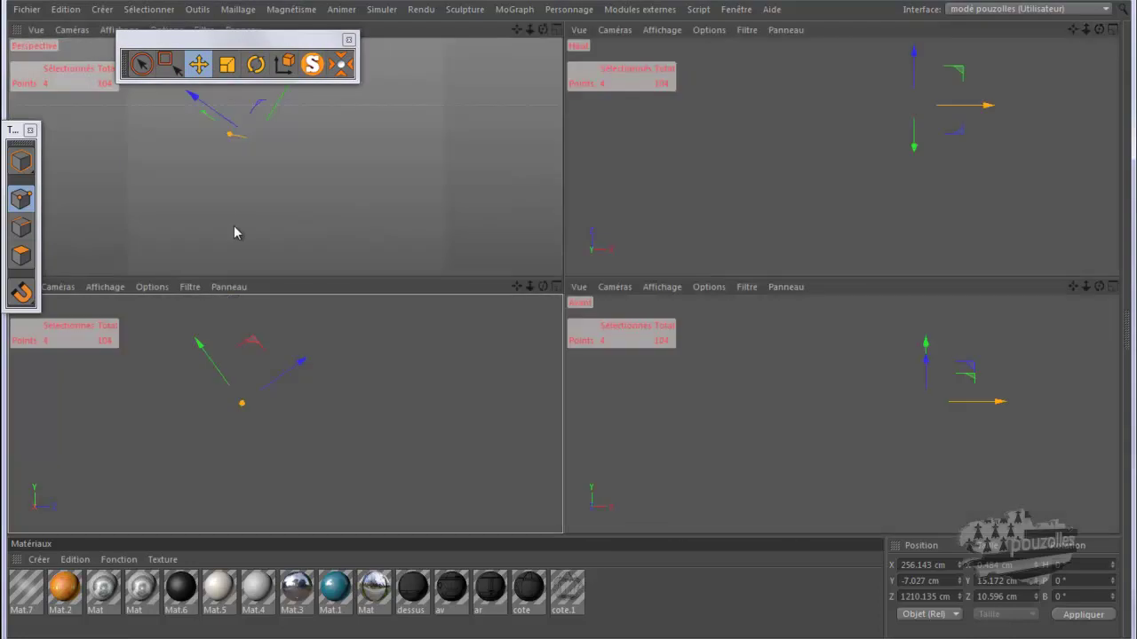
Nudge the corner points along Z to Y -7.091 cm, Z 1210.047 cm in the perspective view
middle_click(234, 212)
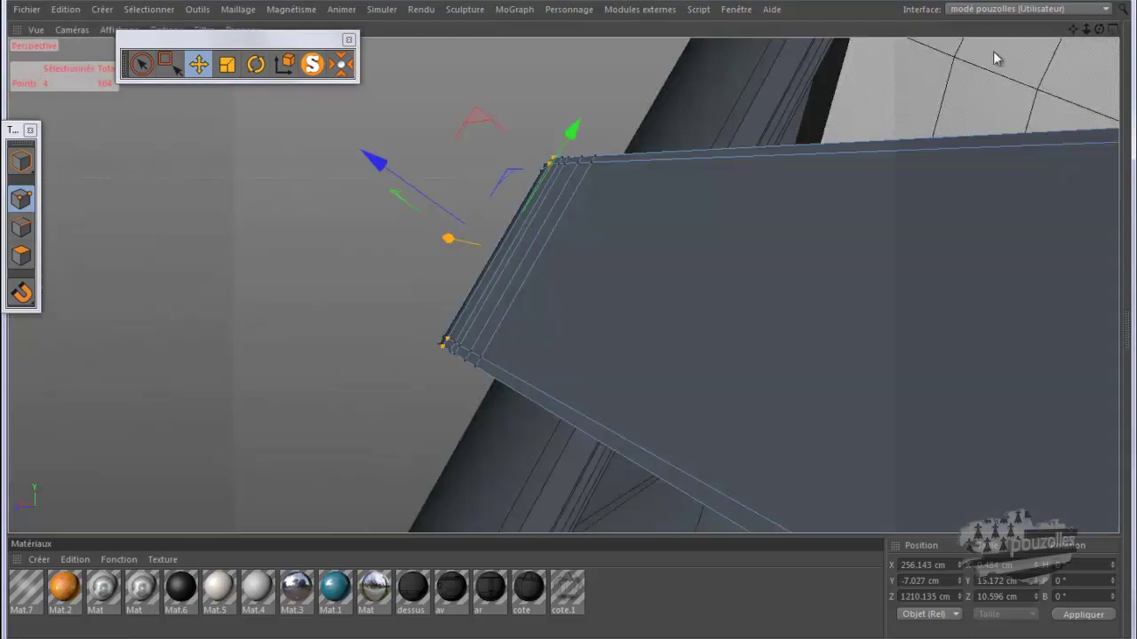
mouse_move(1104, 34)
left_mouse_down()
mouse_move(556, 309)
mouse_move(718, 86)
left_mouse_up()
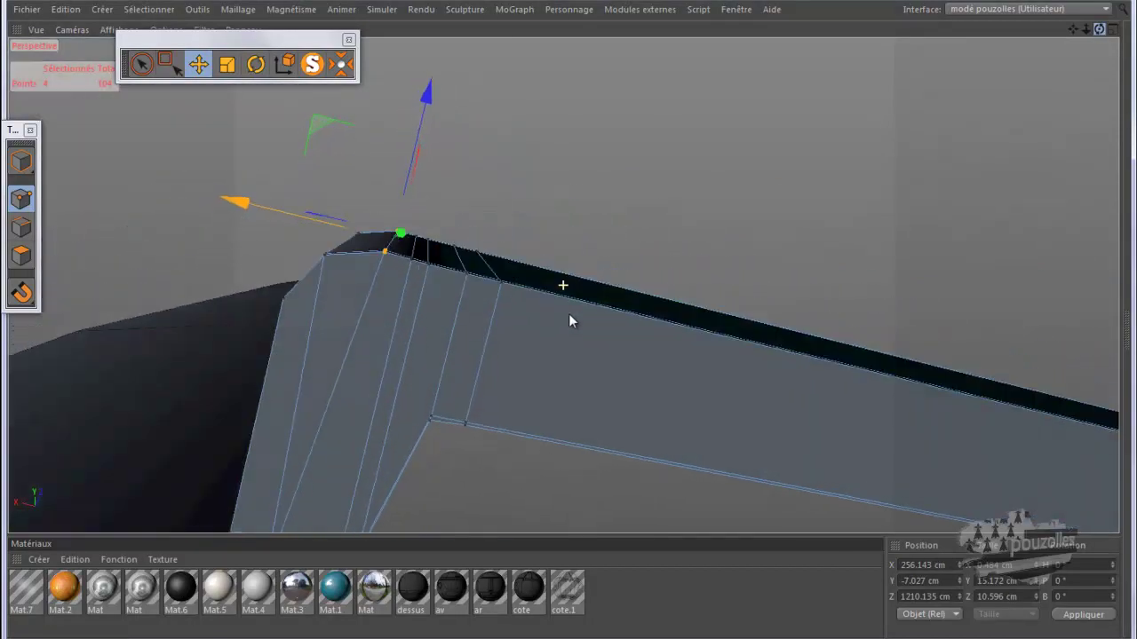
left_click_drag(429, 102, 429, 103)
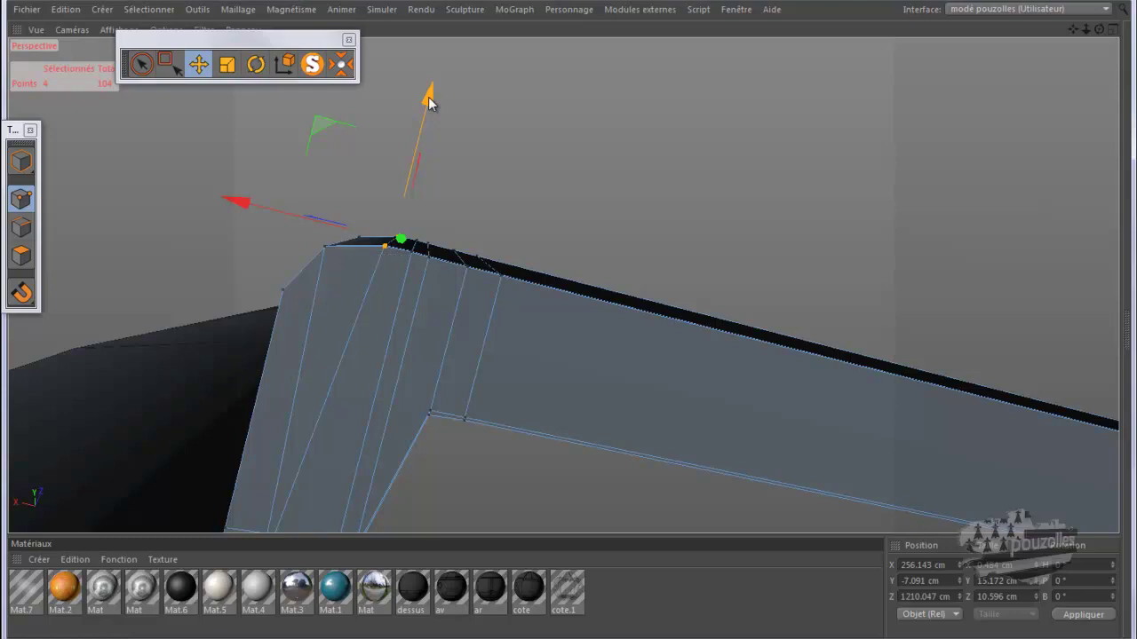
middle_click(519, 187)
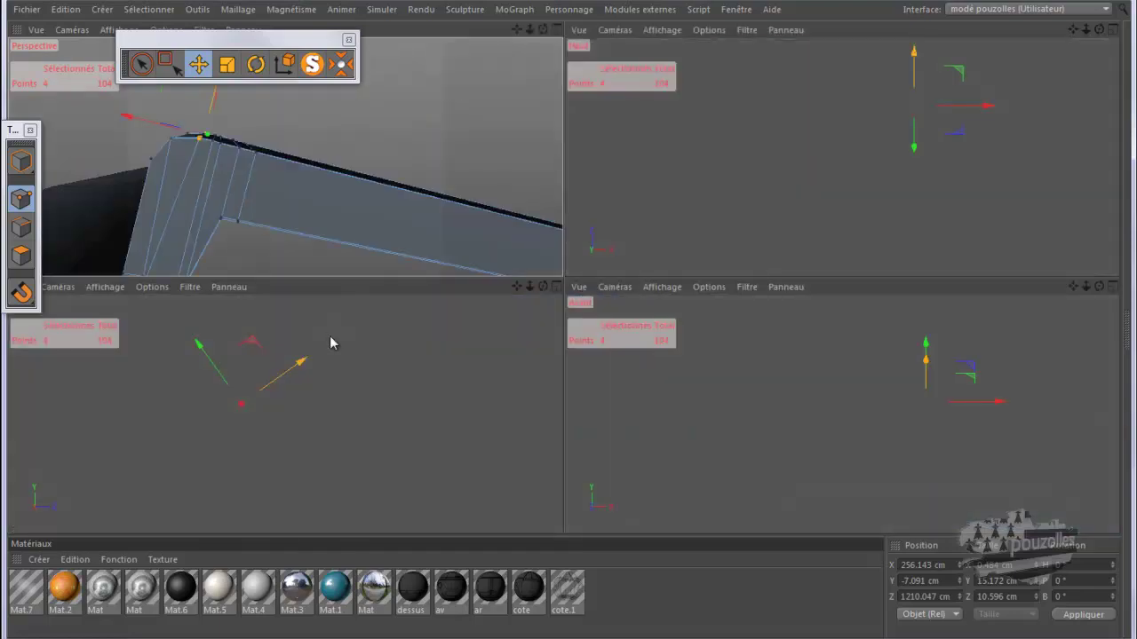
middle_click(337, 354)
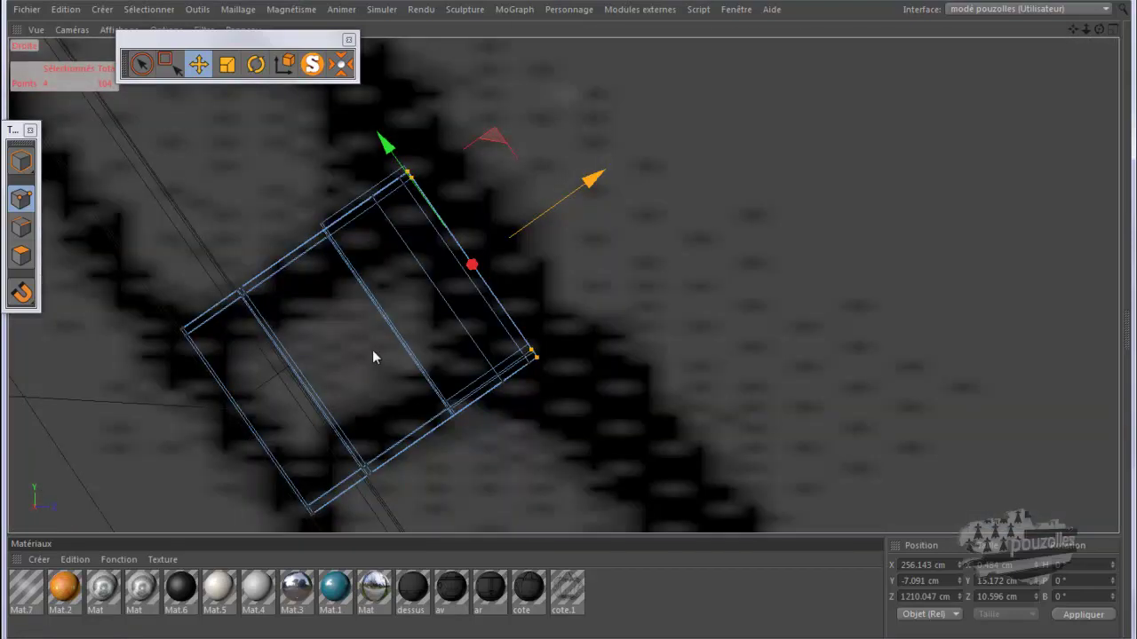
Select the four corner points at the crossbeam's end
left_click(142, 65)
left_click(321, 221)
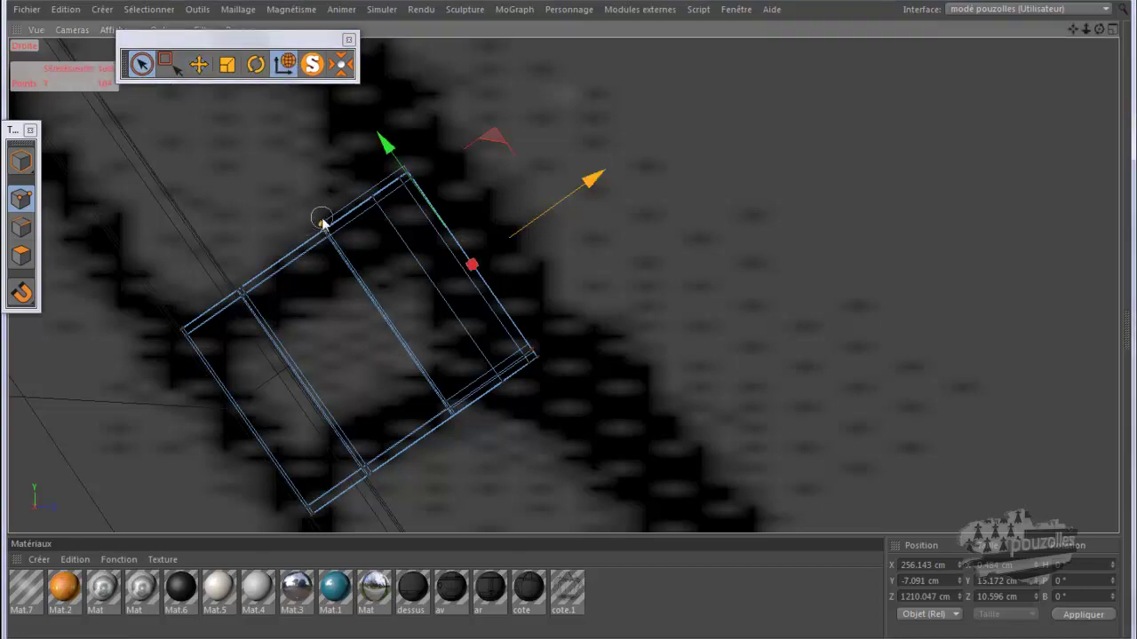
left_click(430, 171, "shift")
scroll(427, 197, "up", 3)
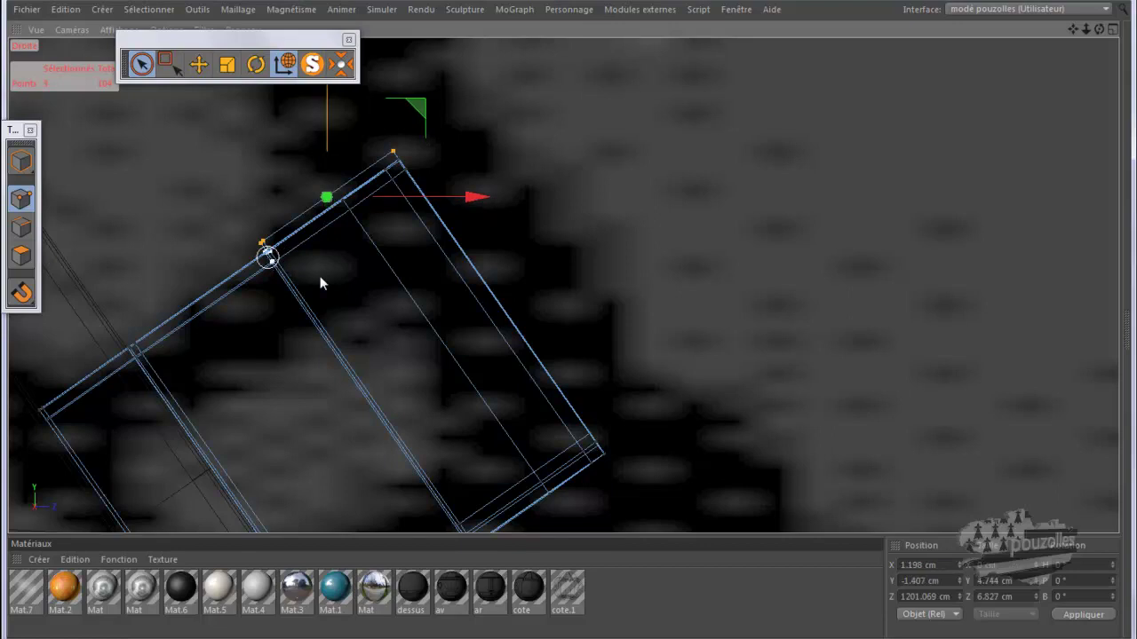
scroll(548, 206, "down", 1)
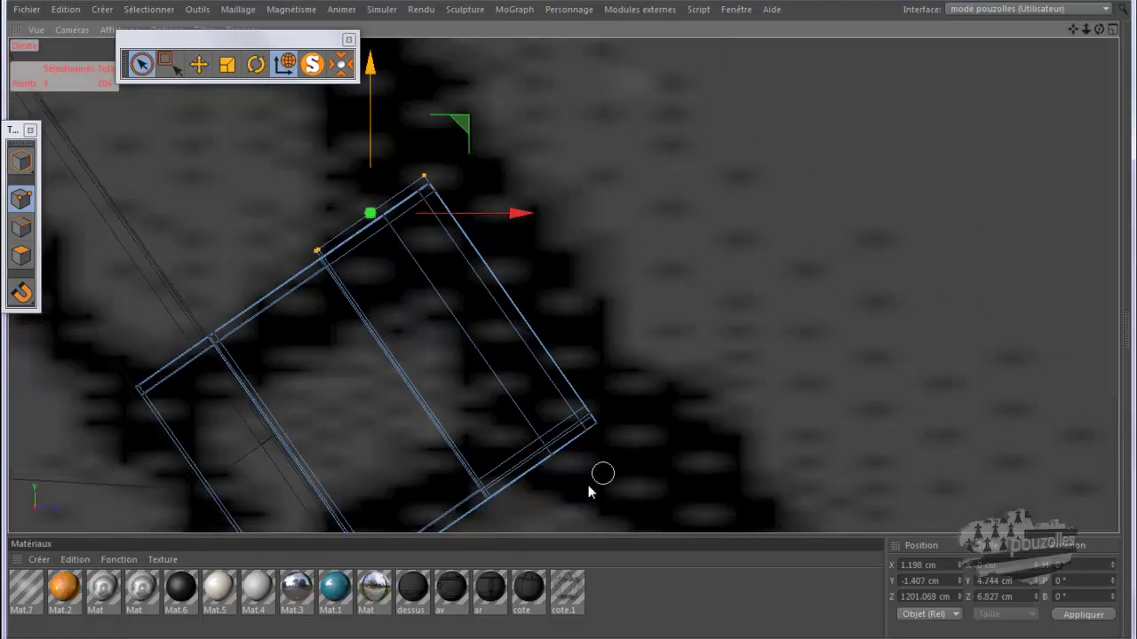
scroll(532, 504, "up", 1)
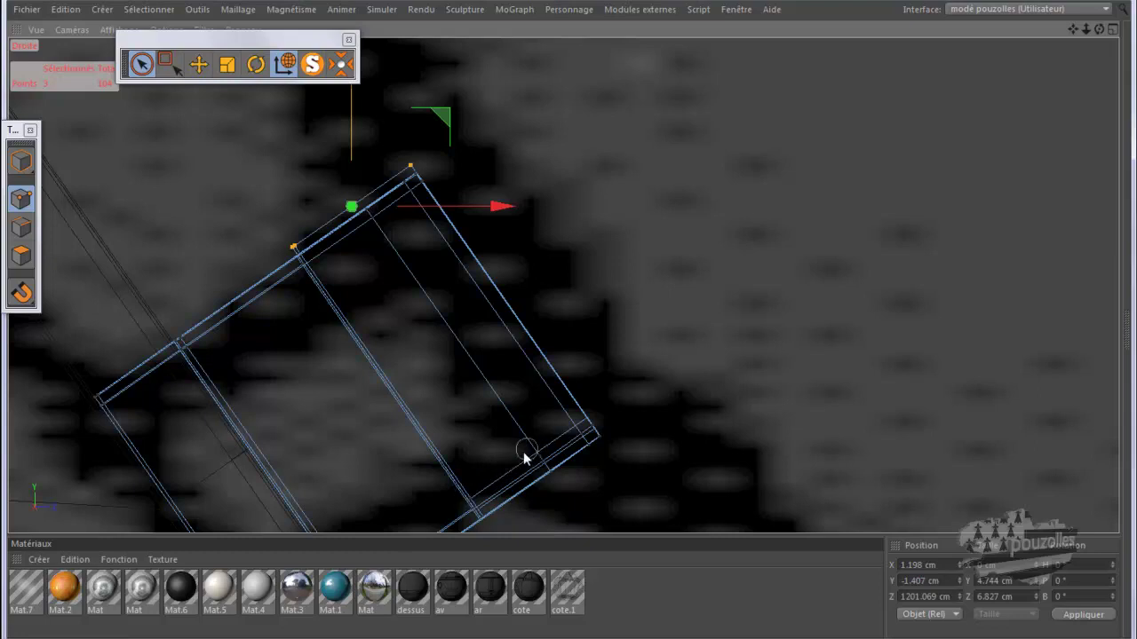
left_click(469, 499, "shift")
left_click(588, 417, "shift")
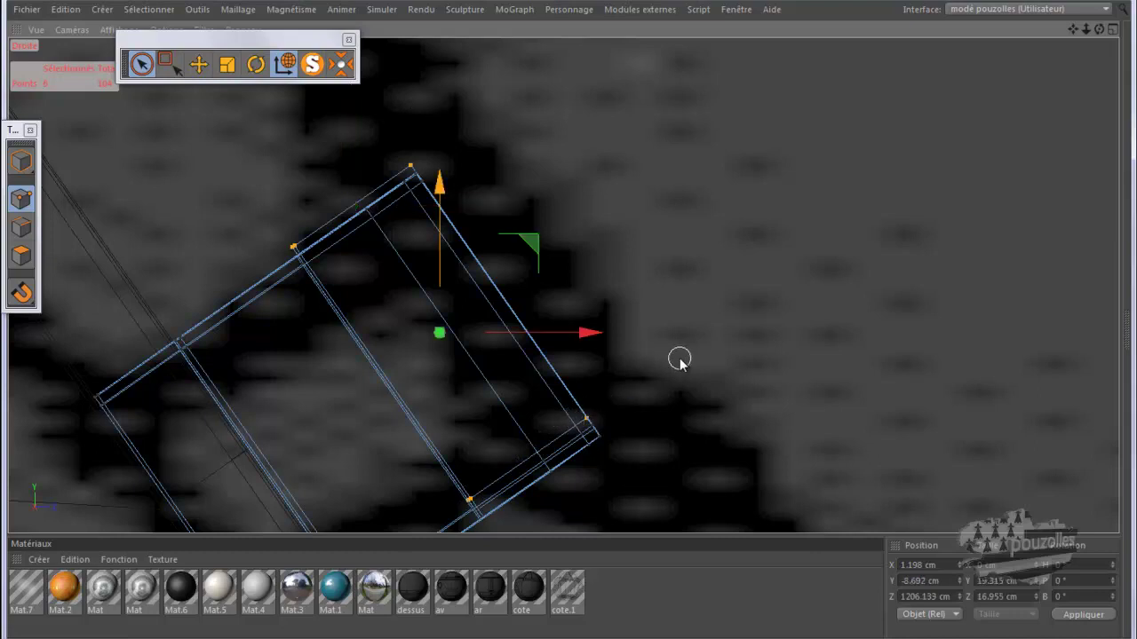
Tilt the end points slightly, then slide them 0.438 cm along Z to Y -9.427, Z 1206.658
left_click(255, 64)
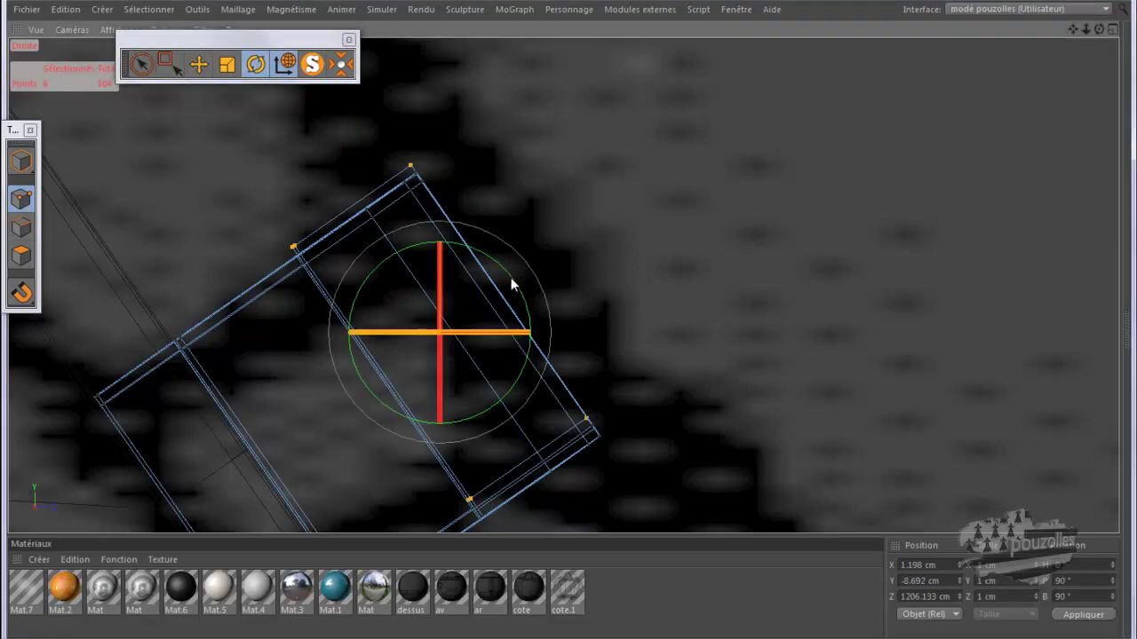
mouse_move(510, 274)
left_mouse_down()
mouse_move(547, 302)
mouse_move(585, 372)
mouse_move(580, 352)
left_mouse_up()
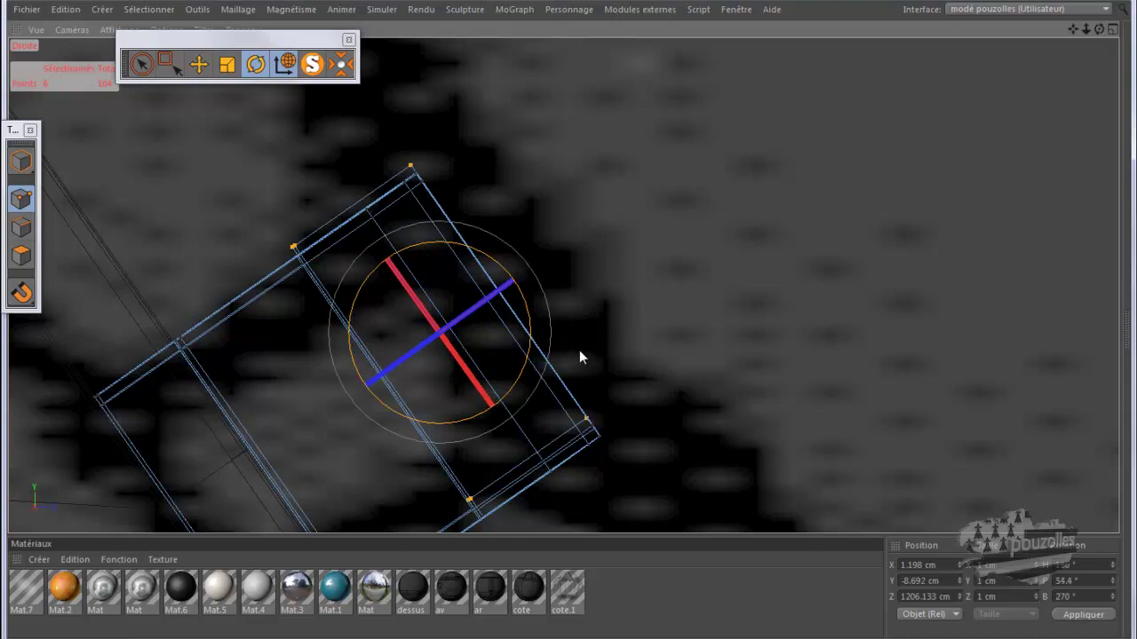
left_click(202, 65)
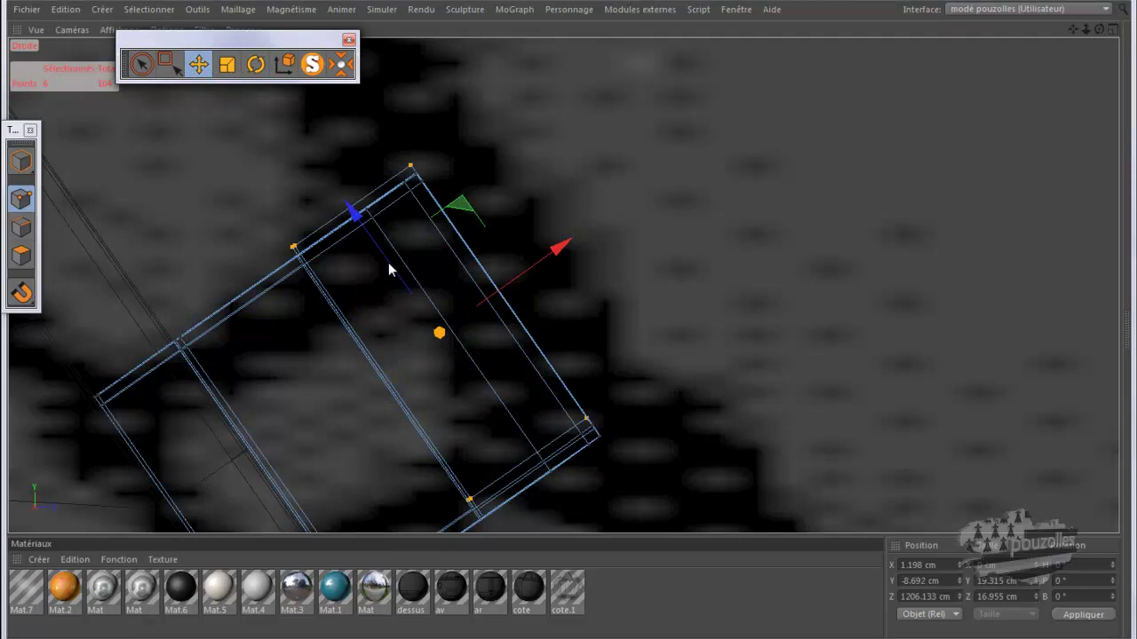
left_click_drag(389, 269, 396, 278)
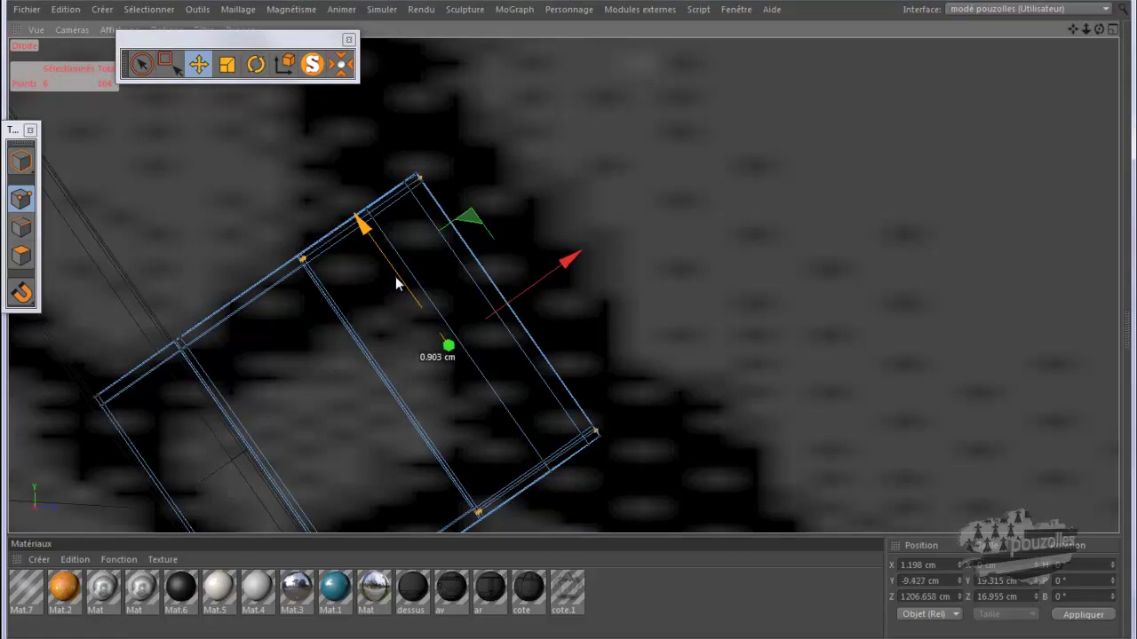
middle_click(231, 182)
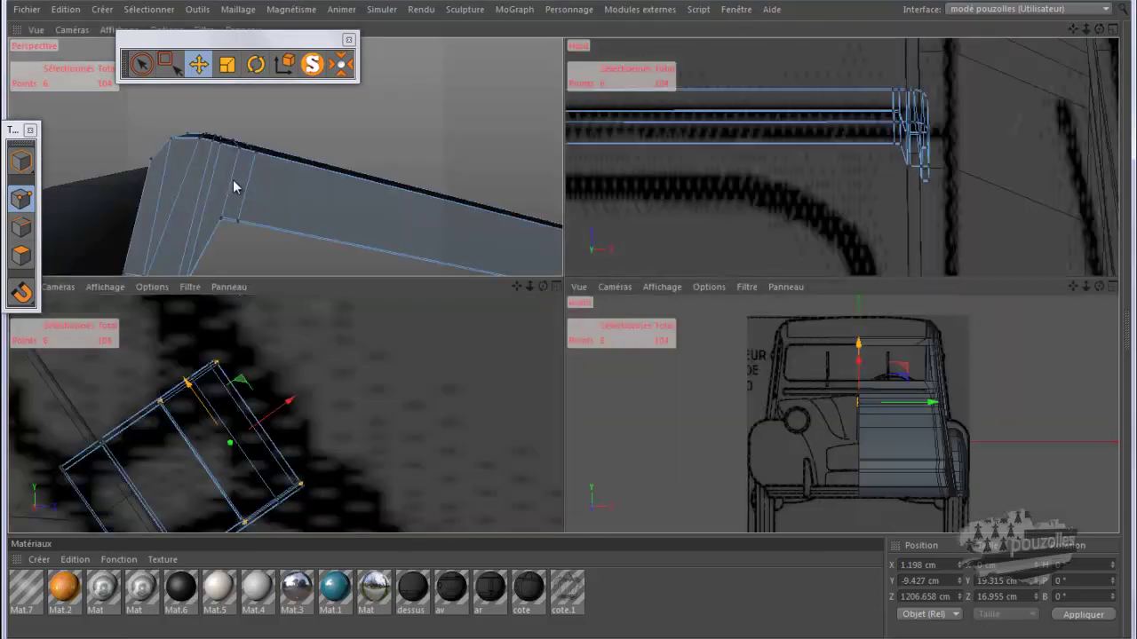
Maximise the perspective view, zoom out, deselect all points, and frame the crossbeam's free end beside the frame
middle_click(174, 193)
scroll(172, 169, "down", 2)
scroll(164, 187, "down", 2)
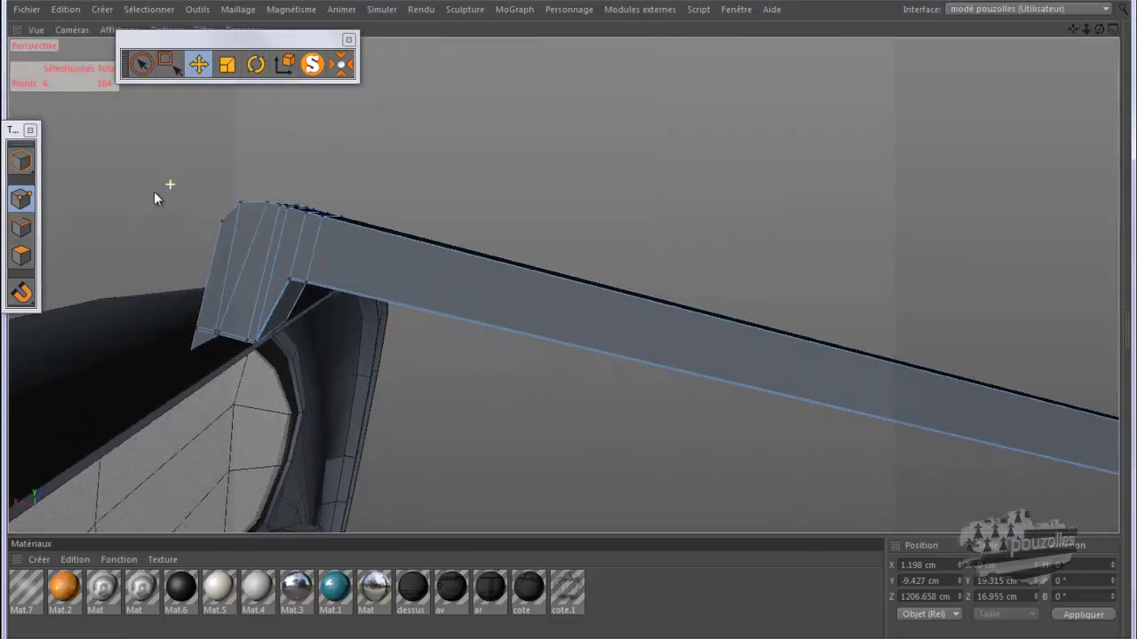
scroll(151, 205, "down", 2)
scroll(137, 221, "down", 2)
scroll(126, 225, "down", 2)
scroll(125, 227, "down", 2)
scroll(124, 229, "down", 2)
scroll(124, 228, "down", 1)
mouse_move(1098, 33)
left_mouse_down()
mouse_move(570, 327)
mouse_move(568, 312)
mouse_move(569, 326)
left_mouse_up()
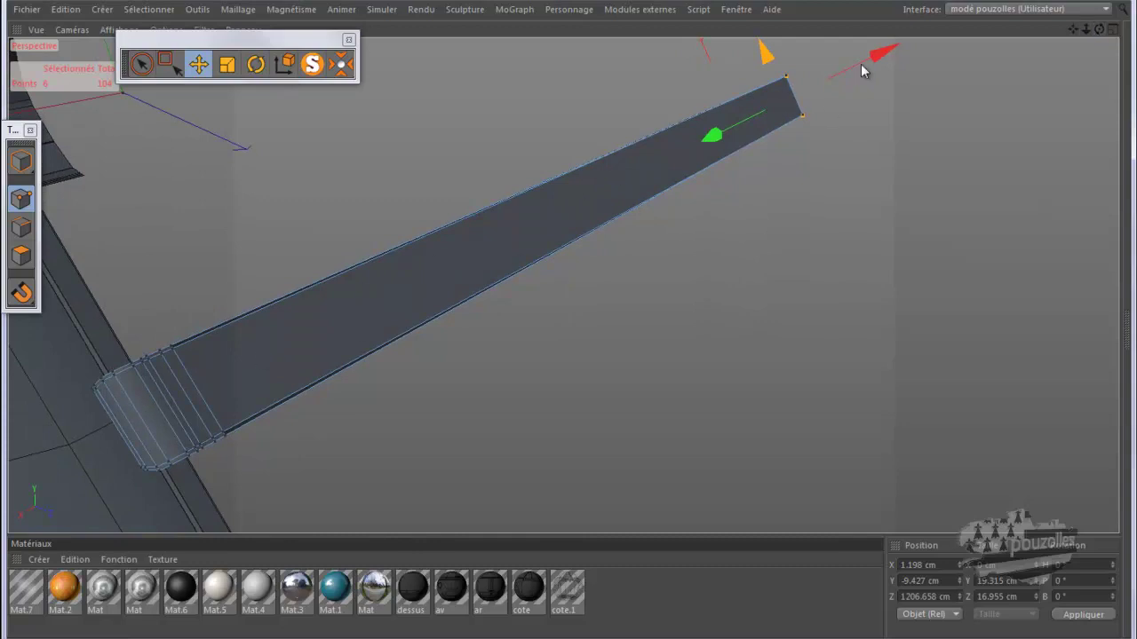
left_click(789, 242)
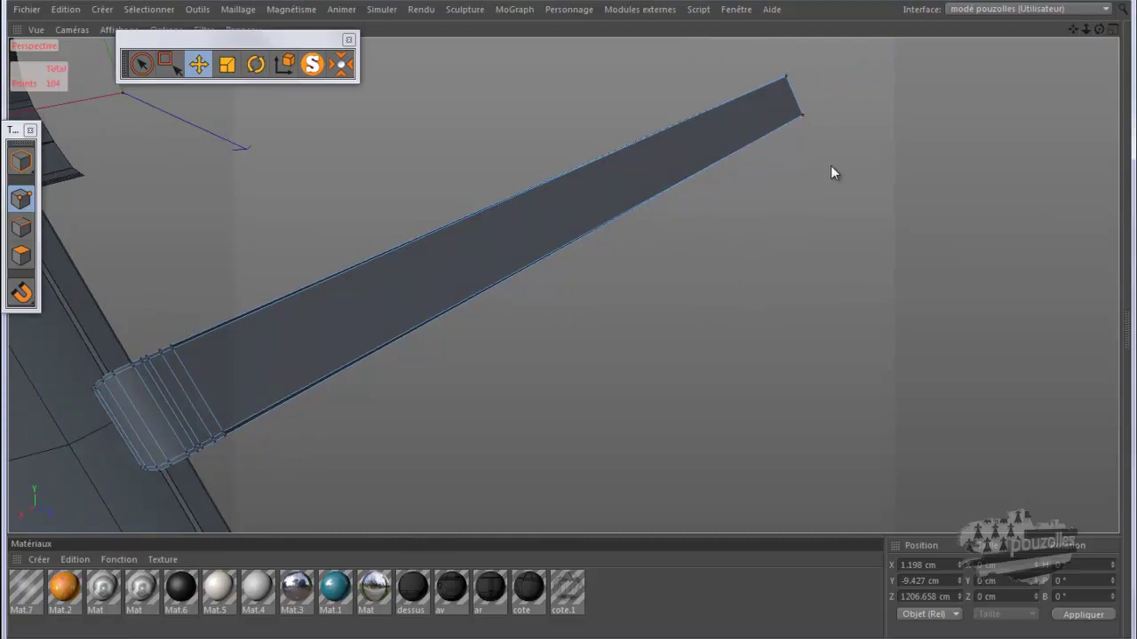
left_click_drag(1101, 31, 568, 322)
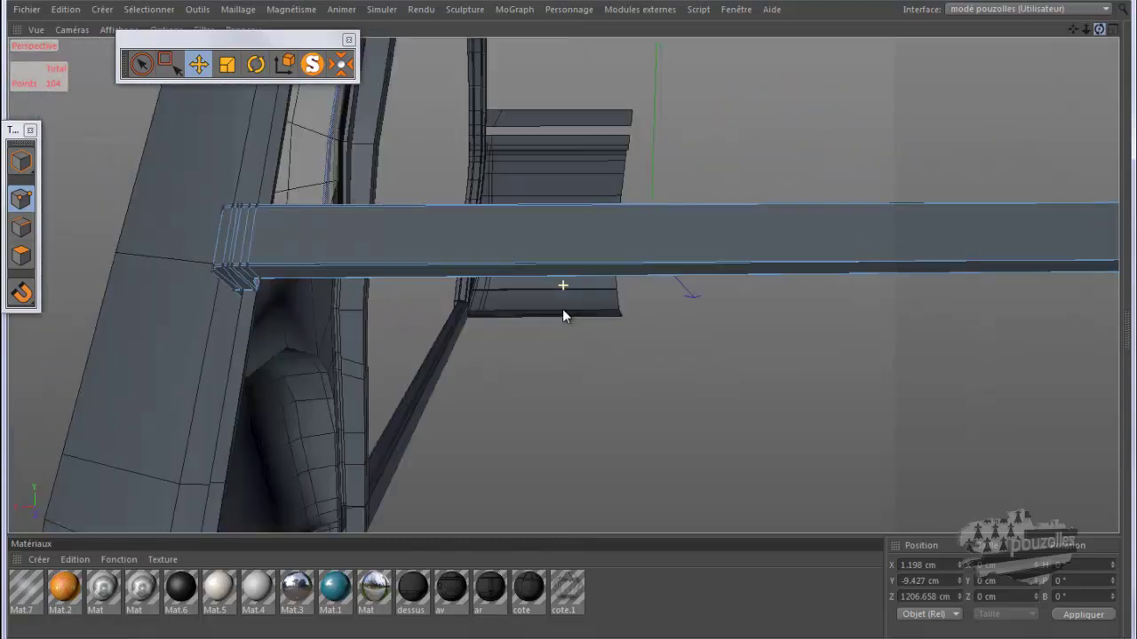
mouse_move(1079, 32)
left_mouse_down()
mouse_move(533, 325)
mouse_move(575, 328)
left_mouse_up()
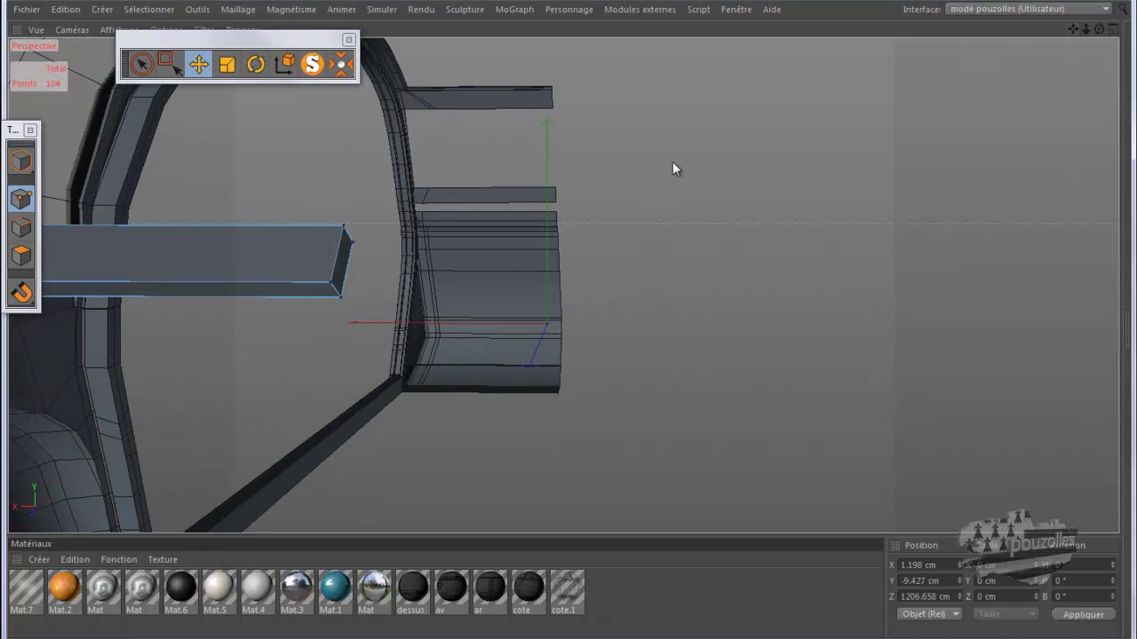
Select two crossbeam end corner points and show their positions in world (Monde) coordinates
left_click(142, 62)
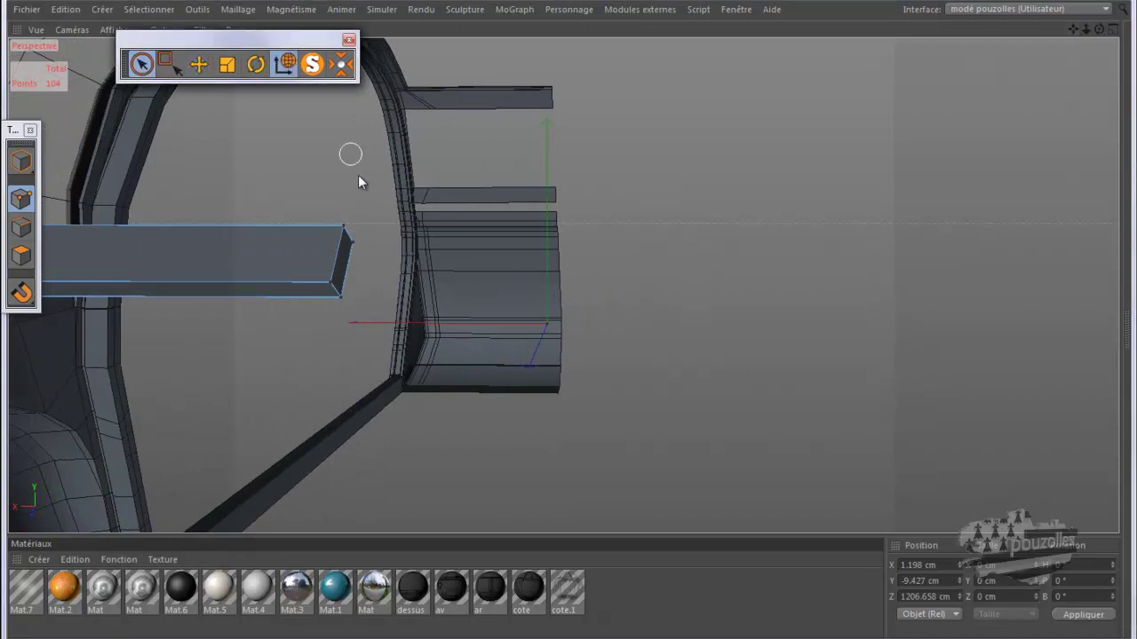
left_click(350, 226)
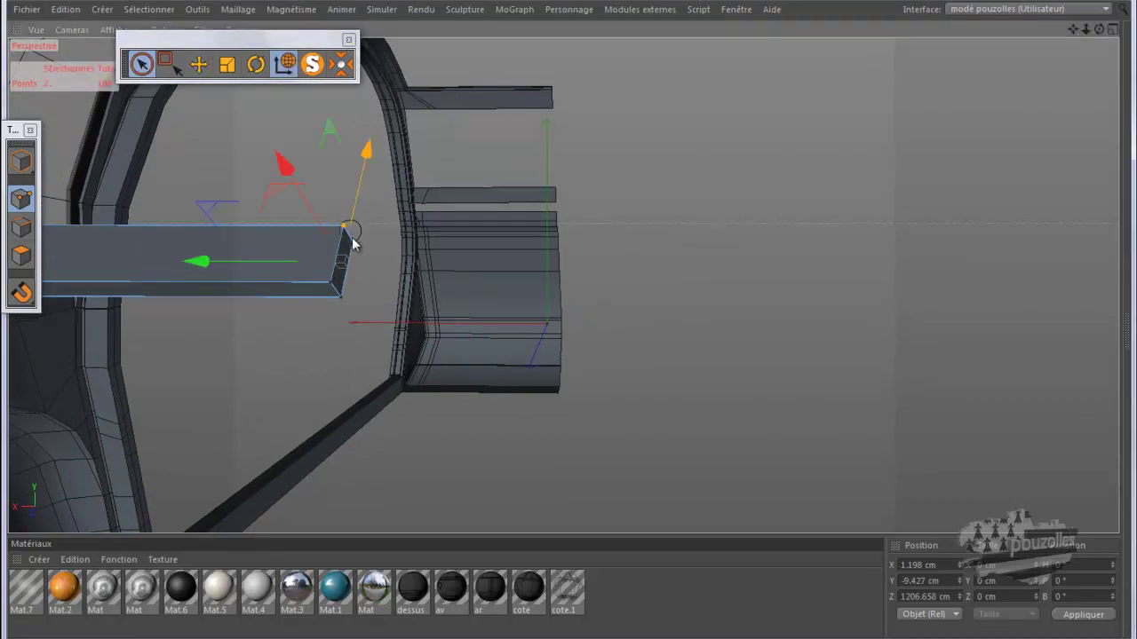
left_click(343, 300, "shift")
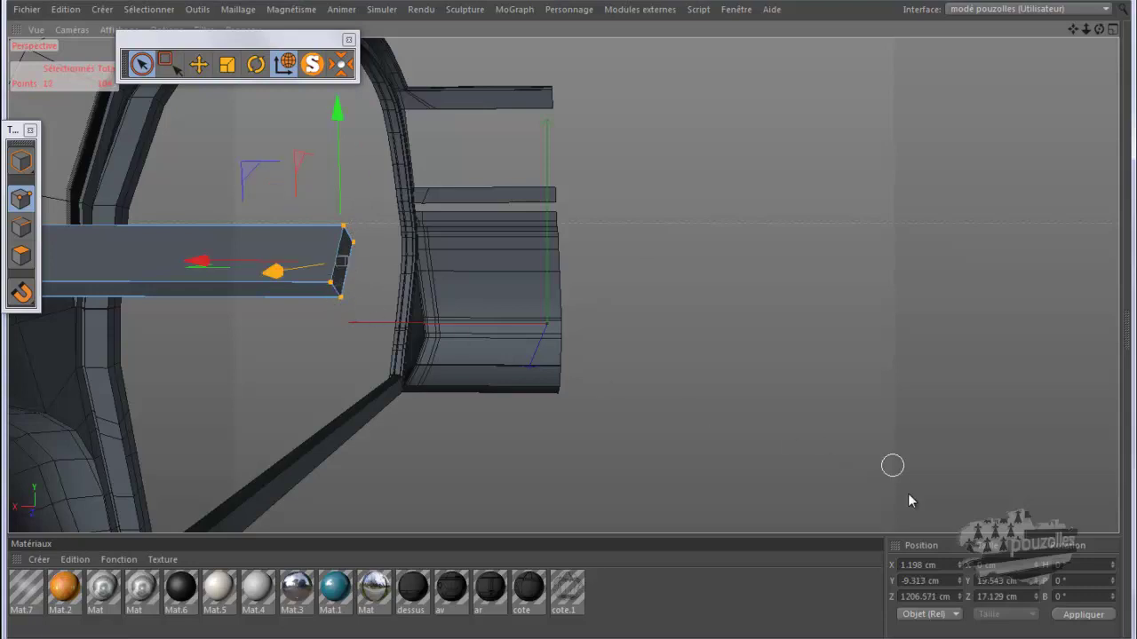
left_click(928, 614)
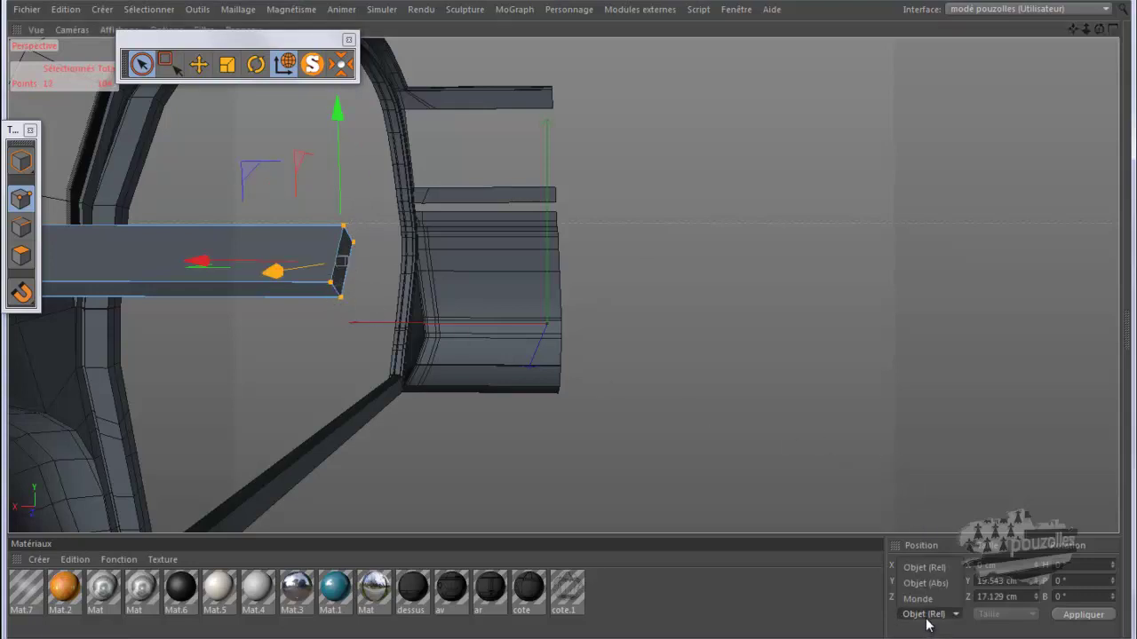
left_click(928, 607)
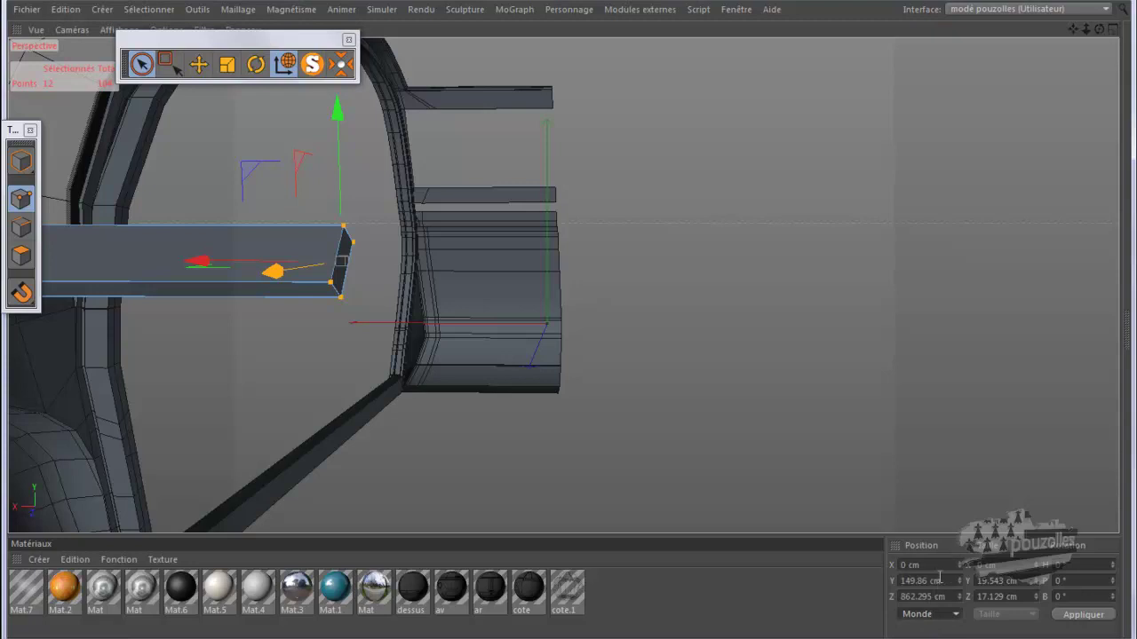
left_click(749, 444)
Zoom toward the ring and hull and select the four points near the crossbeam end
mouse_move(749, 444)
left_mouse_down("alt")
mouse_move(906, 343)
mouse_move(748, 373)
left_mouse_up("alt")
scroll(500, 342, "up", 1)
scroll(500, 341, "up", 1)
scroll(500, 342, "up", 1)
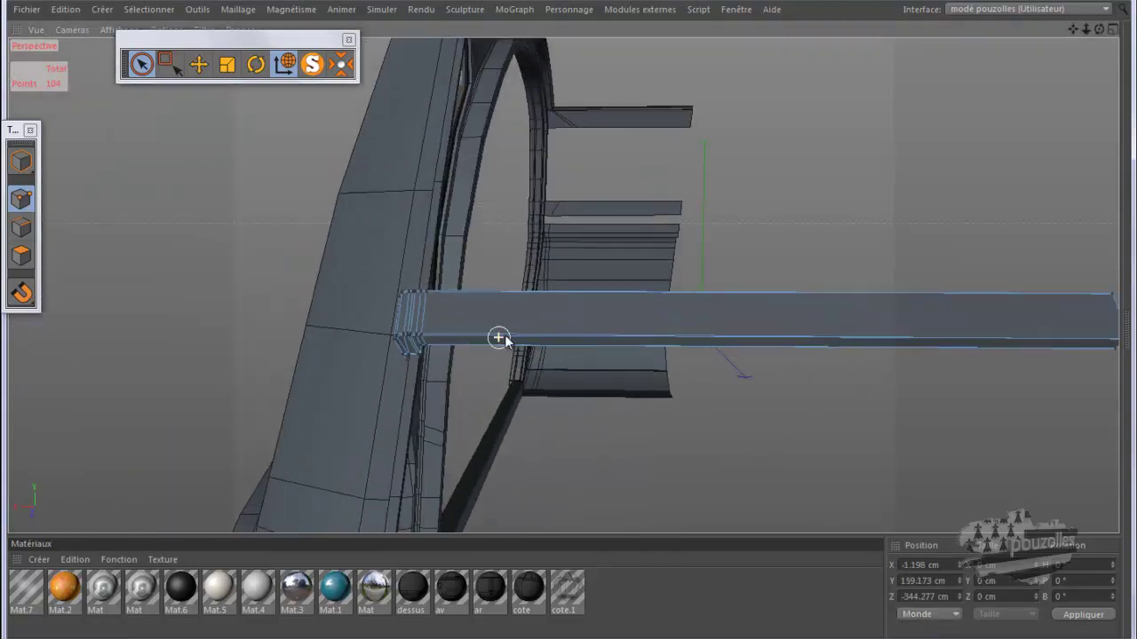
left_click_drag(1088, 31, 567, 321)
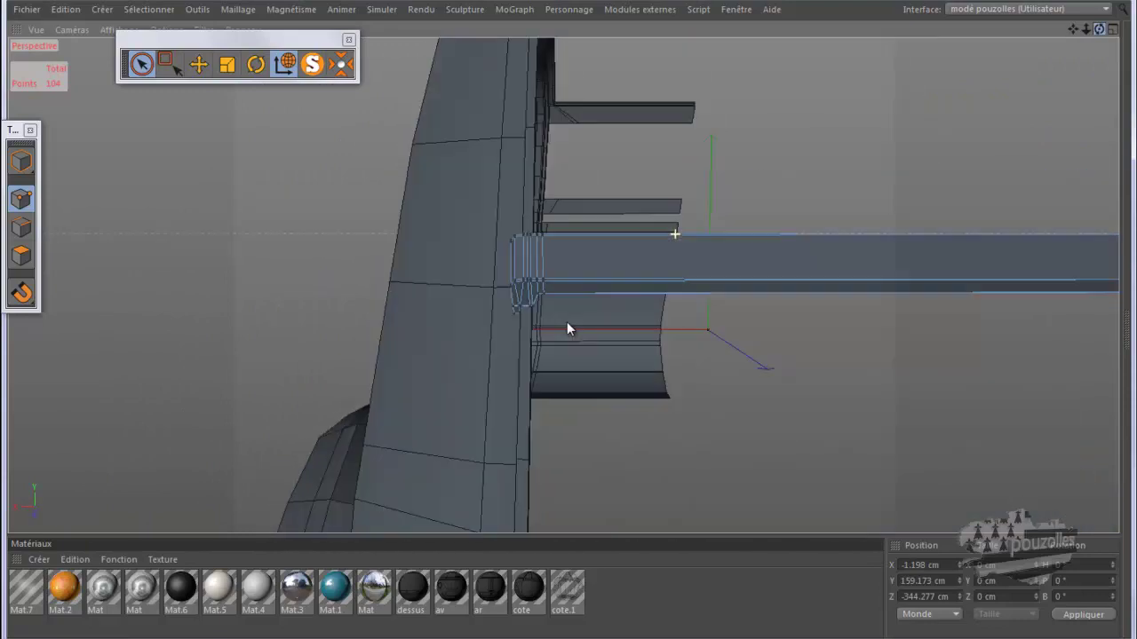
left_click(533, 279)
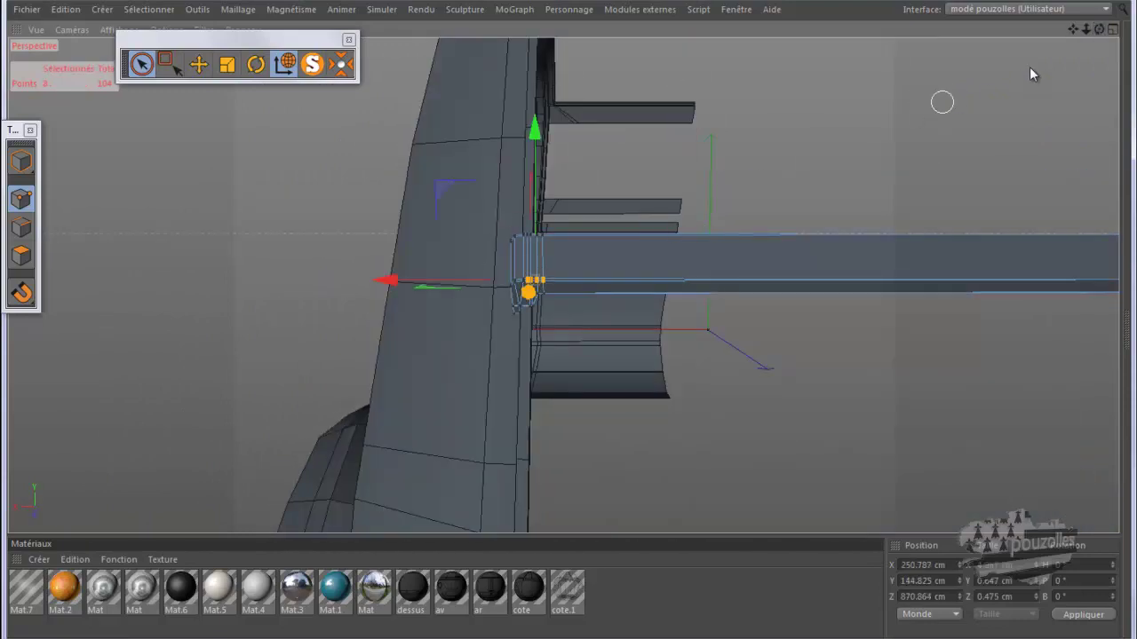
Orbit around the smoothed crossbeam joint against the car body to inspect it
left_click_drag(1098, 32, 572, 326)
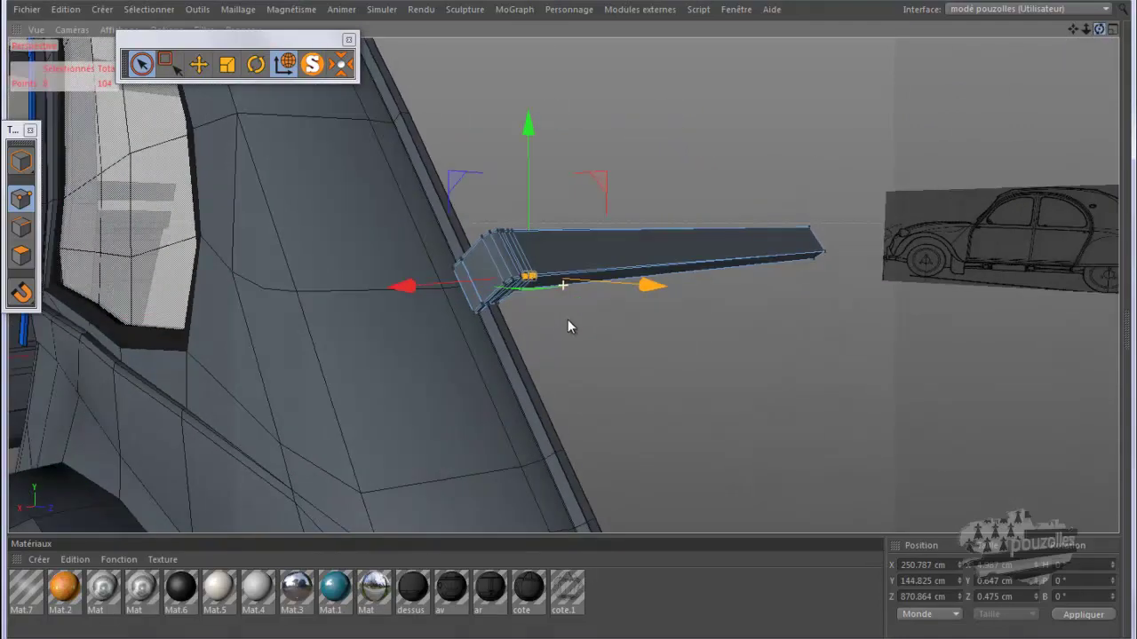
left_click_drag(1098, 29, 1061, 89)
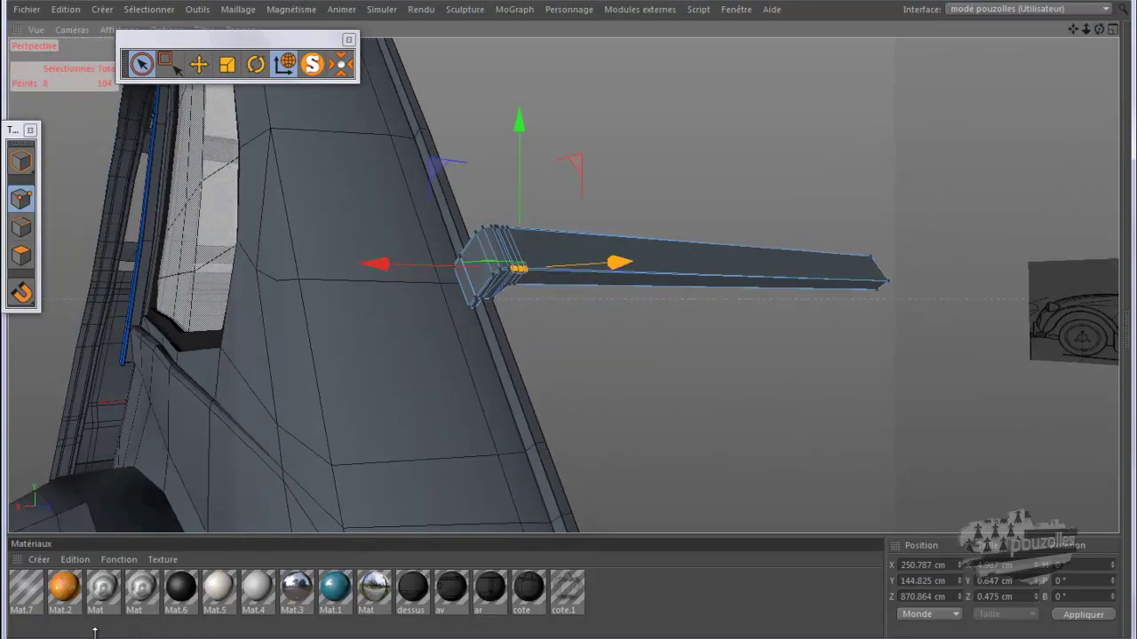
key("shift+F5")
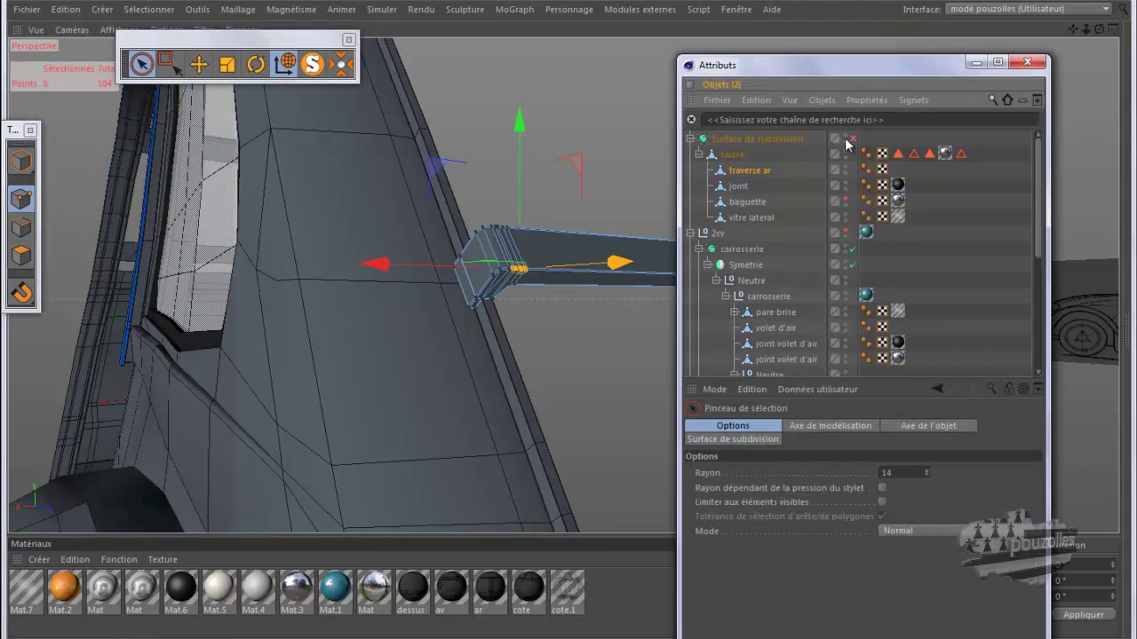
left_click(976, 62)
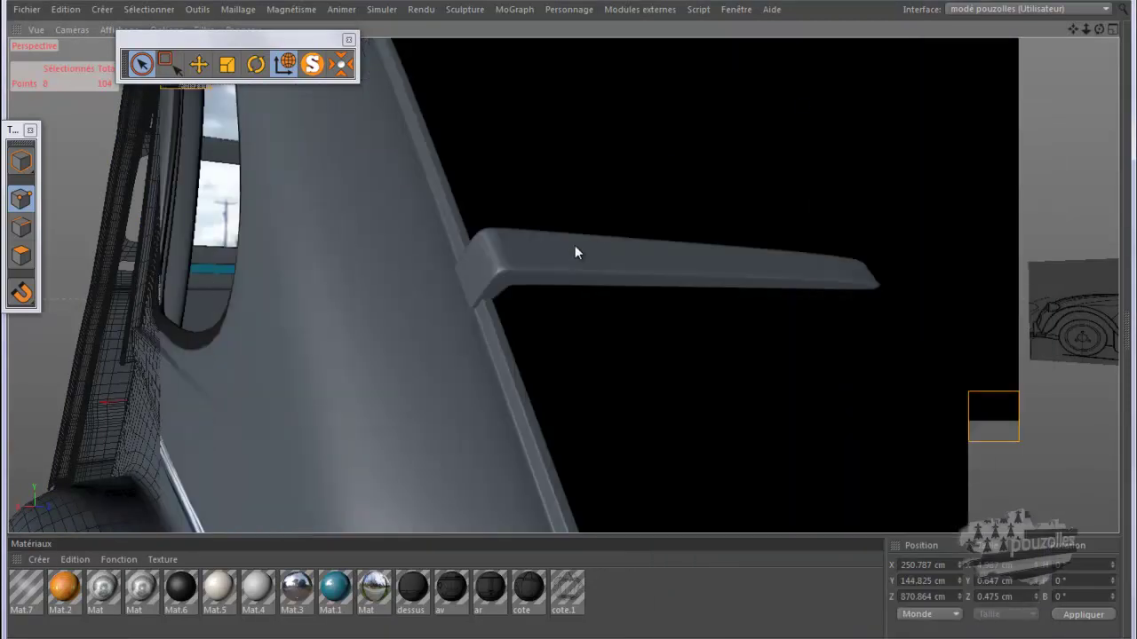
mouse_move(507, 267)
left_mouse_down("alt")
mouse_move(522, 278)
mouse_move(721, 200)
left_mouse_up("alt")
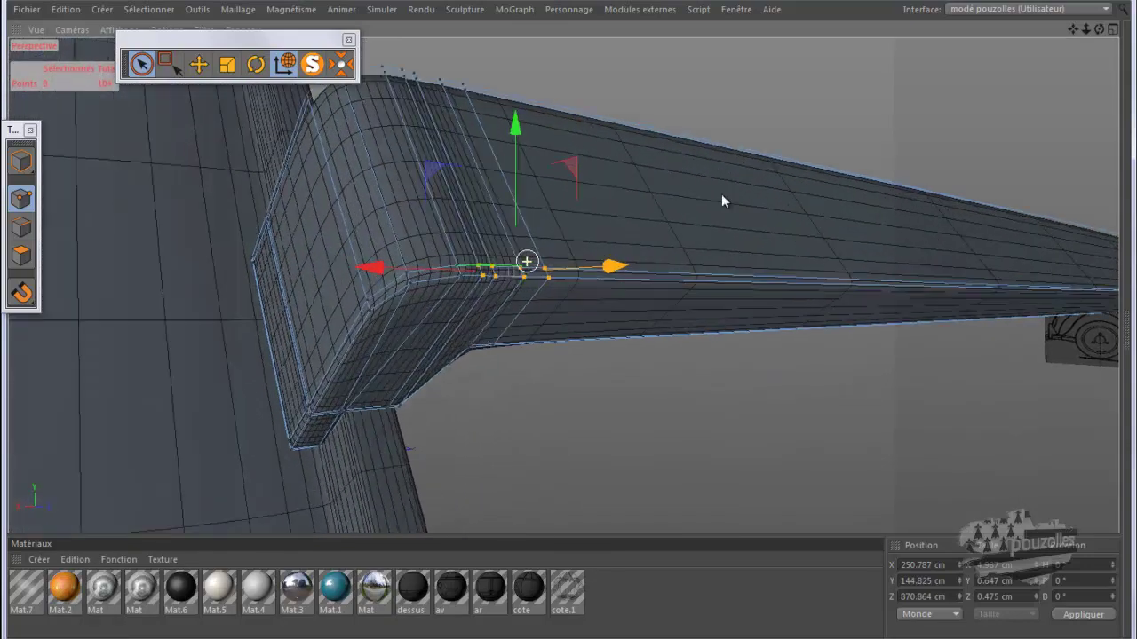
Zoom in and, in Edges mode, select a vertical loop behind the rounded end plus its neighbour
middle_click_drag(555, 358, 569, 329, "alt")
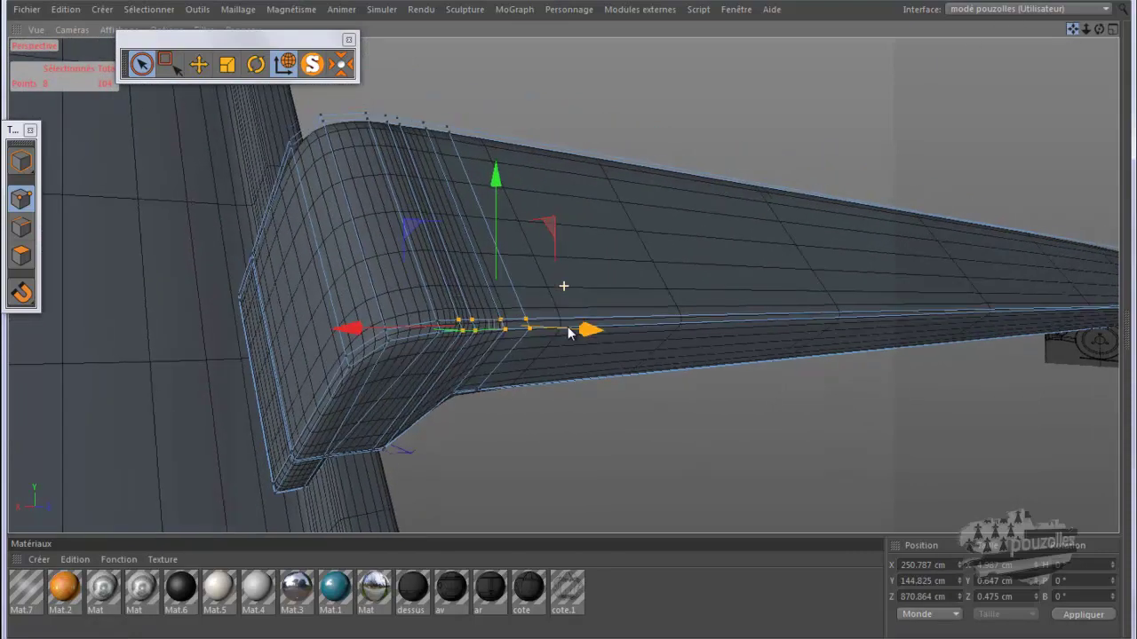
left_click_drag(569, 329, 568, 320, "alt")
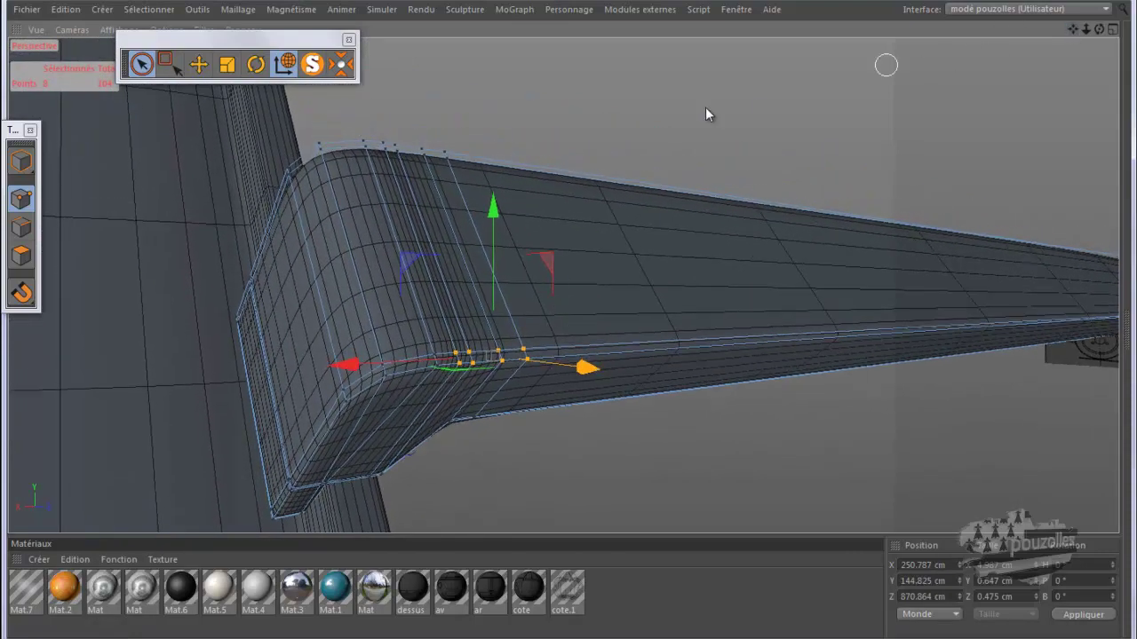
scroll(472, 227, "up", 5)
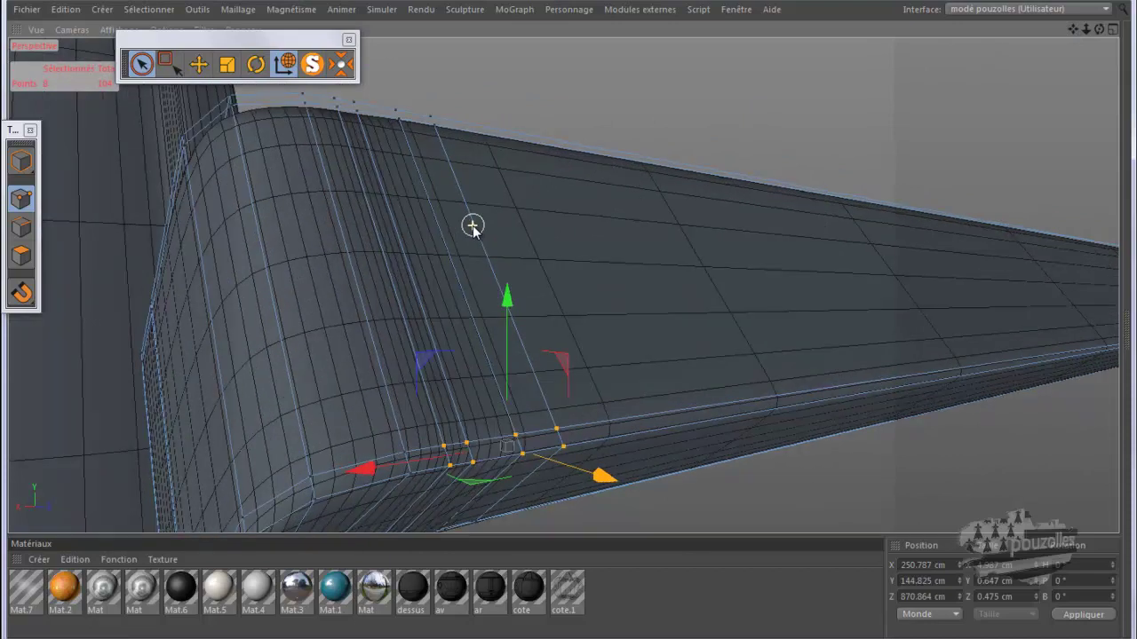
scroll(473, 227, "up", 2)
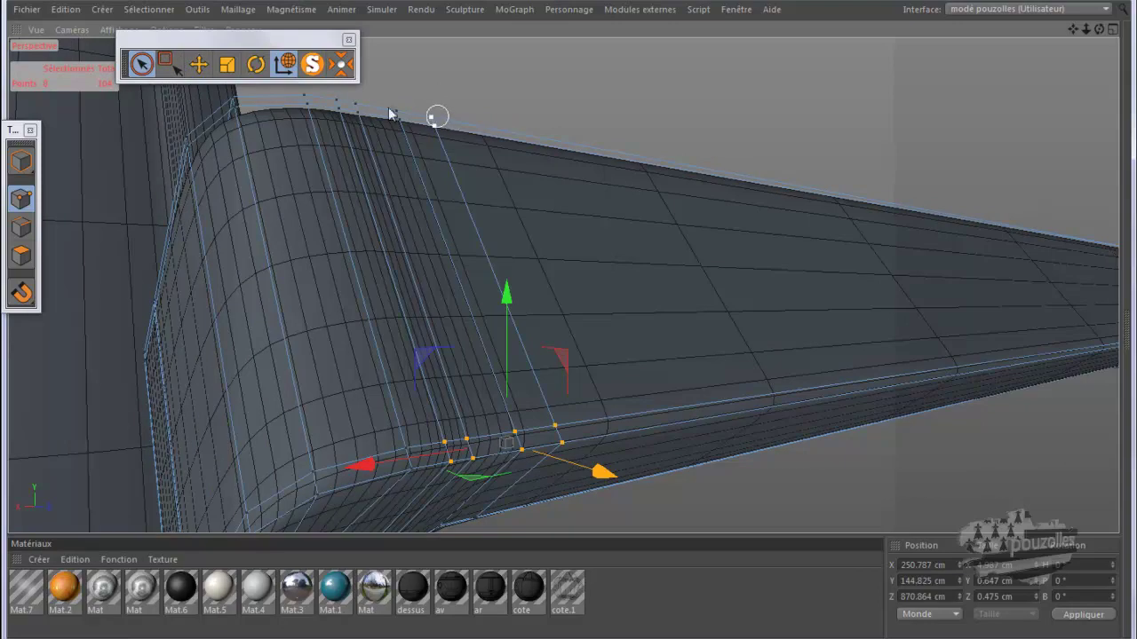
left_click(199, 64)
left_click(21, 227)
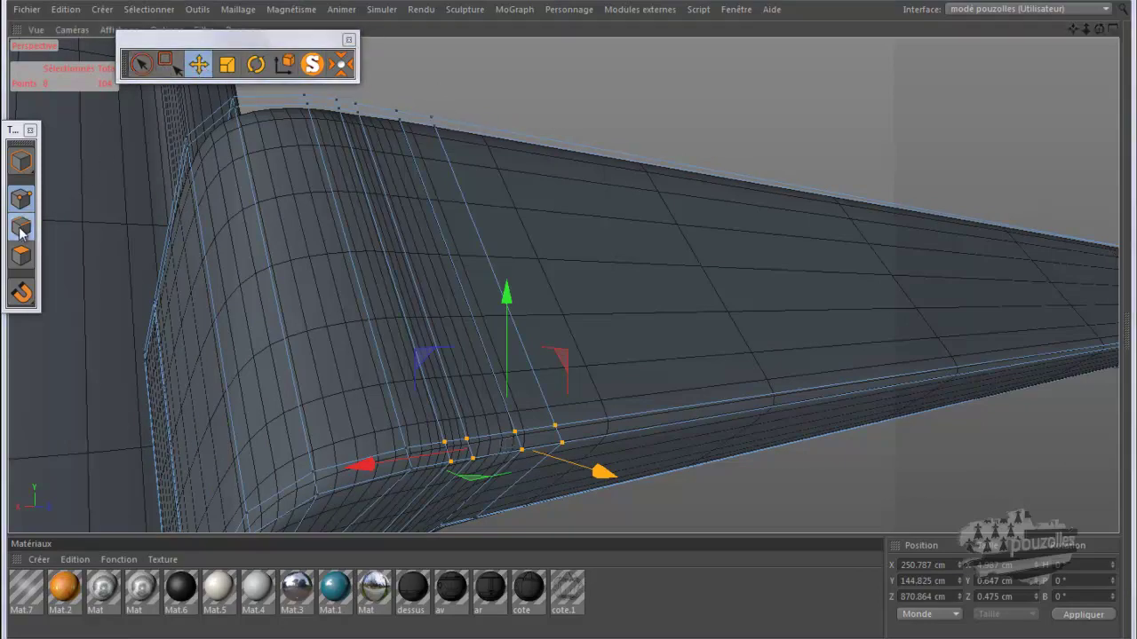
double_click(433, 126)
left_click(558, 437)
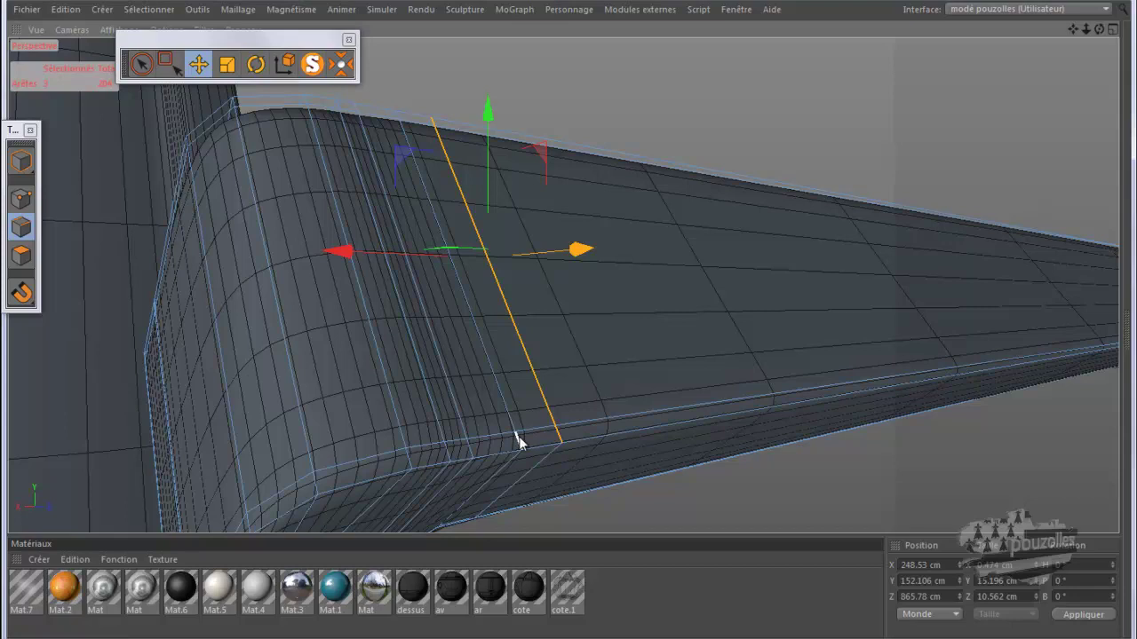
left_click(508, 413, "shift")
left_click(468, 298, "shift")
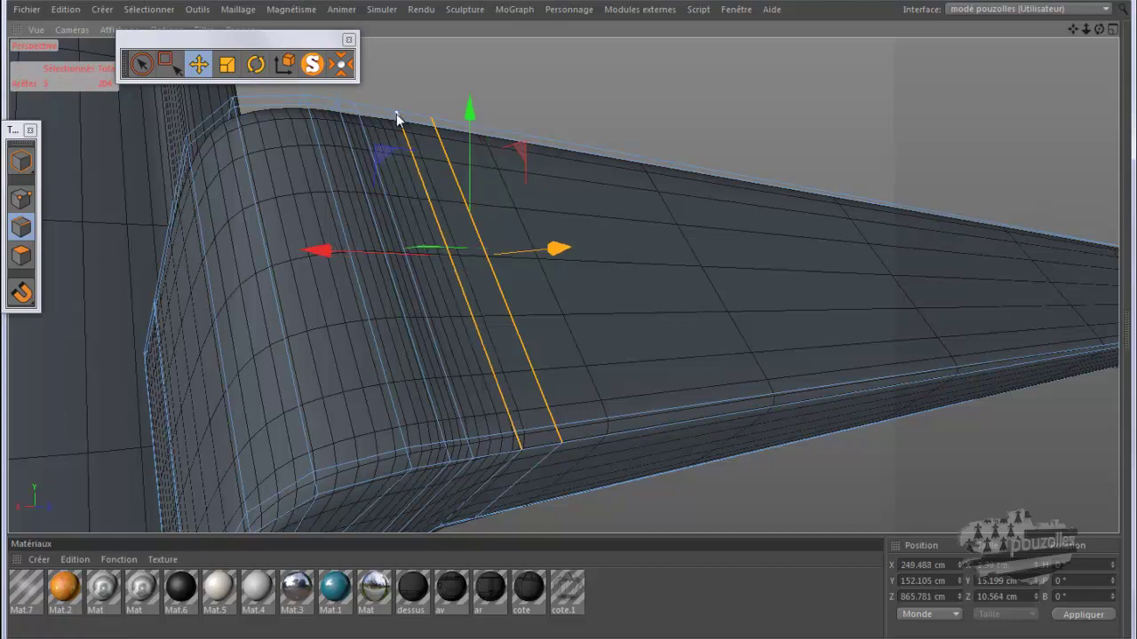
Add a third edge loop and edge-slide the selected loops toward the beam's far end
left_click(399, 119, "shift")
right_click(705, 88)
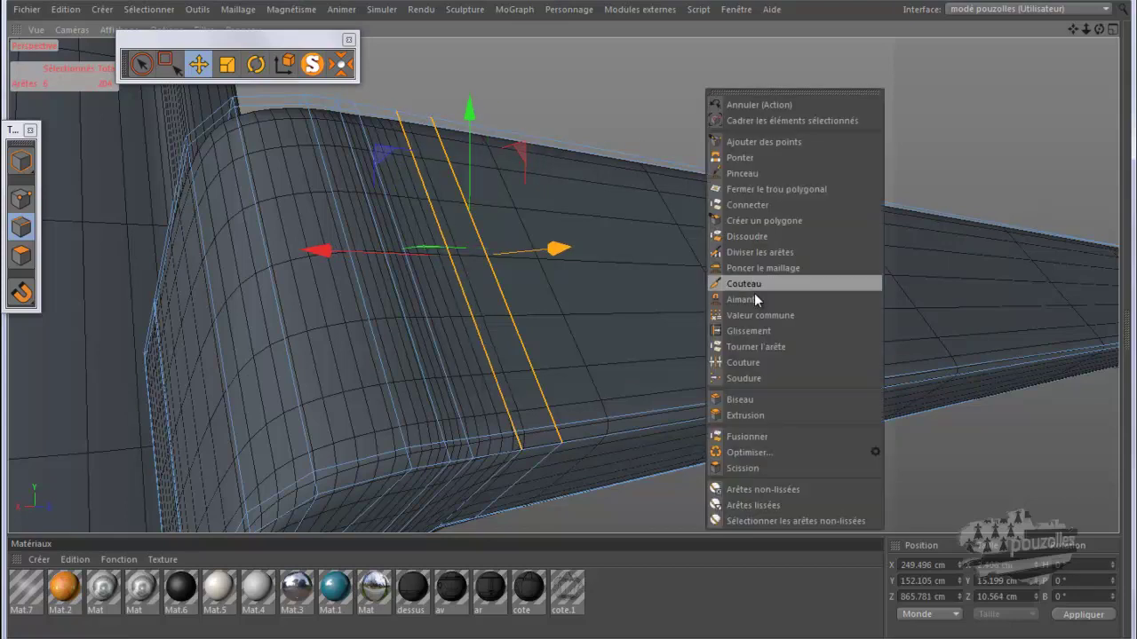
left_click(753, 332)
mouse_move(531, 301)
left_mouse_down()
mouse_move(517, 302)
mouse_move(601, 292)
left_mouse_up()
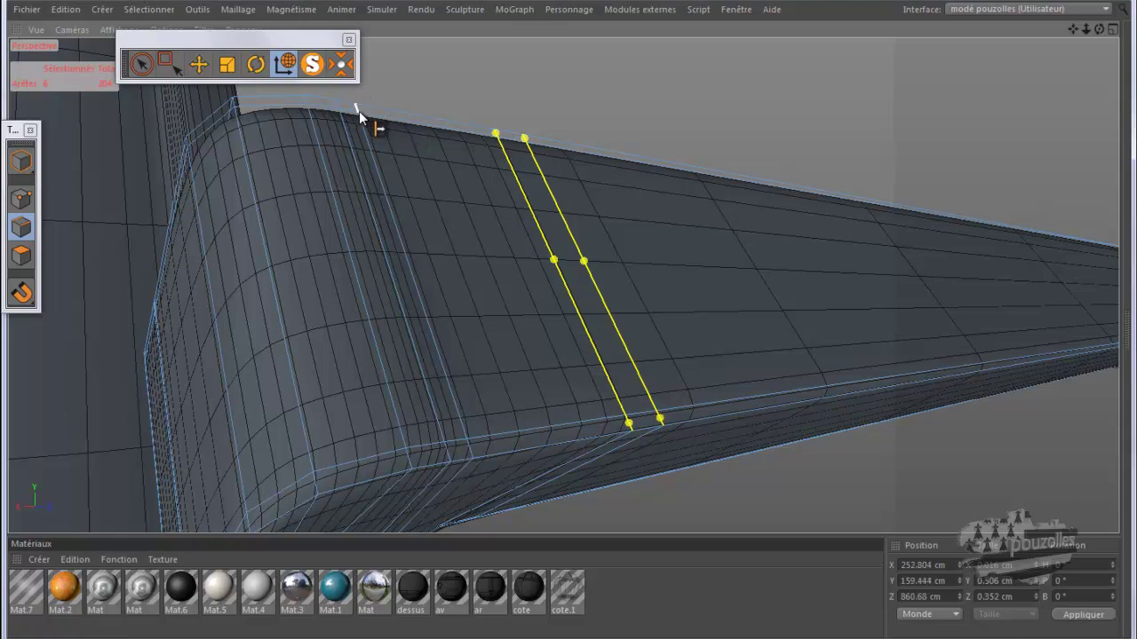
Slide the remaining vertical loops near the rounded end one by one, the last to X 251.909, Z 865.802 cm
left_click(410, 244)
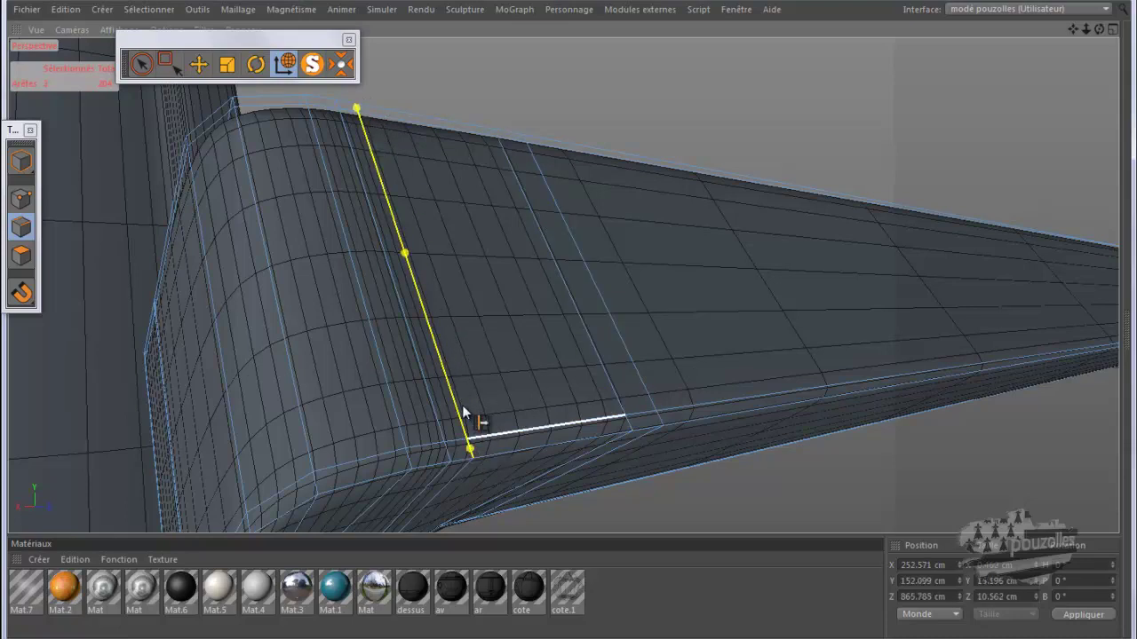
left_click(480, 391)
left_click_drag(490, 391, 524, 382)
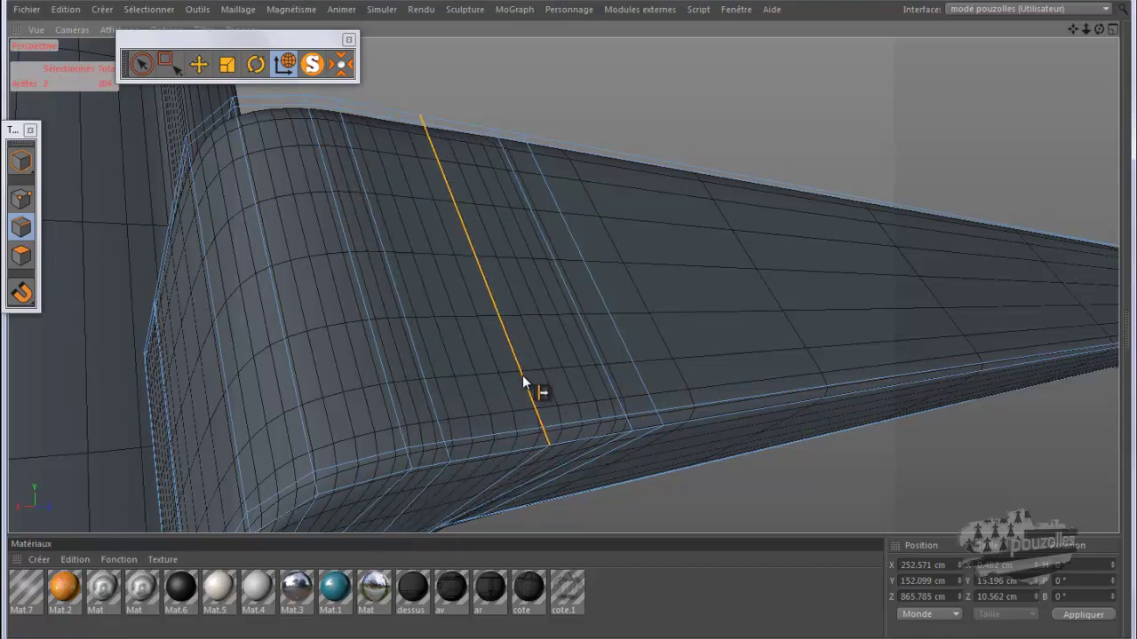
left_click(339, 103)
left_click(448, 453)
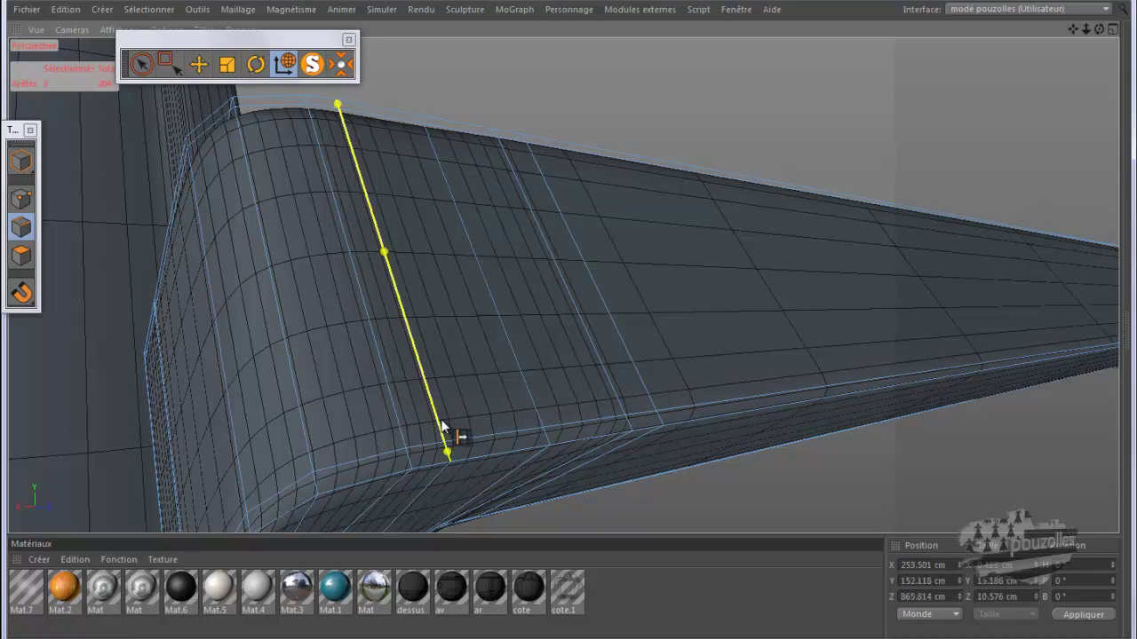
key("Escape")
left_click_drag(453, 424, 476, 419)
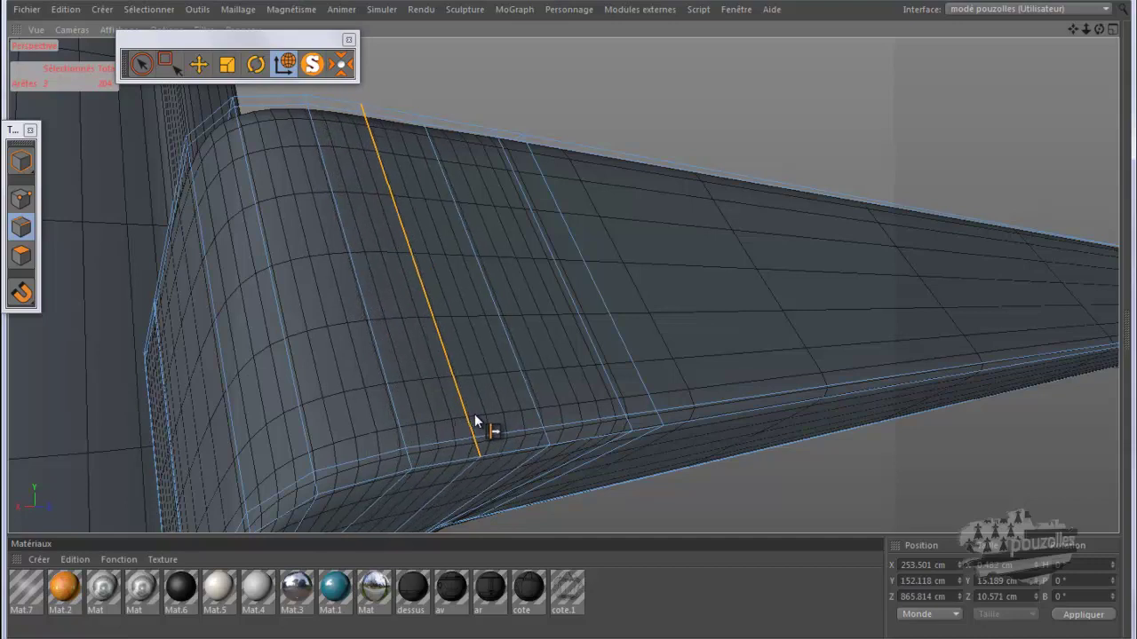
middle_click(290, 384)
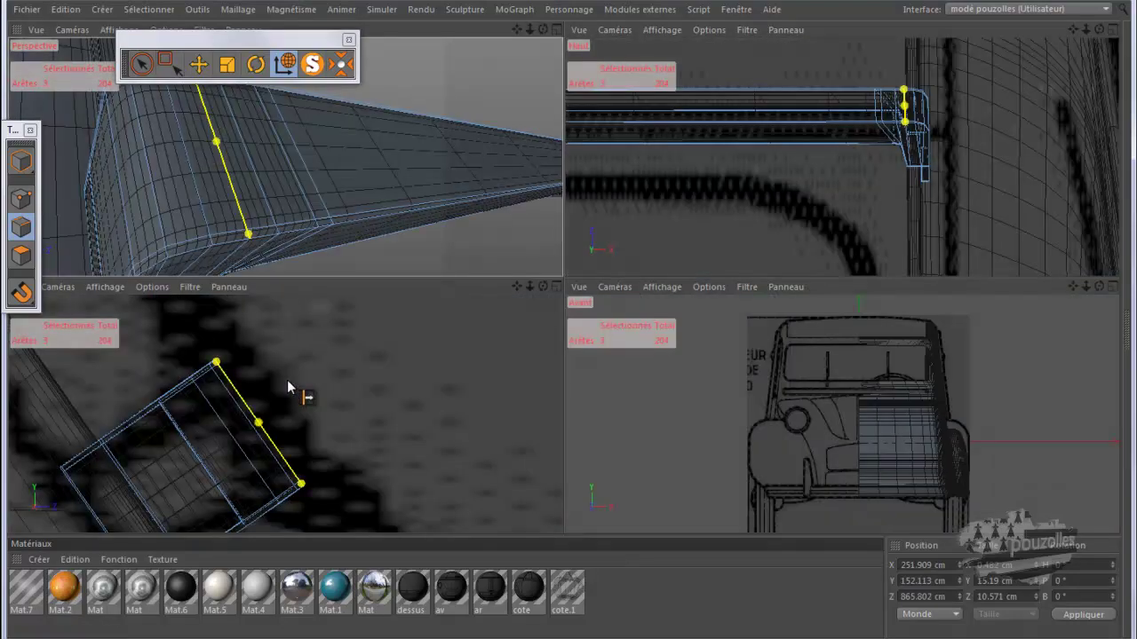
middle_click(265, 222)
scroll(264, 220, "down", 2)
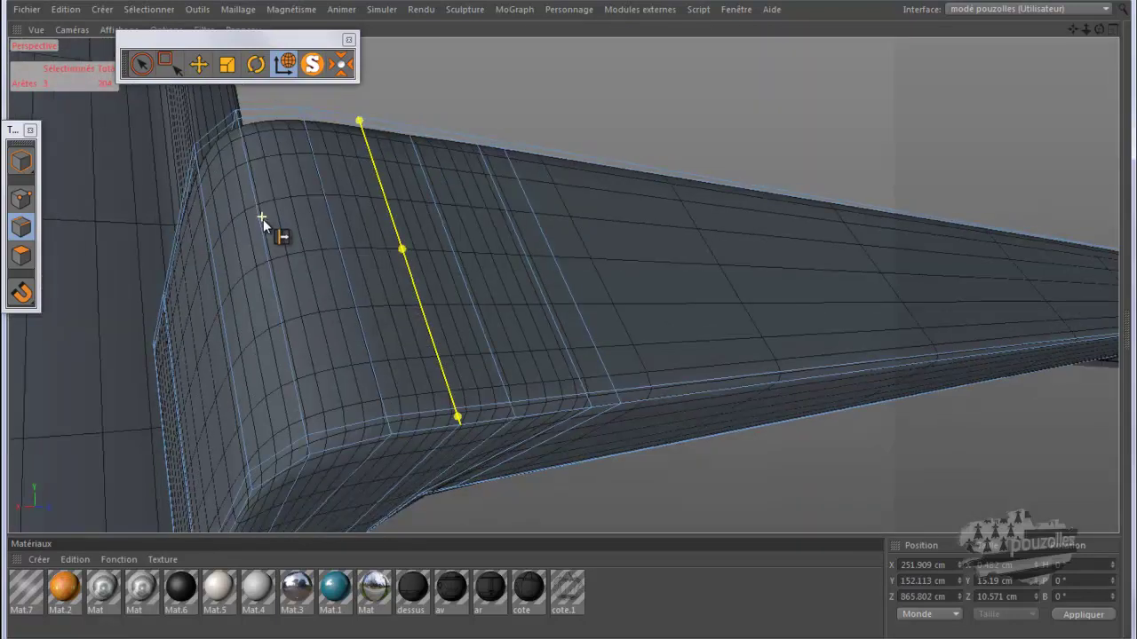
scroll(263, 222, "down", 2)
scroll(264, 221, "down", 2)
scroll(264, 218, "down", 2)
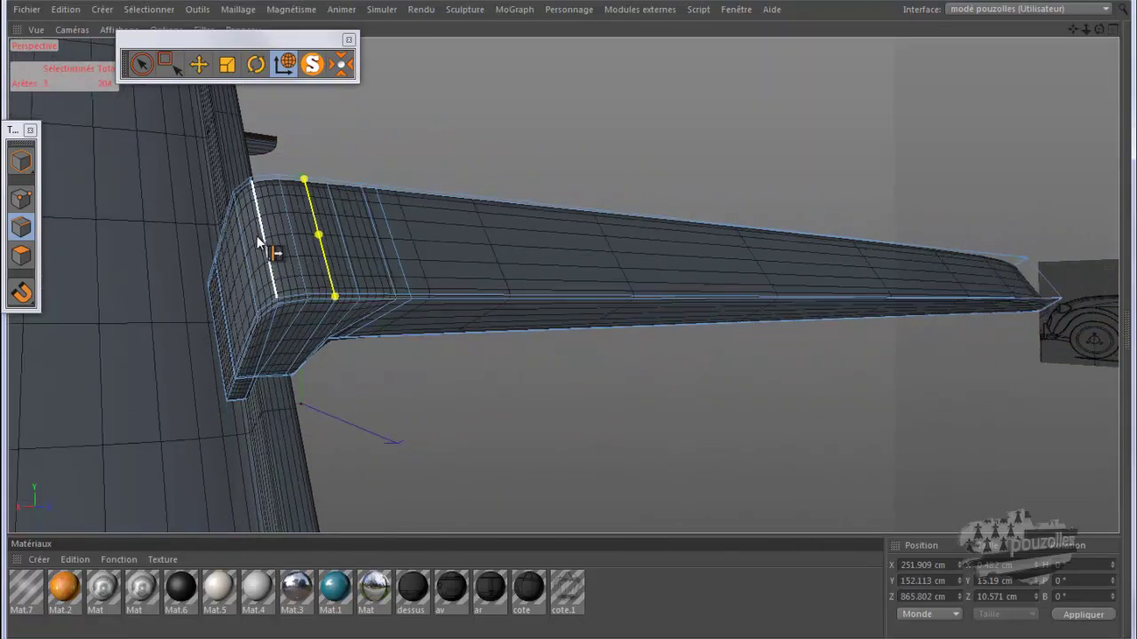
Render a preview of the crossbeam, then zoom onto its far end in Polygons mode with Move active
key("ctrl+r")
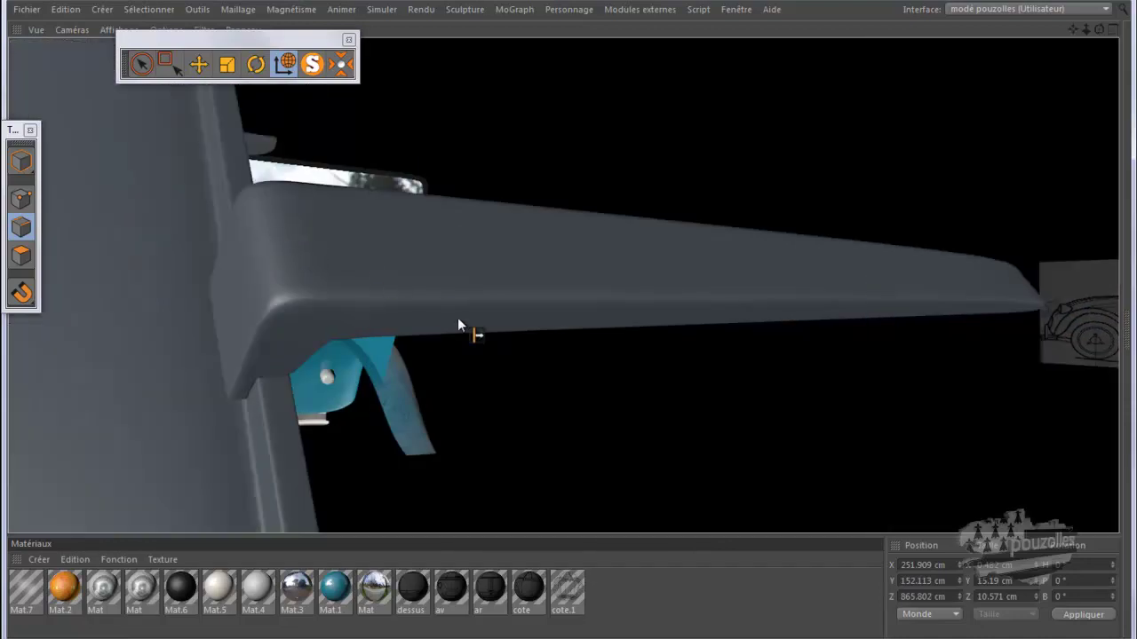
left_click_drag(477, 370, 390, 388, "alt")
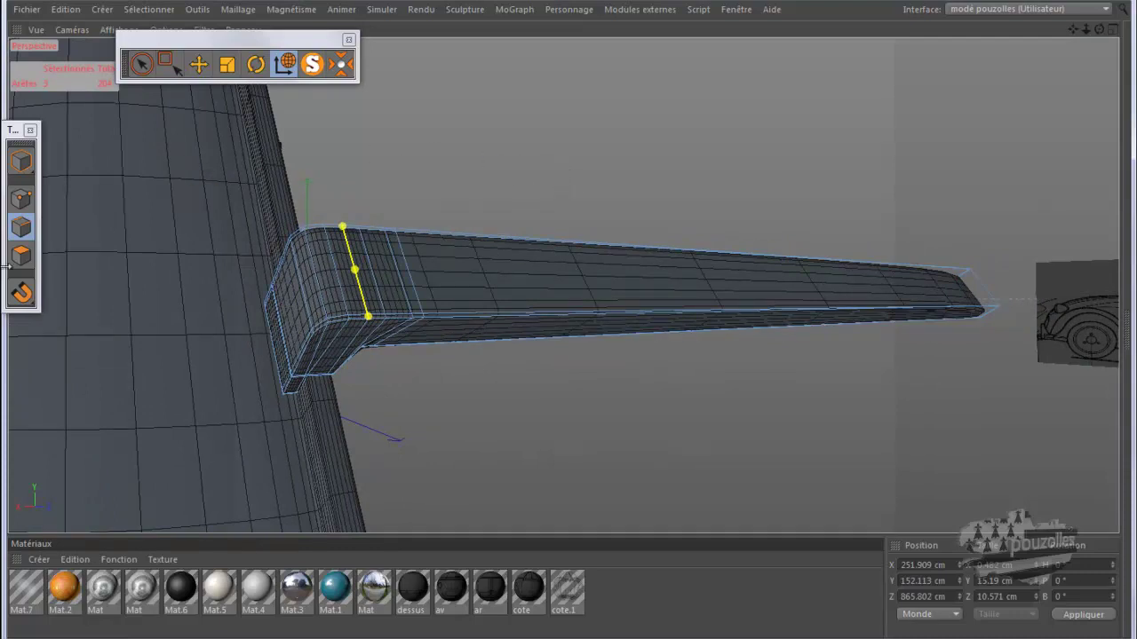
left_click(22, 255)
left_click(205, 66)
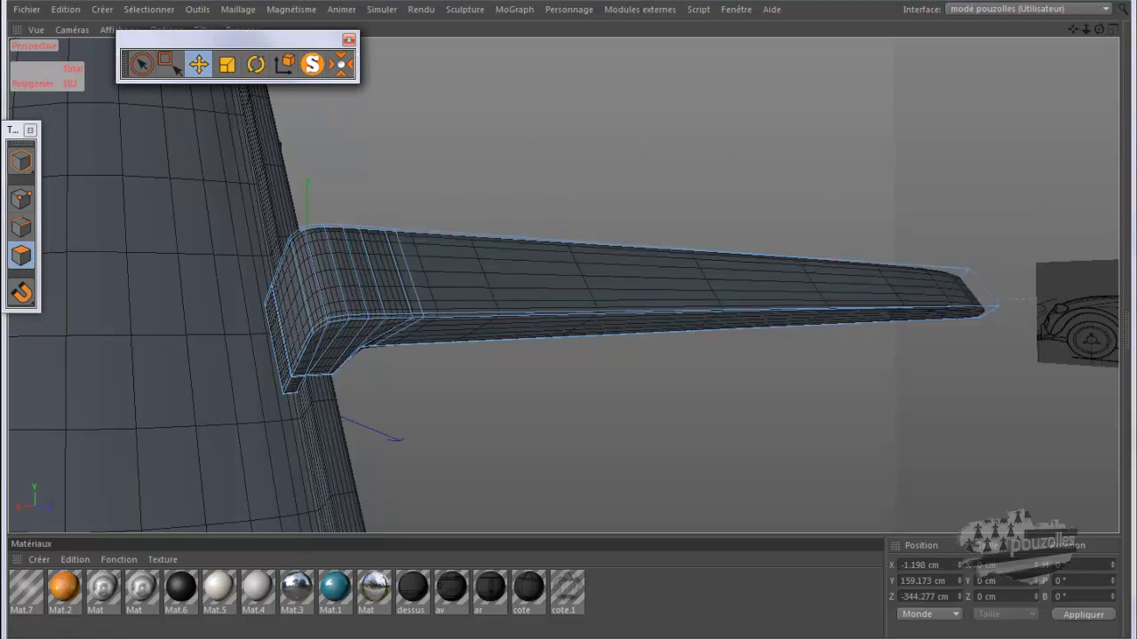
left_click_drag(1099, 30, 970, 96)
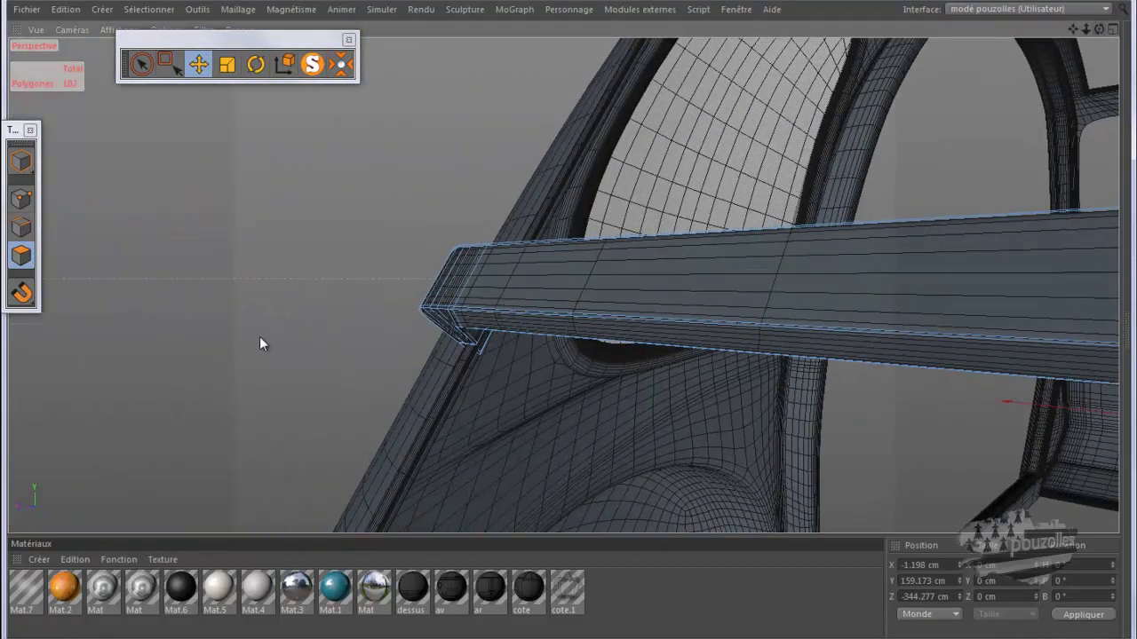
mouse_move(259, 336)
left_mouse_down("alt")
mouse_move(142, 303)
mouse_move(239, 311)
left_mouse_up("alt")
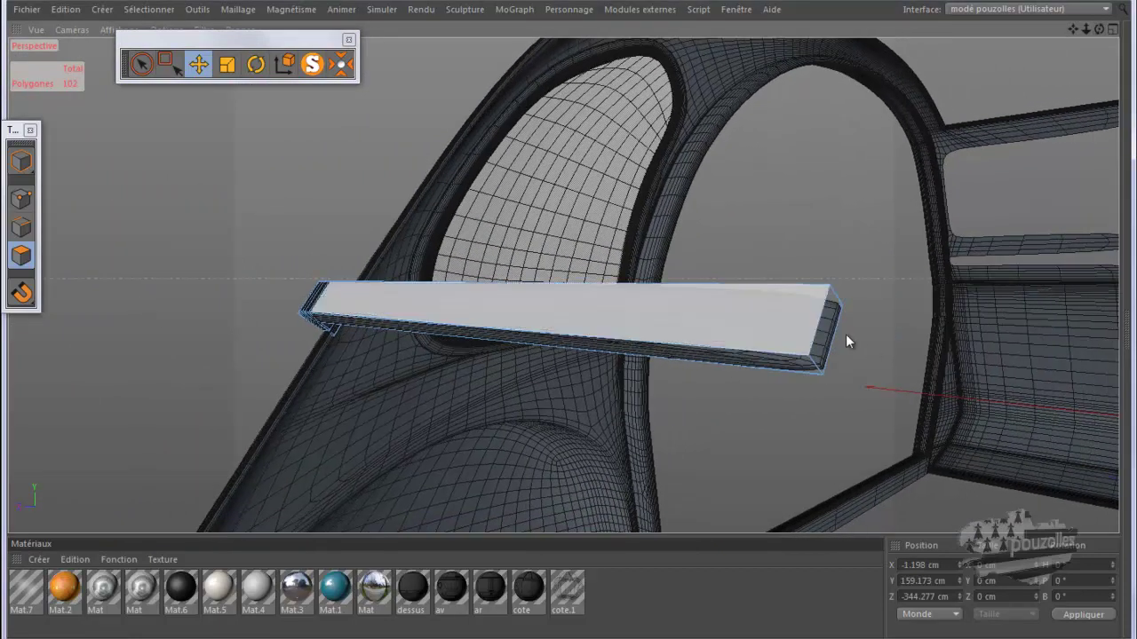
scroll(870, 346, "up", 3)
scroll(870, 346, "up", 2)
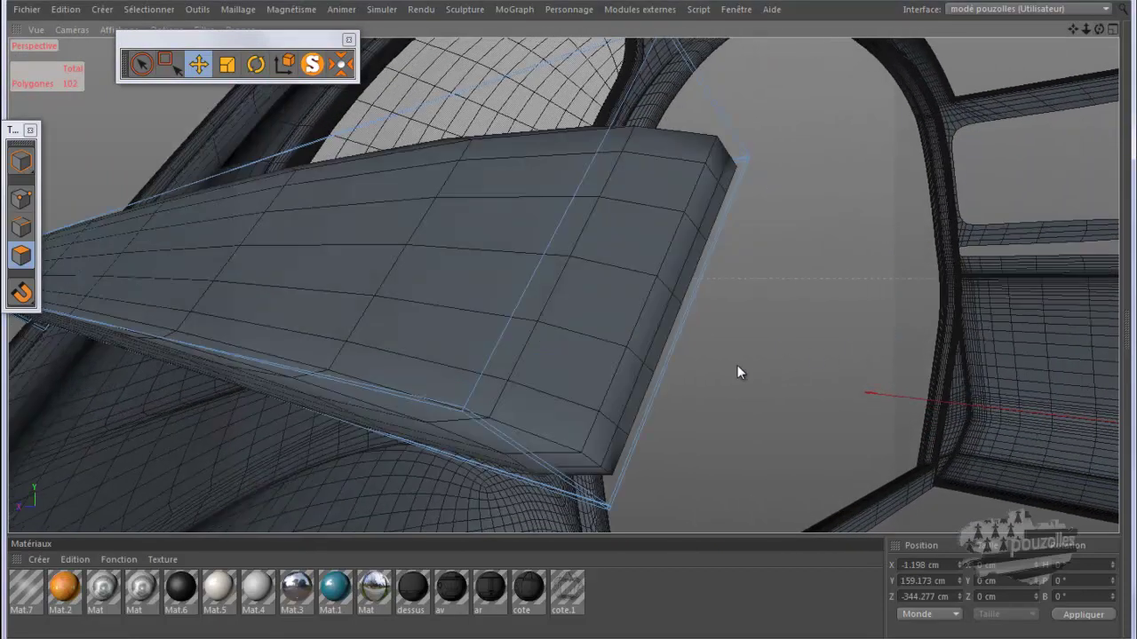
Select the beam's two end faces, compare the flat and smoothed end, and undo the recent changes
left_click(547, 469)
left_click(672, 151, "shift")
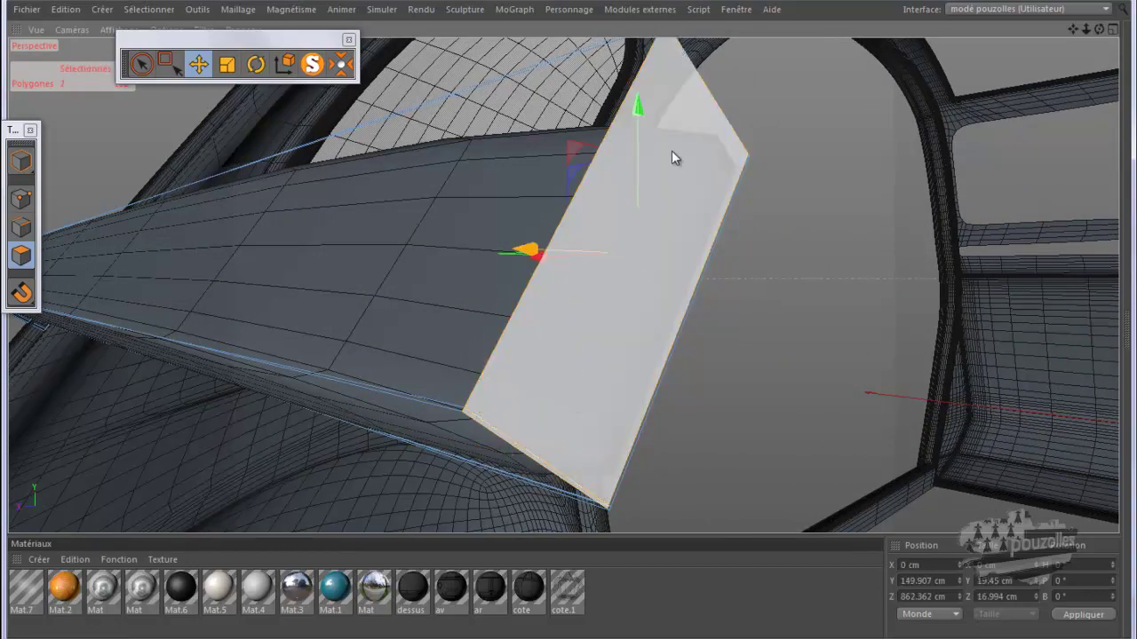
key("q")
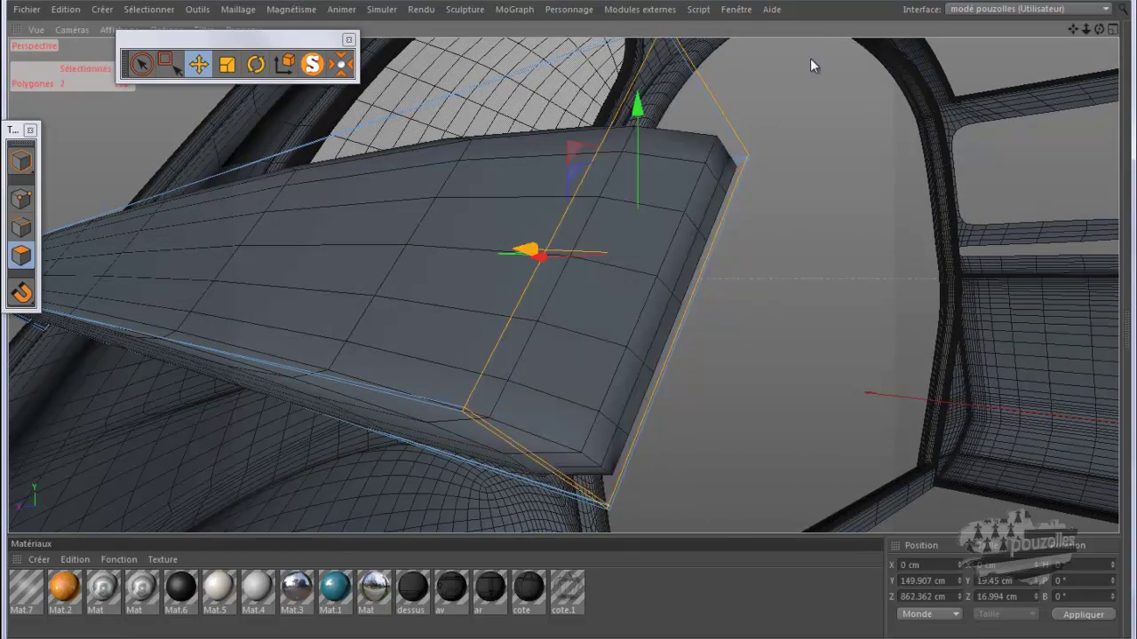
mouse_move(568, 325)
left_mouse_down("alt")
mouse_move(553, 337)
mouse_move(569, 323)
left_mouse_up("alt")
key("q")
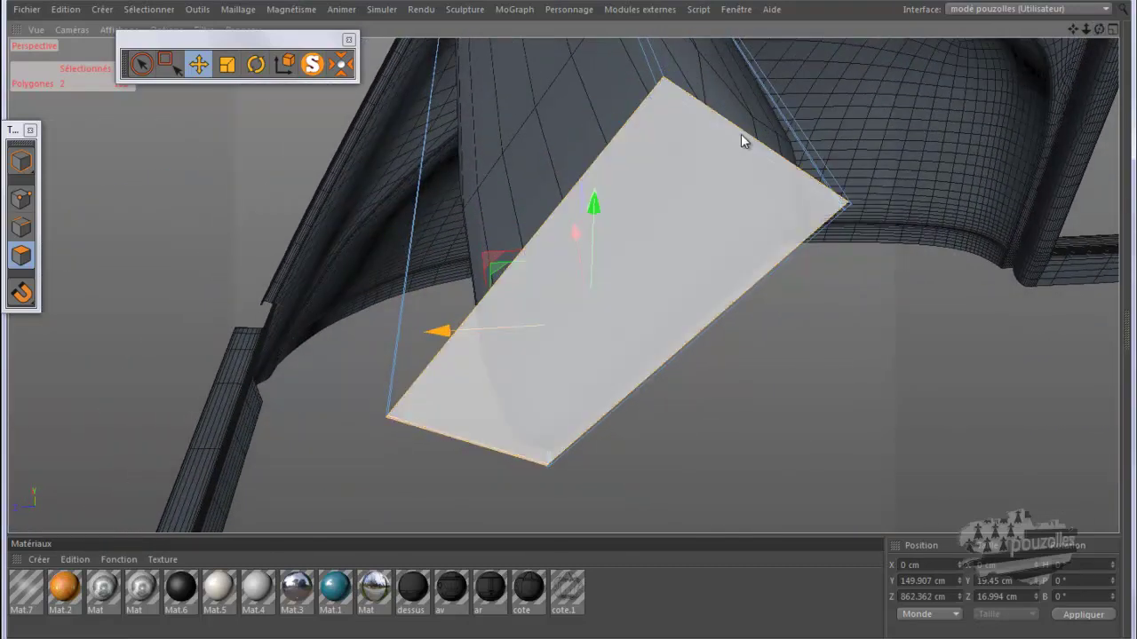
key("q")
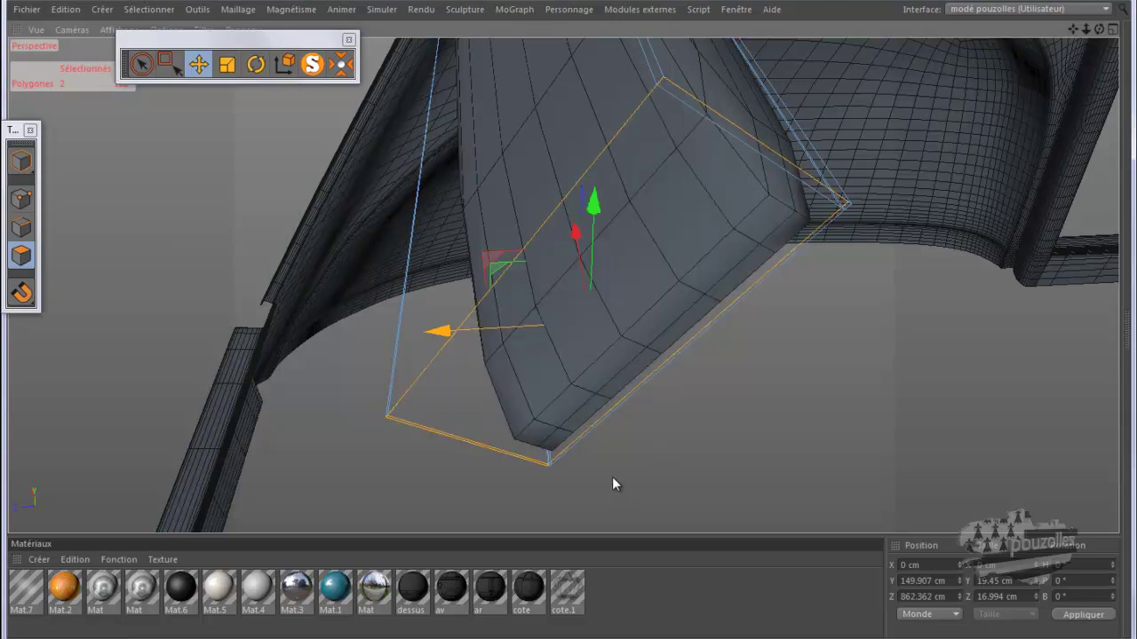
left_click_drag(607, 456, 607, 445, "alt")
key("q")
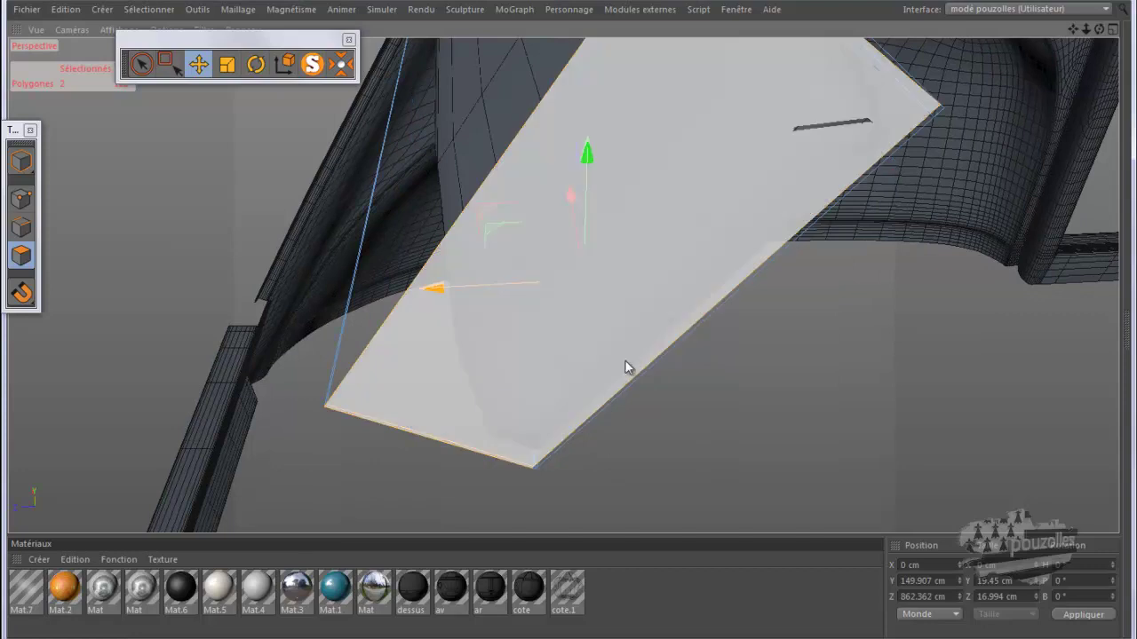
key("q")
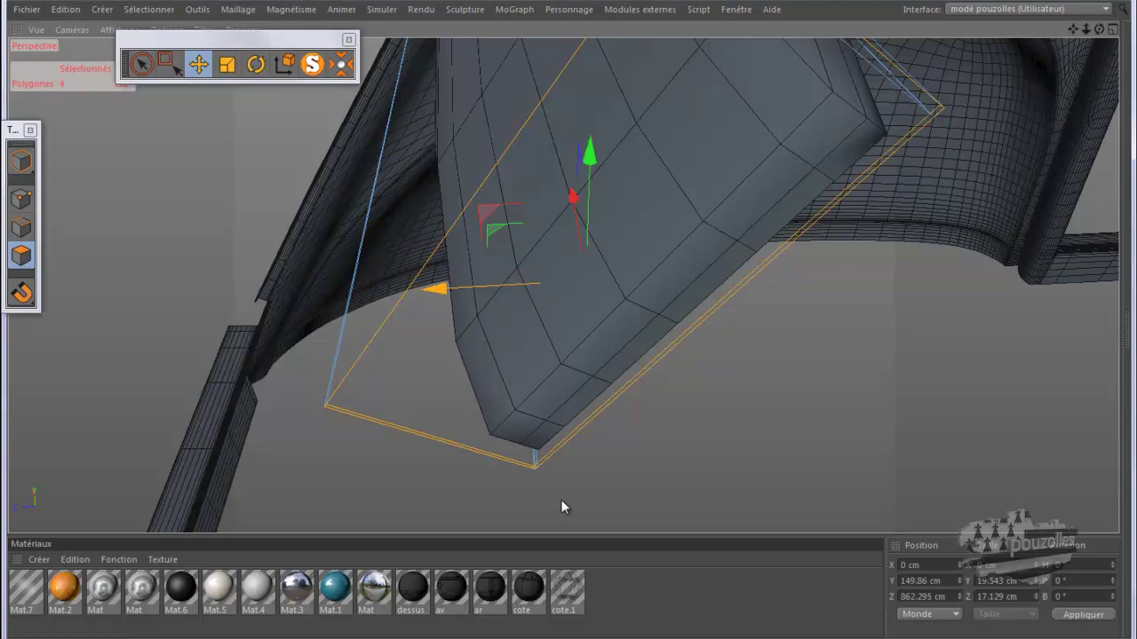
key("q")
key("q")
mouse_move(789, 331)
left_mouse_down("alt")
mouse_move(761, 370)
mouse_move(712, 187)
left_mouse_up("alt")
key("q")
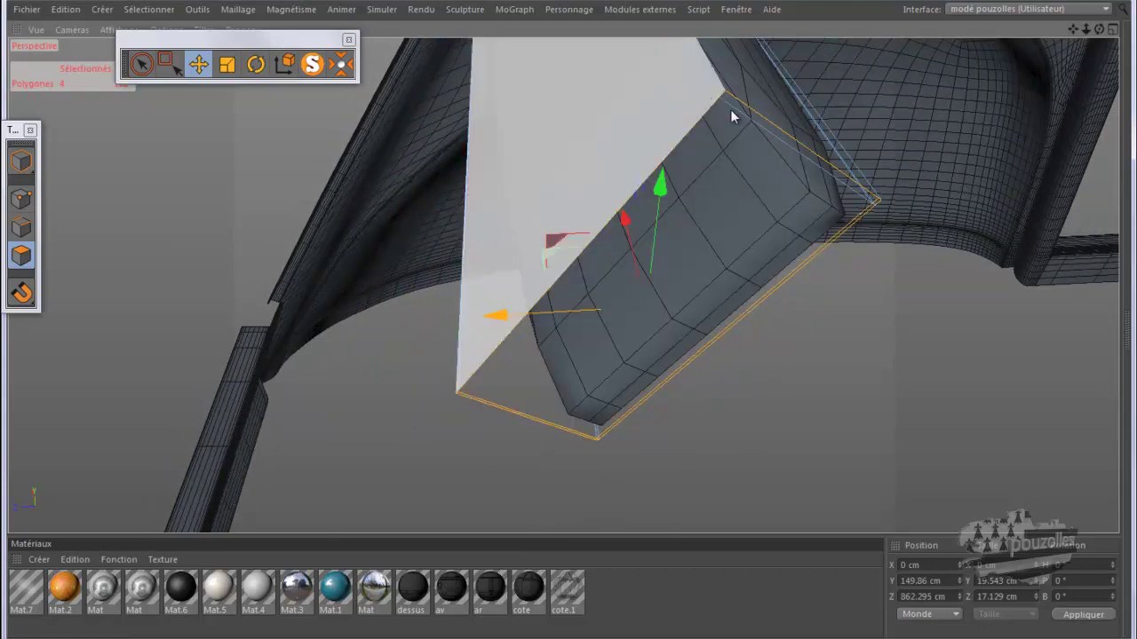
key("q")
key("ctrl+z")
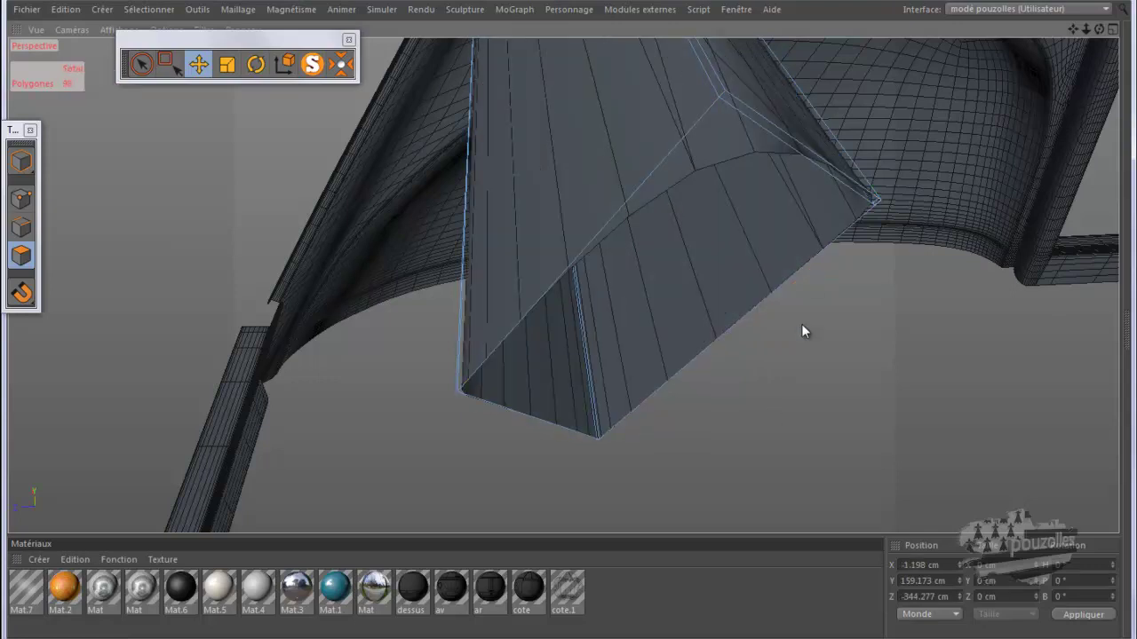
key("q")
key("q")
Clear the face selection and zoom in on the beam's pointed tip
left_click(799, 147)
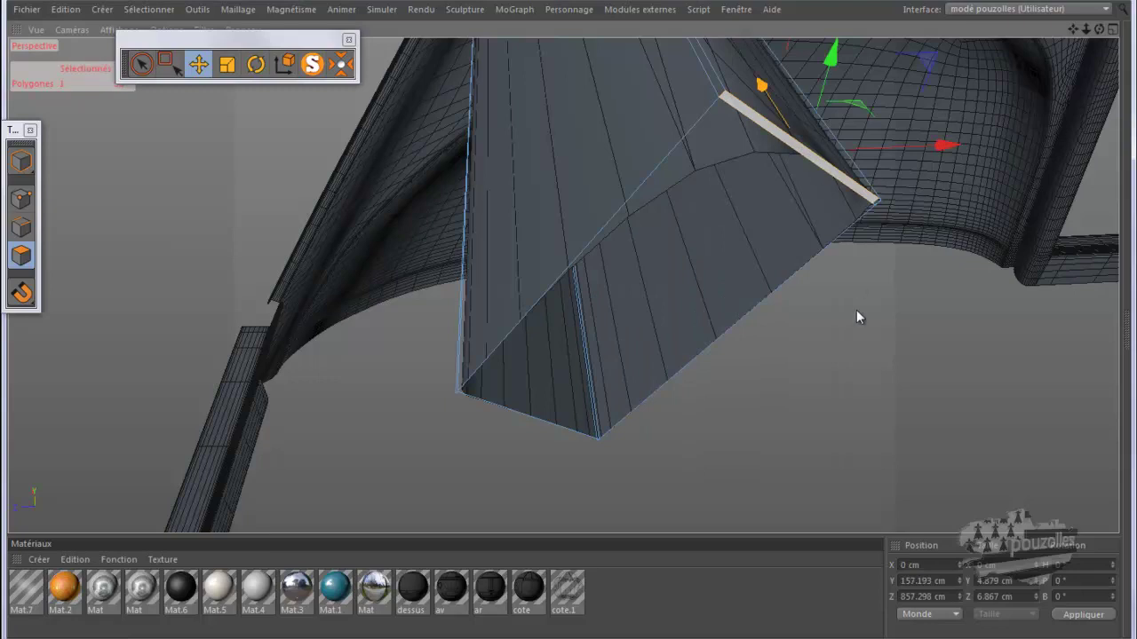
left_click(850, 316)
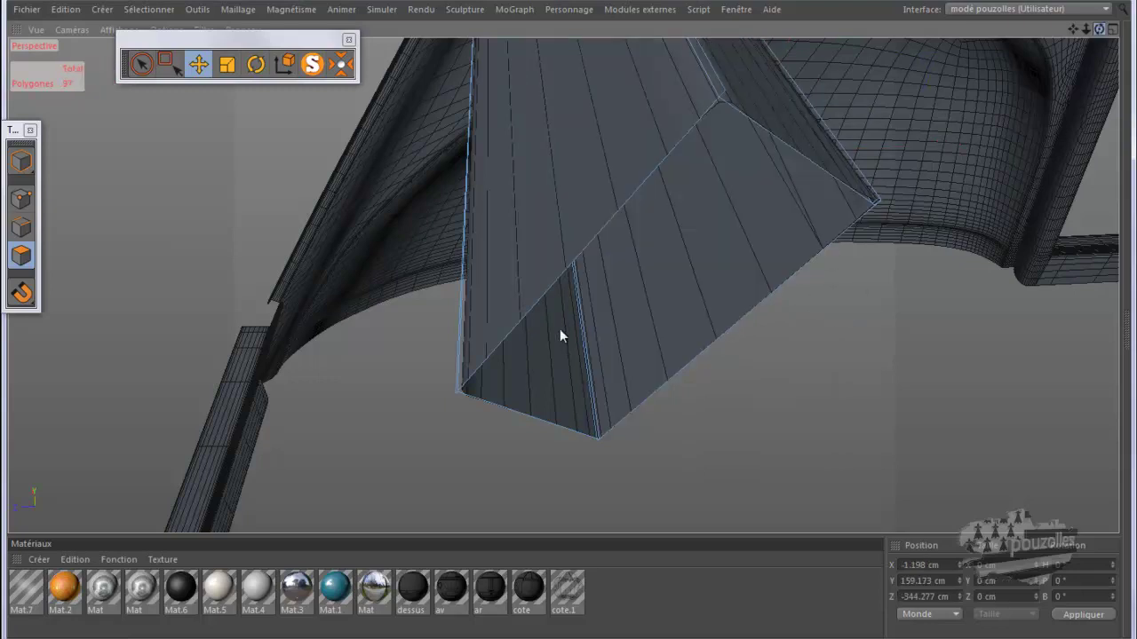
left_click_drag(560, 335, 568, 327, "alt")
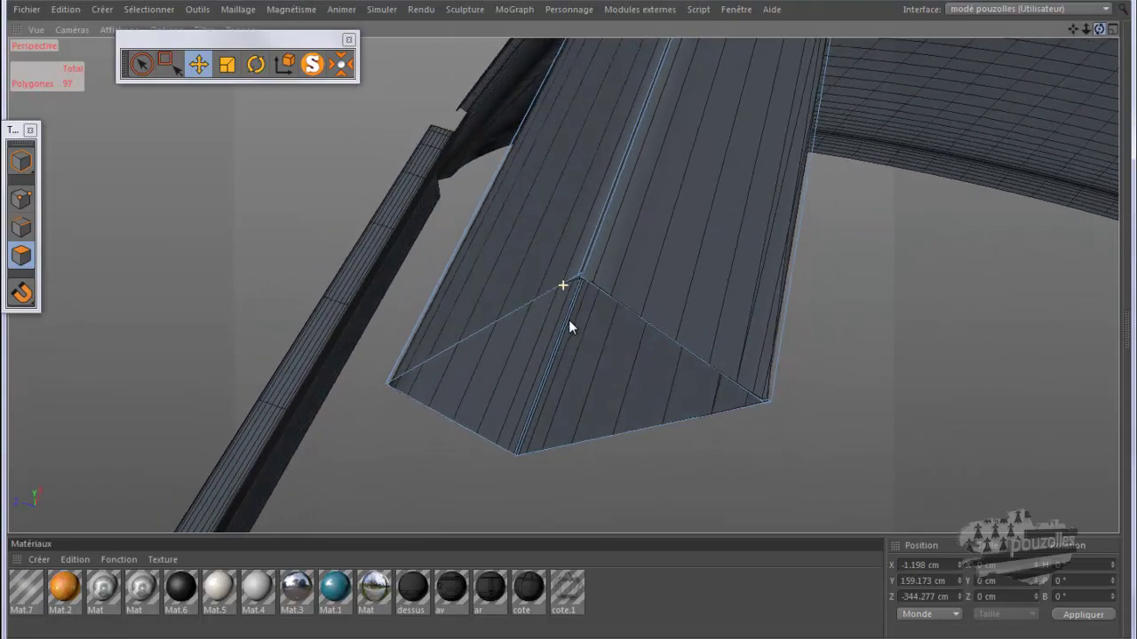
left_click_drag(711, 300, 586, 281, "alt")
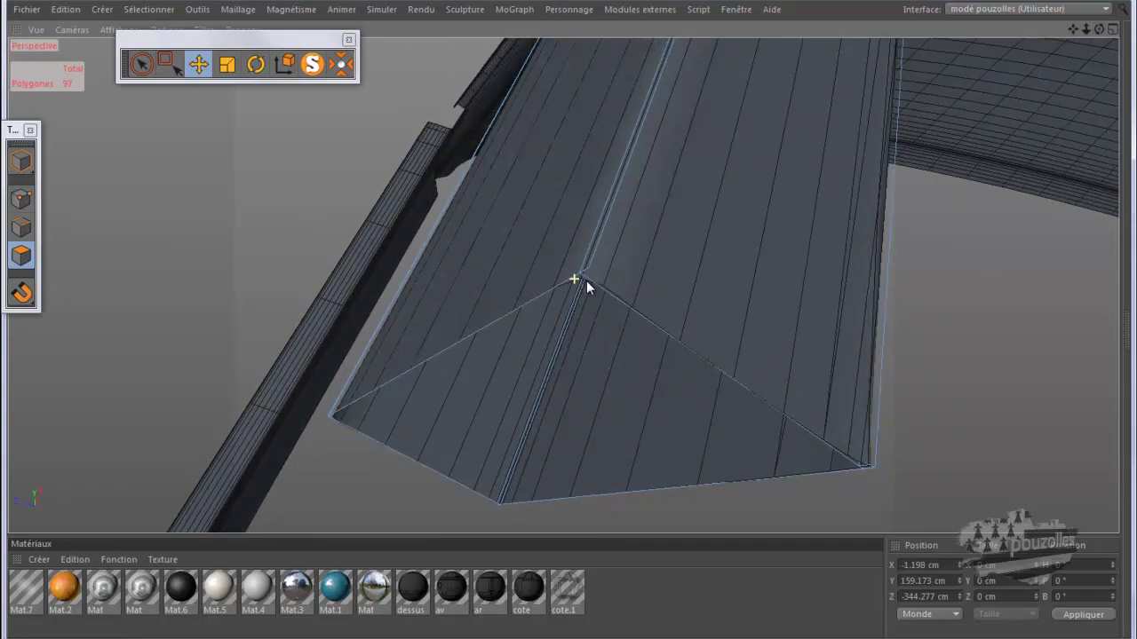
scroll(586, 281, "up", 5)
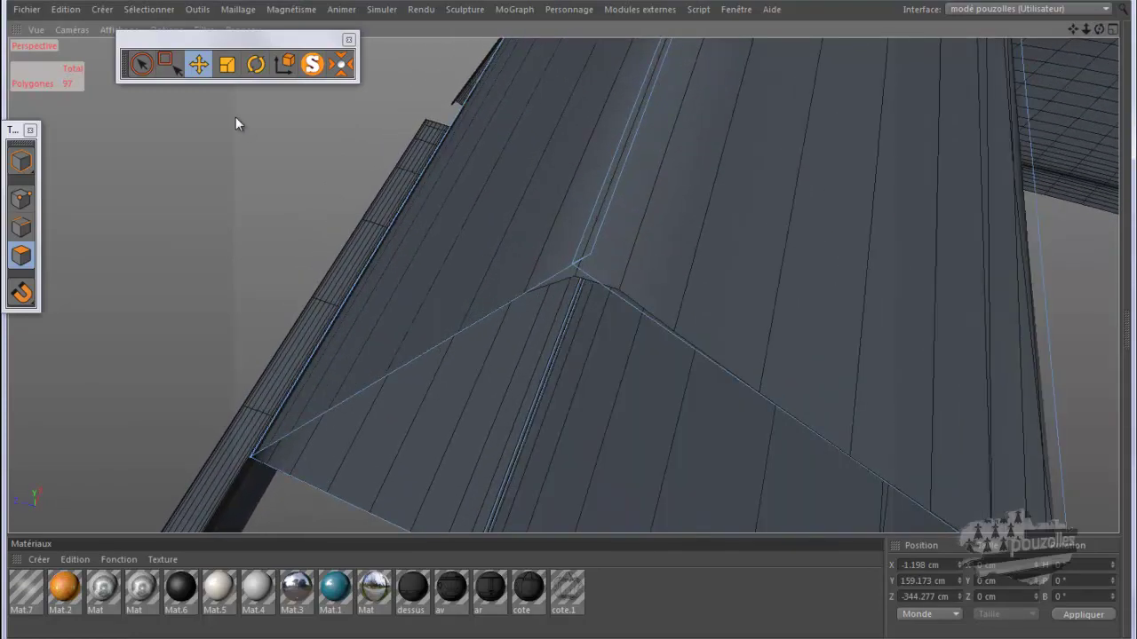
Select the ridge point at the beam's tip with Live Selection and zoom to the beam–body junction
left_click(141, 64)
left_click(21, 199)
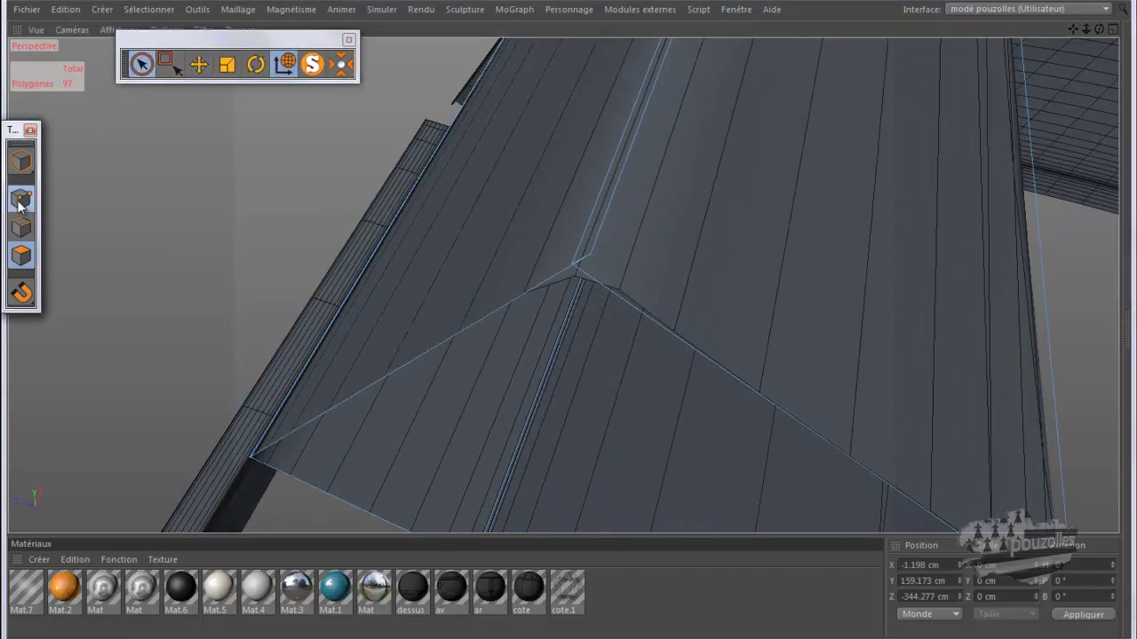
left_click(573, 265)
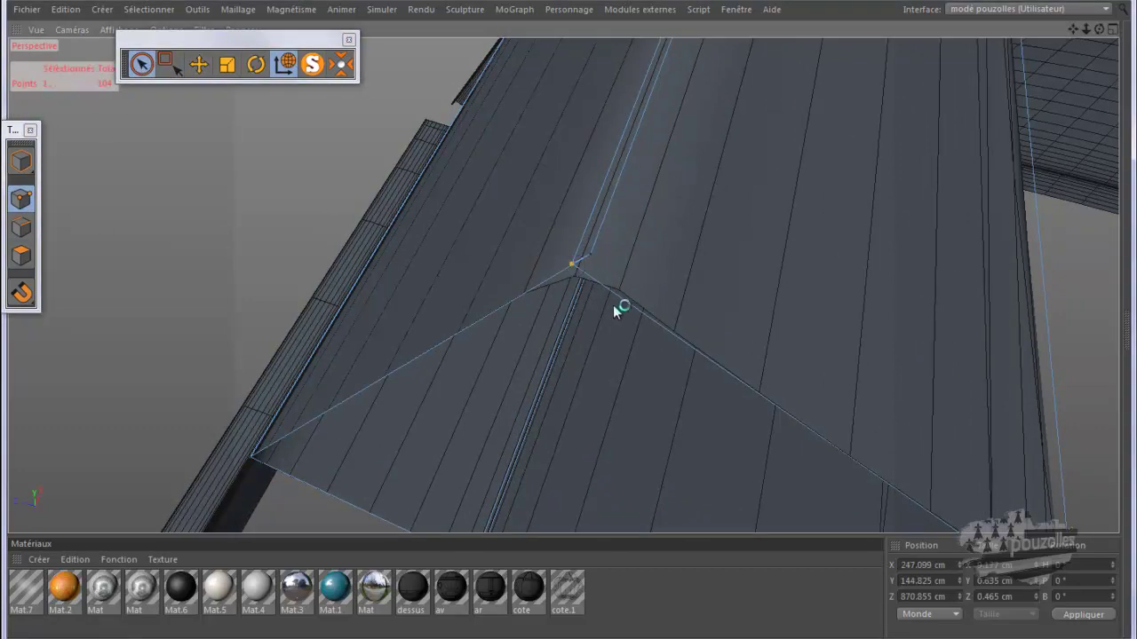
left_click_drag(577, 336, 537, 302, "alt")
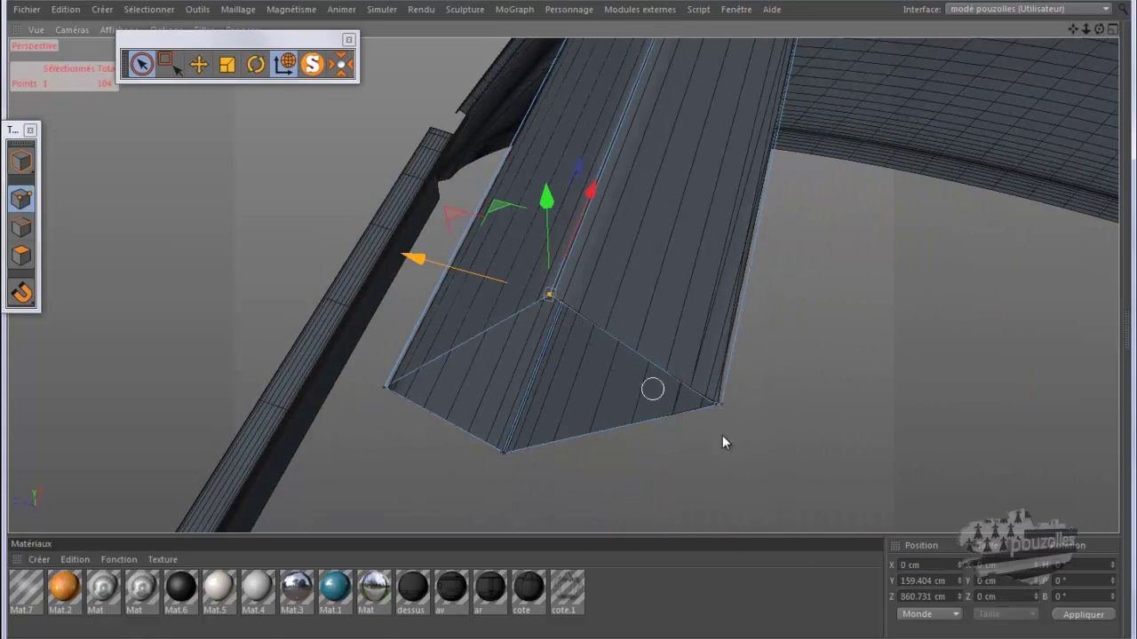
left_click_drag(722, 439, 609, 374, "alt")
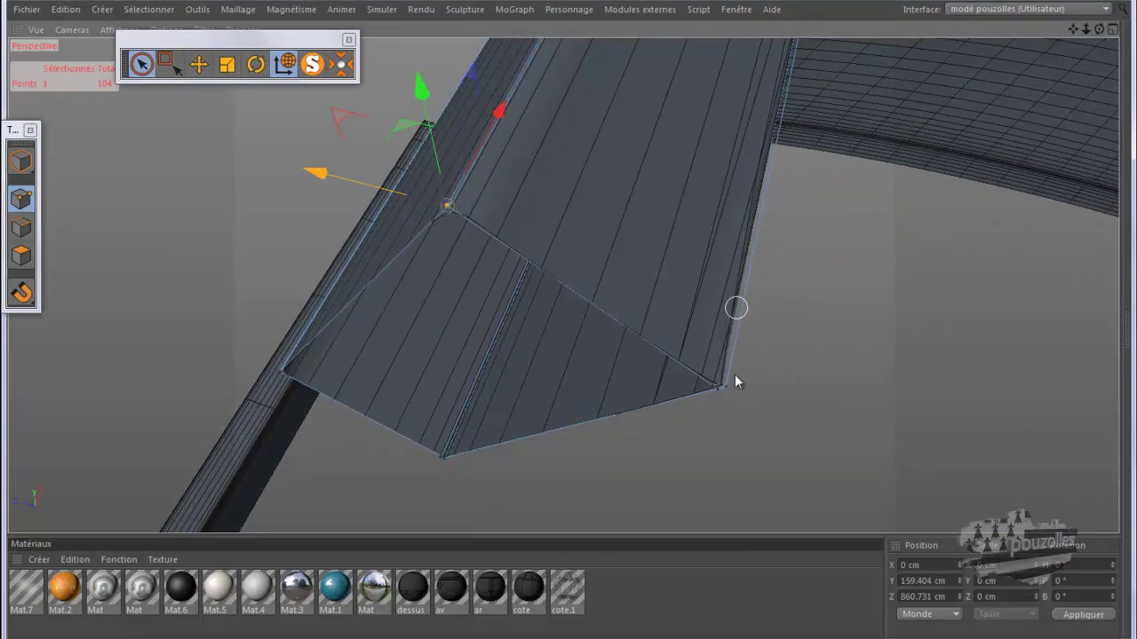
left_click_drag(568, 310, 570, 327, "alt")
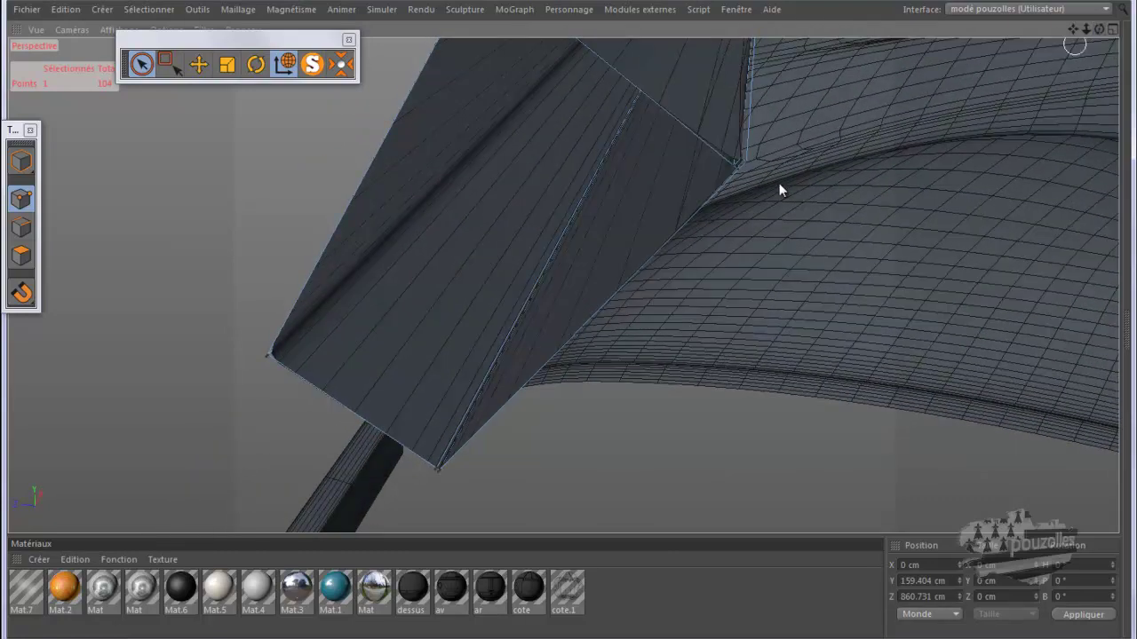
scroll(732, 171, "up", 2)
scroll(729, 176, "up", 2)
scroll(723, 182, "up", 2)
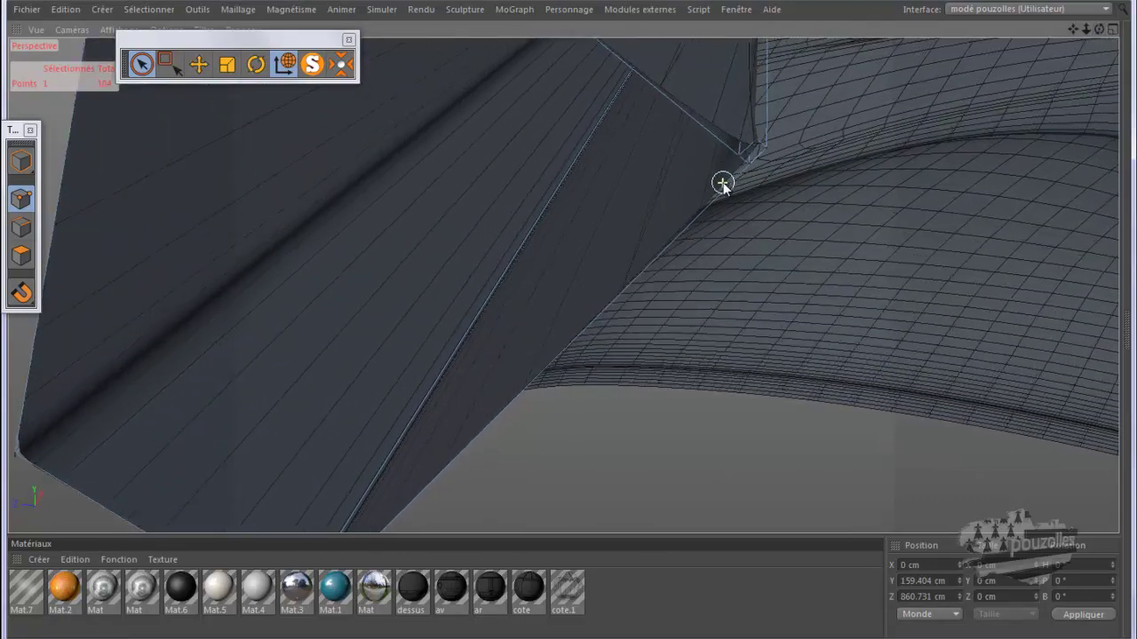
scroll(721, 183, "up", 2)
scroll(722, 183, "up", 2)
scroll(722, 183, "up", 2)
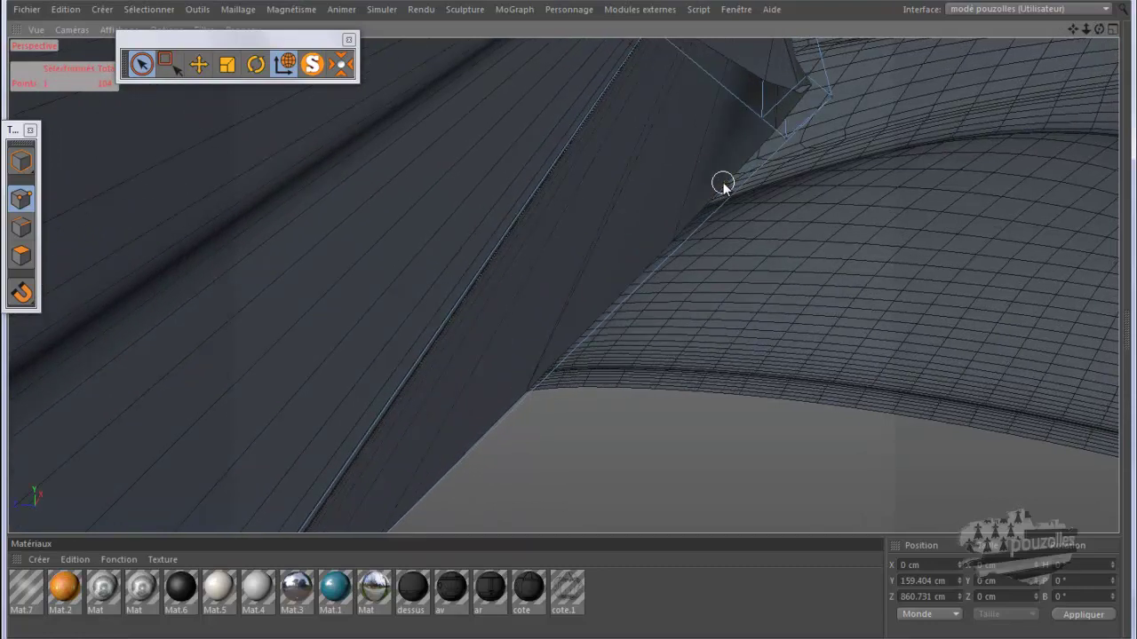
Pick the end polygon at the beam–body joint in Polygons mode with Move
left_click(22, 255)
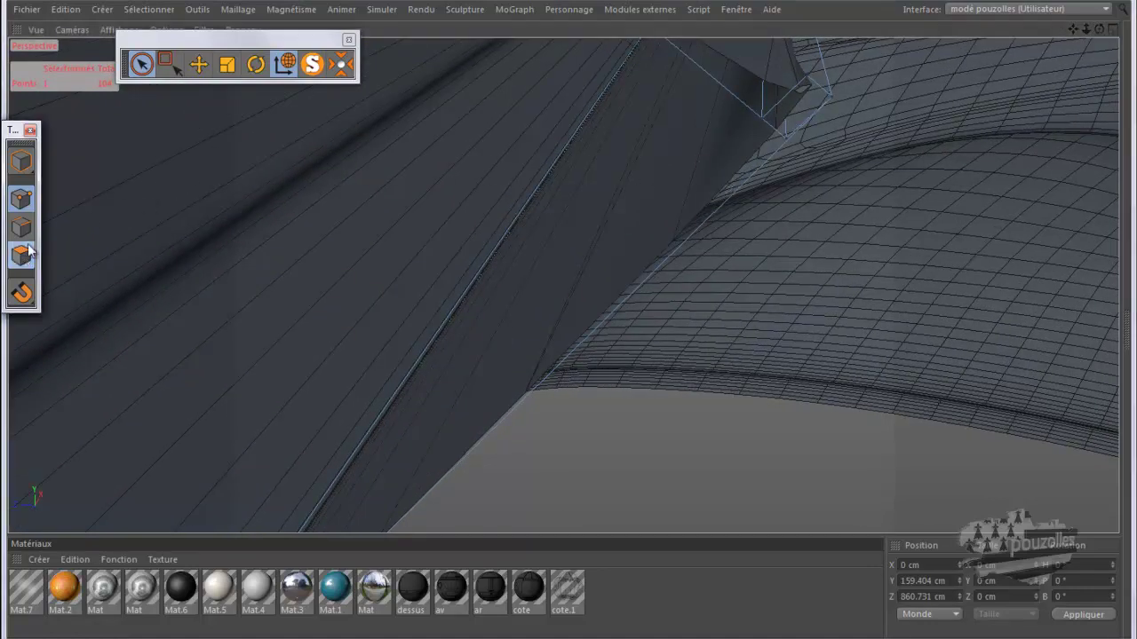
left_click(199, 64)
left_click(787, 121)
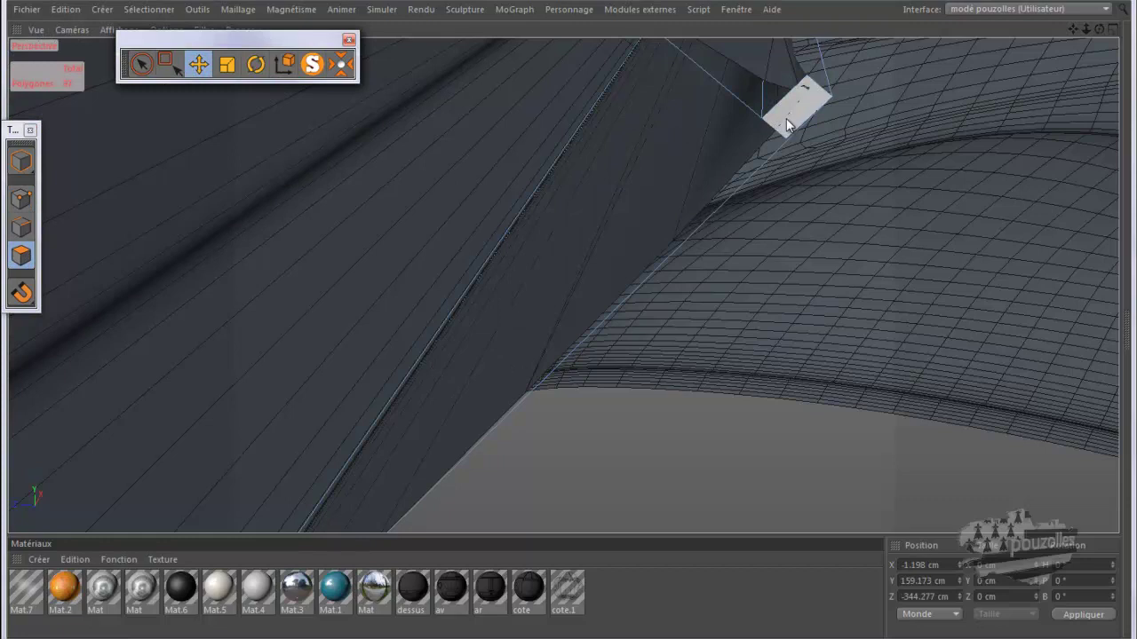
Delete the crossbeam's end face touching the body side
left_click(786, 119)
key("Delete")
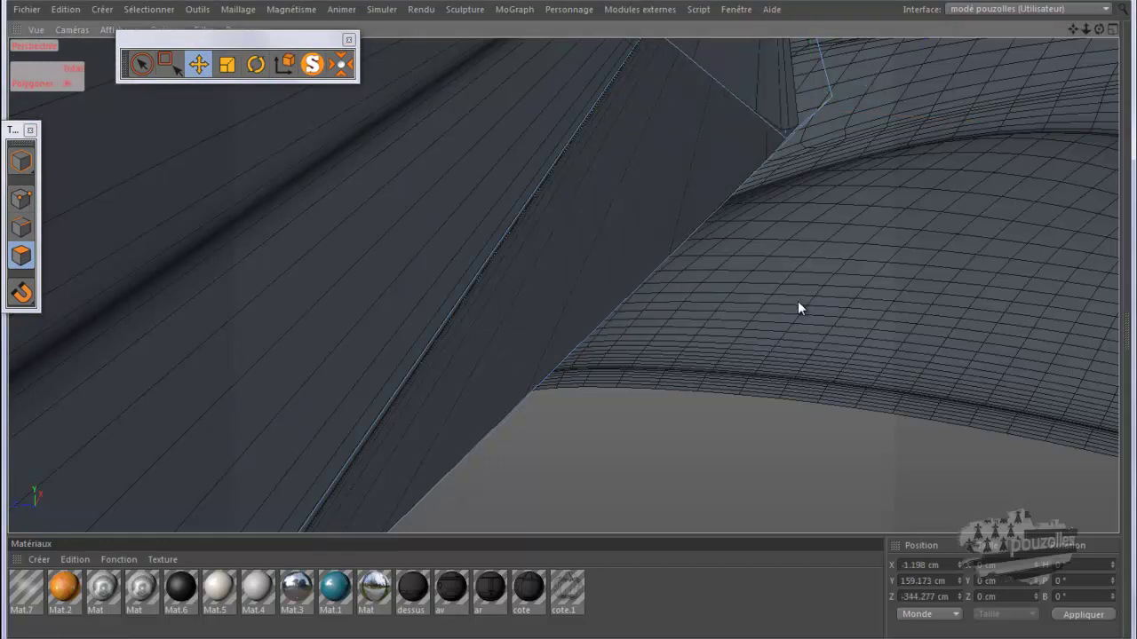
scroll(789, 300, "down", 5)
left_click_drag(789, 300, 766, 299, "alt")
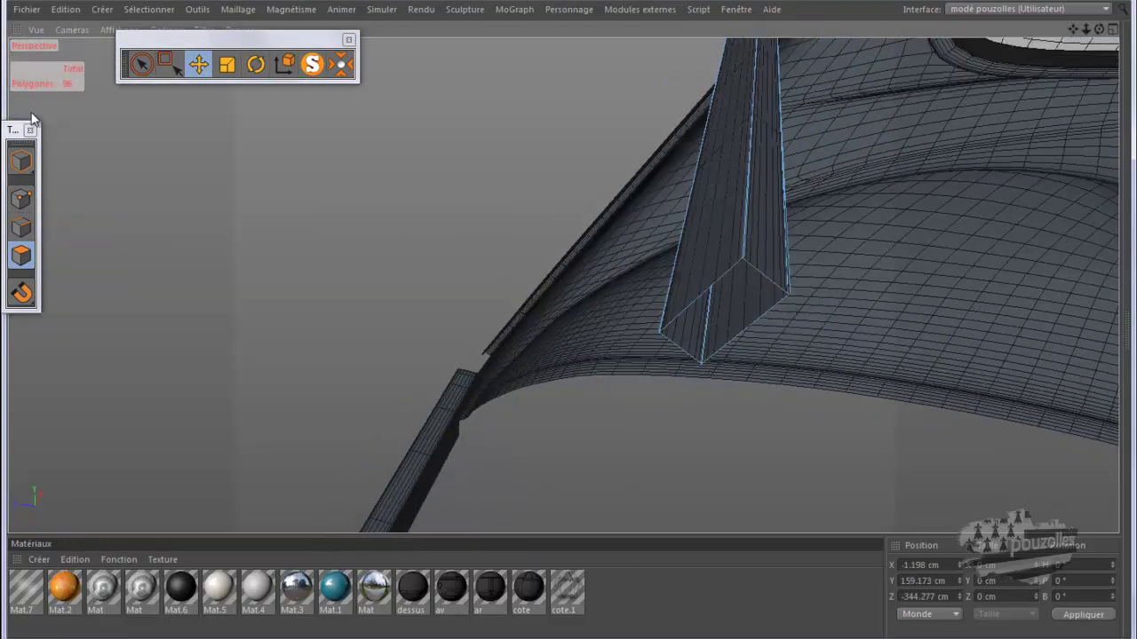
Delete the points of the beam's long section in the four-view layout, leaving 92 points
left_click(22, 200)
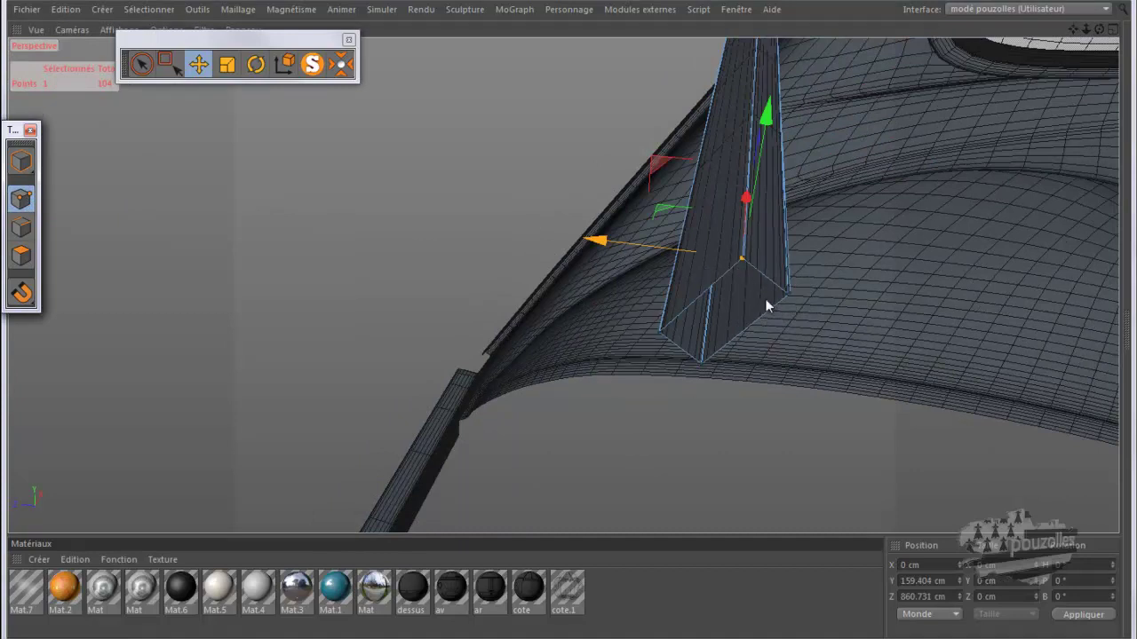
middle_click(442, 399)
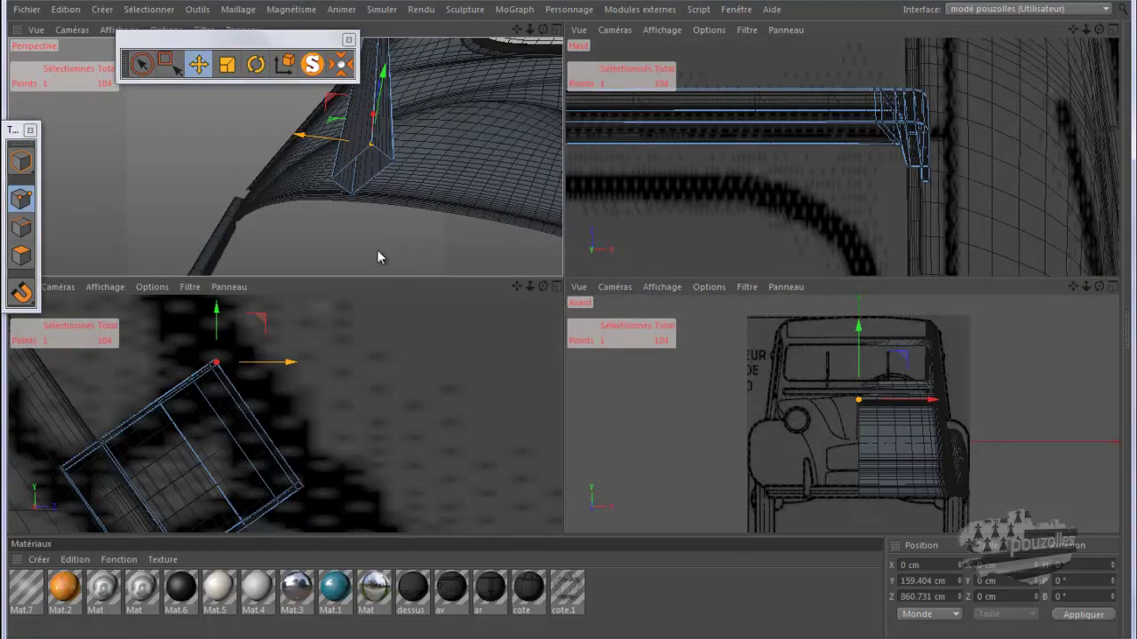
left_click(141, 63)
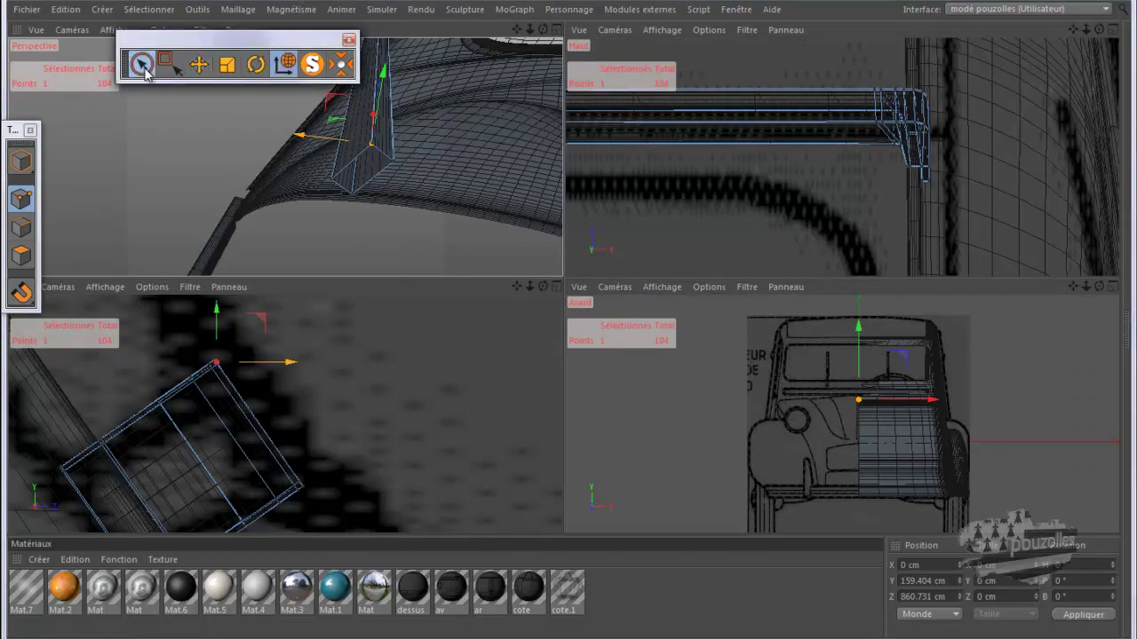
left_click(342, 186)
left_click(344, 182)
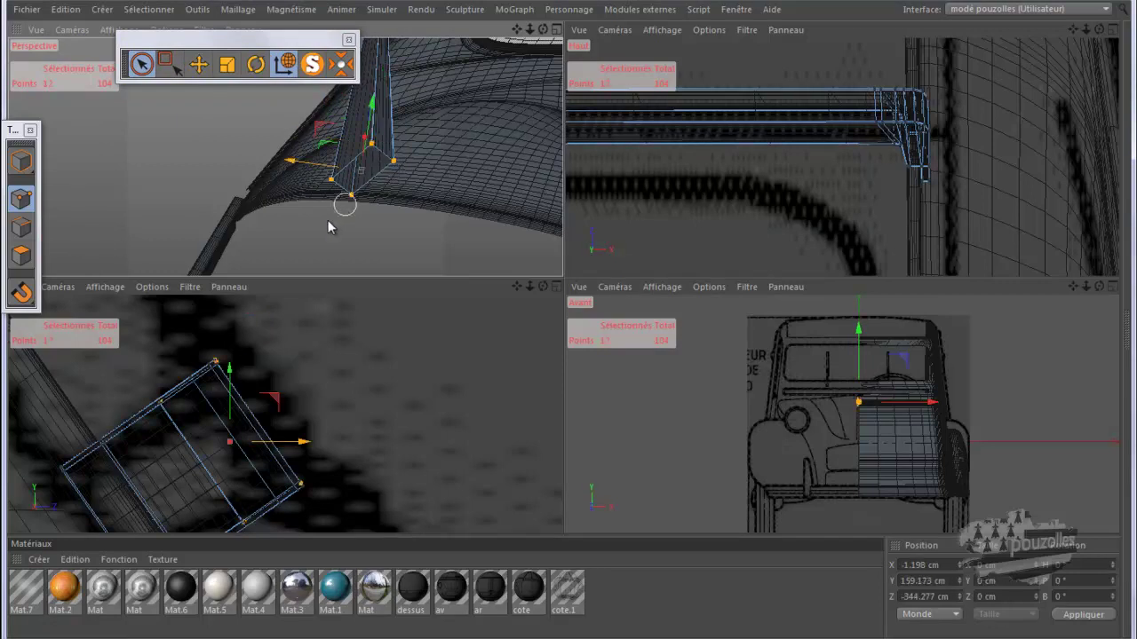
key("Delete")
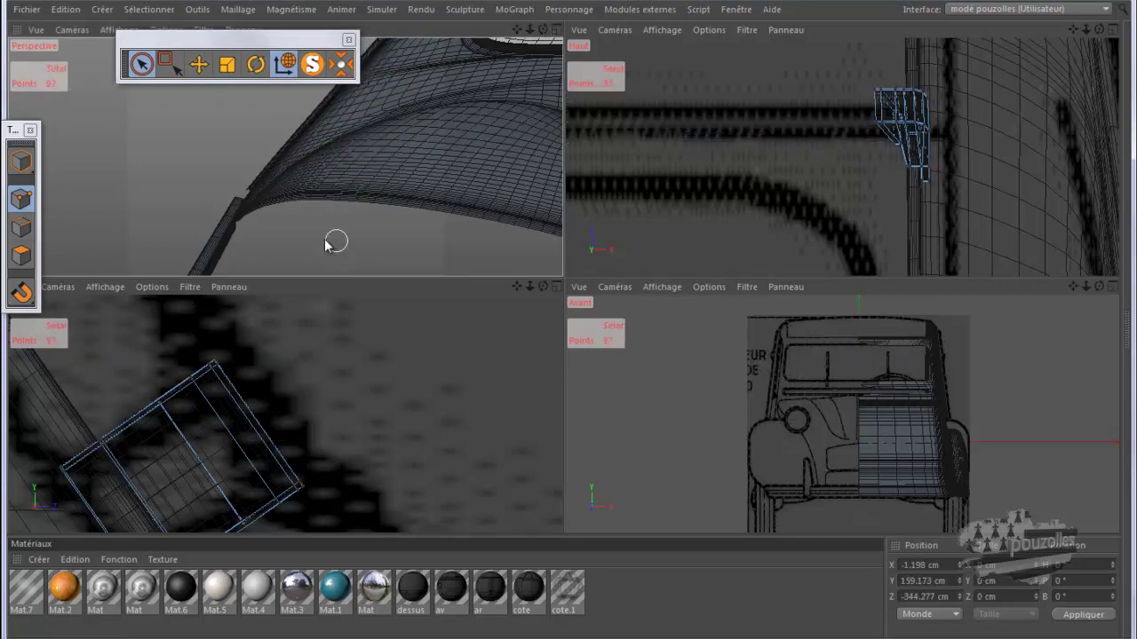
middle_click(342, 258)
scroll(279, 412, "down", 1)
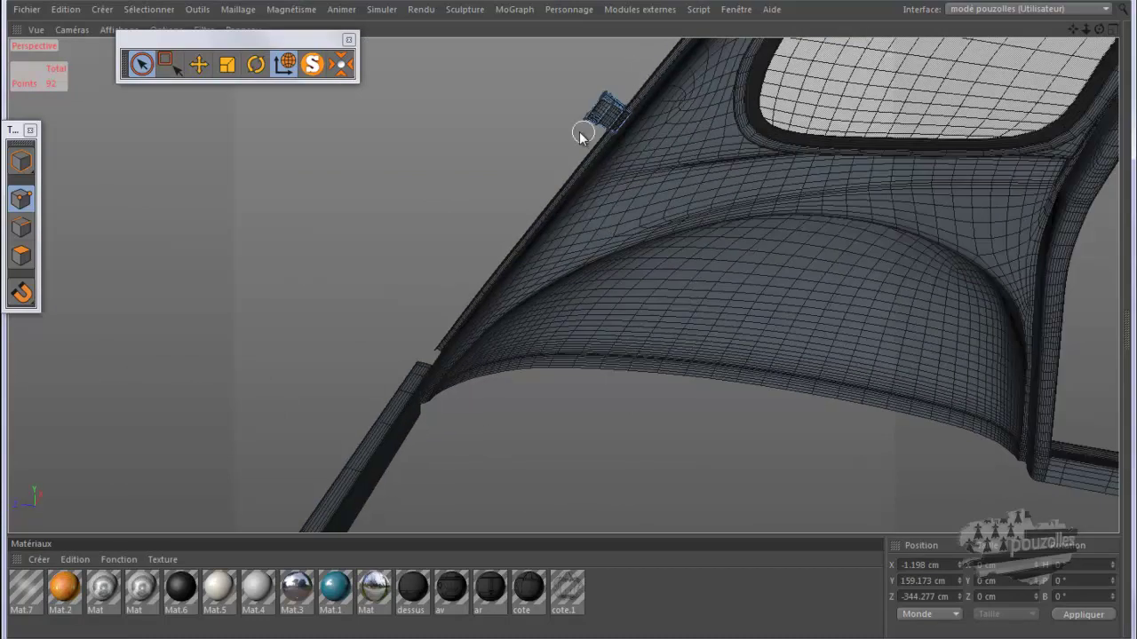
Zoom in and frame the remaining crossbeam stub against the body side
scroll(621, 83, "up", 2)
scroll(613, 105, "up", 2)
scroll(613, 105, "up", 2)
scroll(611, 107, "up", 1)
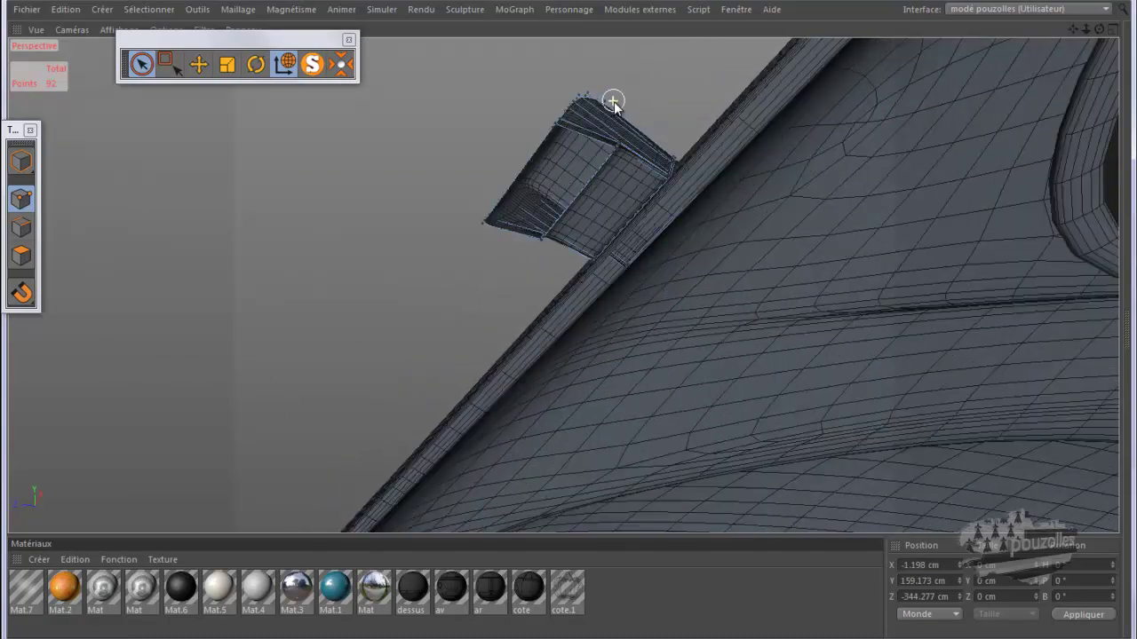
left_click_drag(1097, 35, 570, 321)
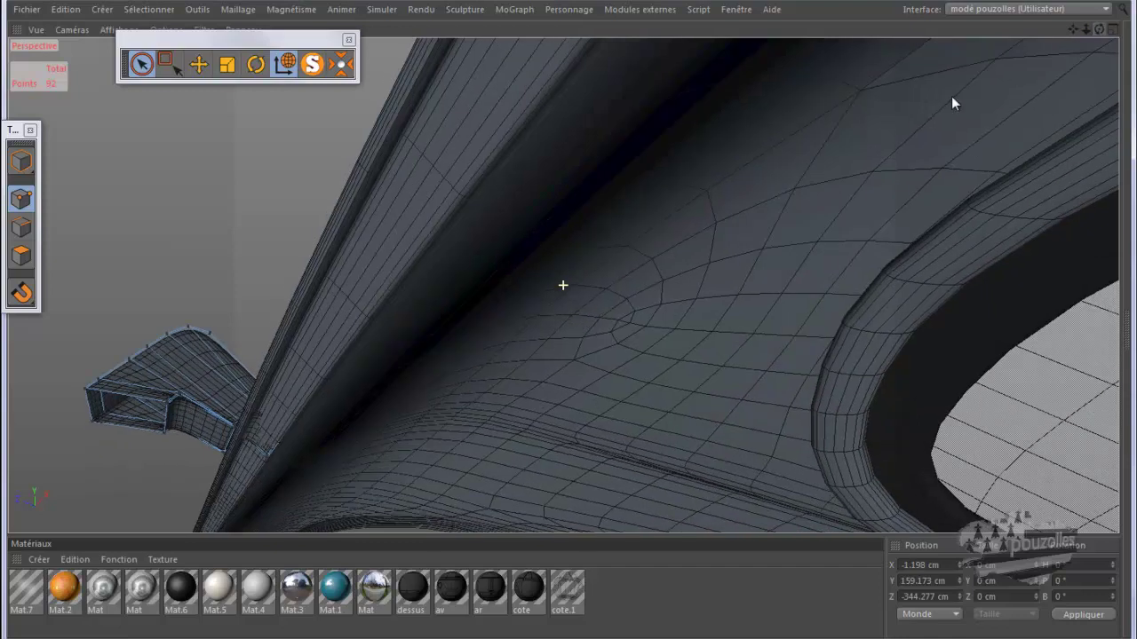
key("ctrl+shift+z")
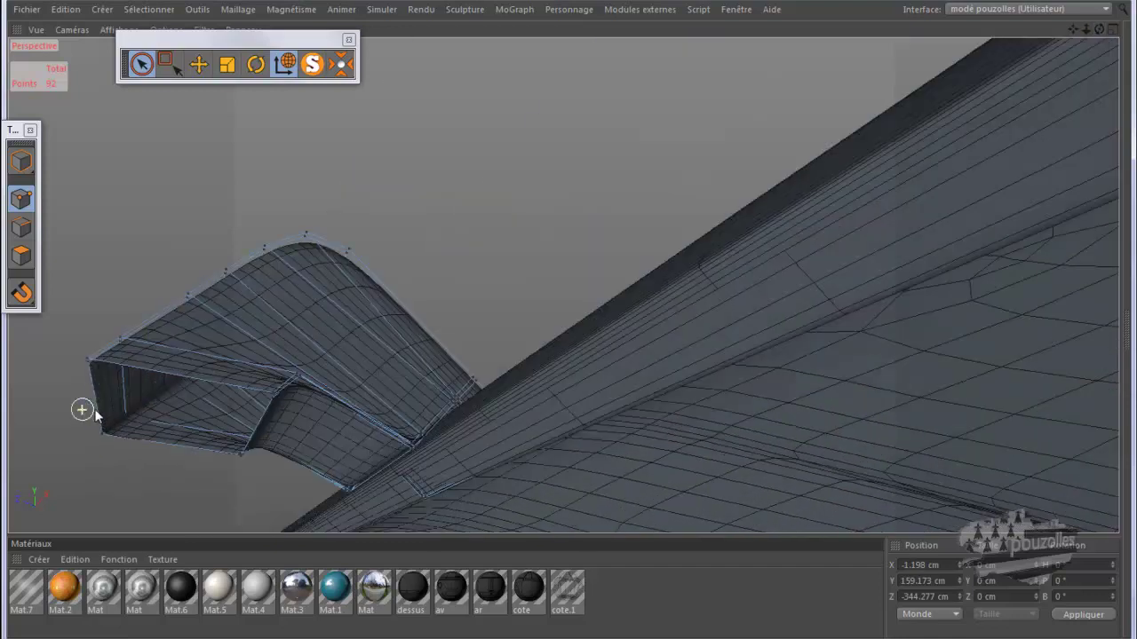
left_click_drag(1098, 33, 570, 321)
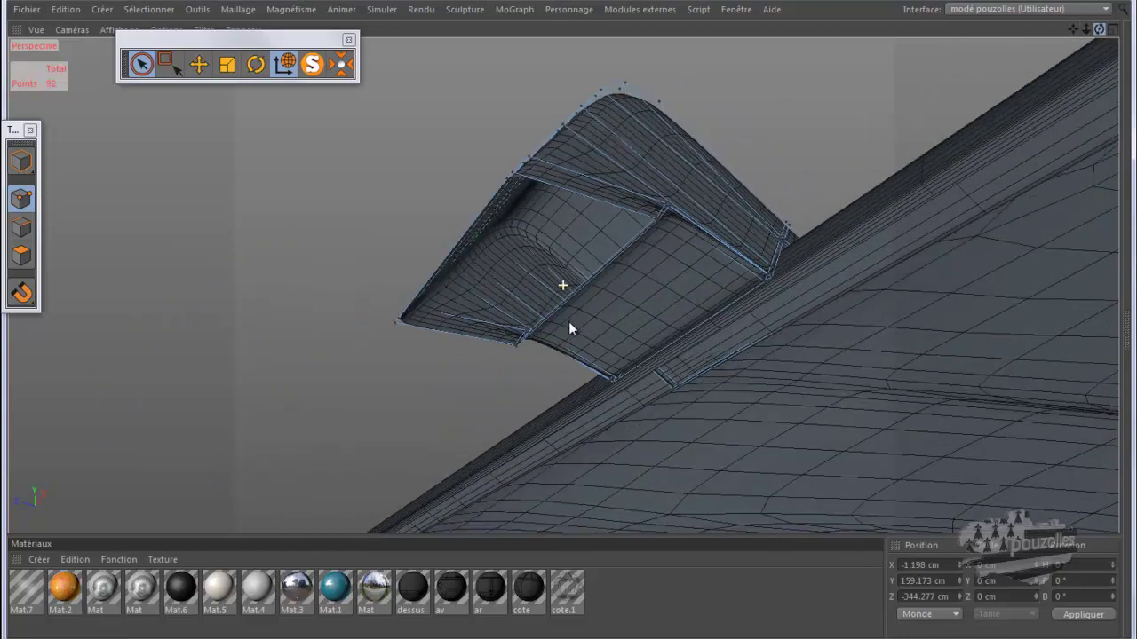
key("s")
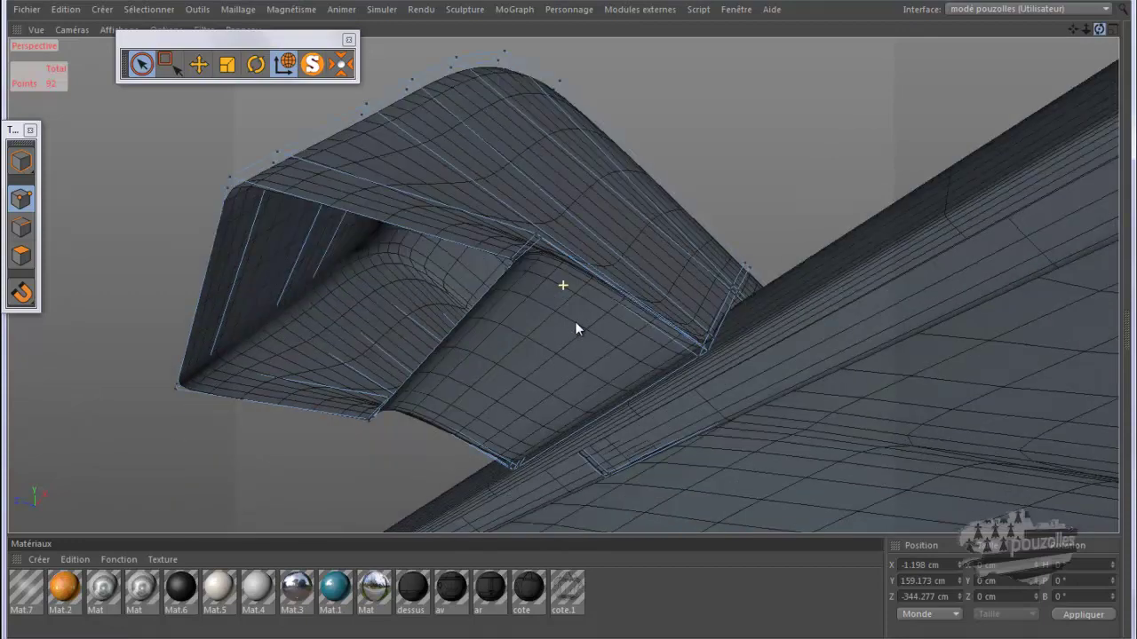
left_click_drag(576, 323, 564, 319, "alt")
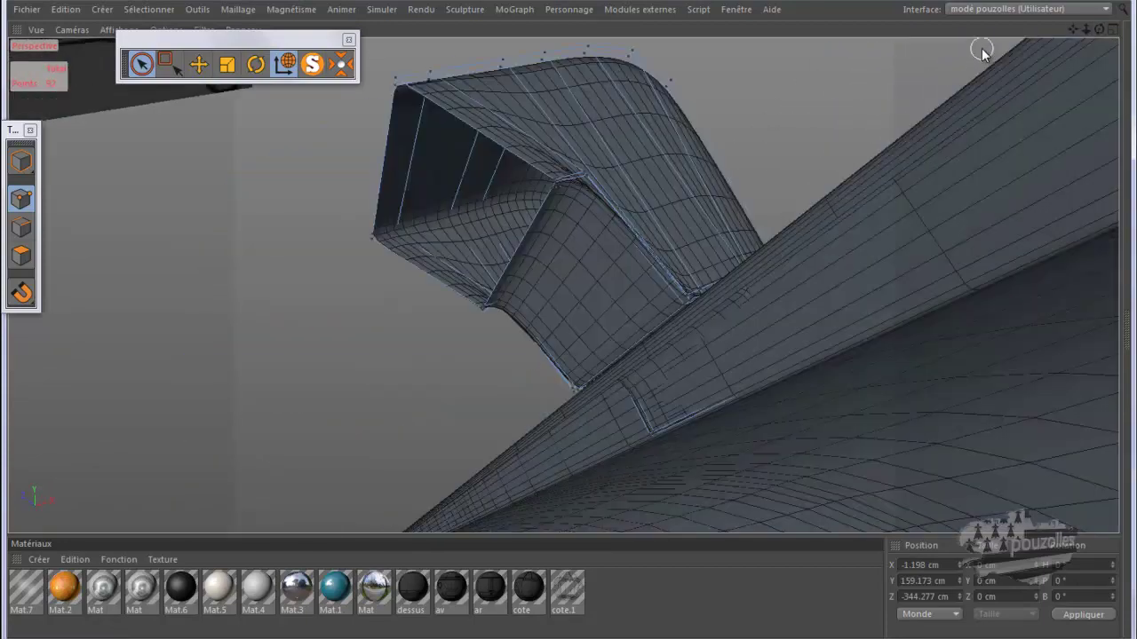
Select a corner point at the end piece's tip and view the piece from underneath
left_click(397, 82)
mouse_move(569, 322)
left_mouse_down("alt")
mouse_move(558, 328)
mouse_move(574, 321)
mouse_move(592, 213)
left_mouse_up("alt")
left_click_drag(434, 207, 404, 290, "alt")
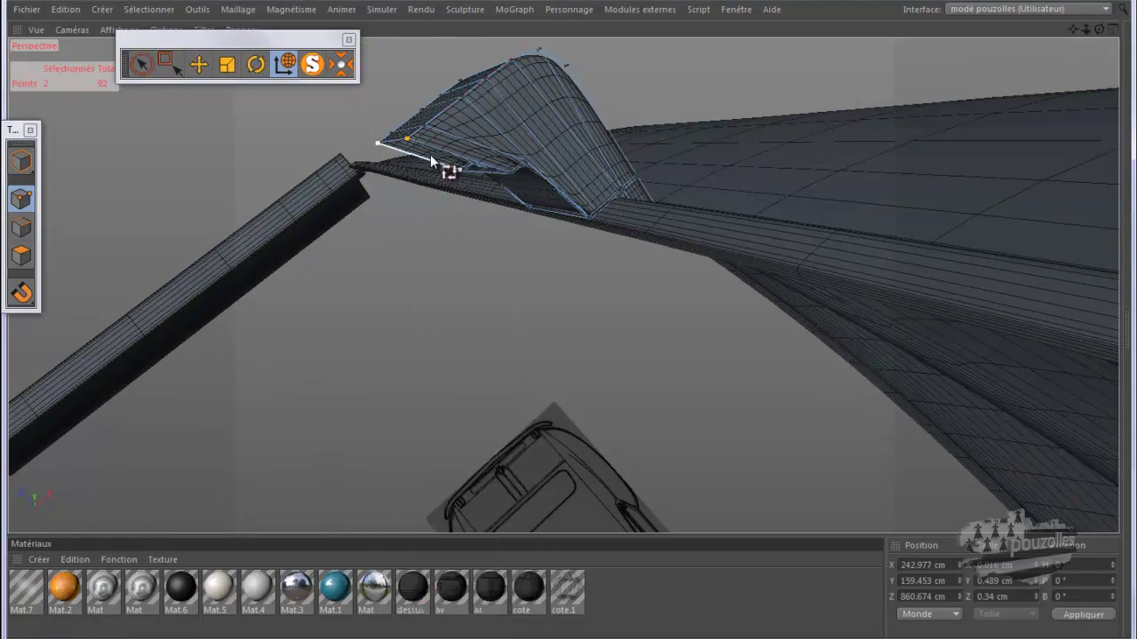
In Edges mode, zoom onto the end piece by the wheel arch and open the Loop Selection options
left_click(21, 227)
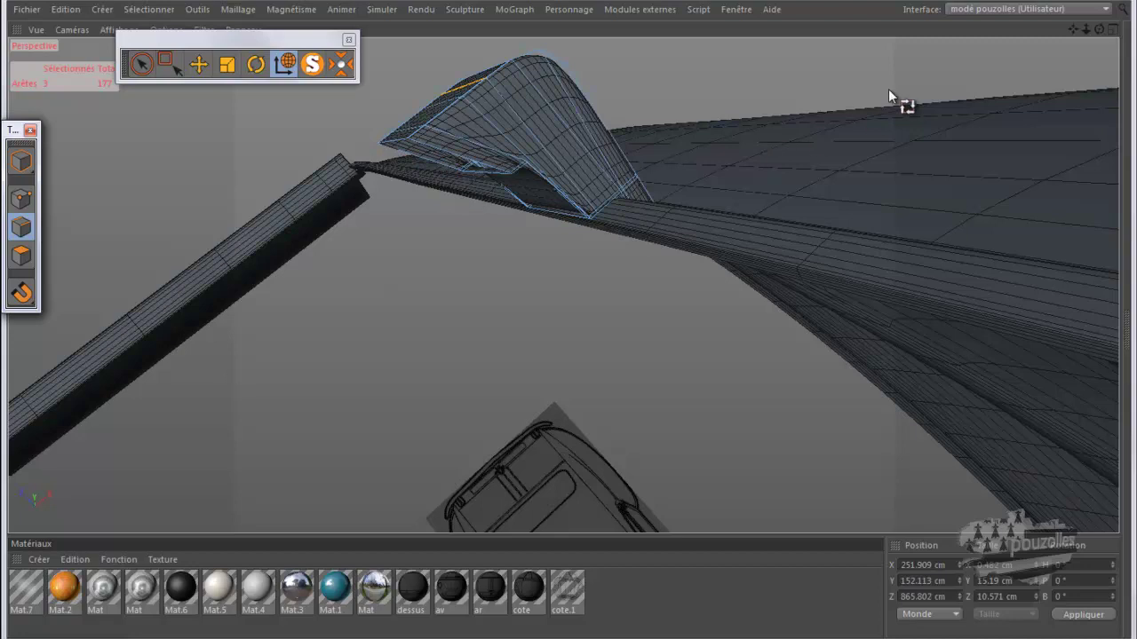
mouse_move(1099, 29)
left_mouse_down()
mouse_move(576, 324)
mouse_move(566, 304)
mouse_move(562, 336)
mouse_move(573, 305)
mouse_move(569, 320)
mouse_move(593, 332)
left_mouse_up()
scroll(593, 332, "up", 2)
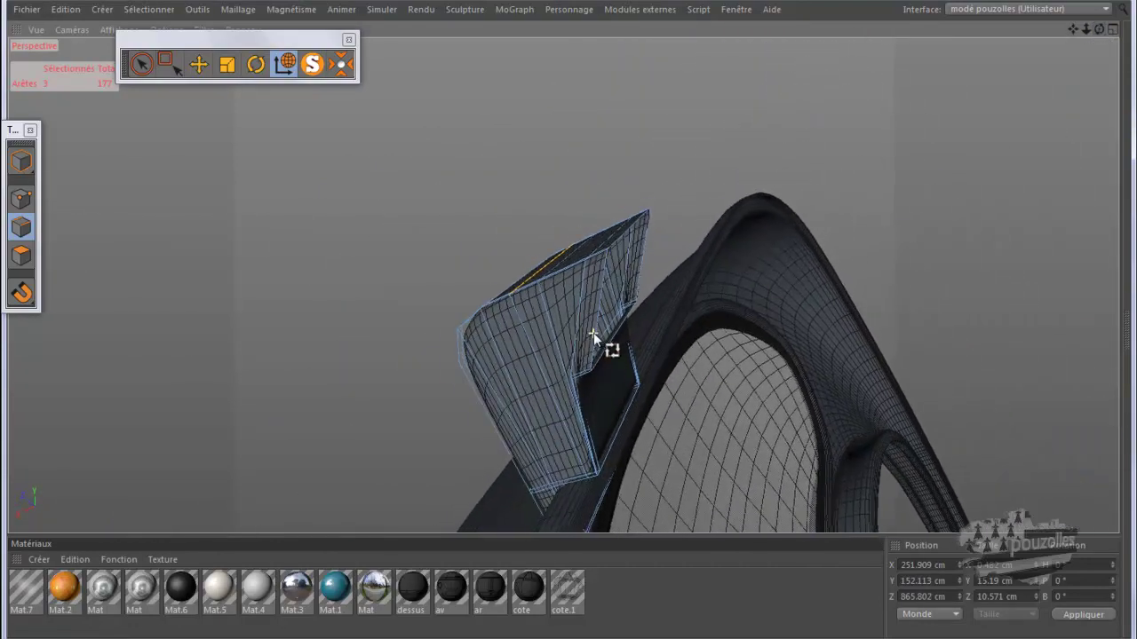
scroll(593, 332, "up", 2)
scroll(593, 332, "up", 2)
left_click_drag(595, 341, 642, 418, "alt")
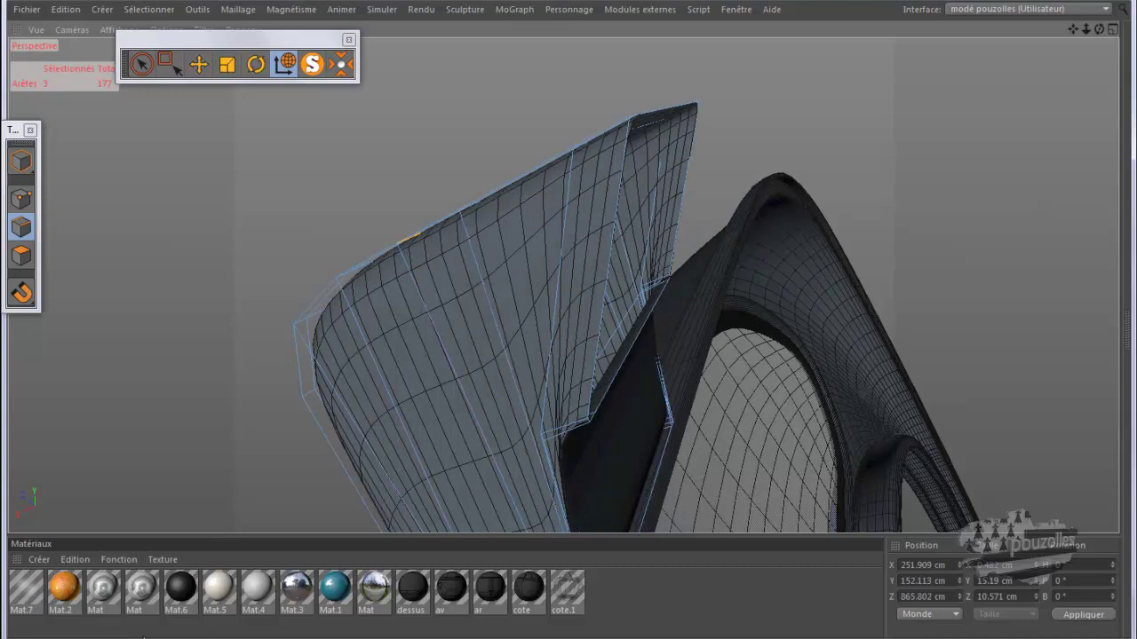
key("shift+F5")
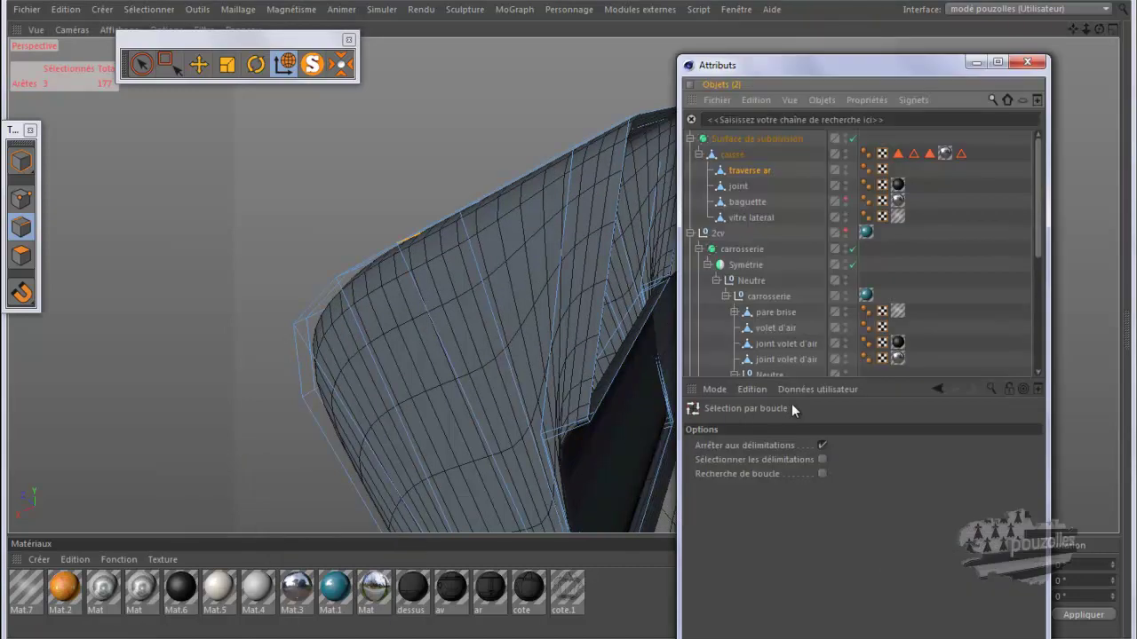
Disable 'Arrêter aux délimitations', select the open-end edge loop, and activate Move in four-view layout
left_click(823, 445)
left_click(976, 63)
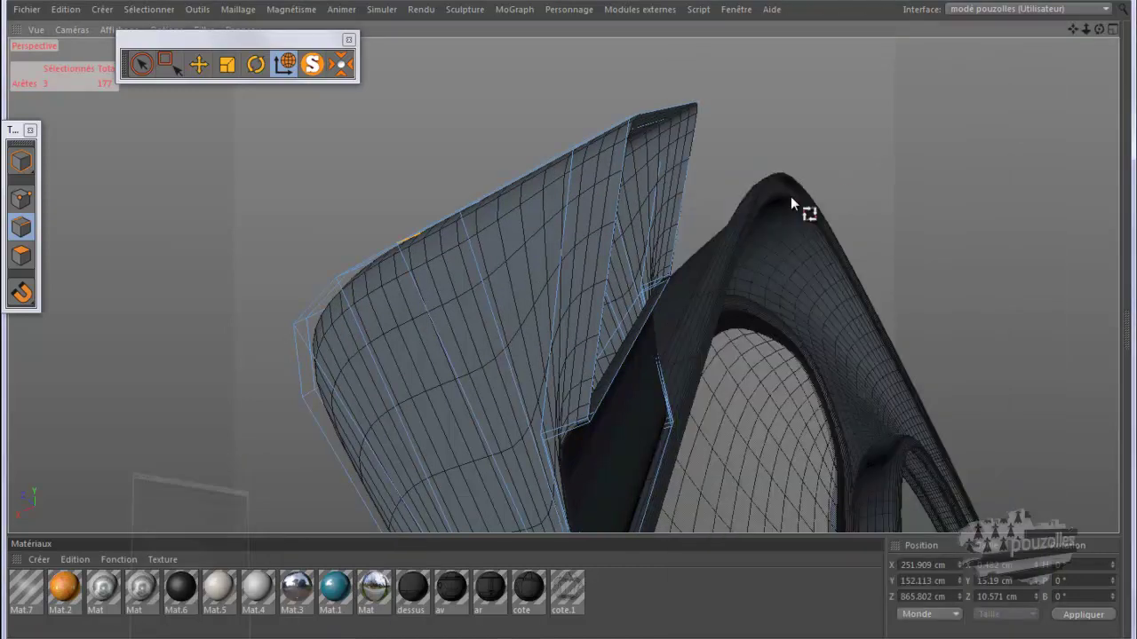
left_click(511, 342)
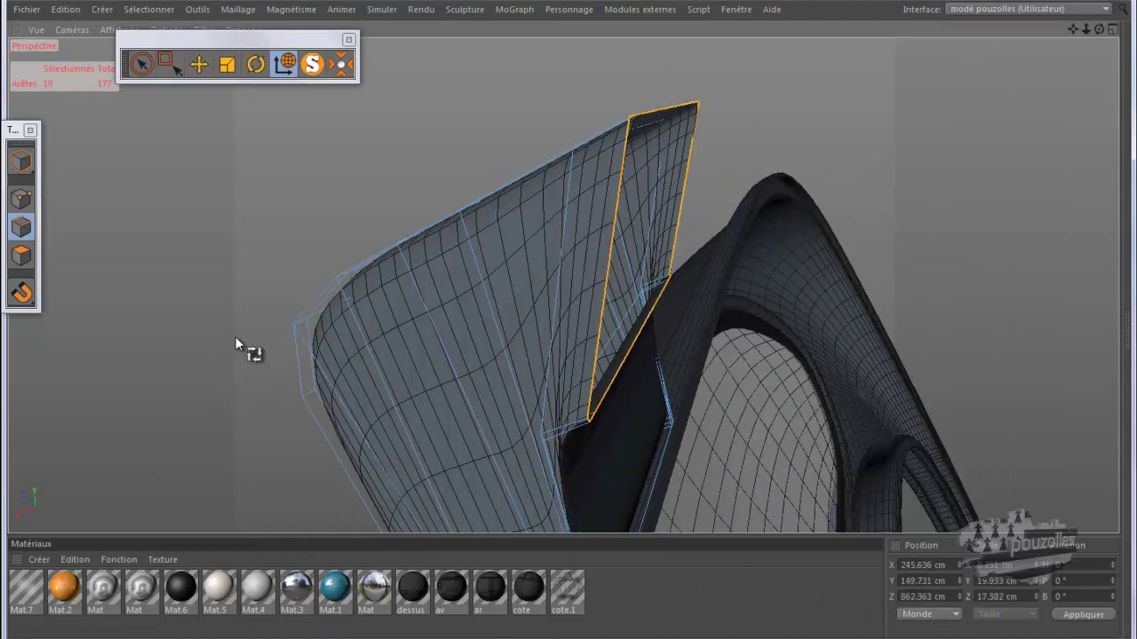
left_click(194, 63)
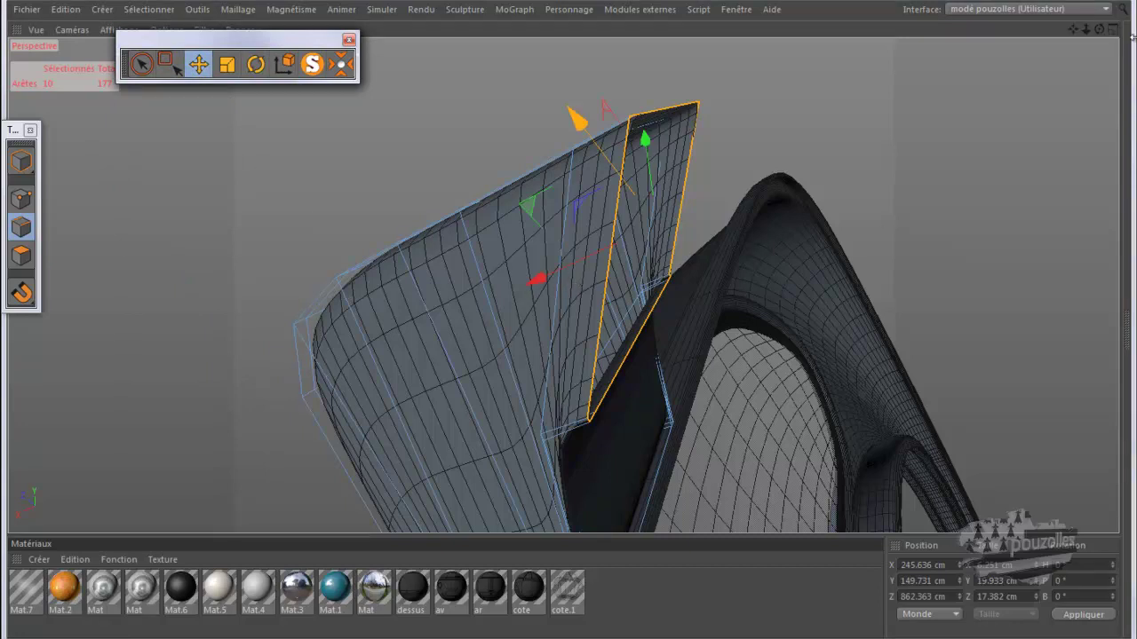
scroll(570, 321, "up", 3)
scroll(571, 310, "up", 3)
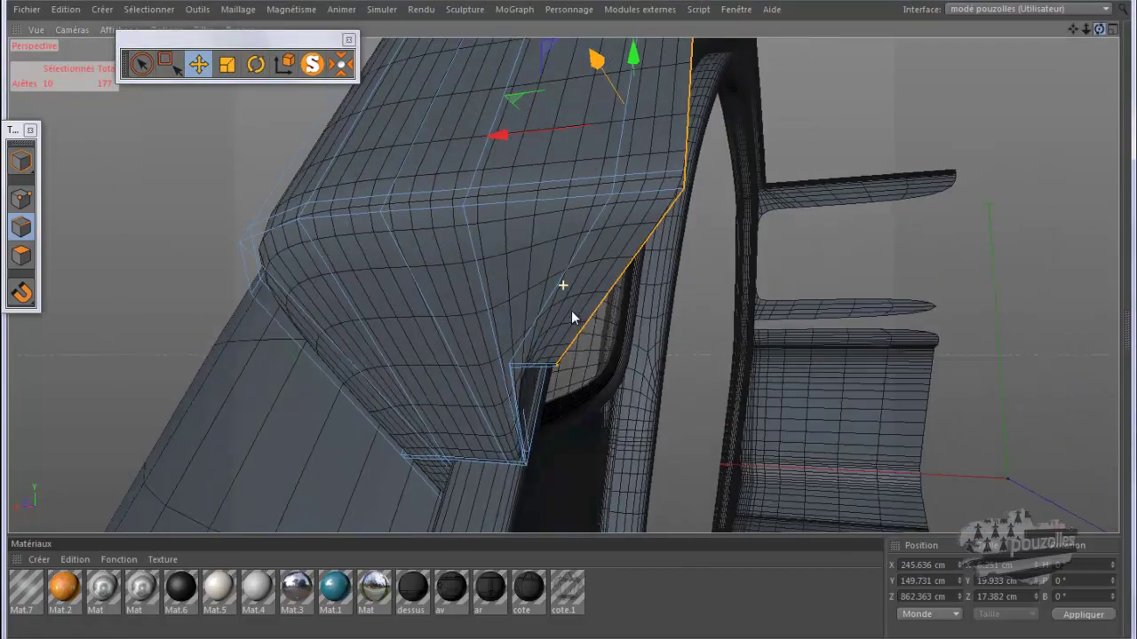
left_click_drag(572, 318, 569, 321, "alt")
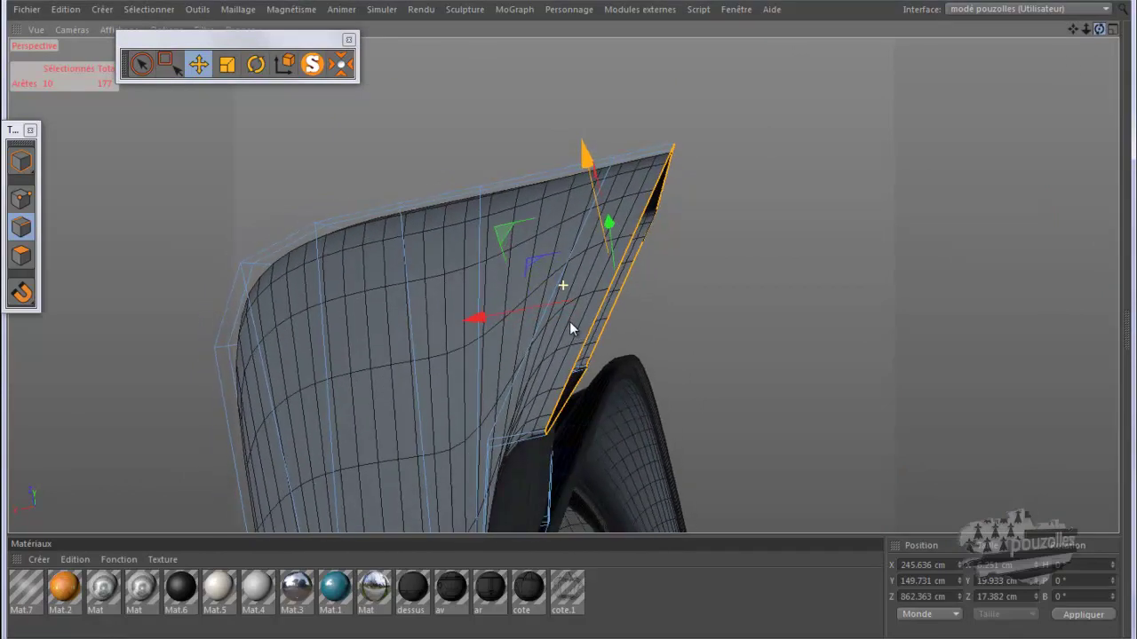
middle_click(731, 323)
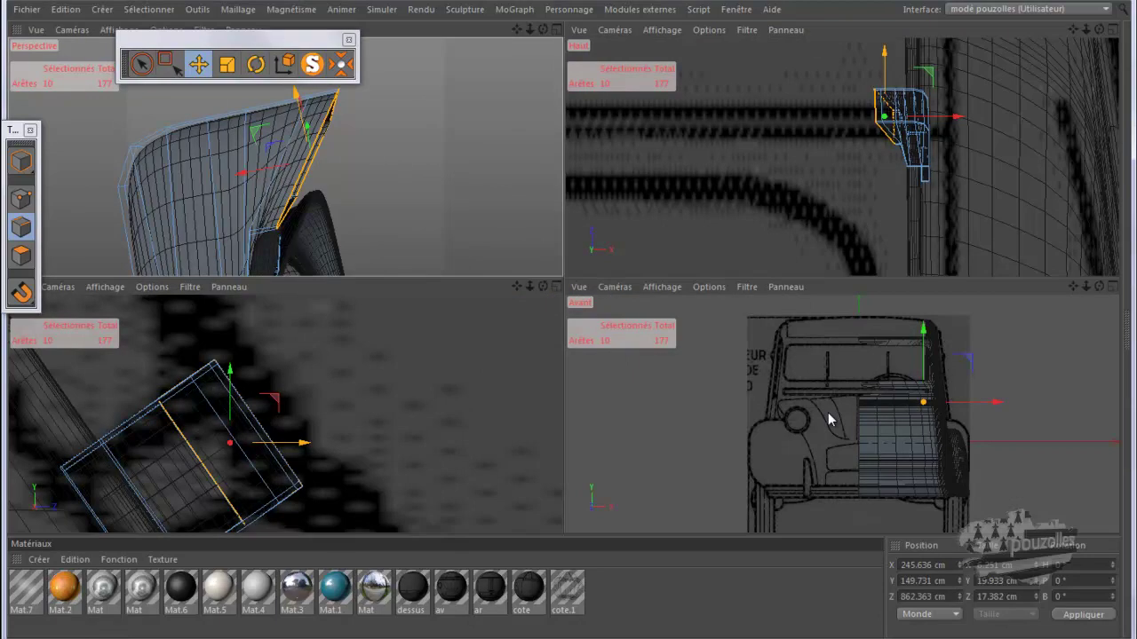
Extrude the stub's open end about a metre to the left in the maximized top view
middle_click(830, 241)
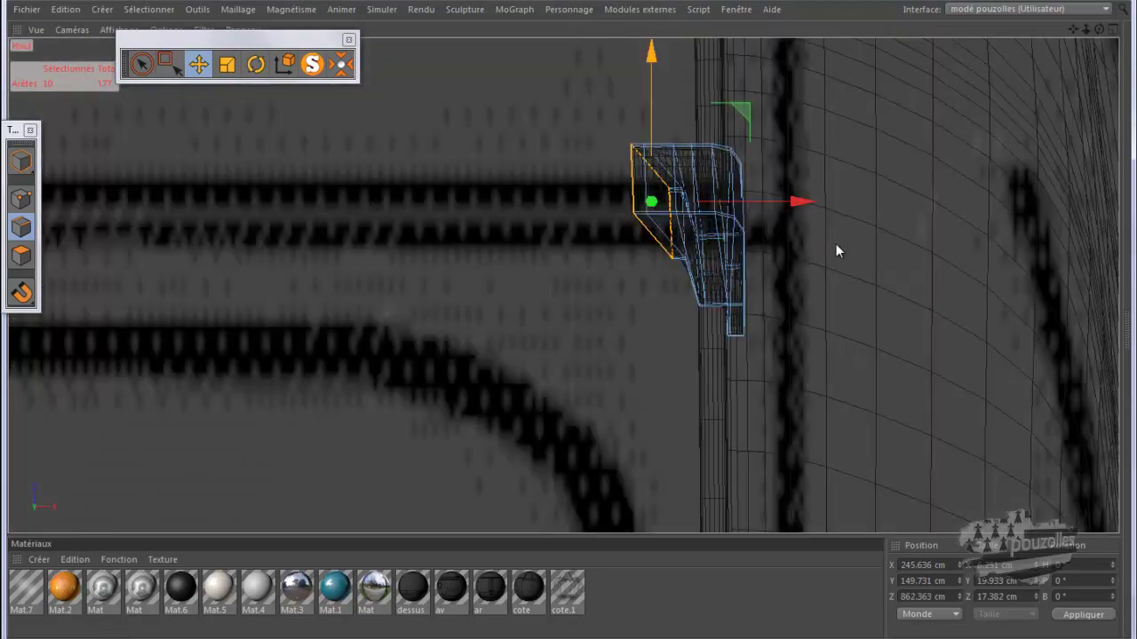
scroll(837, 244, "up", 1)
scroll(894, 271, "up", 1)
left_click_drag(893, 241, 347, 259, "ctrl")
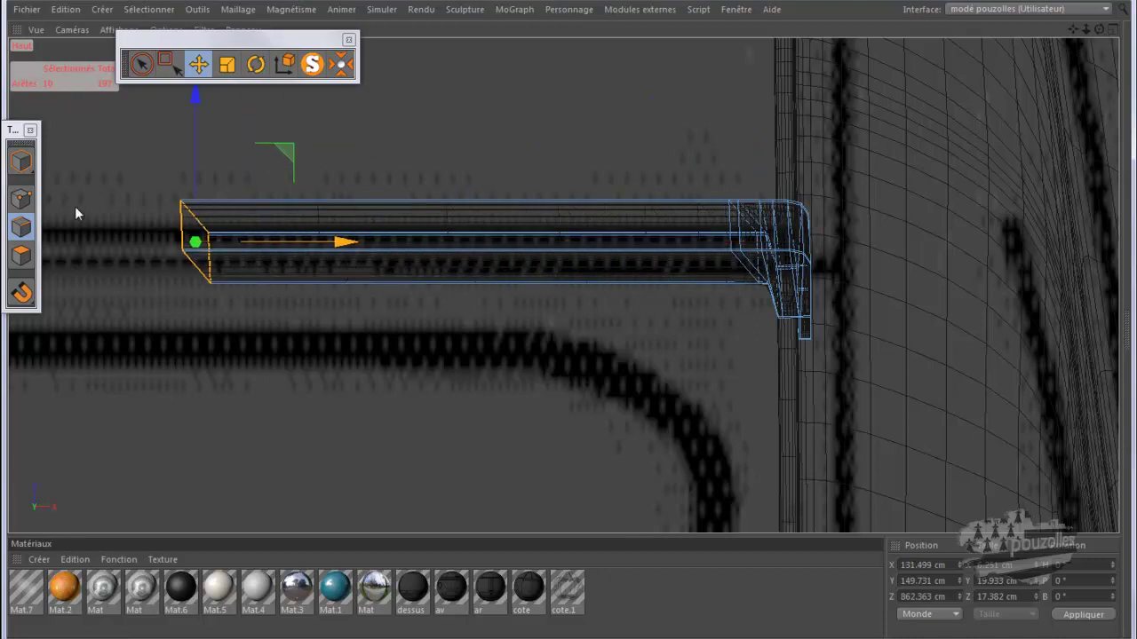
Box-select the points at the beam's new left end and prepare their X position for editing
left_click(21, 198)
left_click(166, 64)
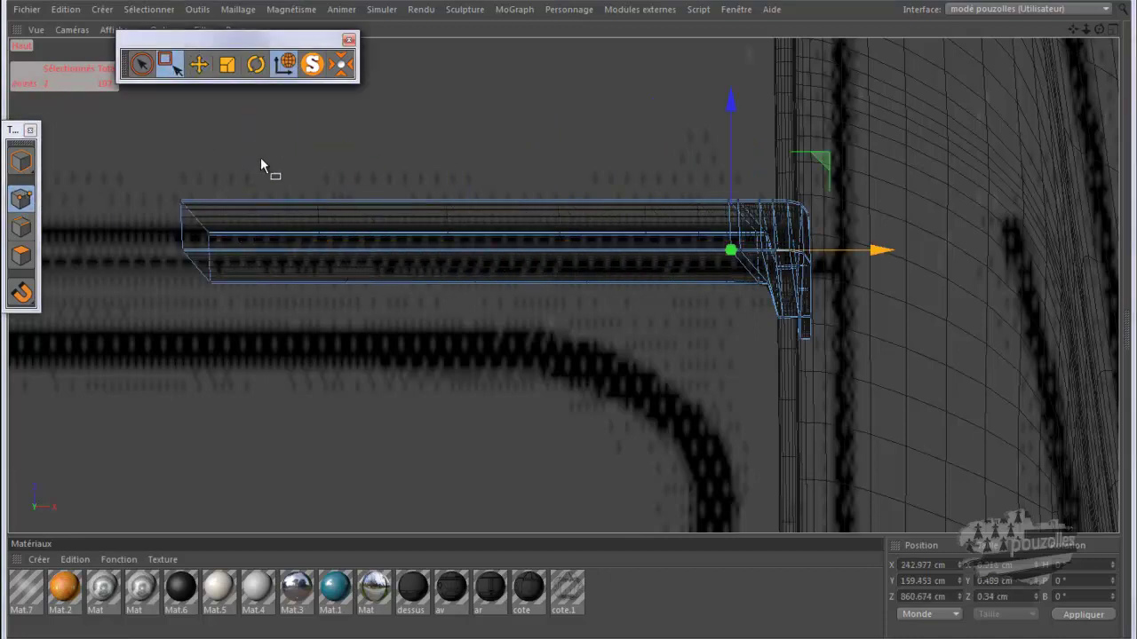
left_click_drag(276, 147, 149, 330)
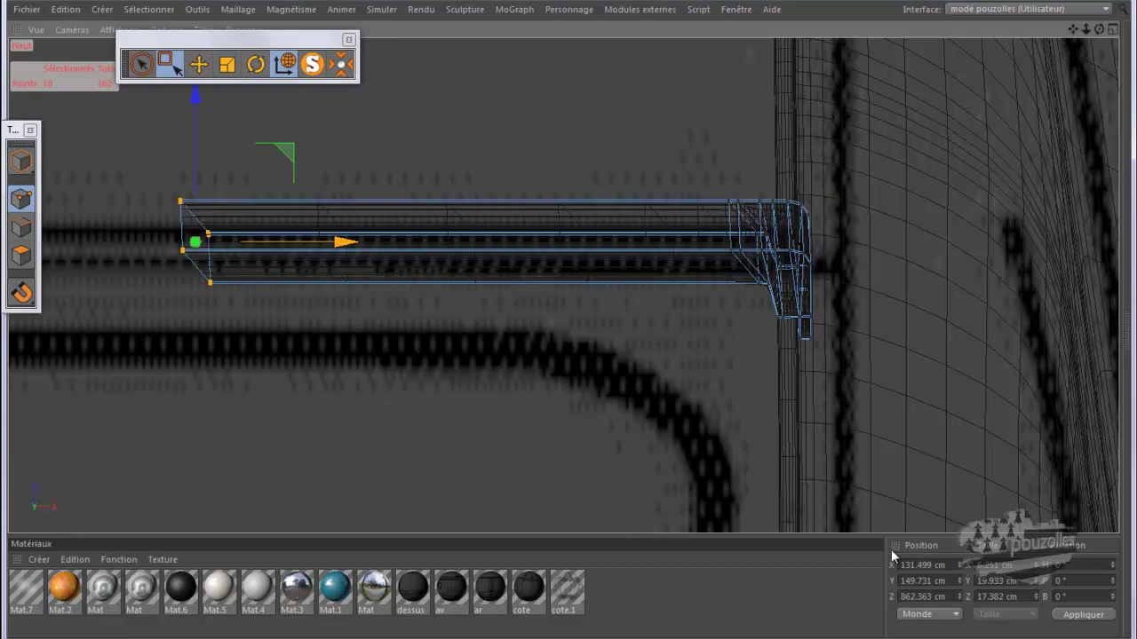
left_click(995, 565)
key("BackSpace")
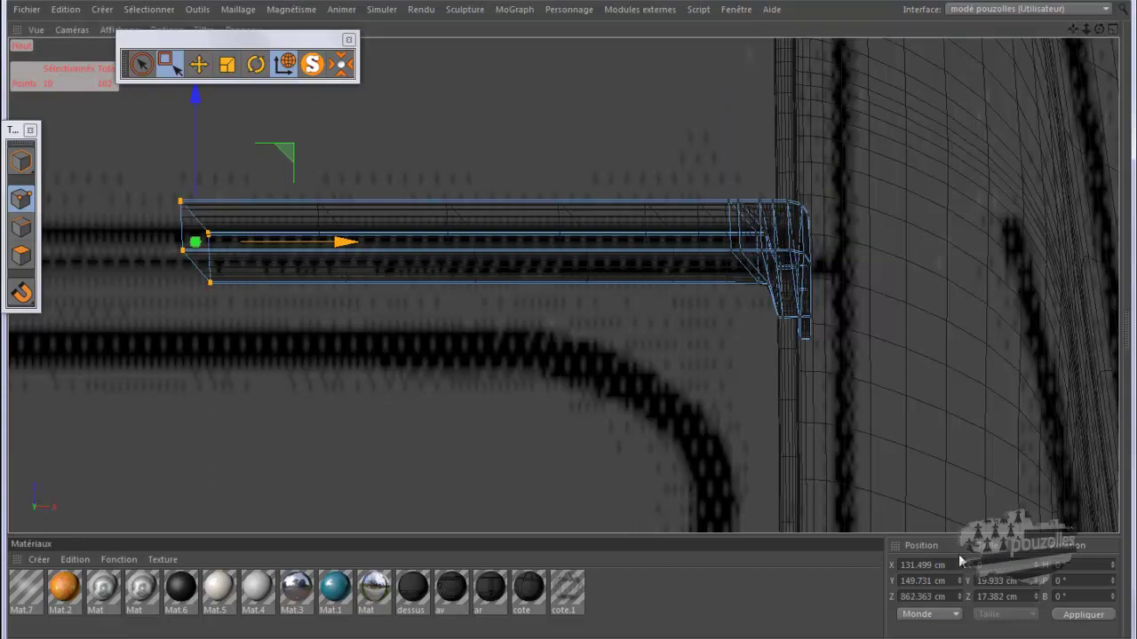
double_click(937, 565)
Set the end points' X position to 0 cm and orbit the perspective view to inspect the beam
type("0")
key("Return")
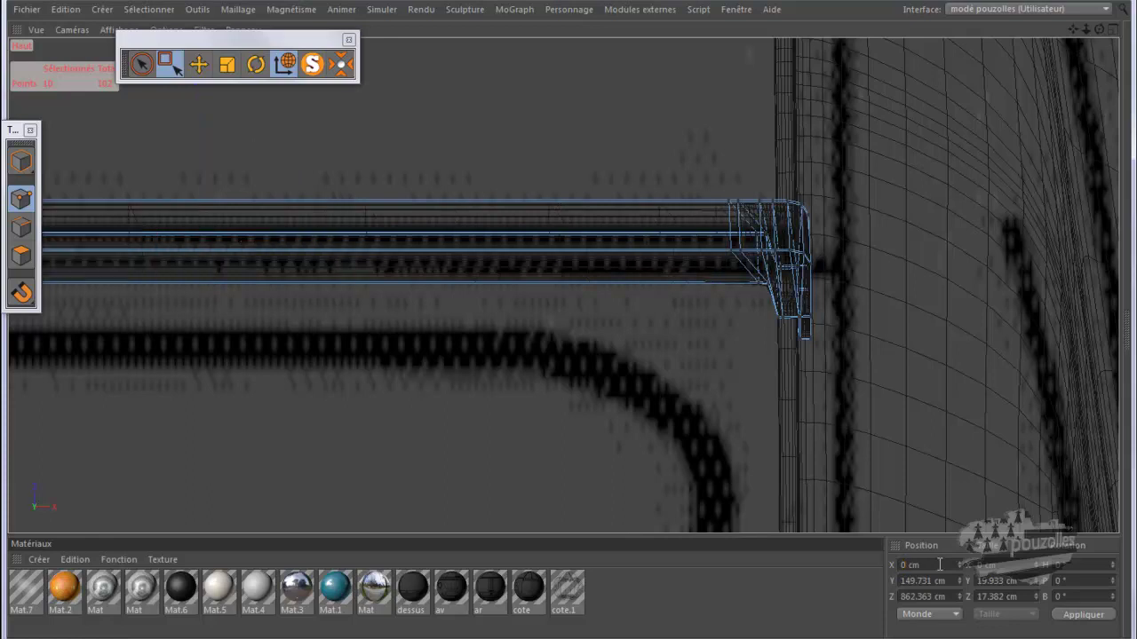
scroll(641, 326, "down", 2)
scroll(643, 326, "down", 2)
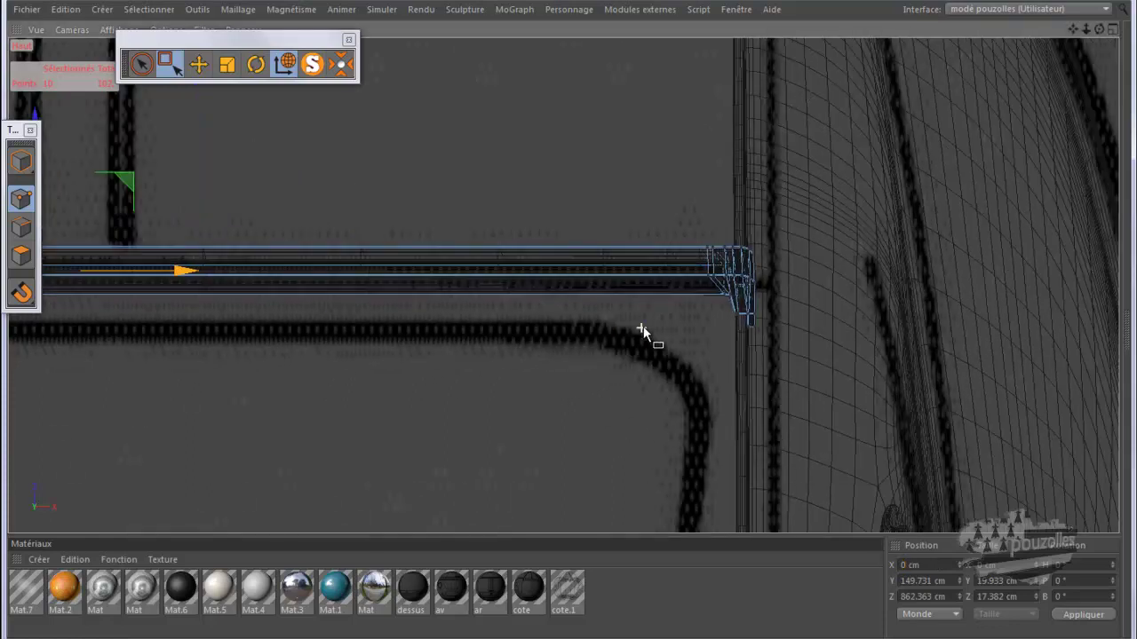
scroll(643, 326, "down", 2)
middle_click(391, 369)
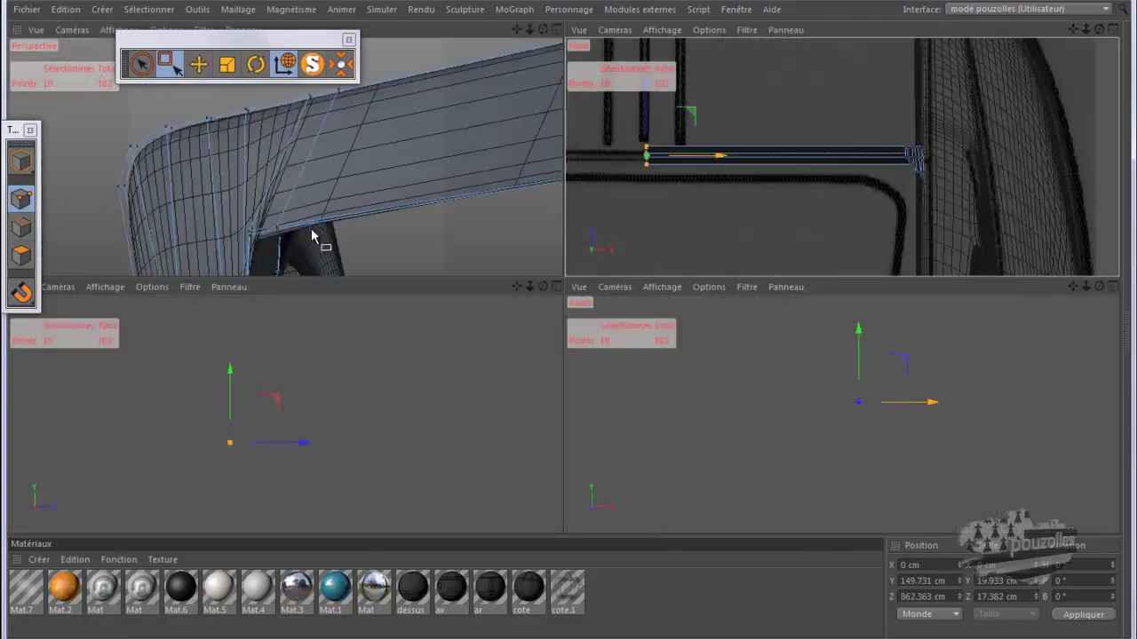
middle_click(312, 235)
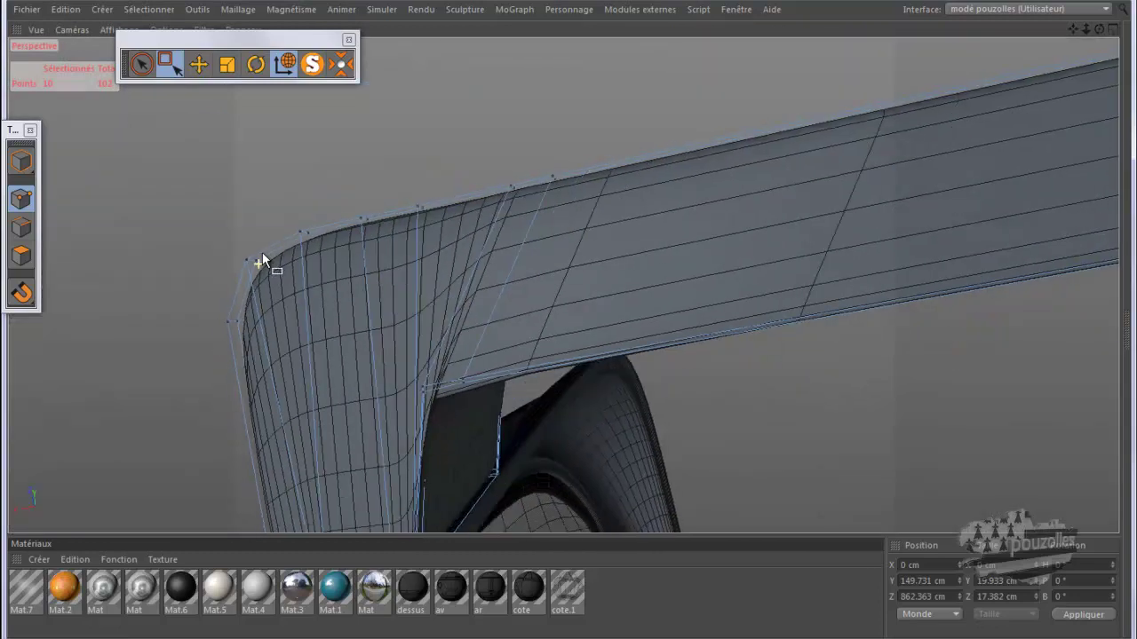
mouse_move(256, 308)
left_mouse_down("alt")
mouse_move(229, 355)
mouse_move(178, 380)
mouse_move(609, 237)
left_mouse_up("alt")
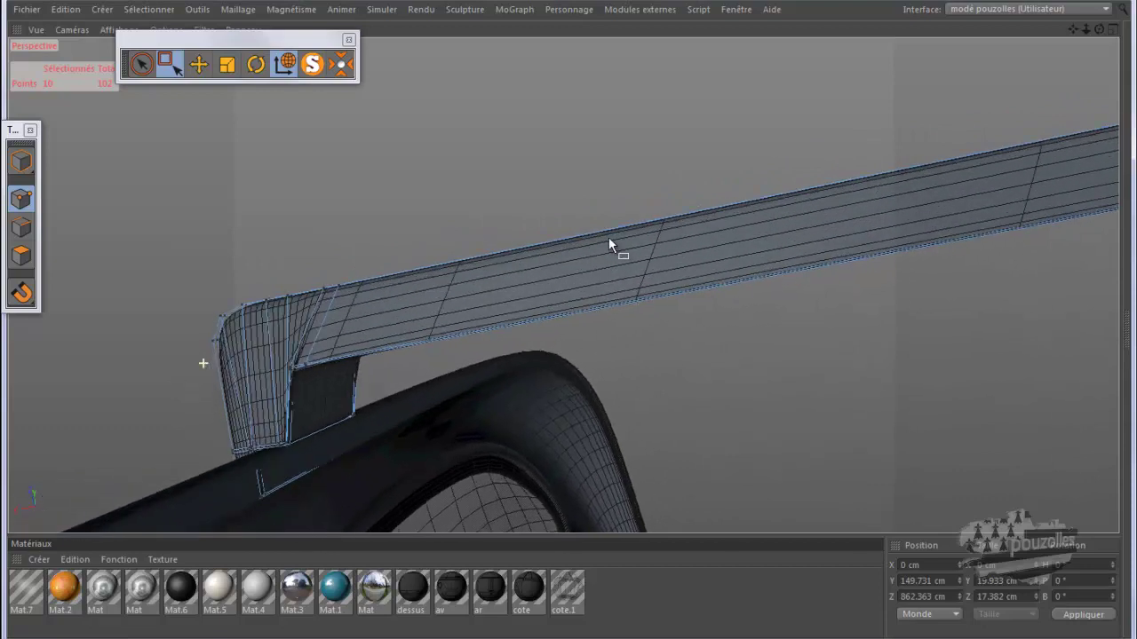
left_click_drag(1100, 30, 569, 329)
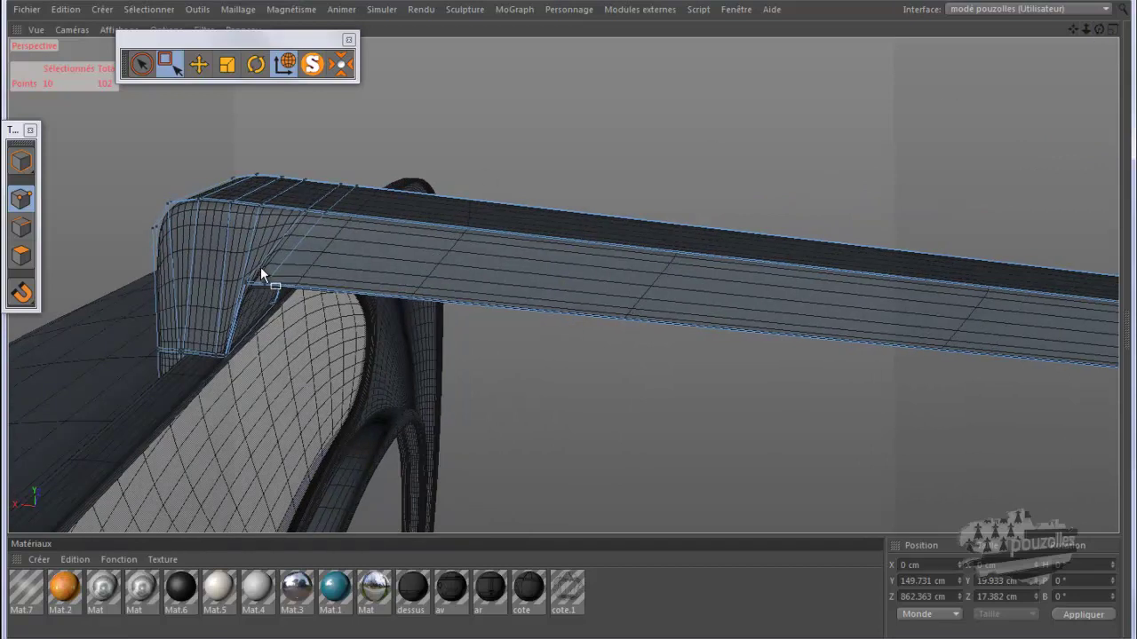
Render a quick preview of the model, then zoom in on the crossbeam joint
key("ctrl+r")
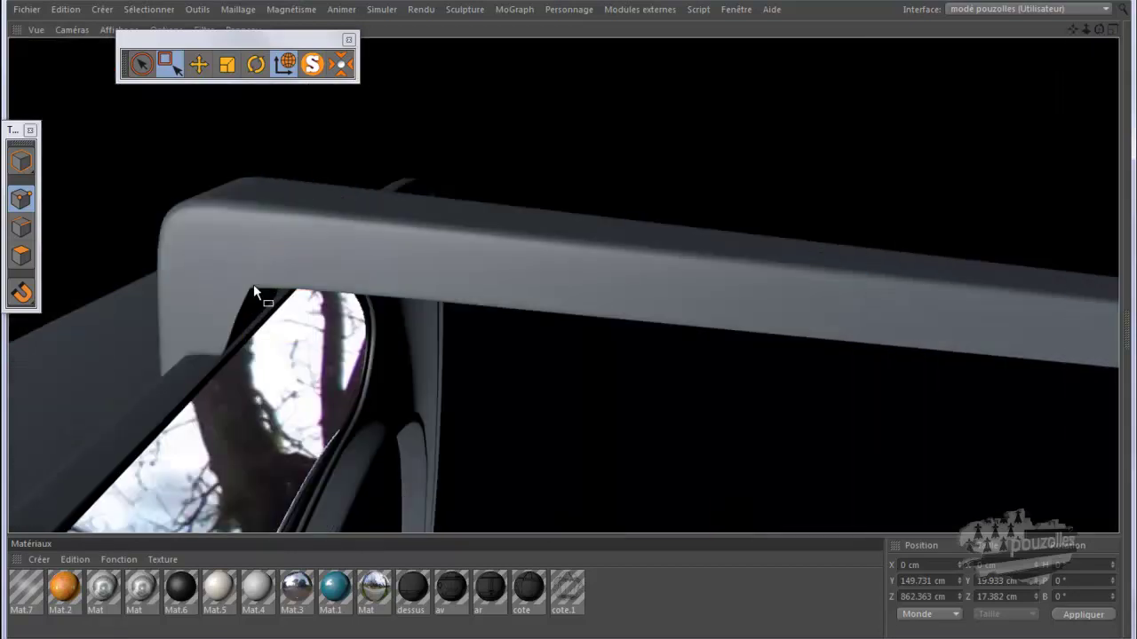
right_click_drag(244, 305, 250, 278, "alt")
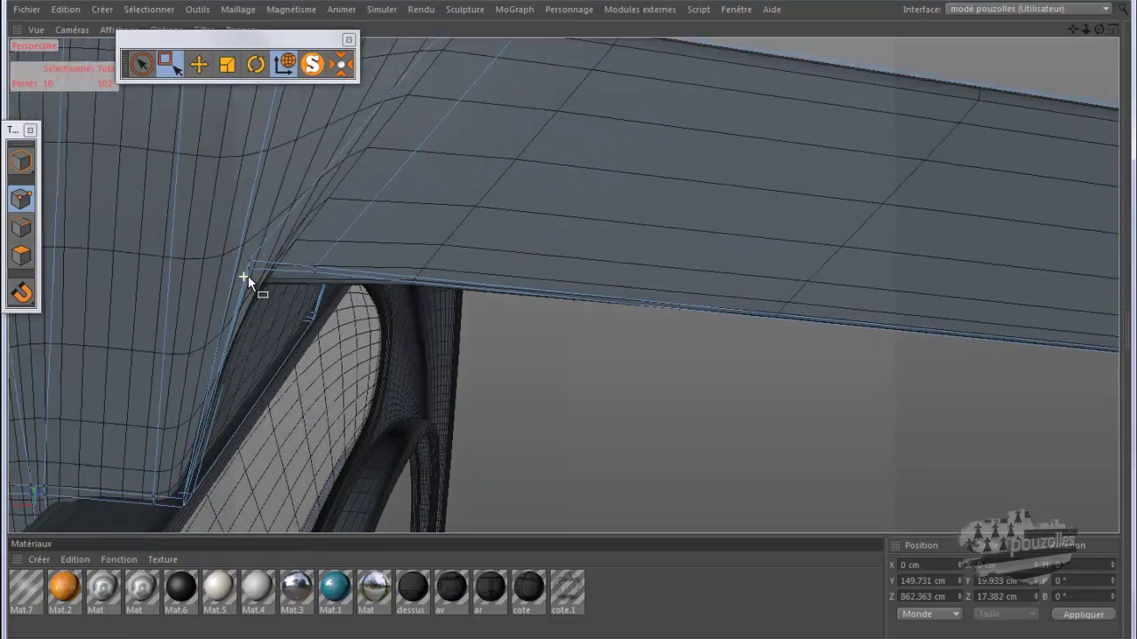
scroll(250, 277, "up", 2)
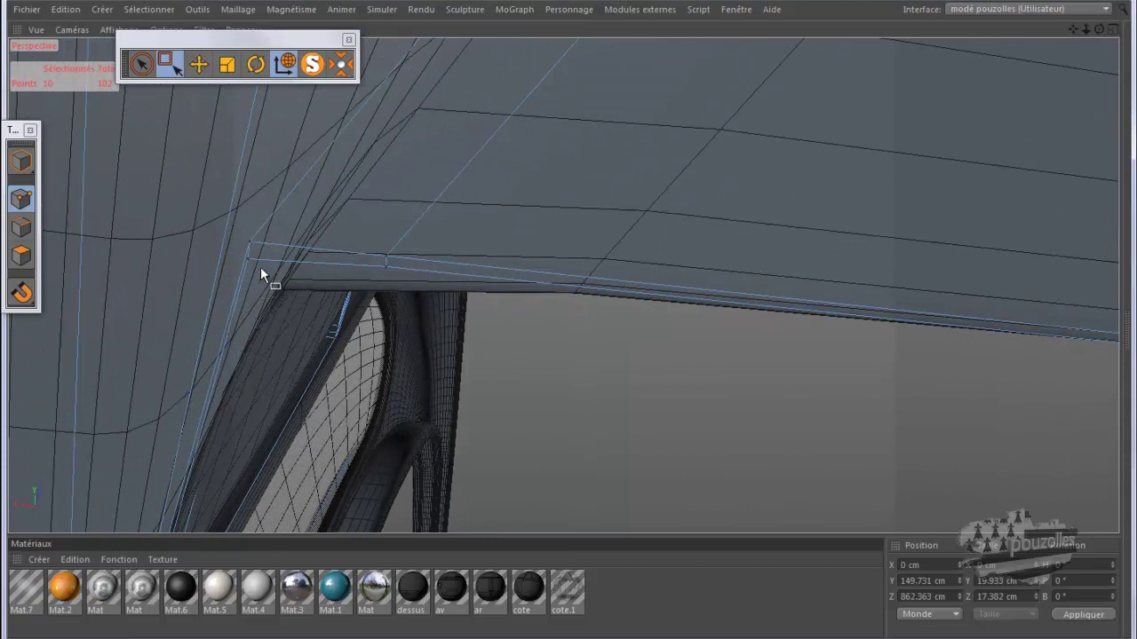
In edge mode, select the edge where the crossbeam meets the body and orbit close to it
key("e")
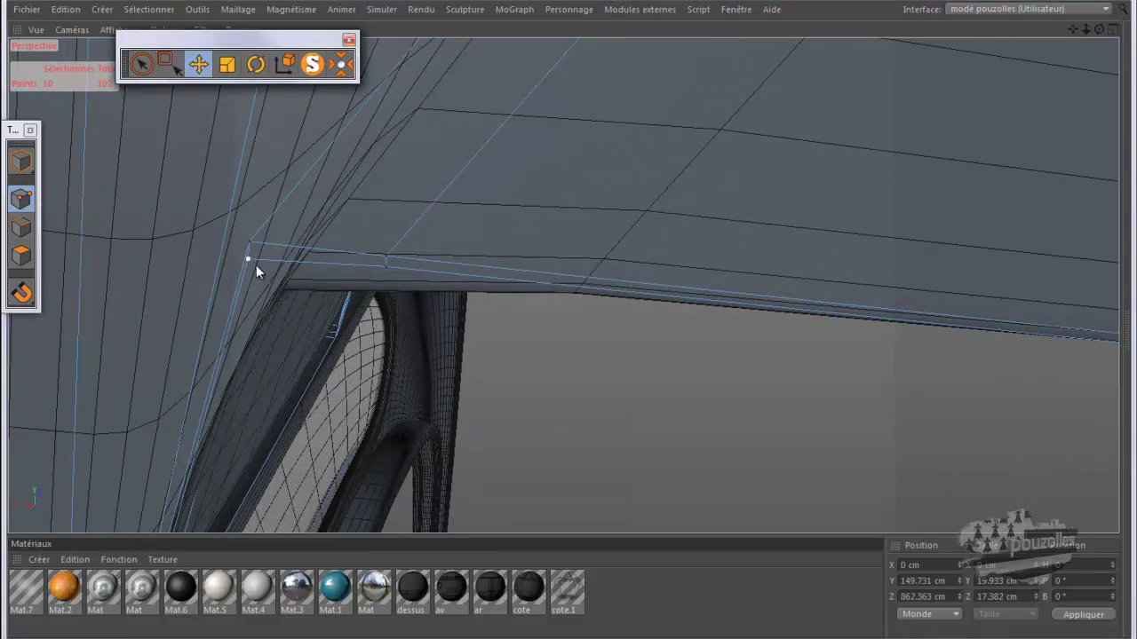
left_click(25, 231)
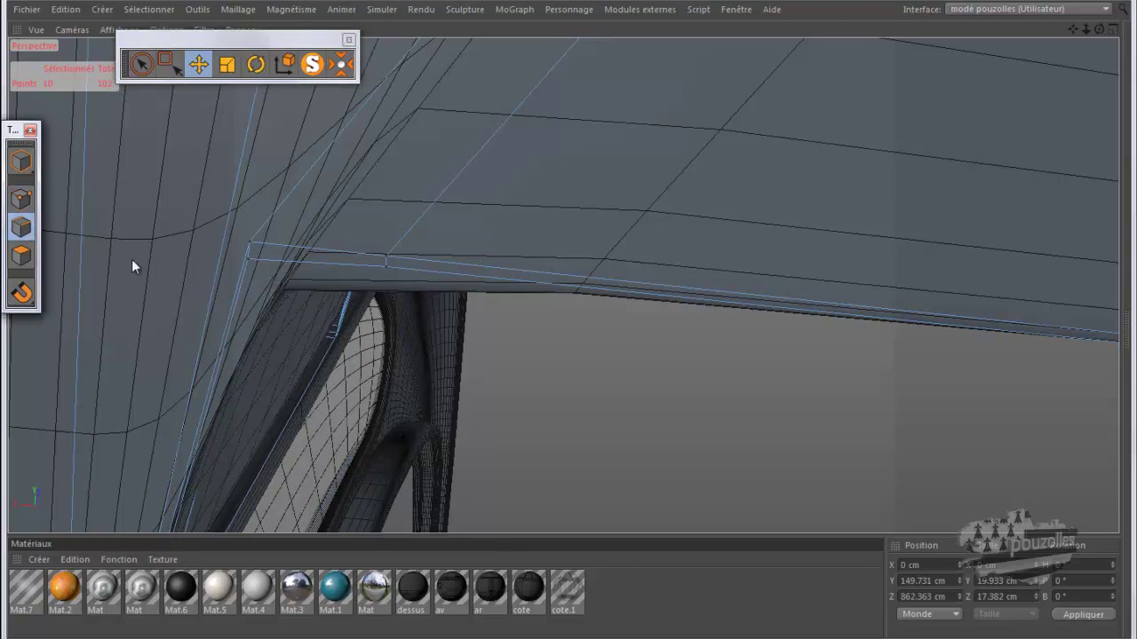
left_click(263, 264)
left_click_drag(558, 309, 561, 313, "alt")
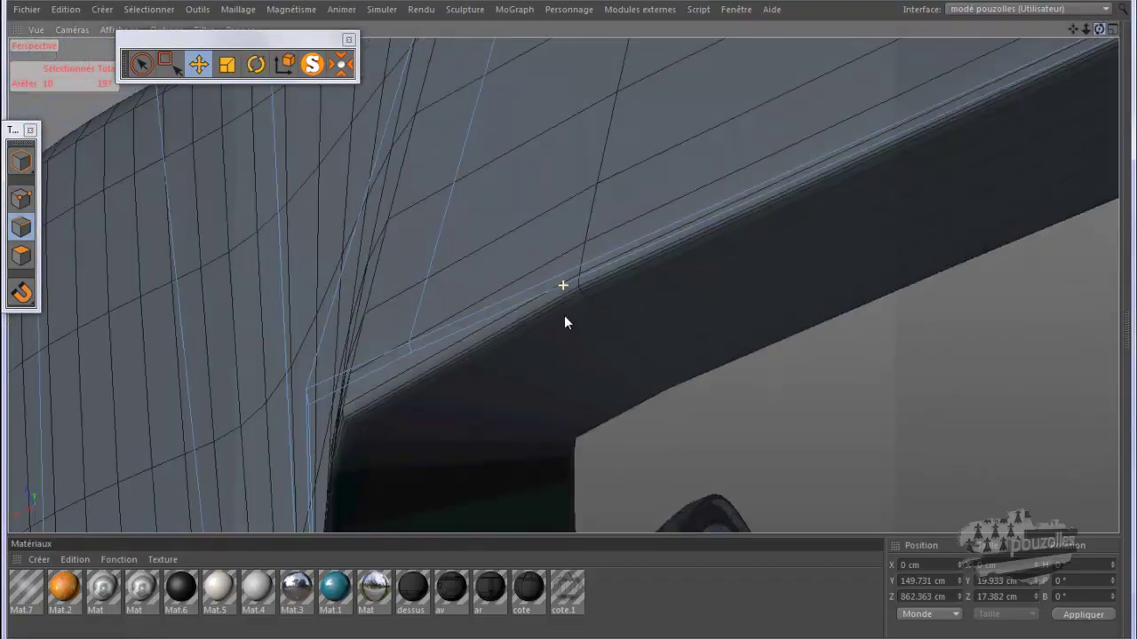
mouse_move(647, 171)
left_mouse_down("alt")
mouse_move(441, 190)
mouse_move(290, 315)
left_mouse_up("alt")
Disable the Subdivision Surface to expose the low-poly crossbeam and select its three end edges
key("shift+F5")
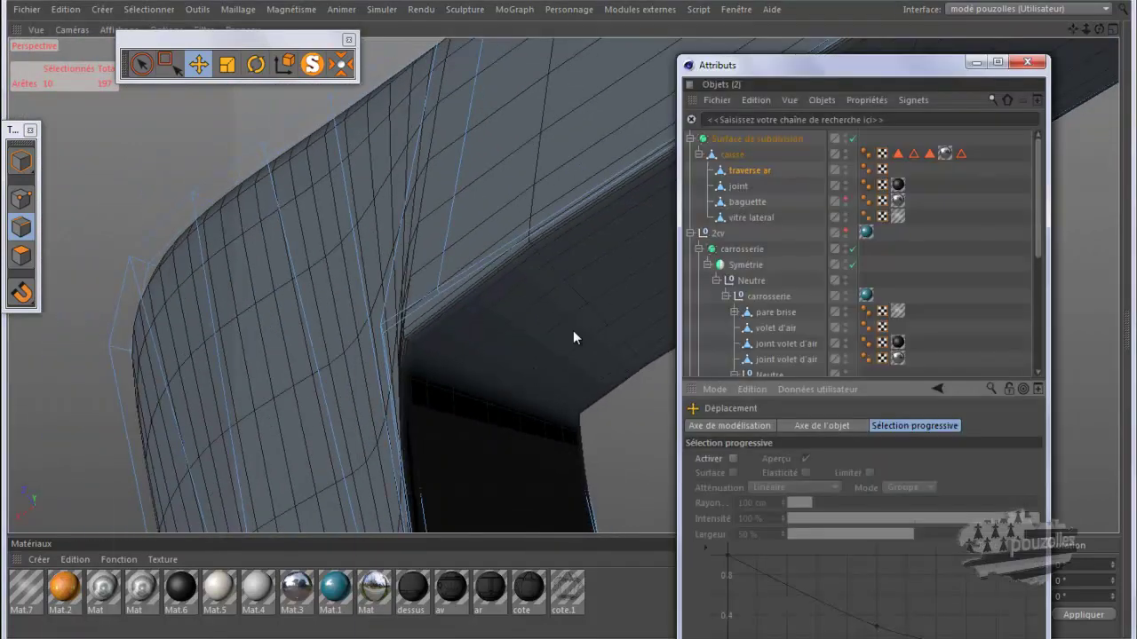
left_click(851, 139)
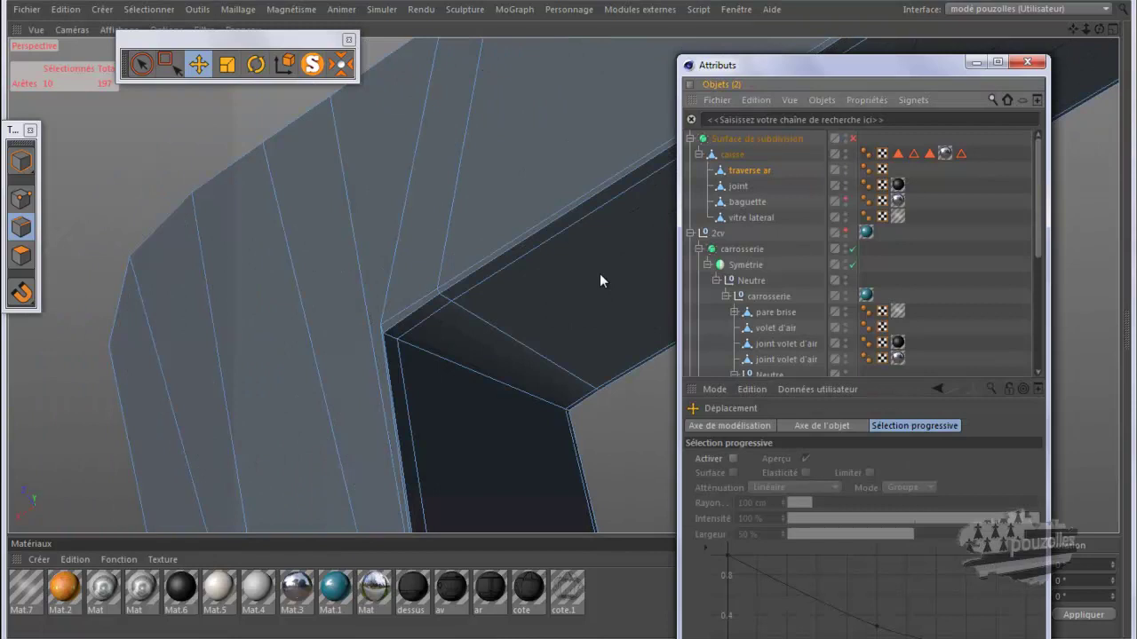
left_click(402, 343)
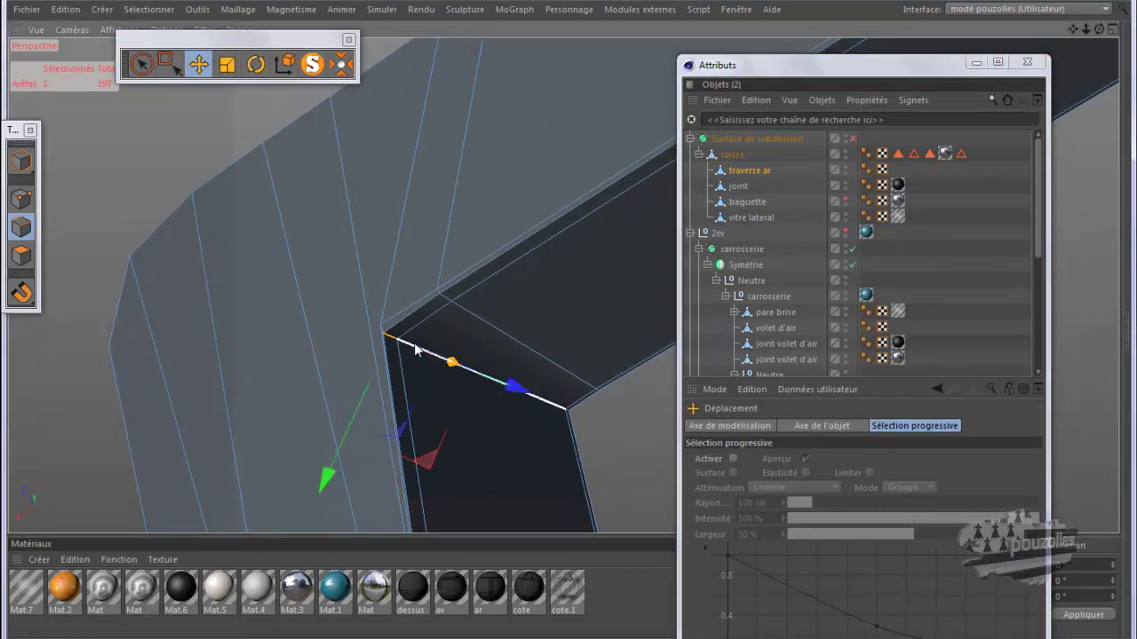
left_click(416, 349, "shift")
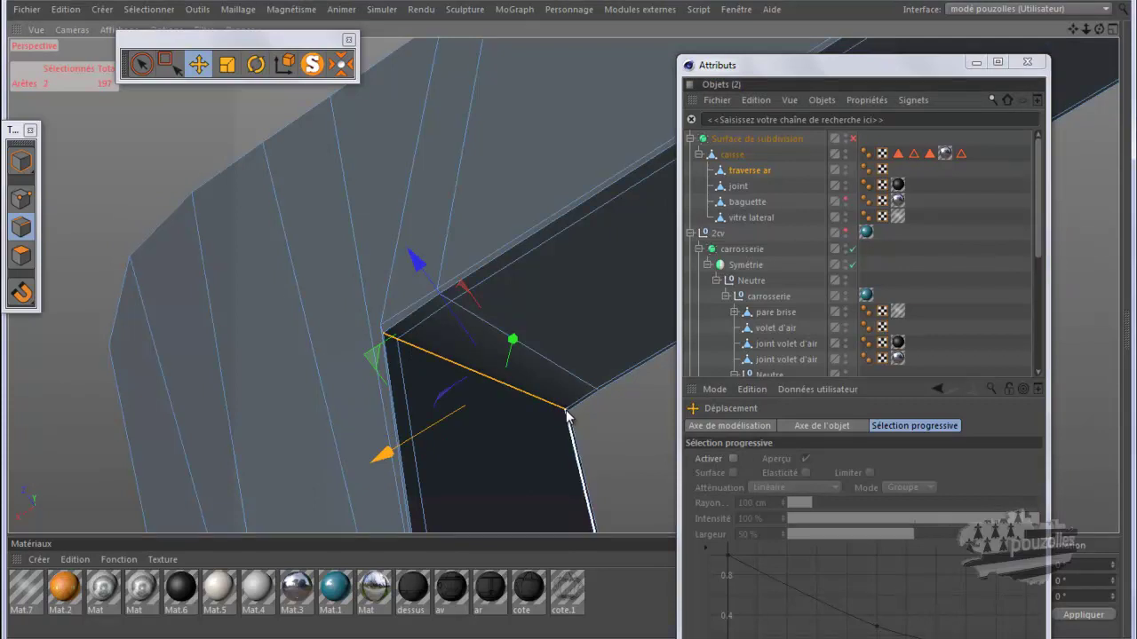
left_click(570, 419, "shift")
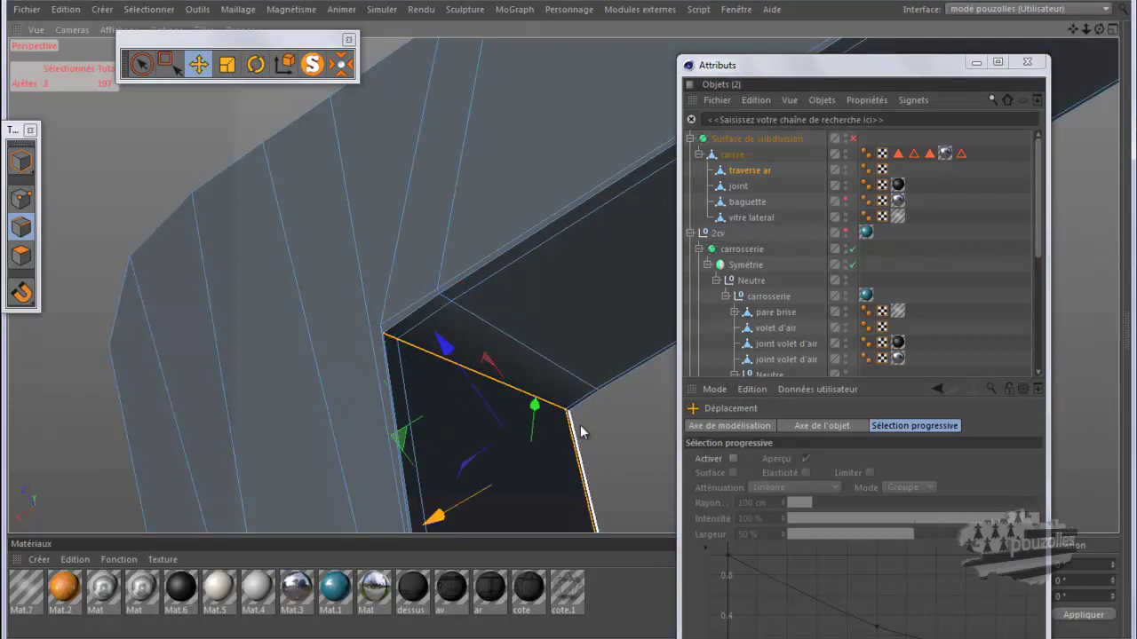
Zoom in on the selected end edges and bring up the mesh modelling context menu
scroll(580, 424, "up", 2)
scroll(582, 424, "up", 2)
scroll(571, 416, "up", 2)
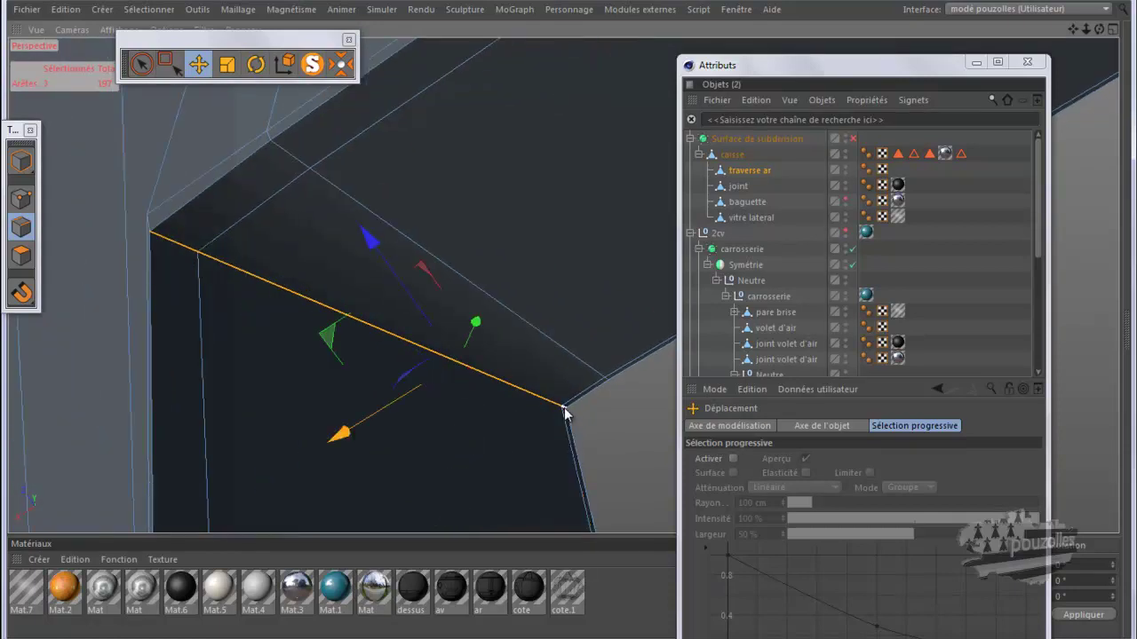
scroll(533, 399, "down", 2)
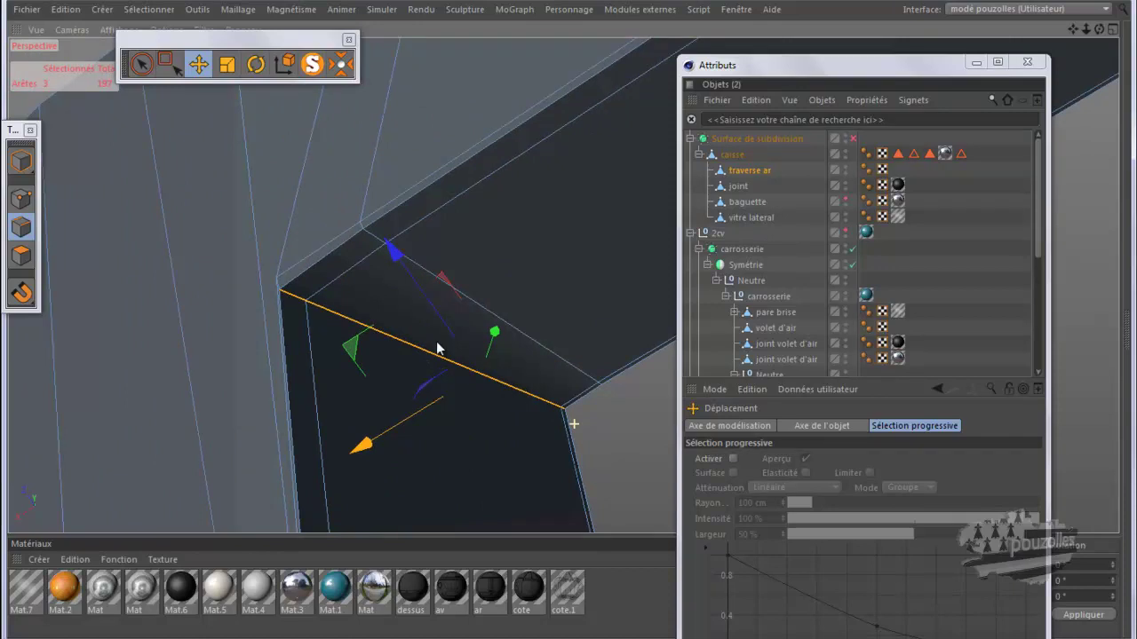
scroll(436, 347, "down", 2)
right_click(251, 222)
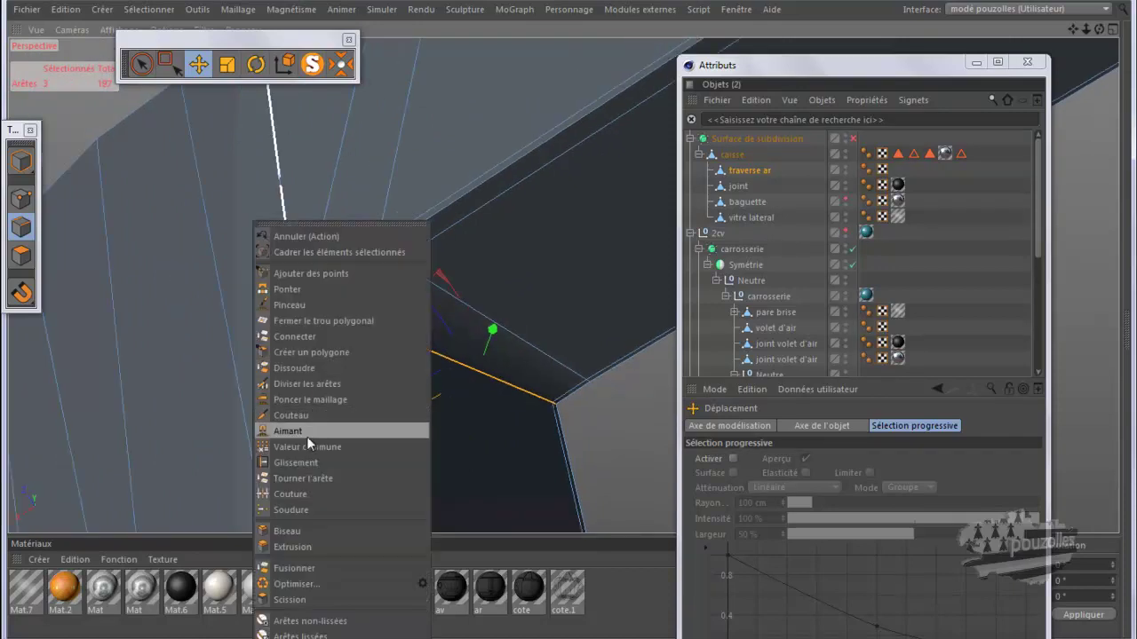
Edge-slide (Glissement) the crossbeam's end edges by 0.572 cm along its faces
left_click(353, 435)
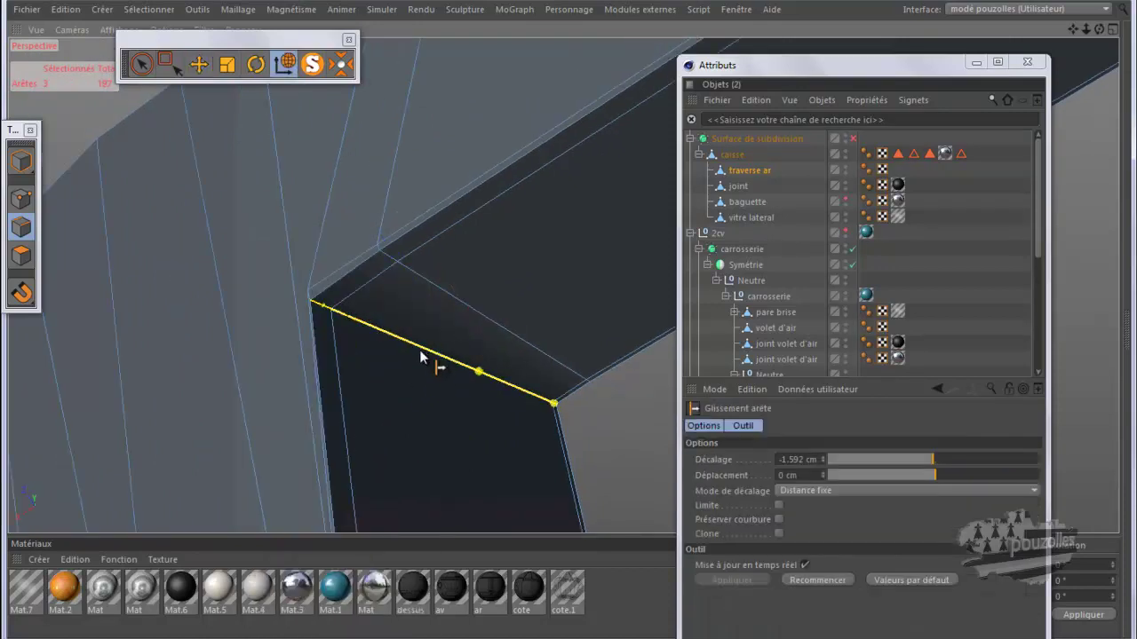
left_click_drag(424, 344, 441, 340)
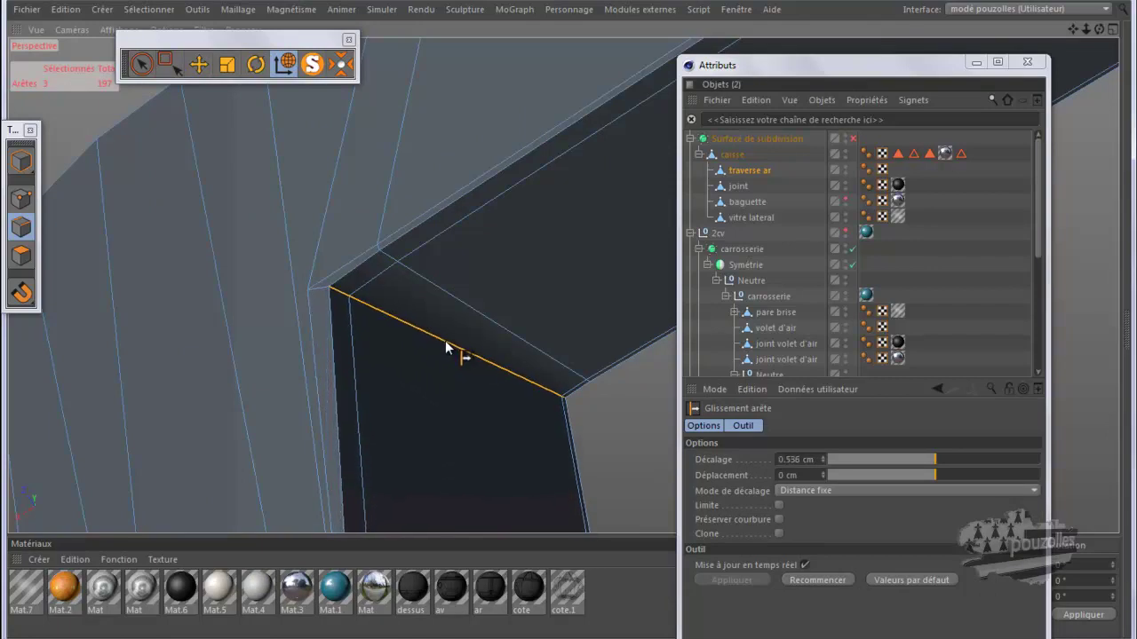
mouse_move(445, 340)
left_mouse_down()
mouse_move(414, 390)
mouse_move(388, 384)
mouse_move(117, 257)
mouse_move(427, 210)
left_mouse_up()
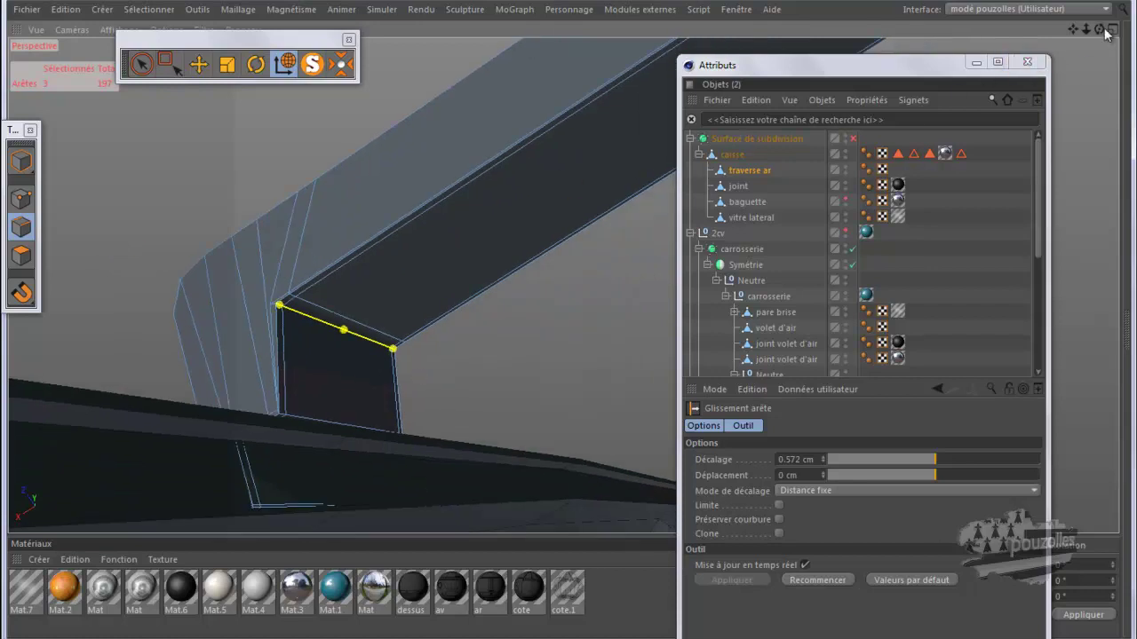
left_click_drag(570, 325, 573, 322, "alt")
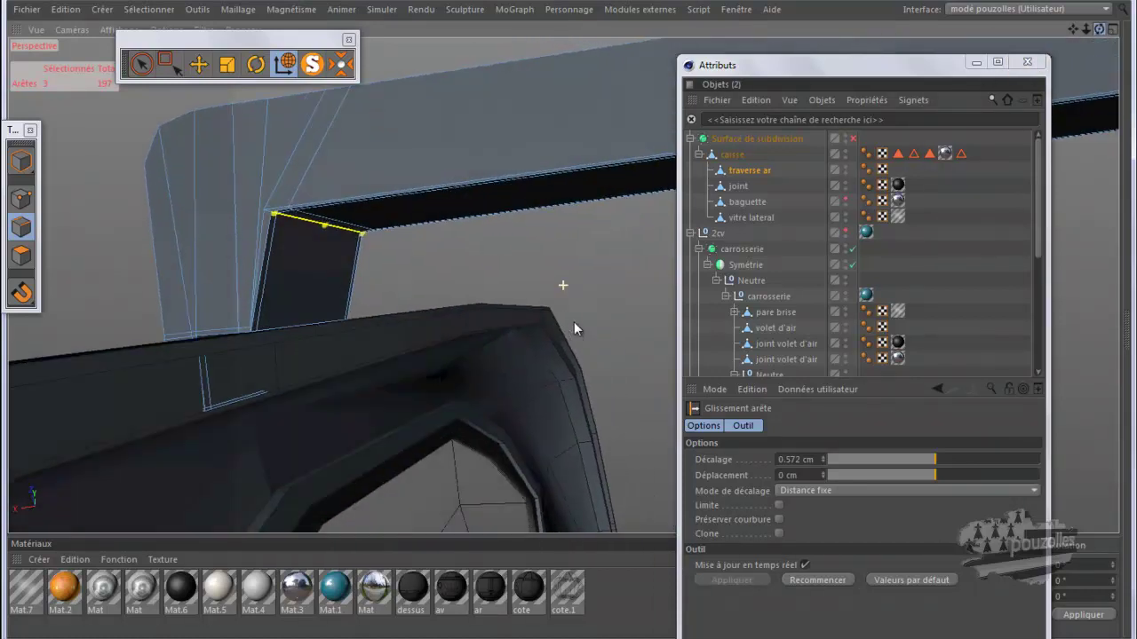
Re-enable the Subdivision Surface and render a close preview of the smoothed joint
left_click(853, 139)
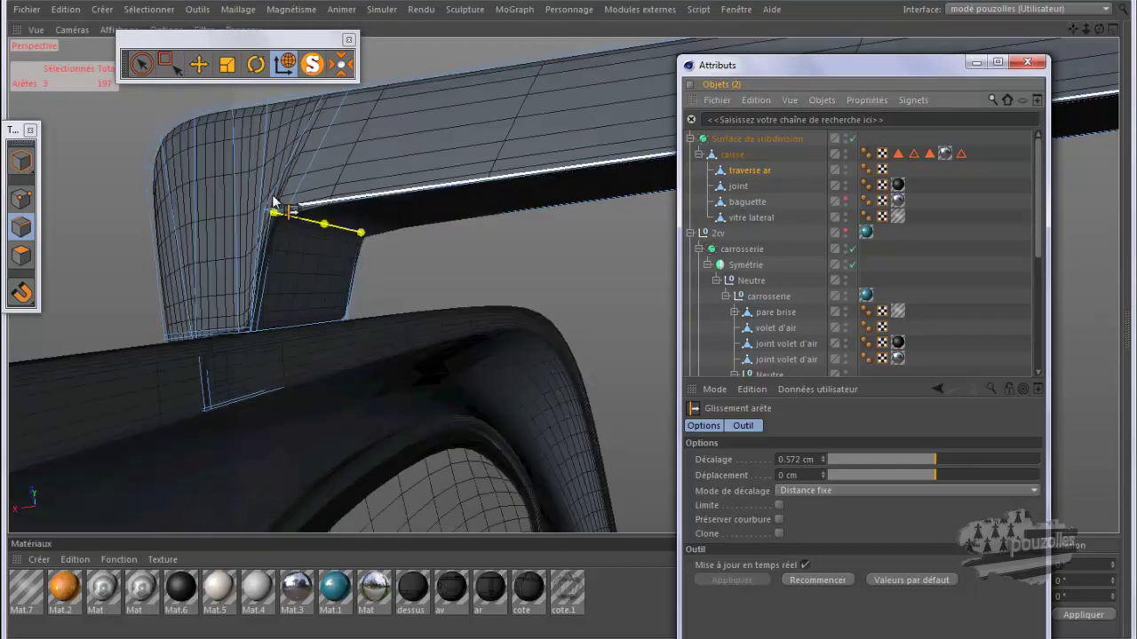
scroll(273, 199, "up", 2)
scroll(274, 199, "up", 2)
scroll(274, 199, "up", 1)
scroll(273, 199, "up", 1)
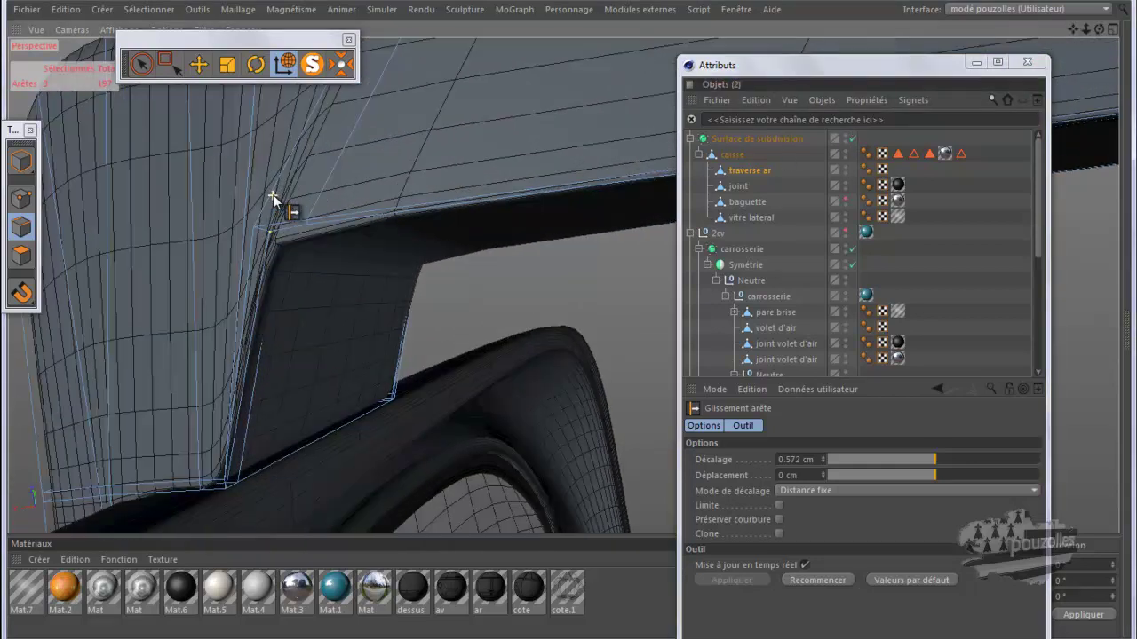
scroll(273, 199, "up", 1)
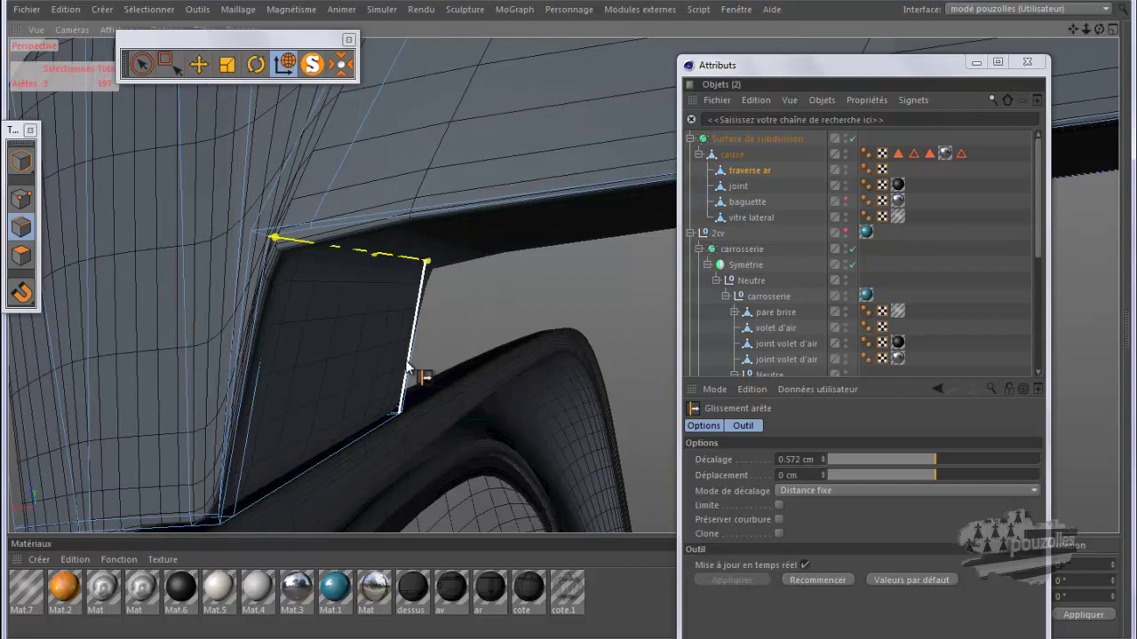
key("ctrl+r")
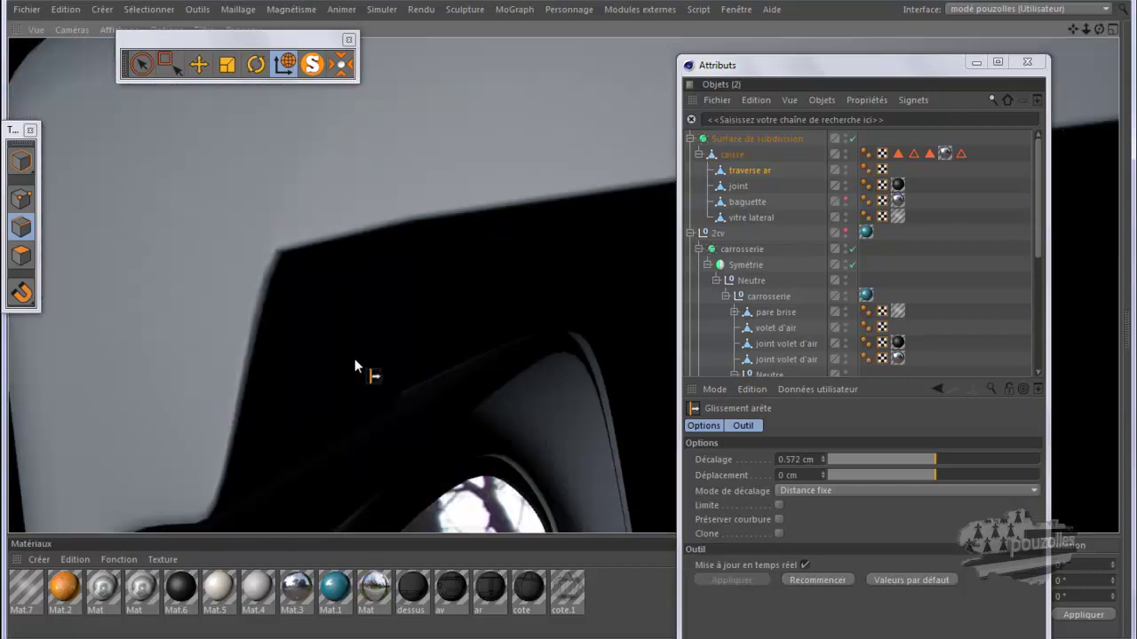
Zoom back out, close the Attributes window and view the crossbeam from another side
scroll(351, 364, "down", 2)
scroll(347, 366, "down", 2)
scroll(342, 362, "down", 2)
scroll(338, 355, "down", 2)
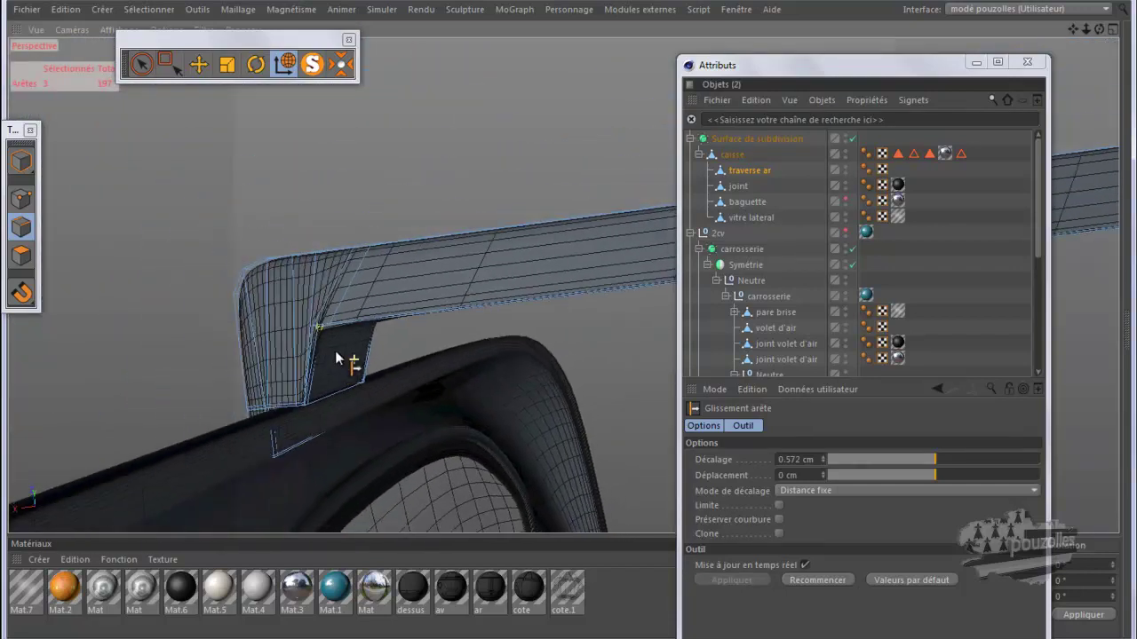
left_click(1027, 62)
left_click_drag(1099, 30, 568, 321)
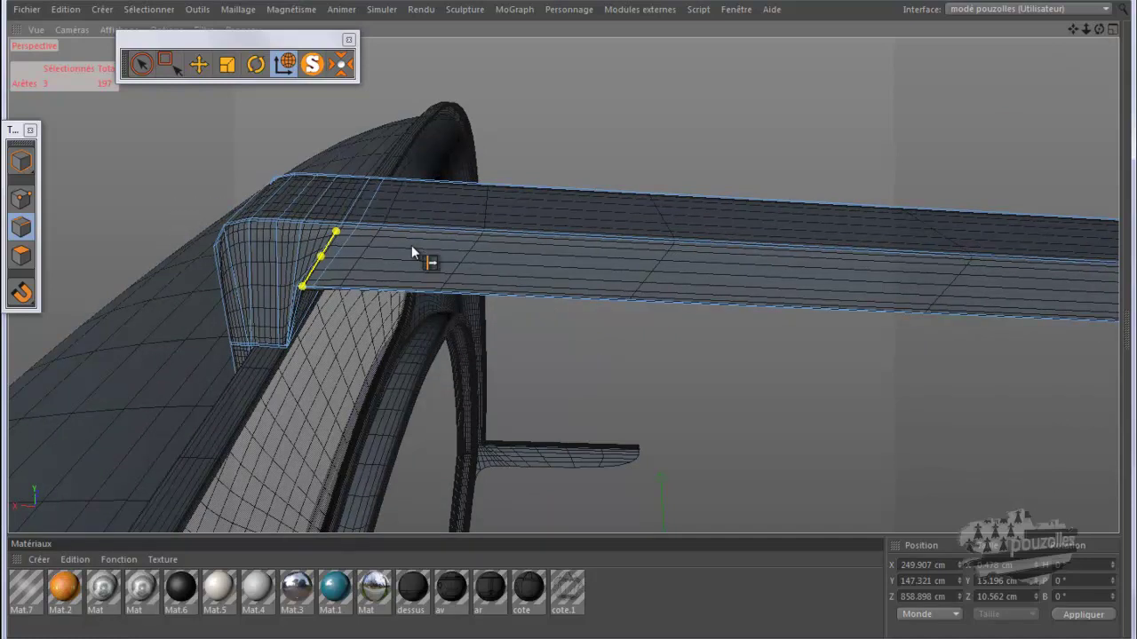
Deselect the crossbeam edges and render a preview of the smoothed joint at an angle
left_click(198, 64)
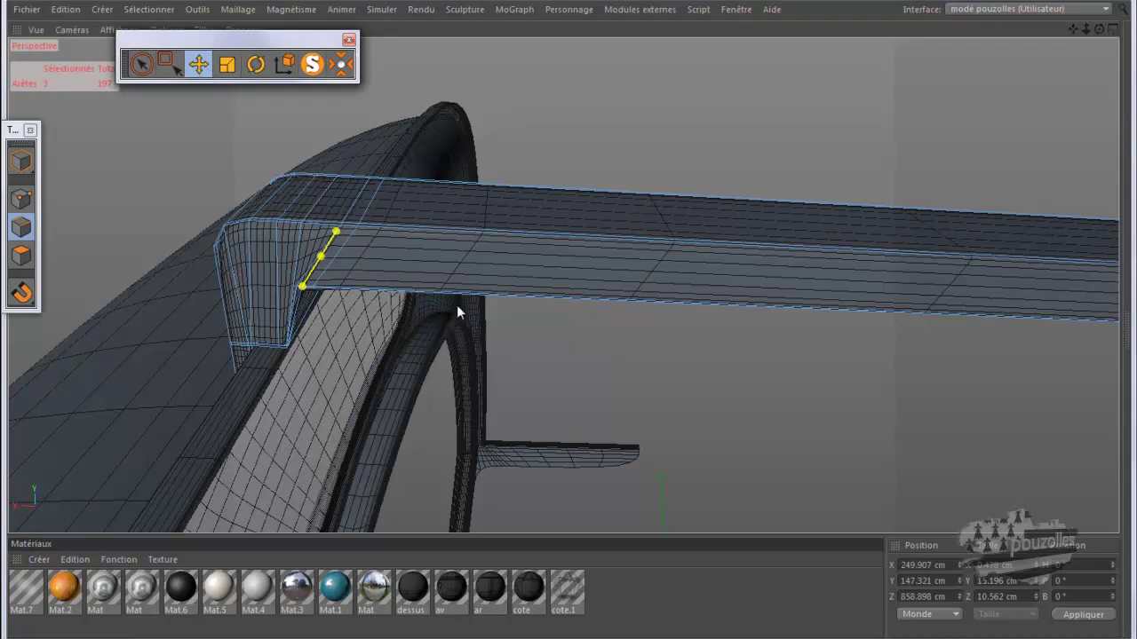
left_click(609, 362)
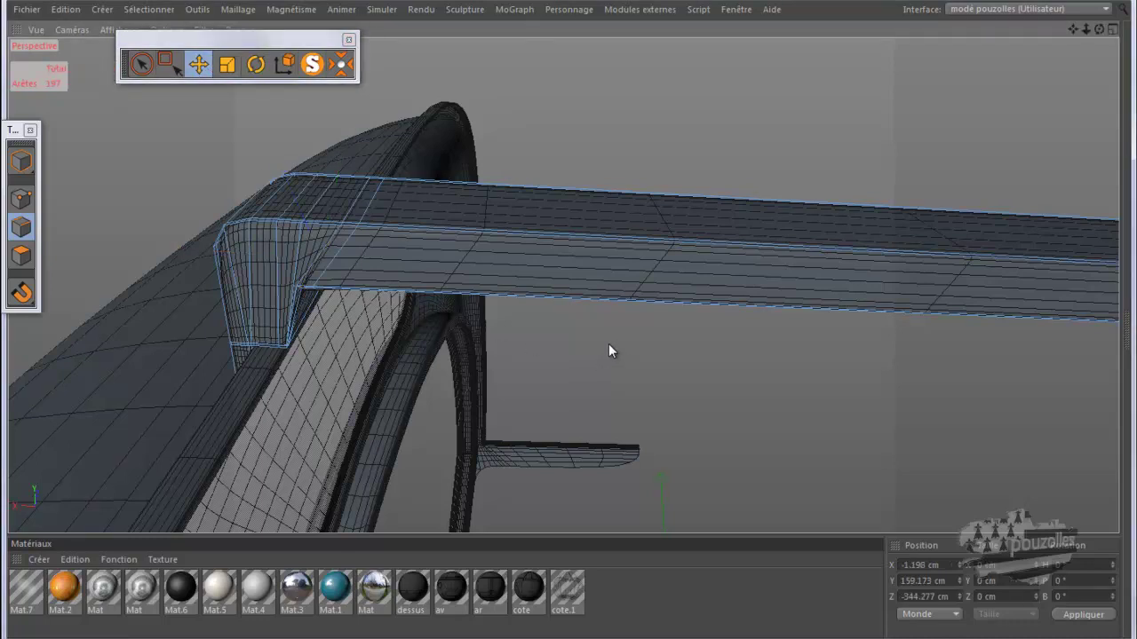
key("ctrl+r")
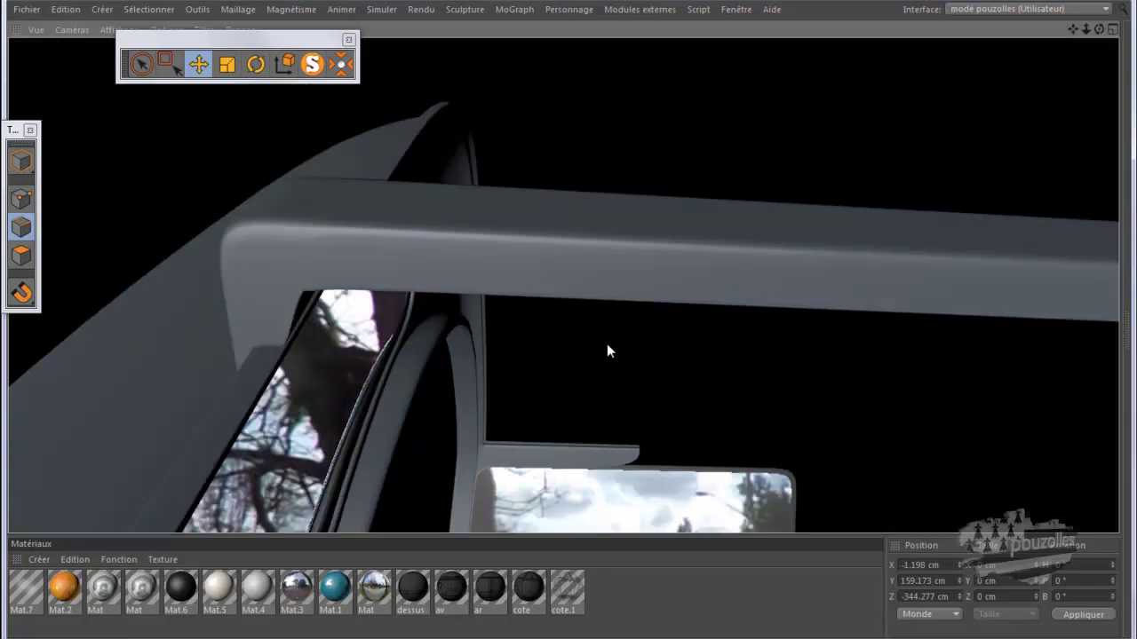
scroll(458, 375, "down", 3)
scroll(458, 374, "down", 2)
scroll(459, 376, "down", 1)
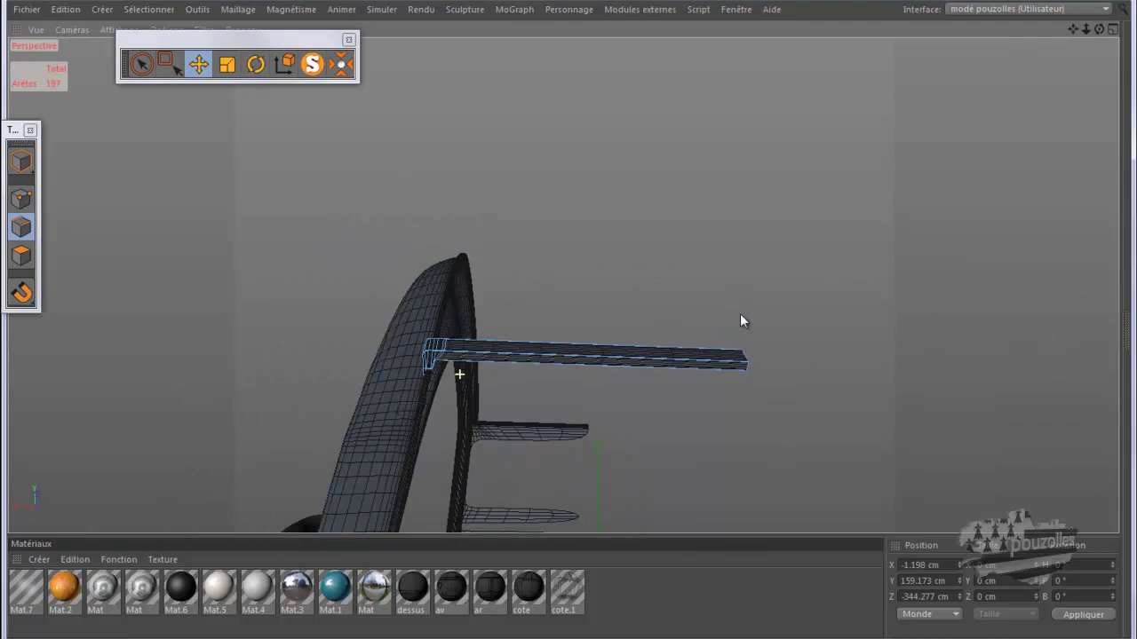
left_click_drag(632, 358, 630, 357, "alt")
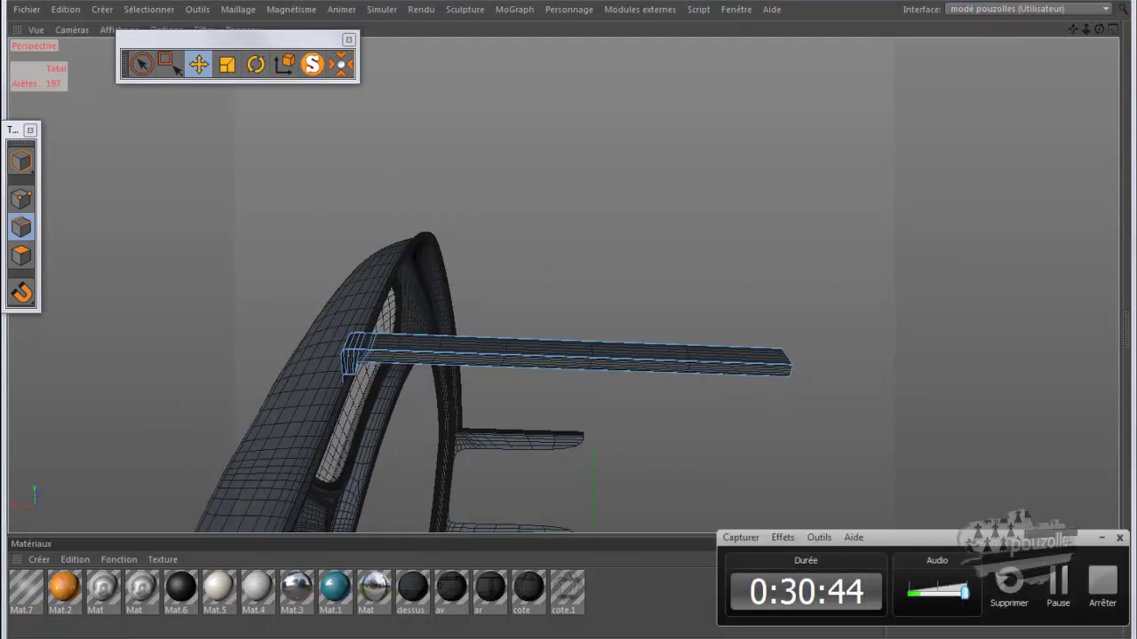
mouse_move(574, 323)
left_mouse_down("alt")
mouse_move(573, 333)
mouse_move(571, 323)
mouse_move(515, 313)
mouse_move(551, 312)
mouse_move(589, 334)
mouse_move(586, 320)
mouse_move(569, 327)
left_mouse_up("alt")
mouse_move(749, 321)
right_mouse_down("alt")
mouse_move(720, 368)
mouse_move(538, 287)
right_mouse_up("alt")
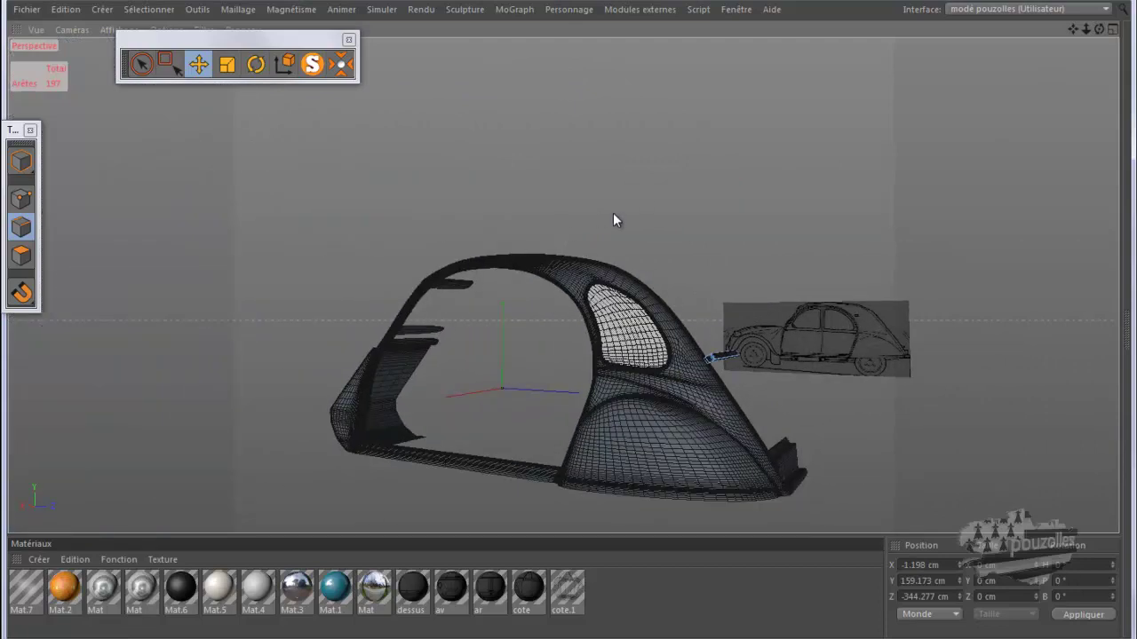